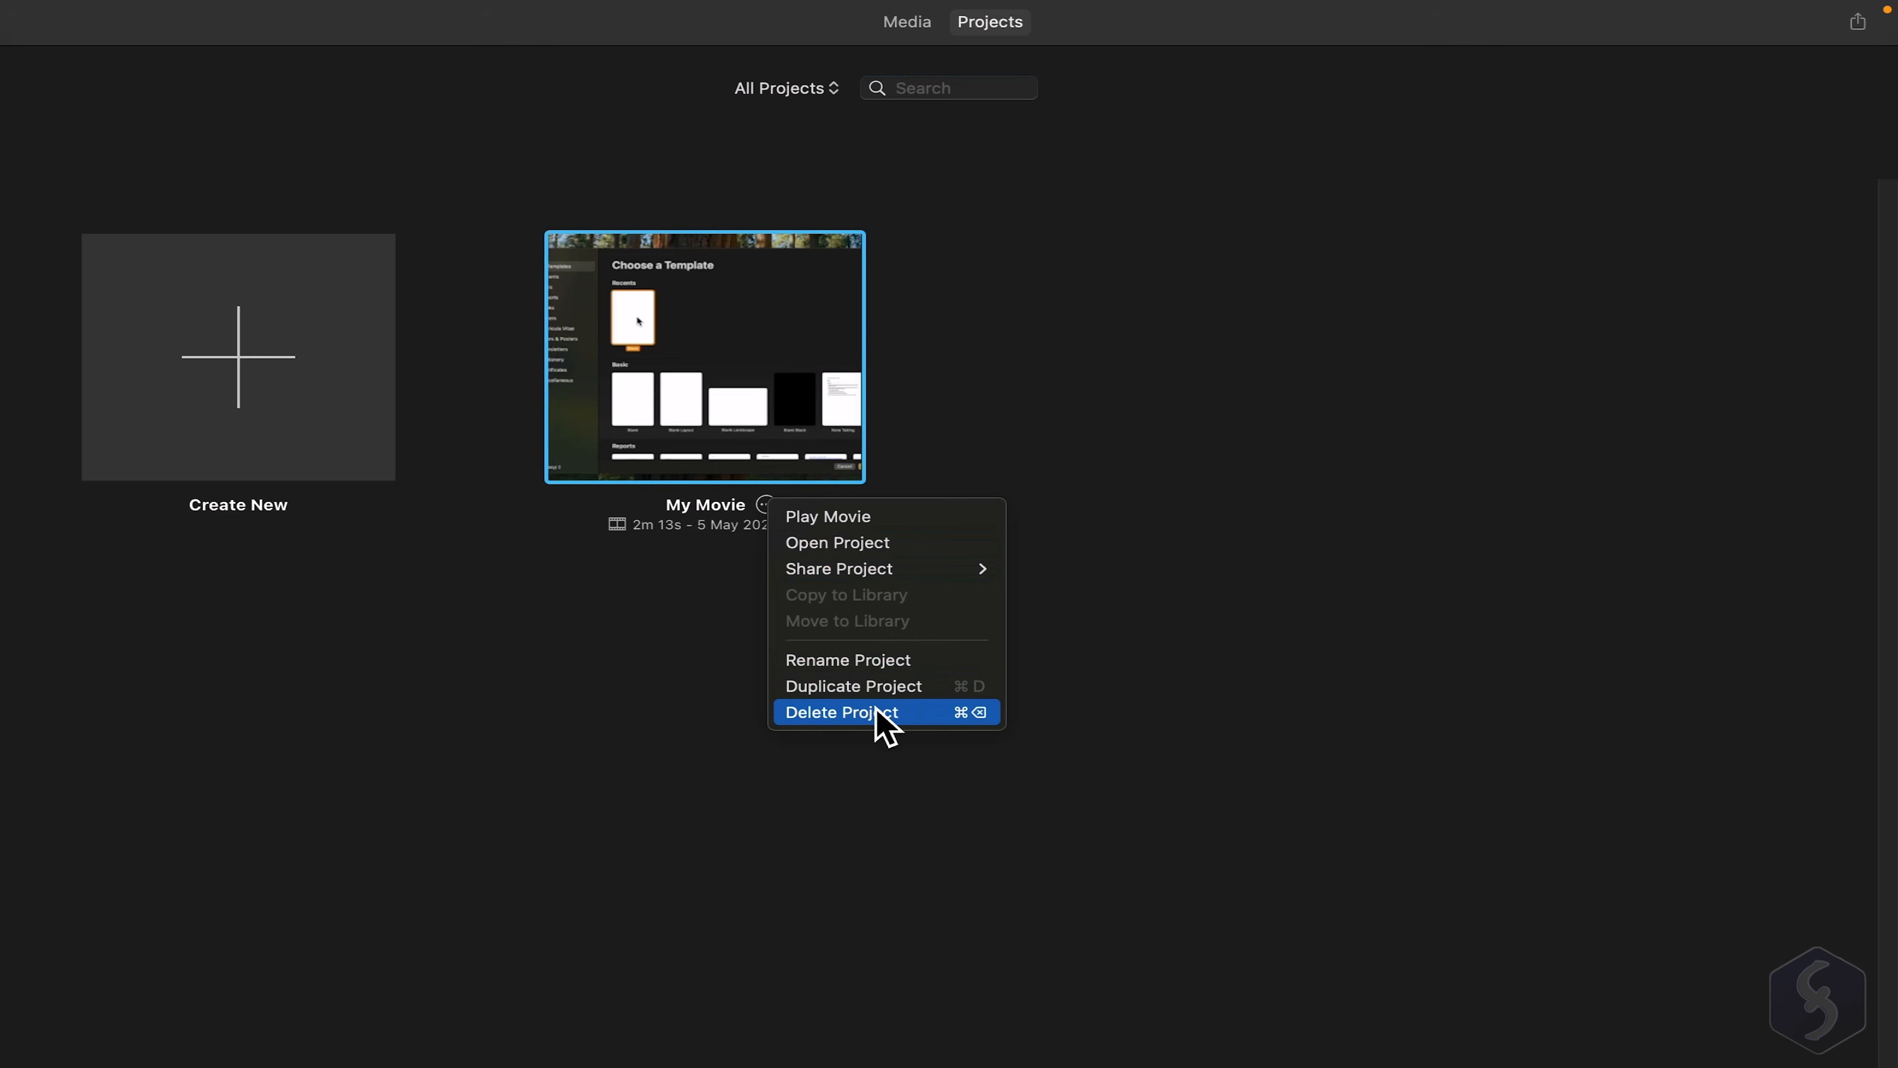
# Dismiss the My Movie project's options and create a new project of the Movie type.
pyautogui.click(643, 558)
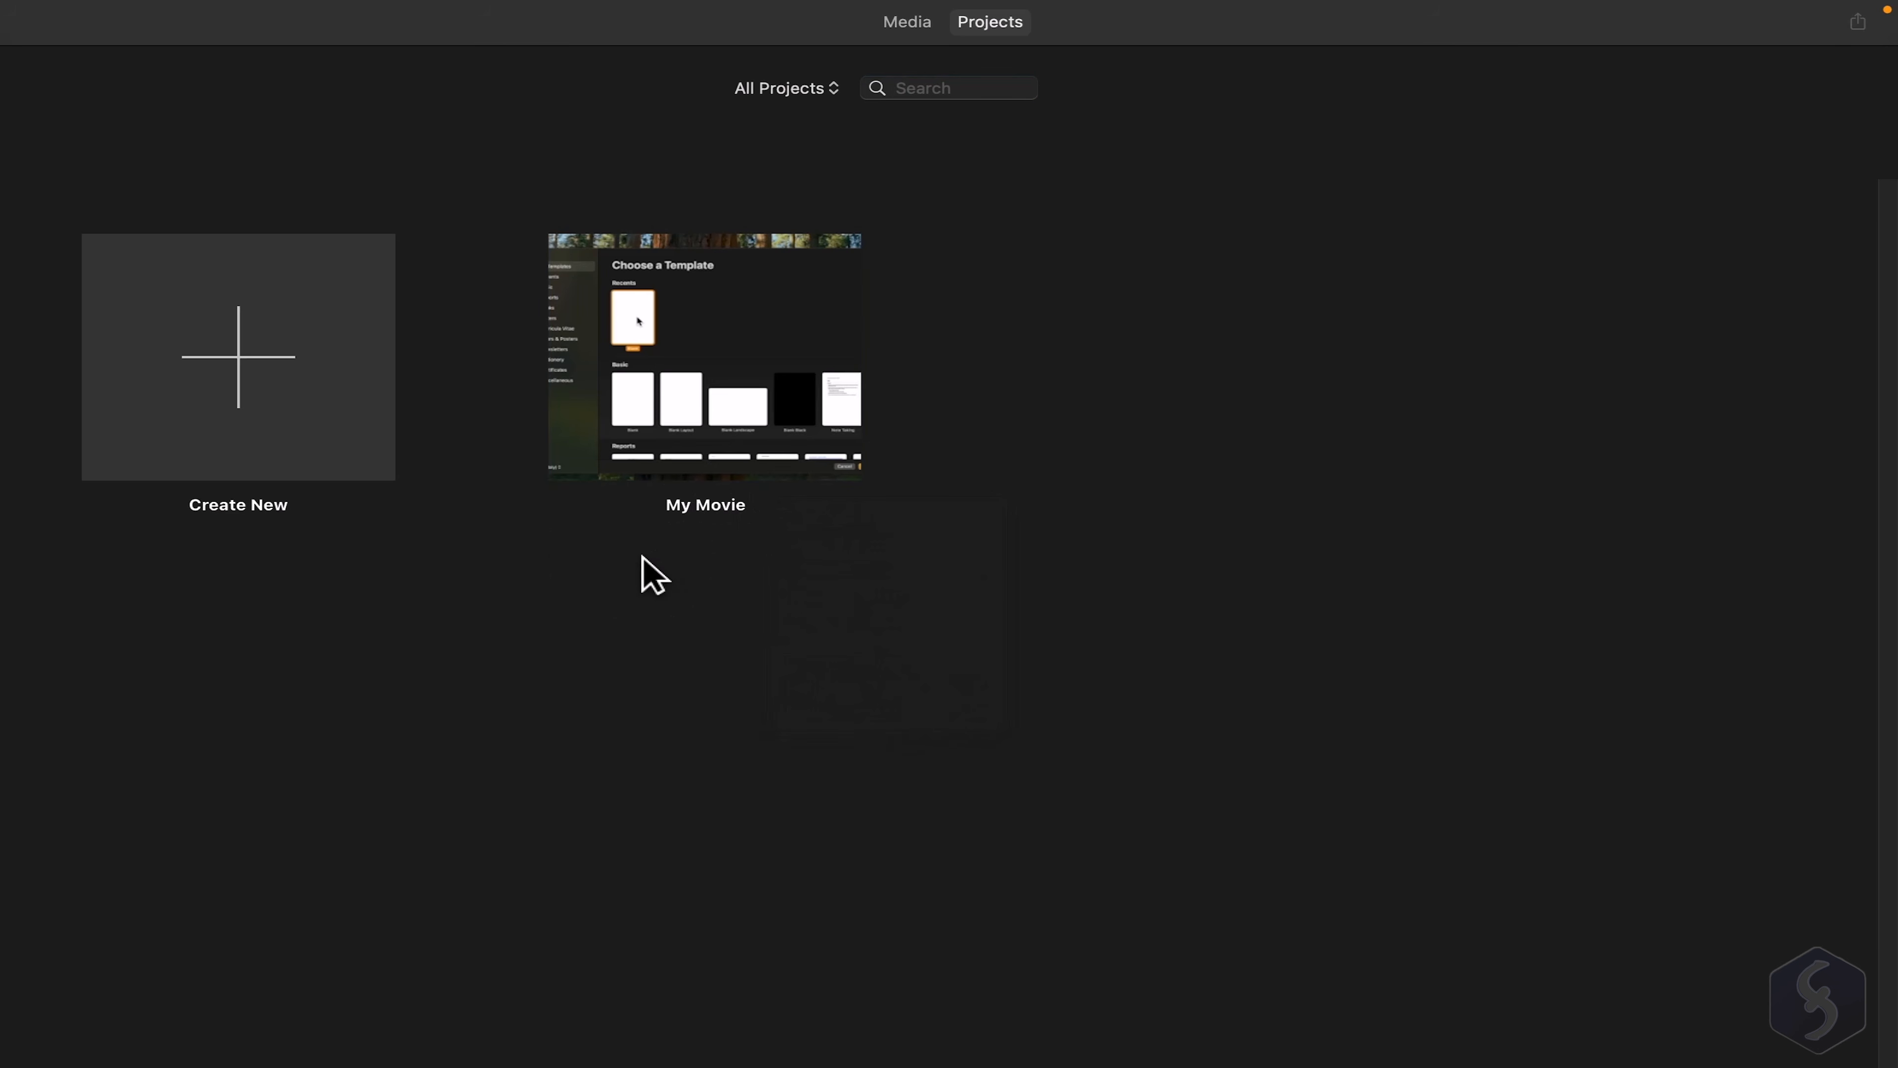
pyautogui.click(266, 389)
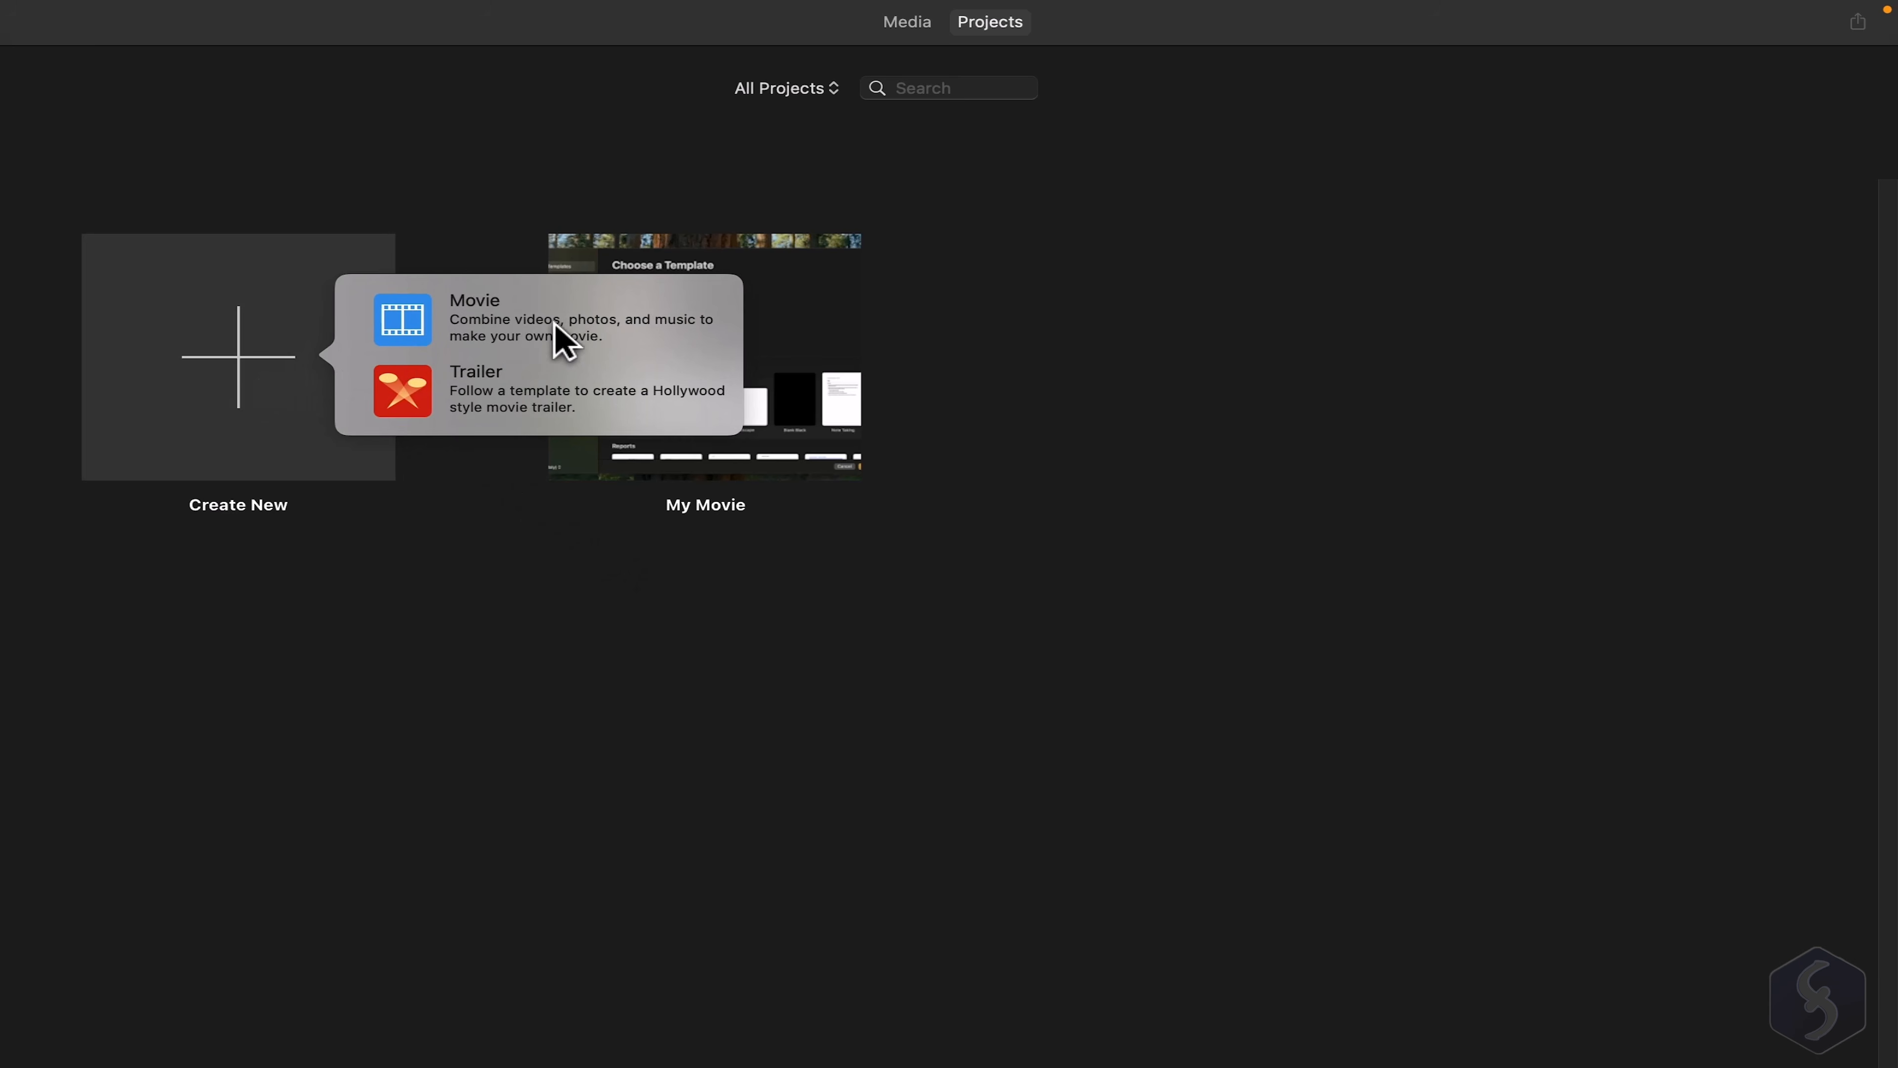
pyautogui.click(561, 327)
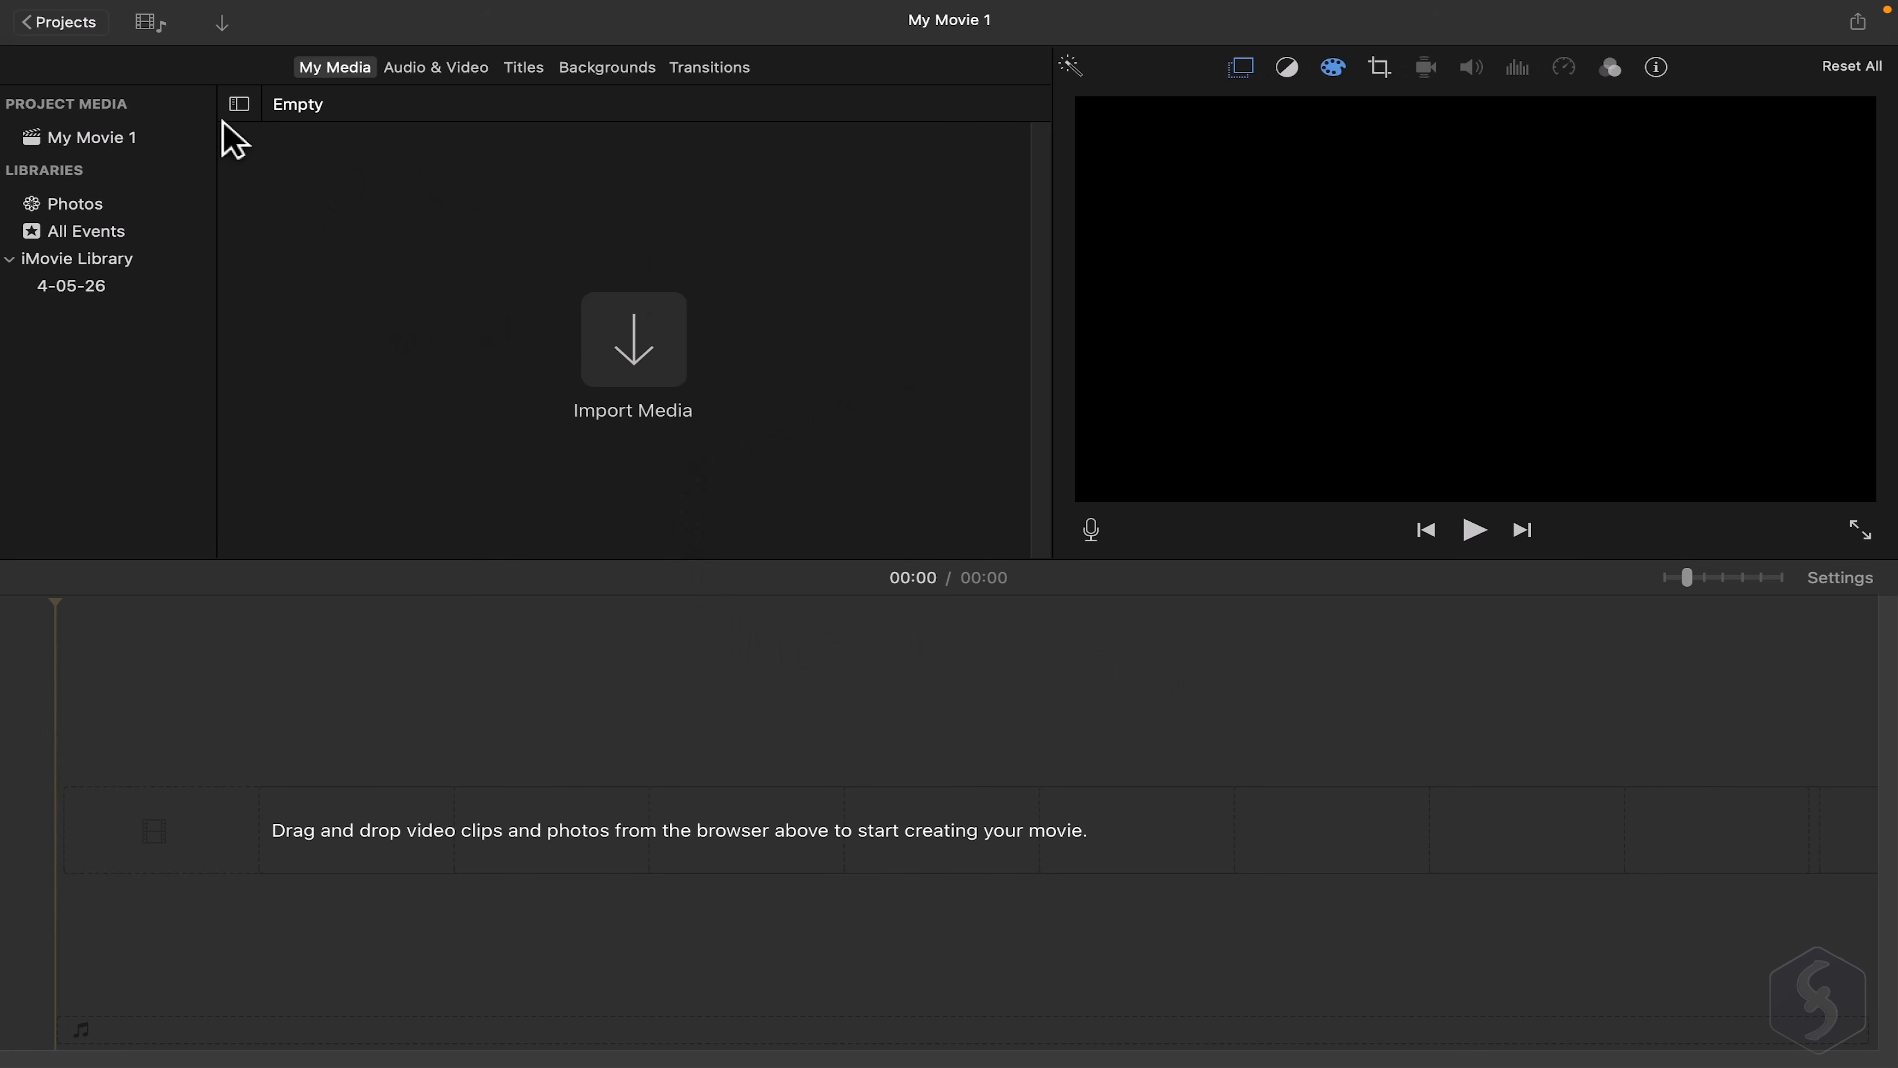
# Hide the media browser and show it again, and save the new project under the name MyVideo.
pyautogui.click(153, 26)
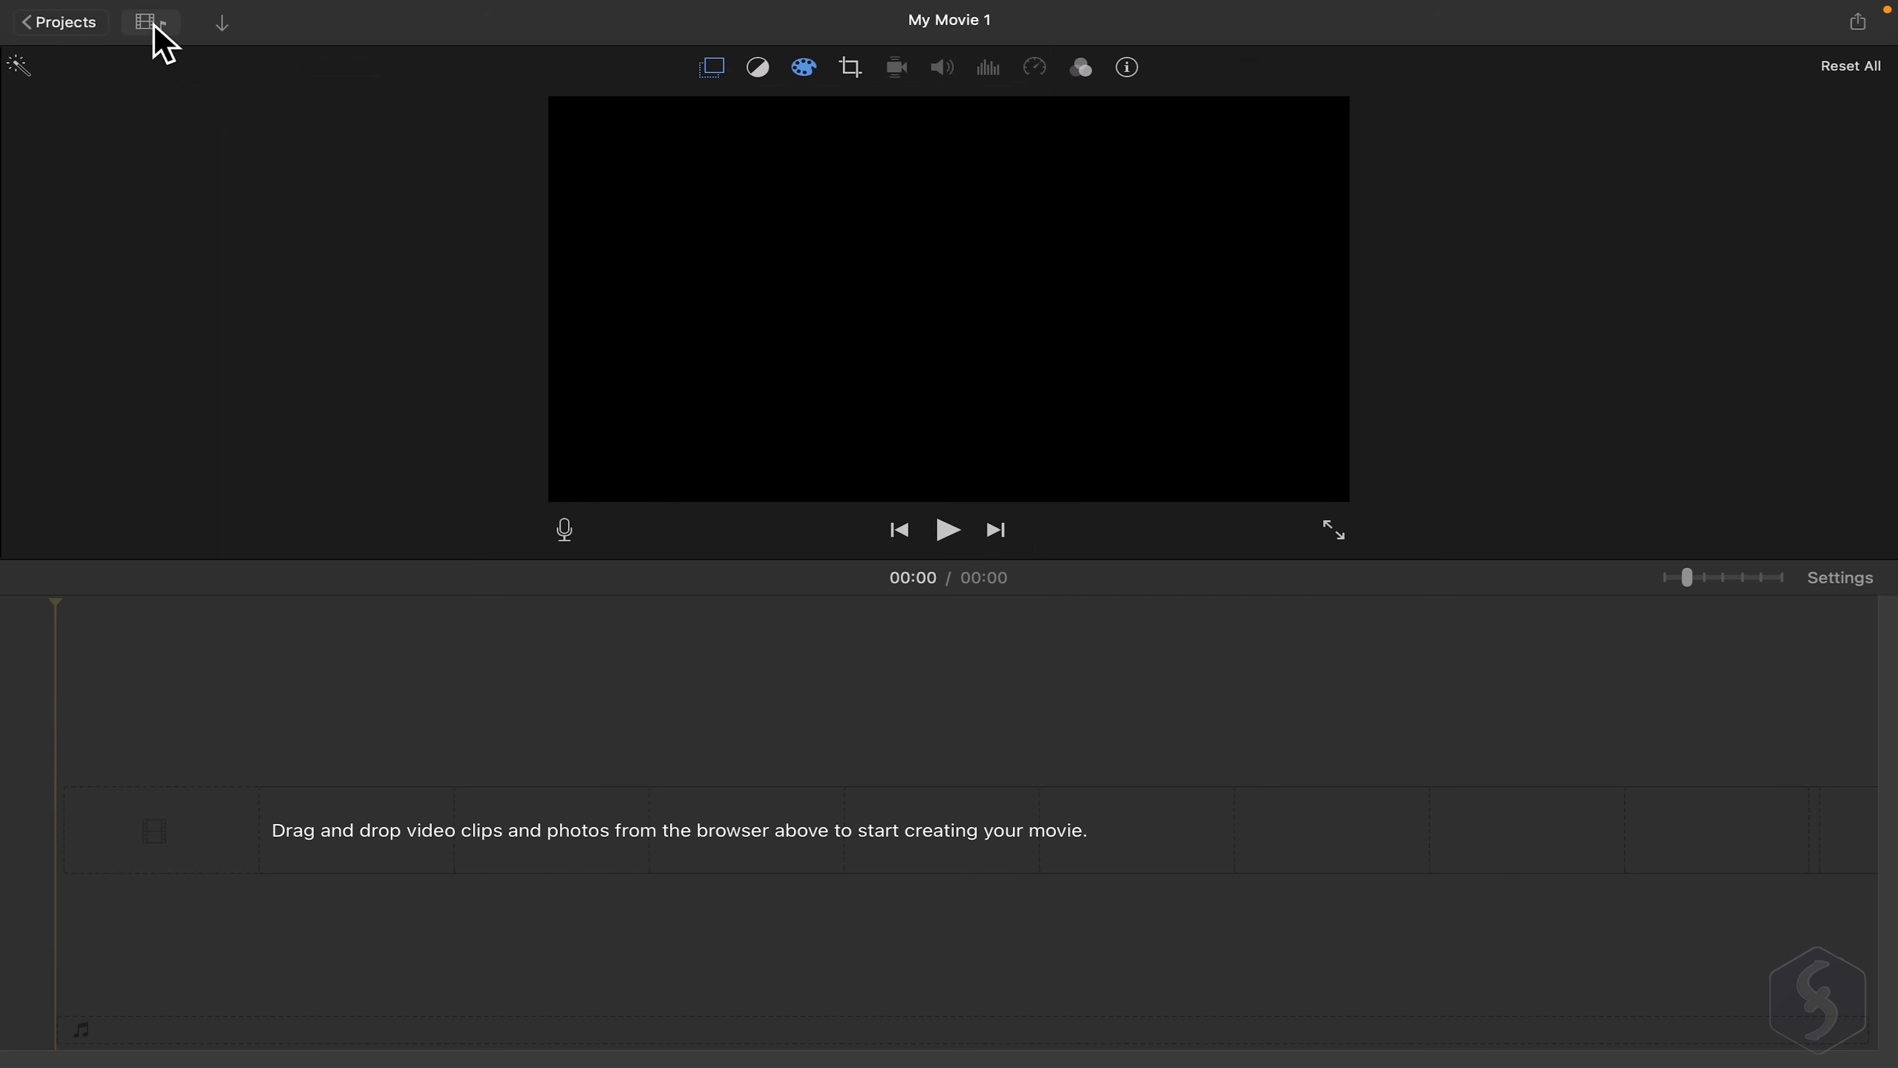
pyautogui.click(153, 26)
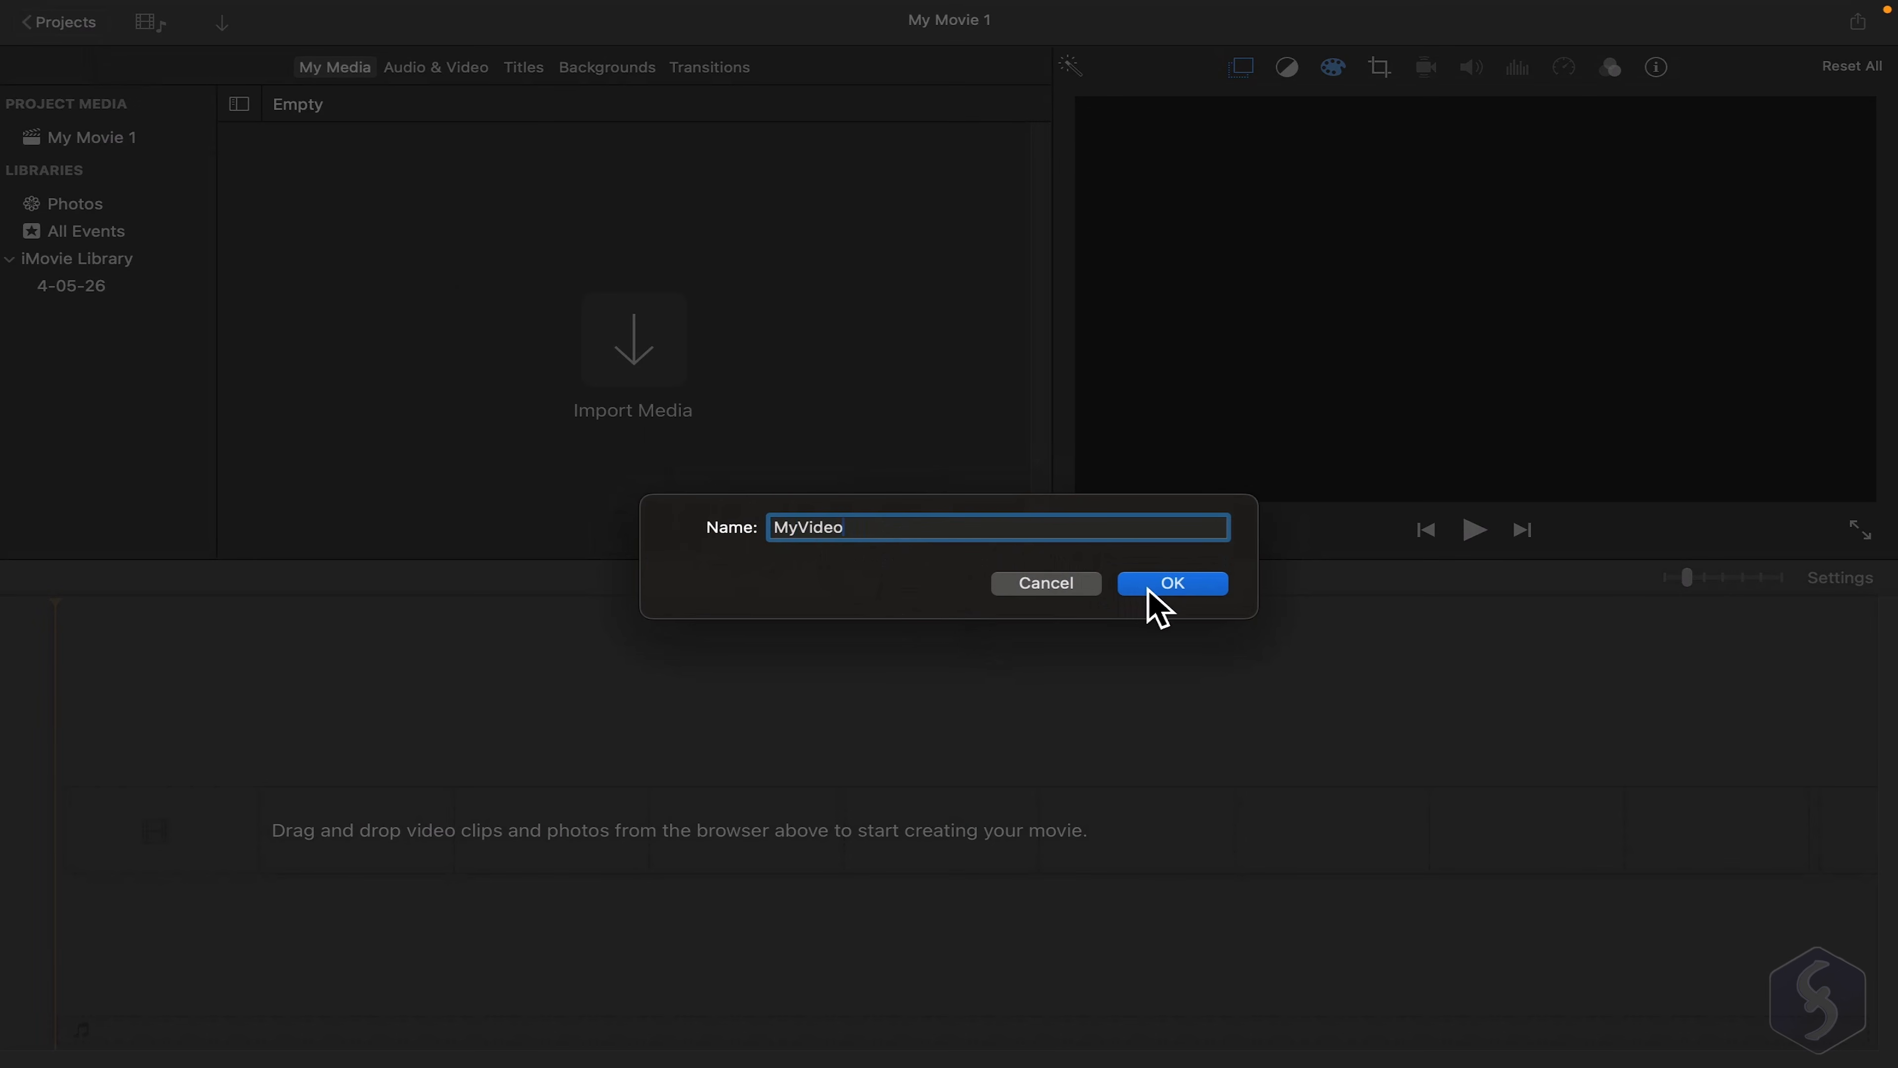
pyautogui.click(1170, 589)
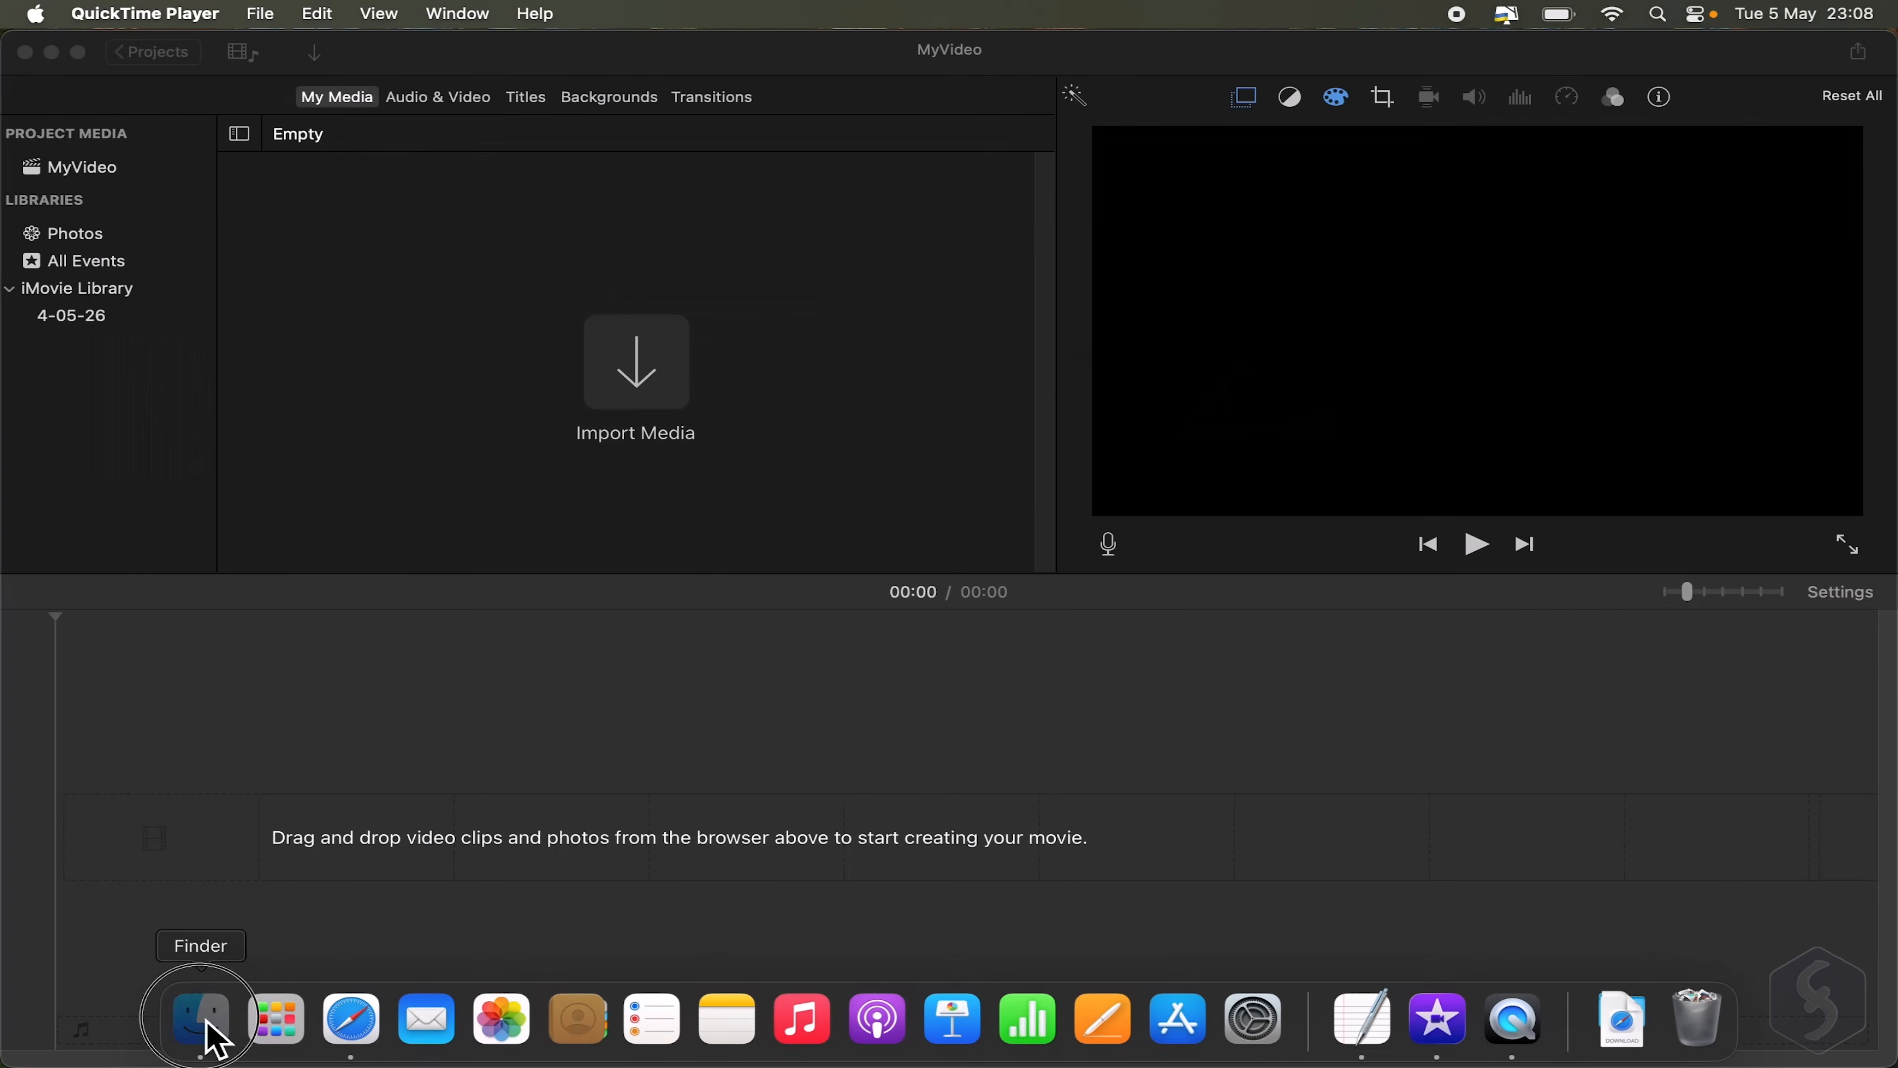
# Add the four images and videos from Finder's Samples folder to the empty timeline and display the MyVideo project's media.
pyautogui.click(203, 1024)
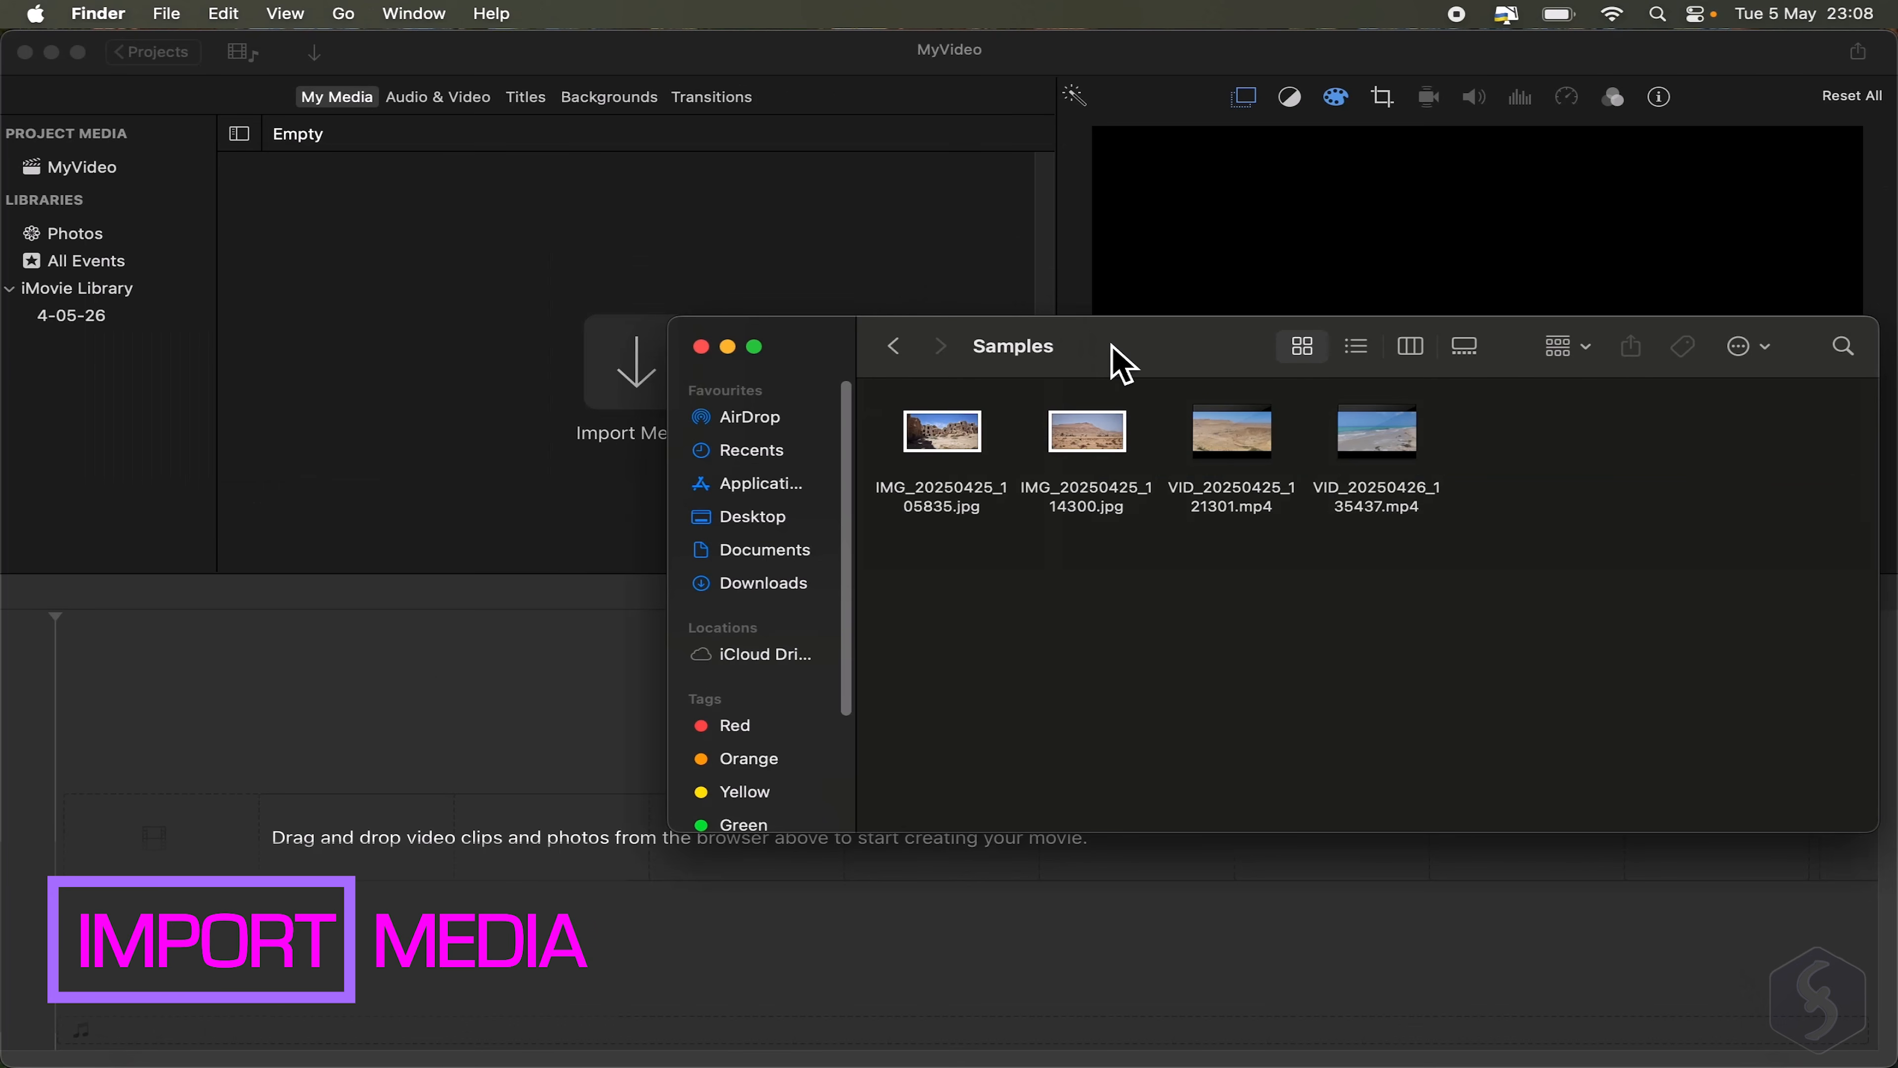
pyautogui.moveTo(1113, 350); pyautogui.dragTo(1133, 320)
pyautogui.moveTo(948, 515); pyautogui.dragTo(1440, 424)
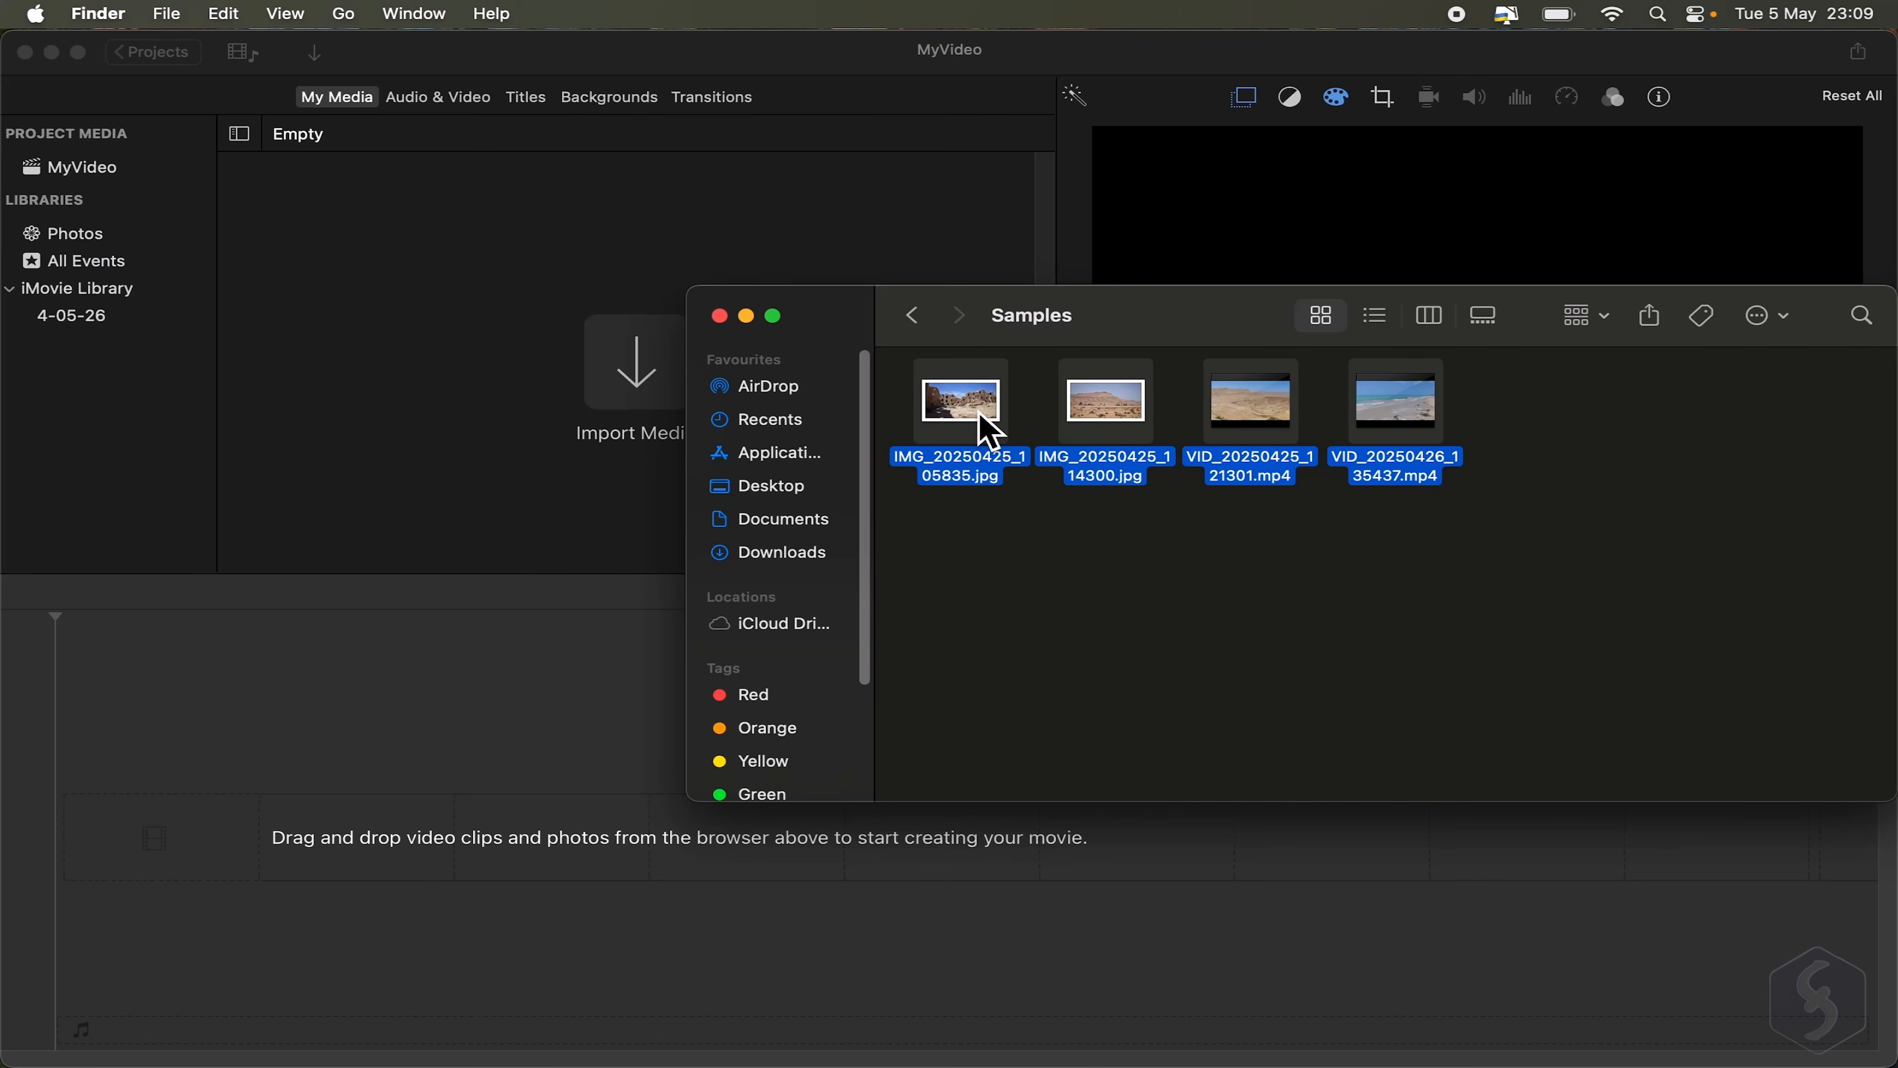
pyautogui.moveTo(989, 432); pyautogui.dragTo(73, 852)
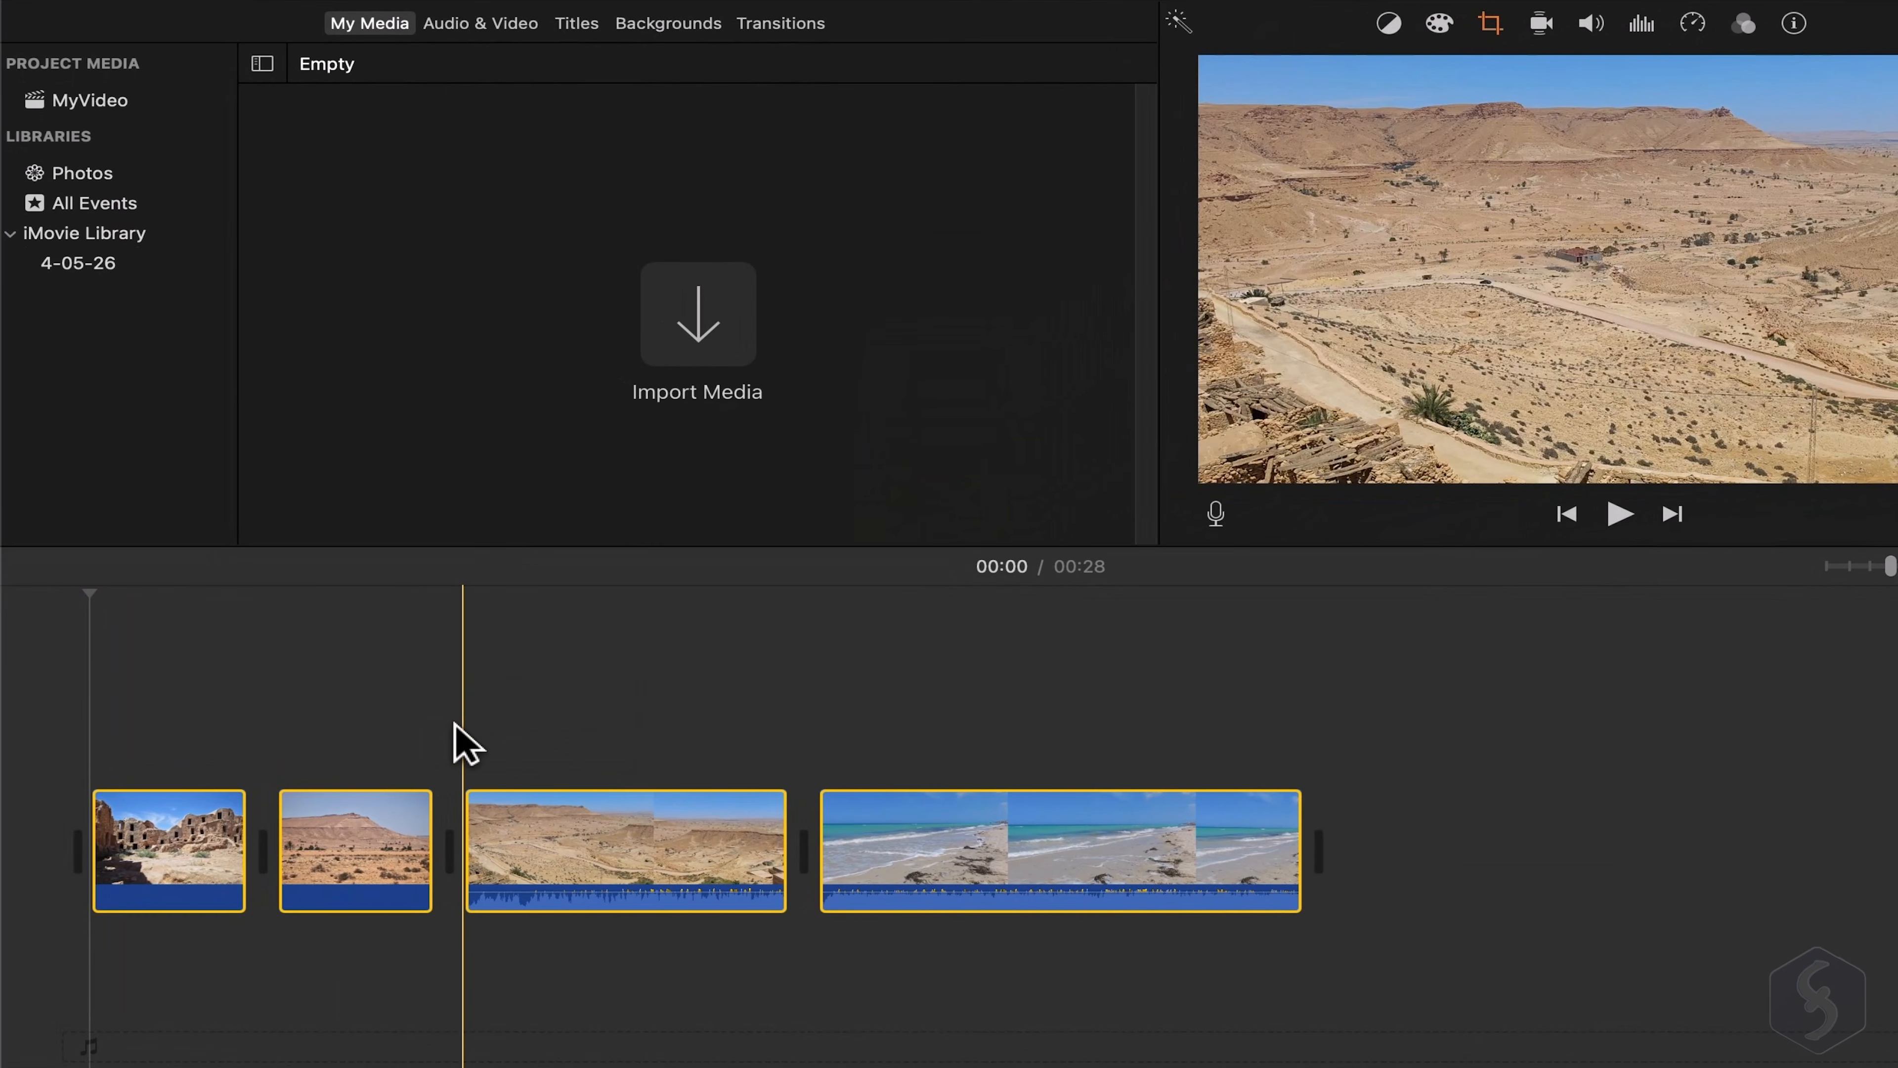
pyautogui.click(392, 34)
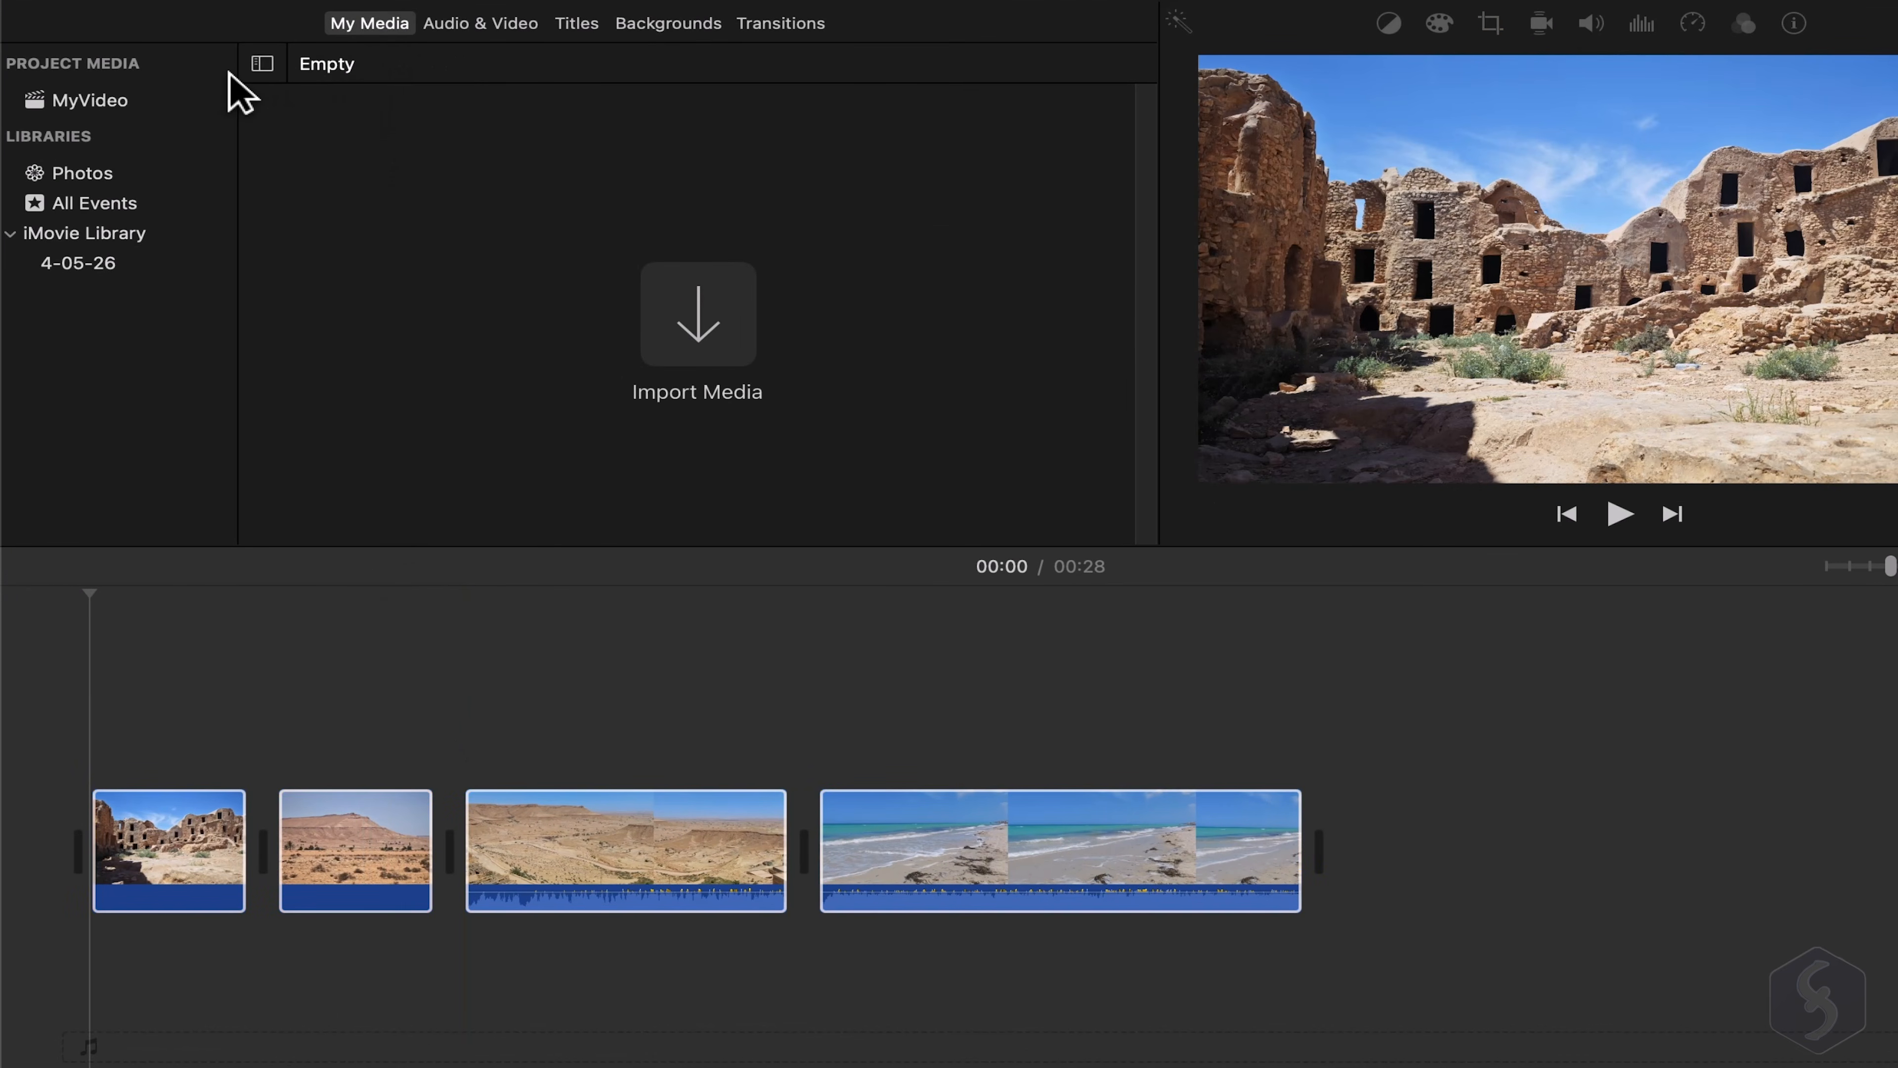
pyautogui.click(127, 113)
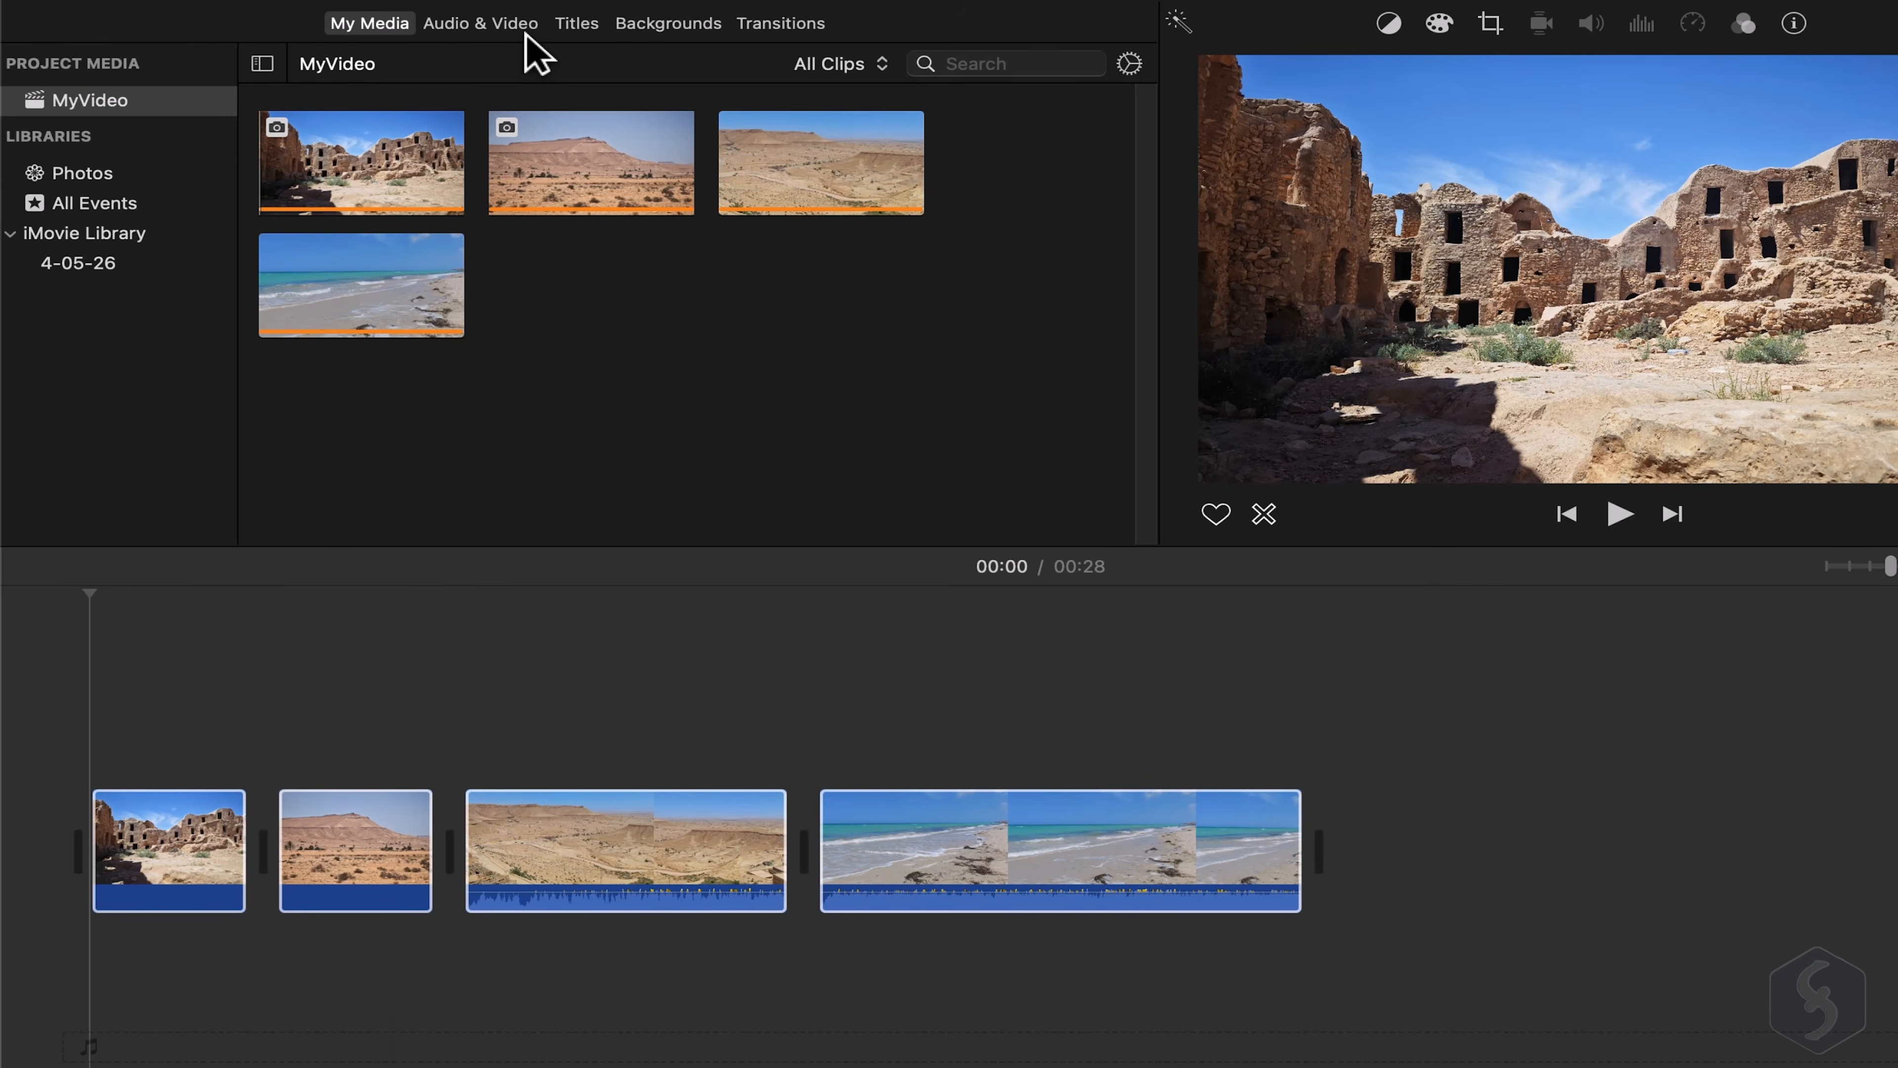
# Find the Cave and Wind sound effect and place it under the clips at the start of the timeline.
pyautogui.click(480, 23)
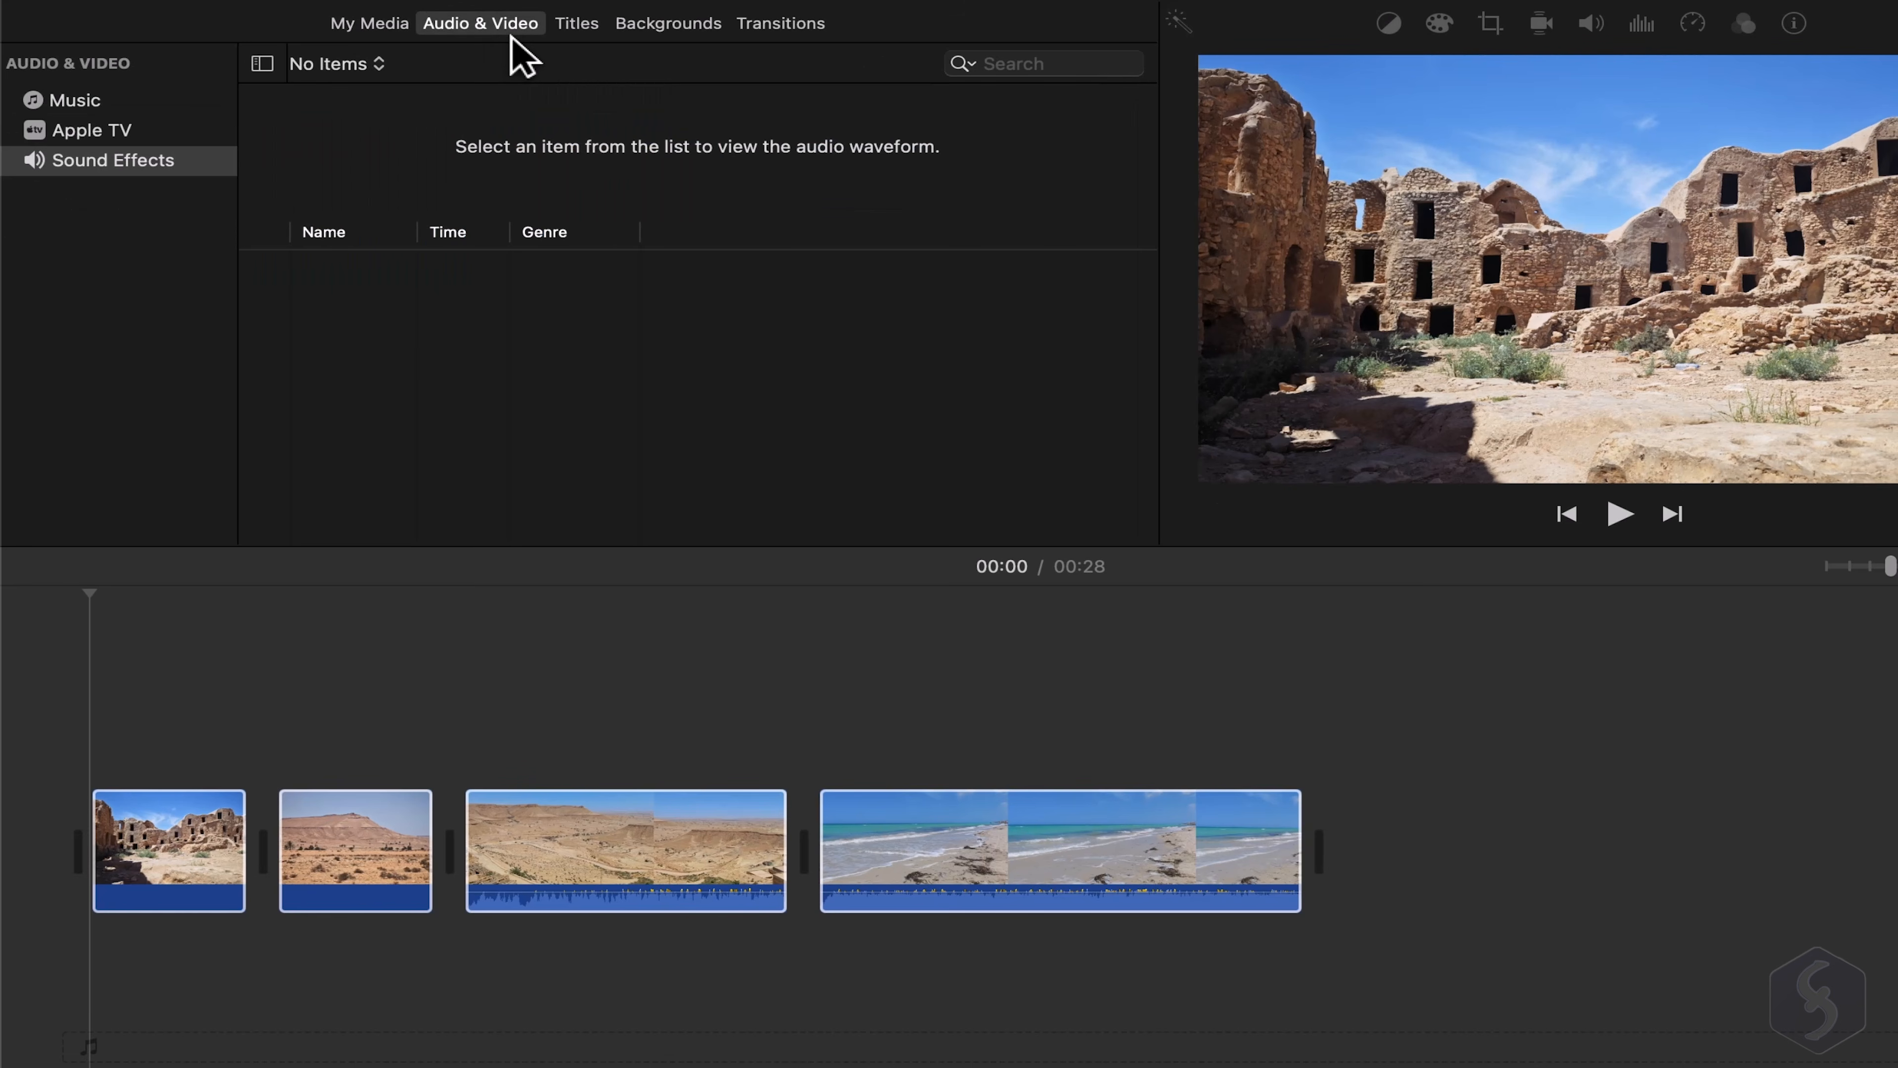
pyautogui.scroll(-10, 413, 321)
pyautogui.click(268, 312)
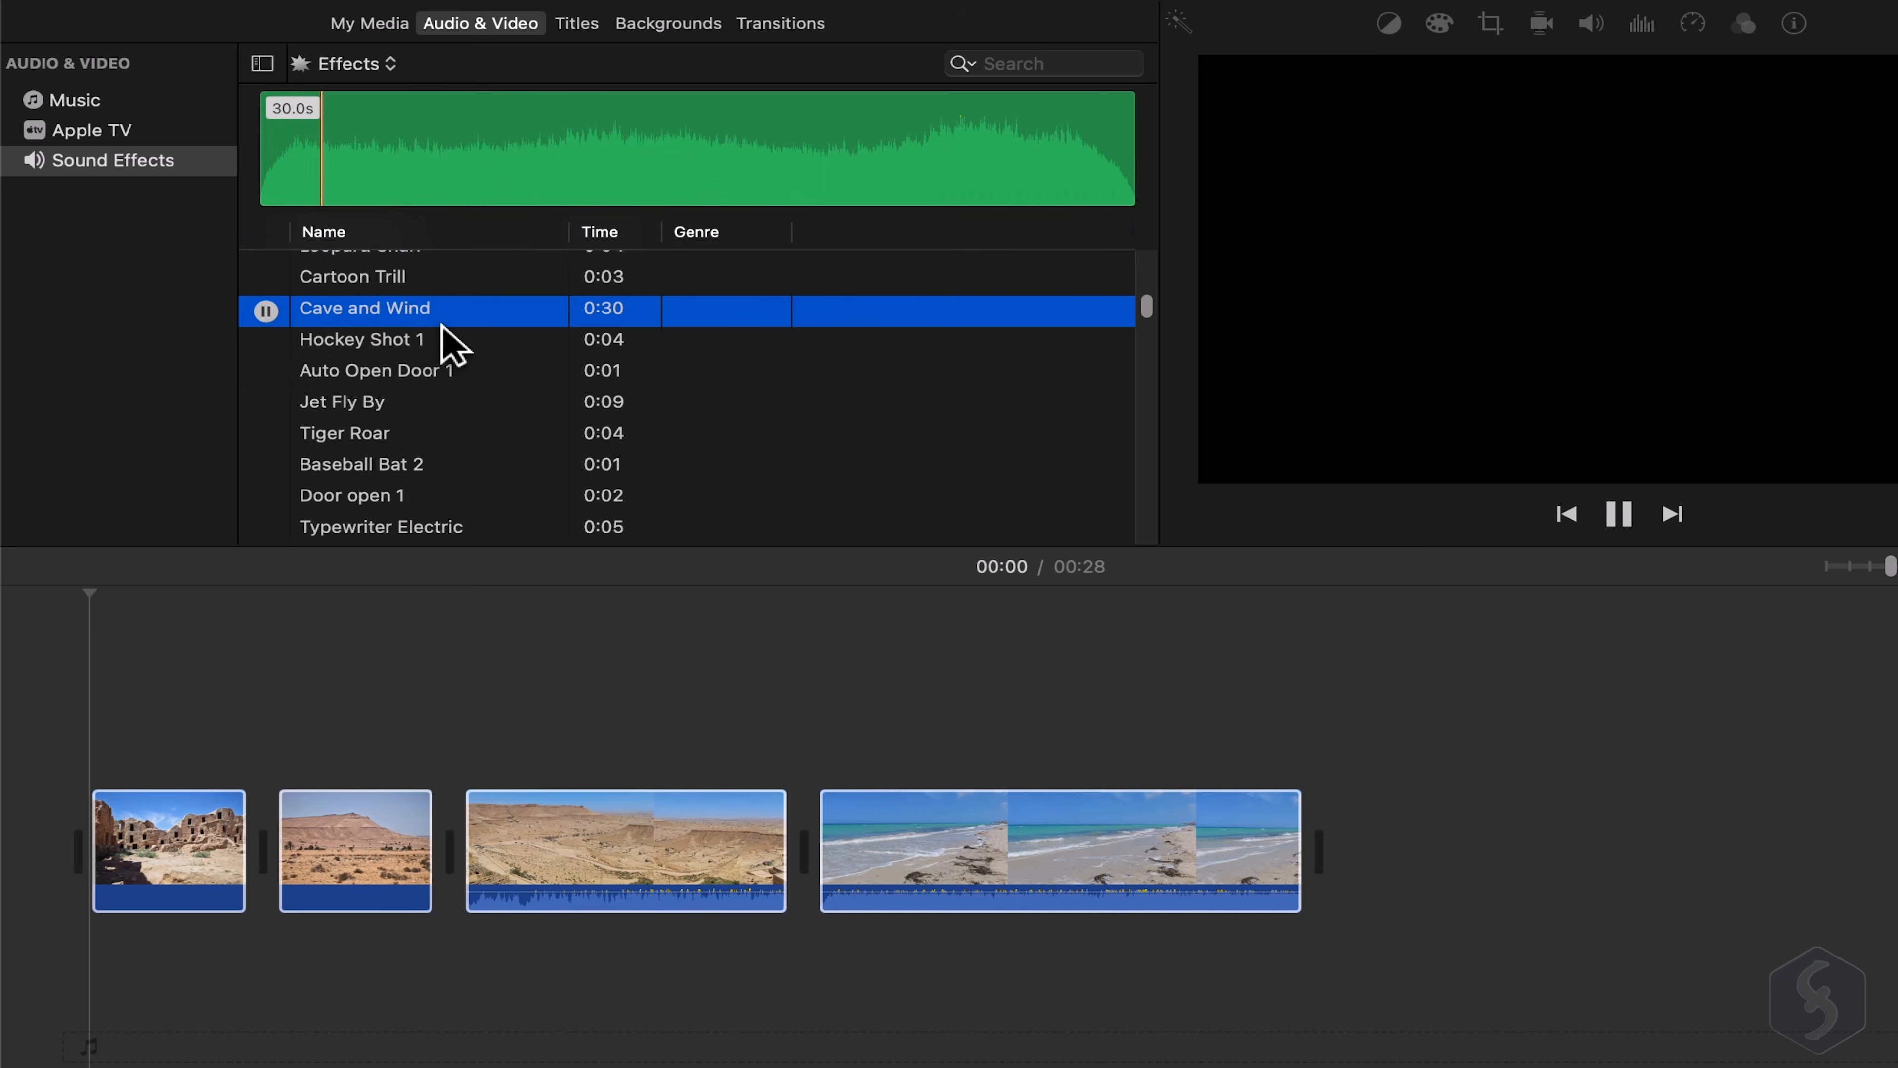
pyautogui.moveTo(441, 326); pyautogui.dragTo(69, 972)
pyautogui.moveTo(68, 971); pyautogui.dragTo(69, 970)
# Select the first timeline clip and inspect the file information of IMG_20250425_105835.jpg in Finder, including its dimensions.
pyautogui.click(147, 834)
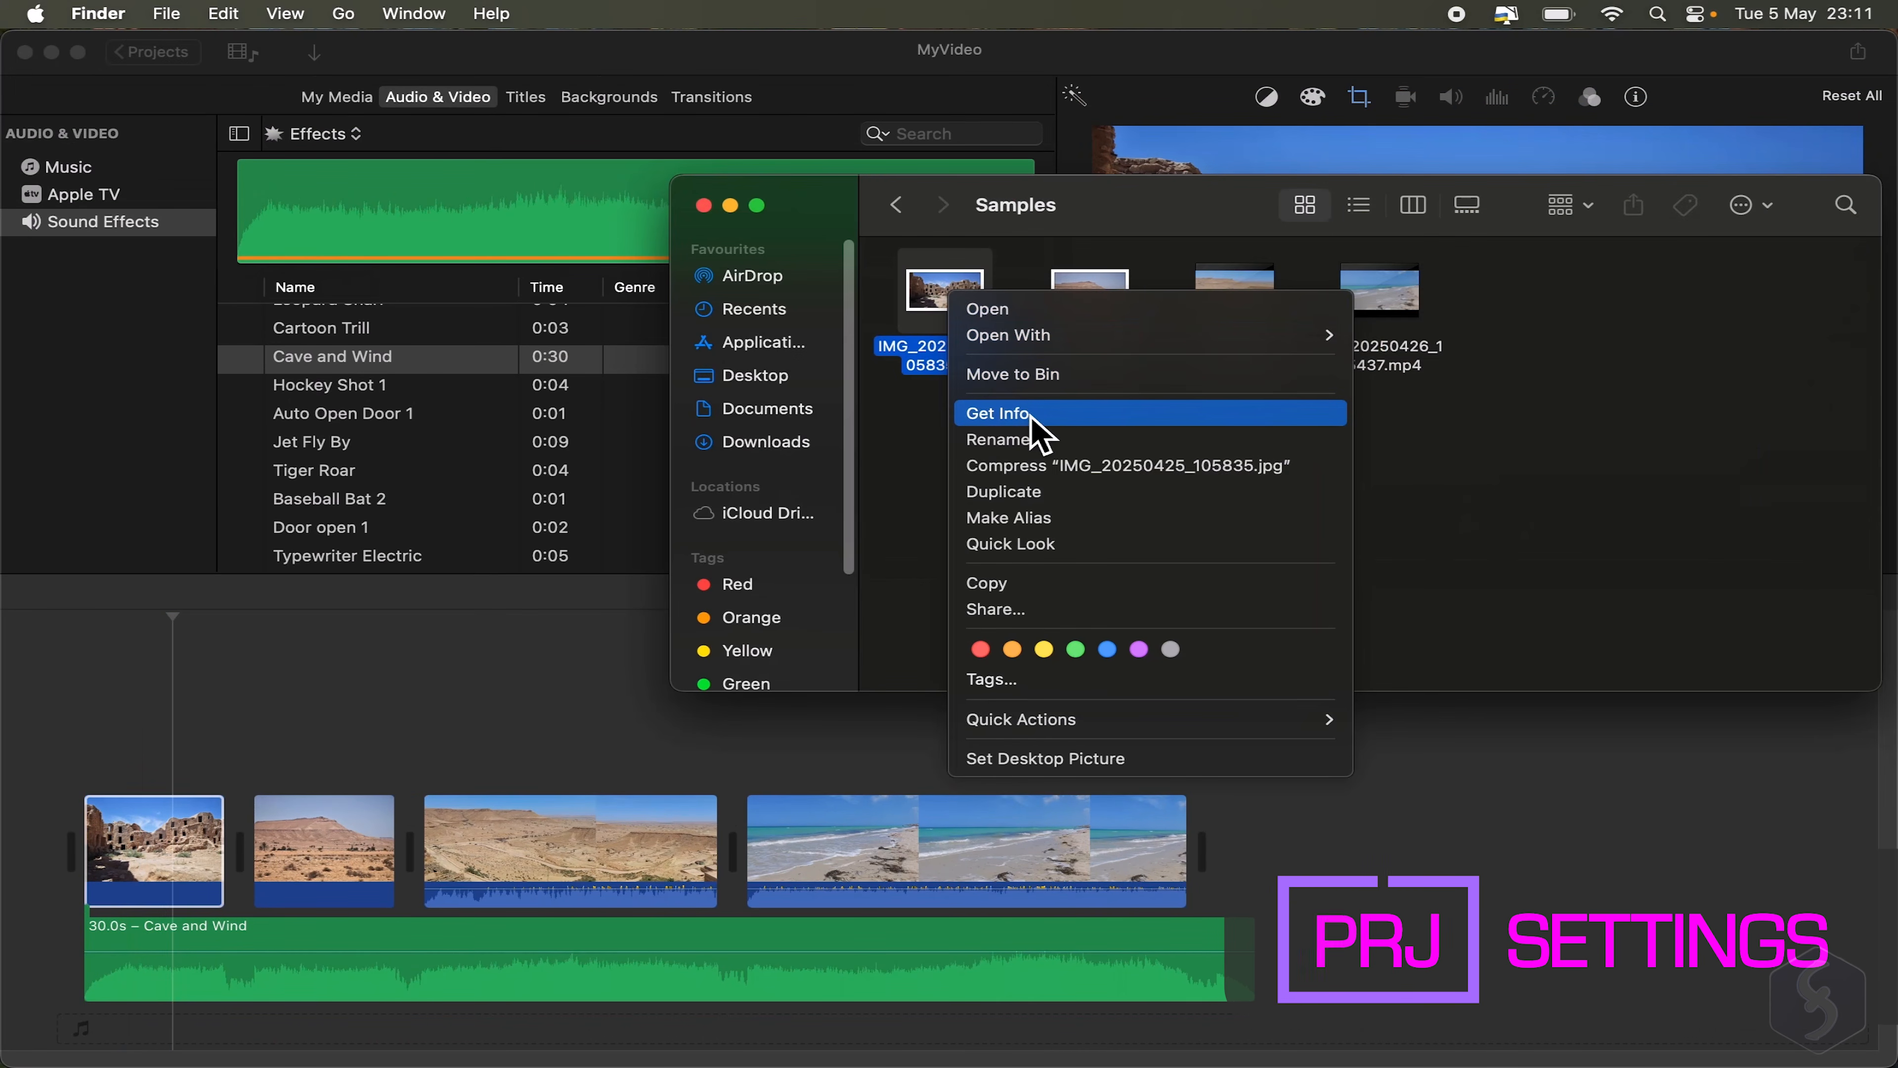
pyautogui.click(1031, 418)
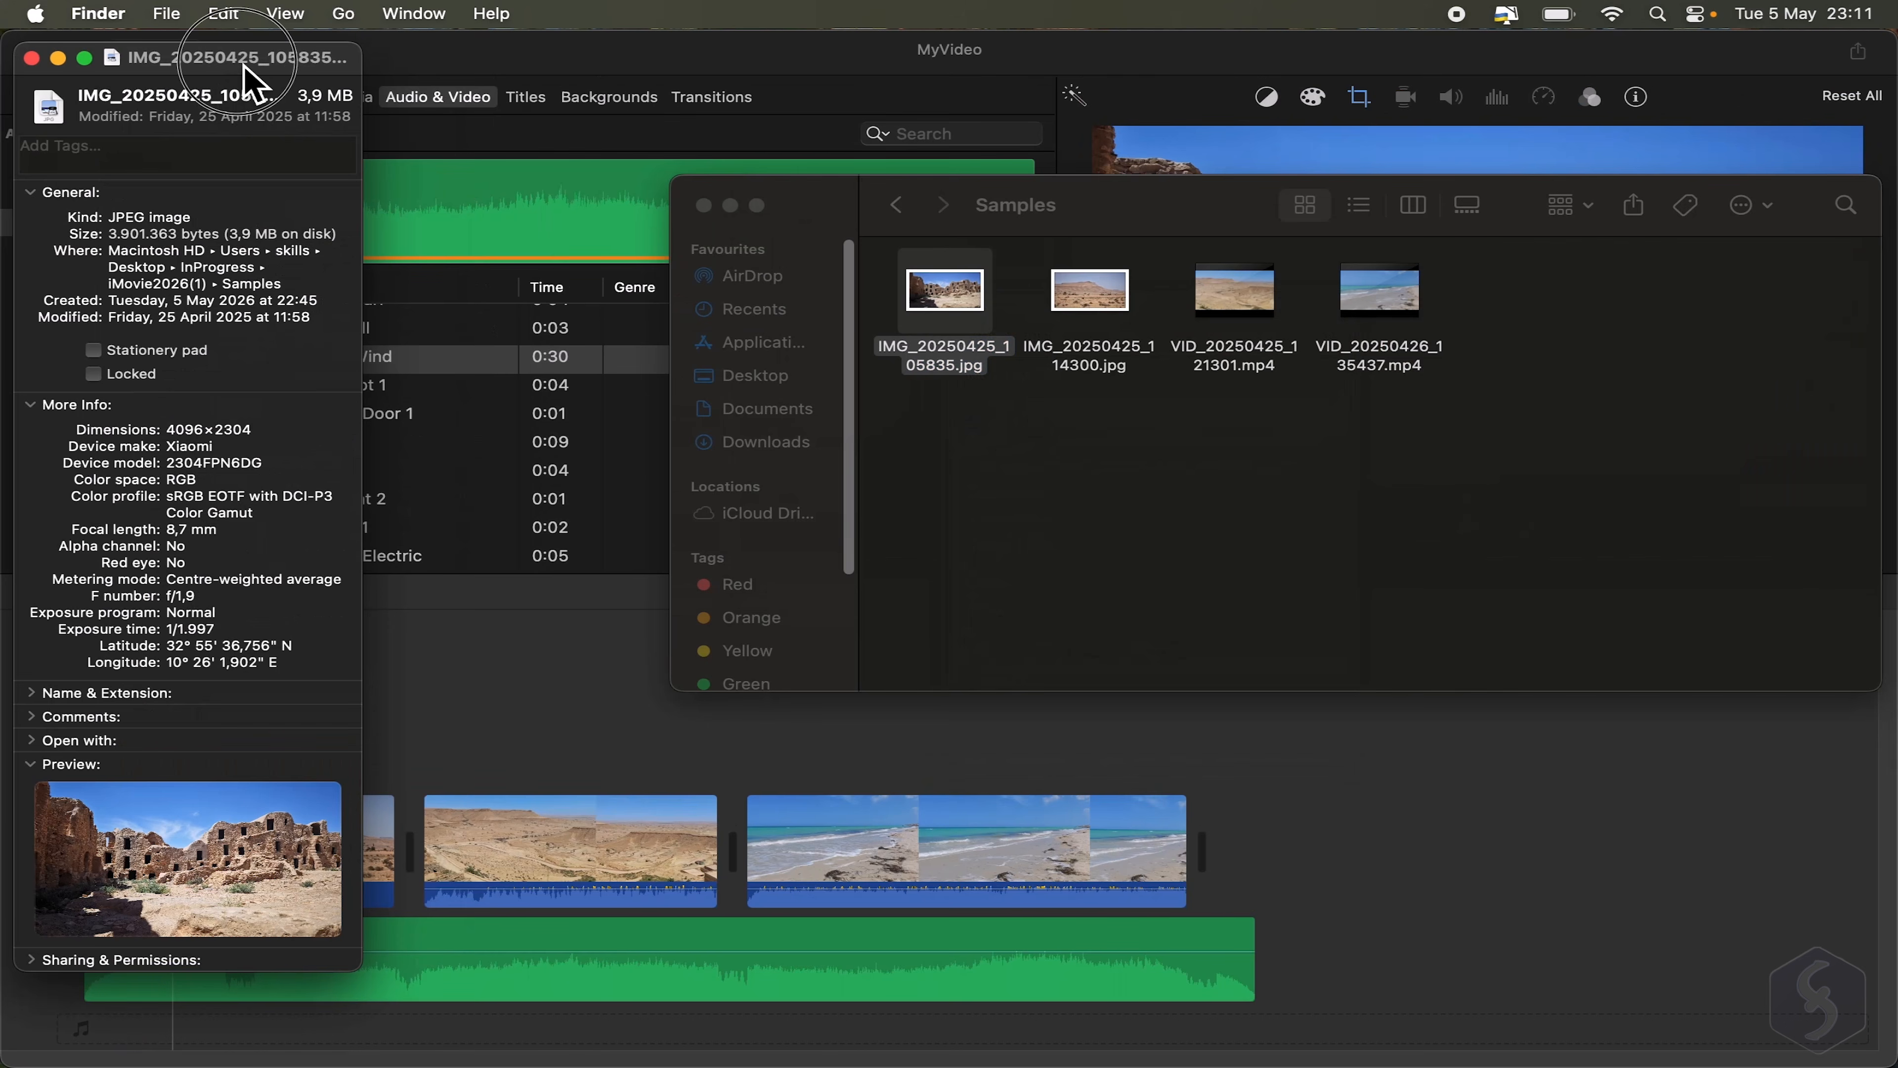
pyautogui.moveTo(244, 67); pyautogui.dragTo(943, 73)
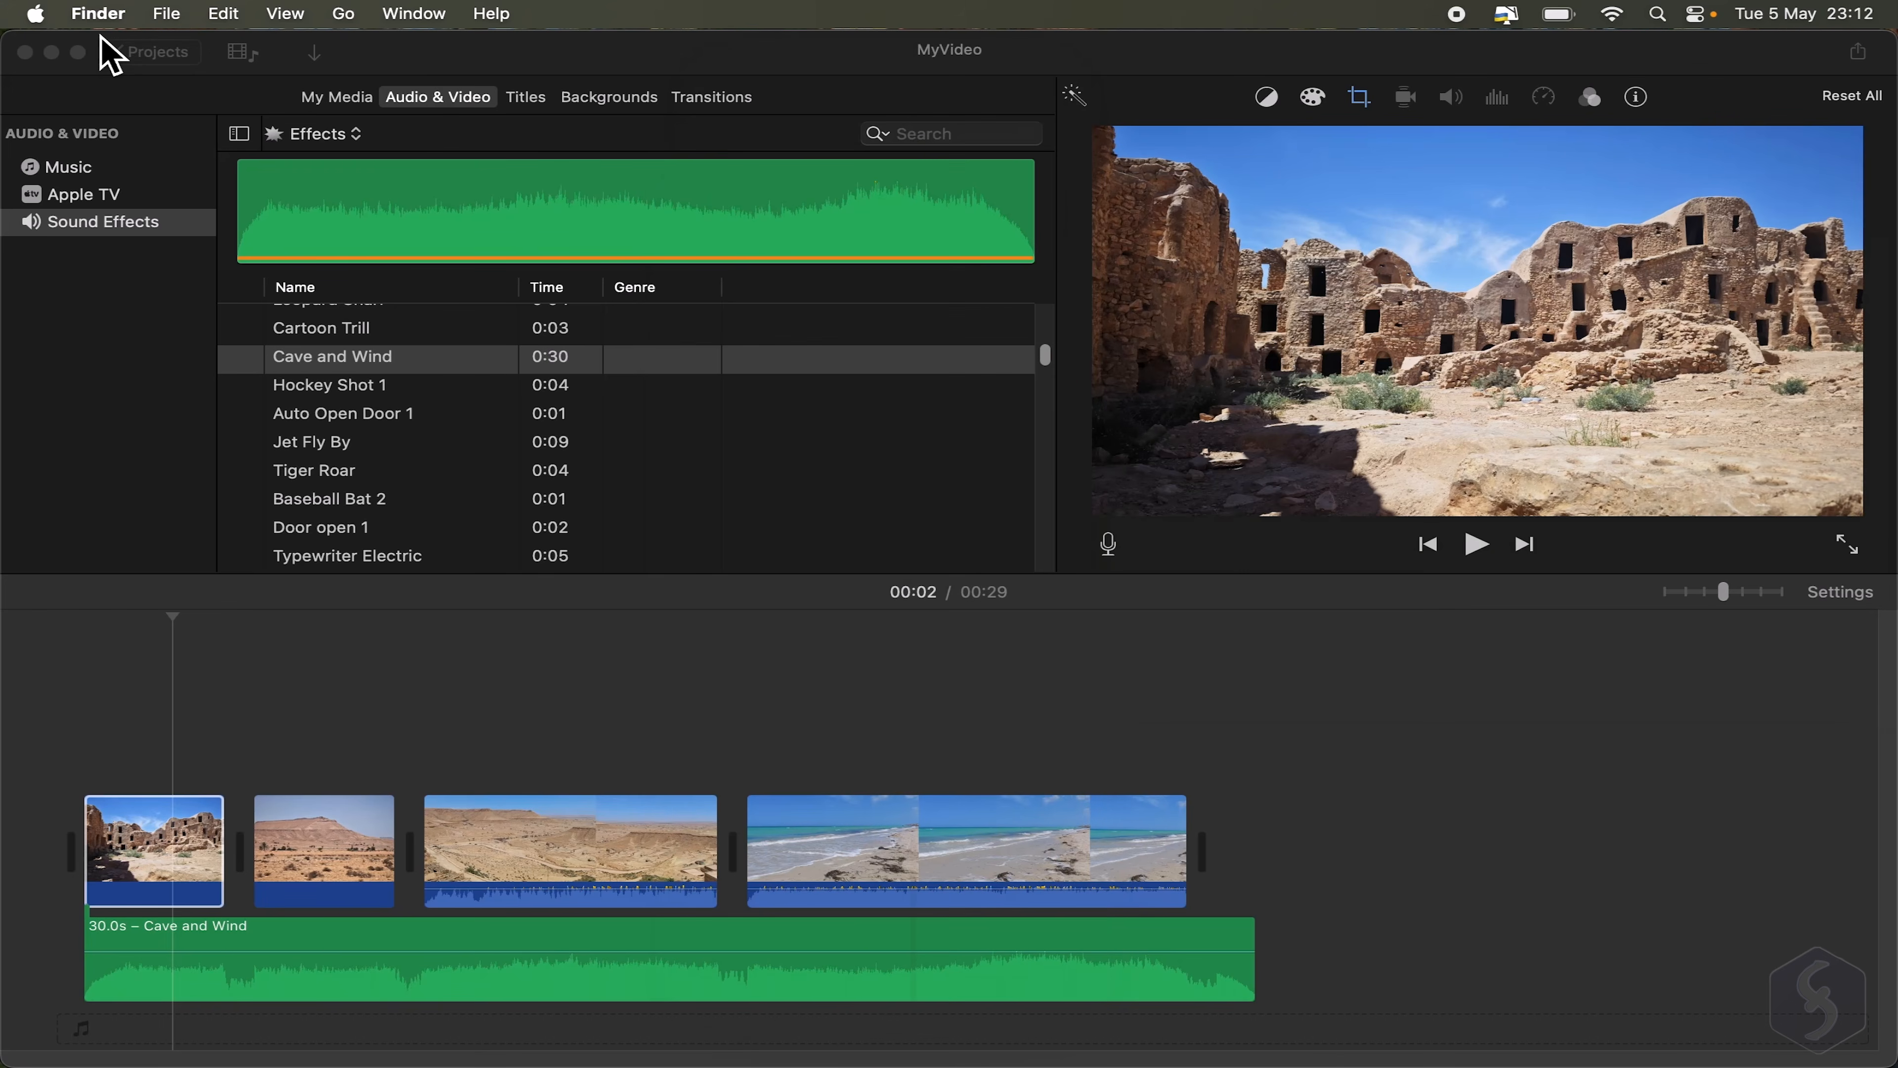
pyautogui.click(78, 51)
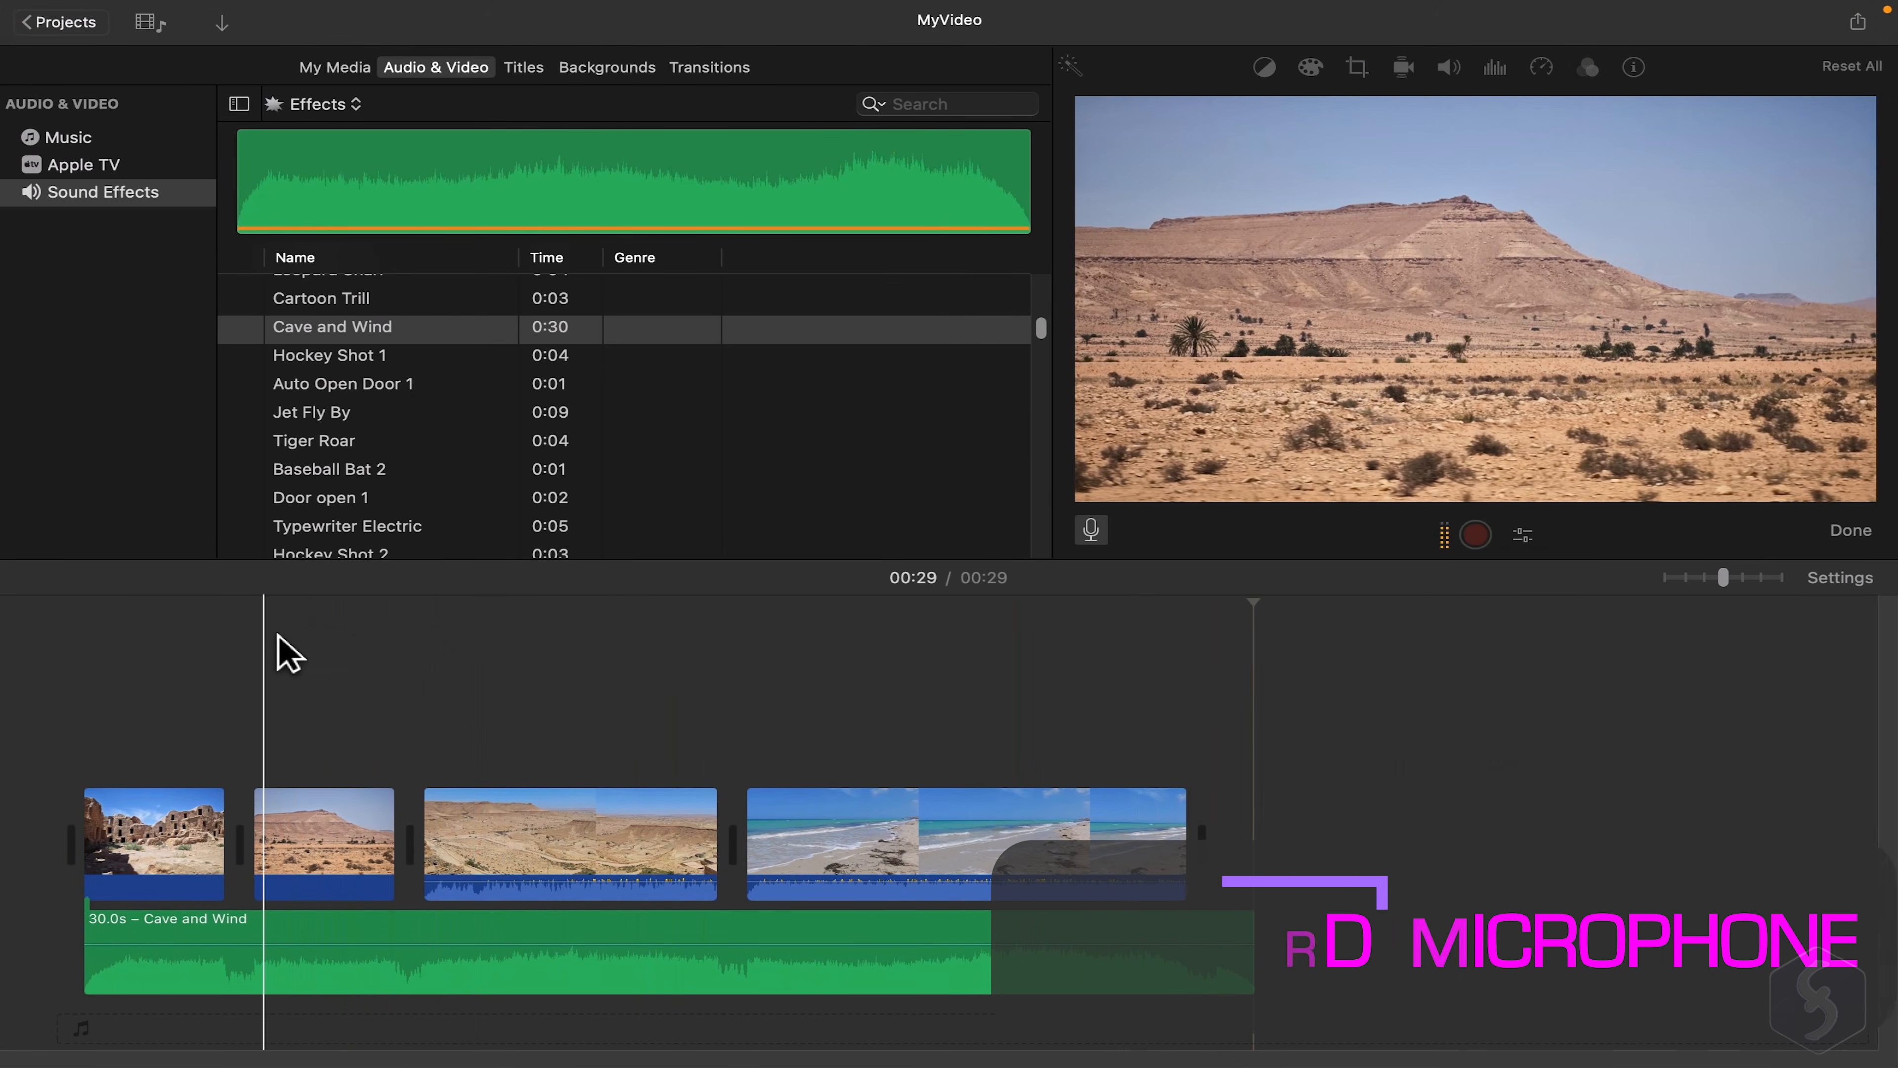
# Record a voiceover about 5.4 s long, starting at 00:04 near the beginning of the second clip.
pyautogui.click(253, 630)
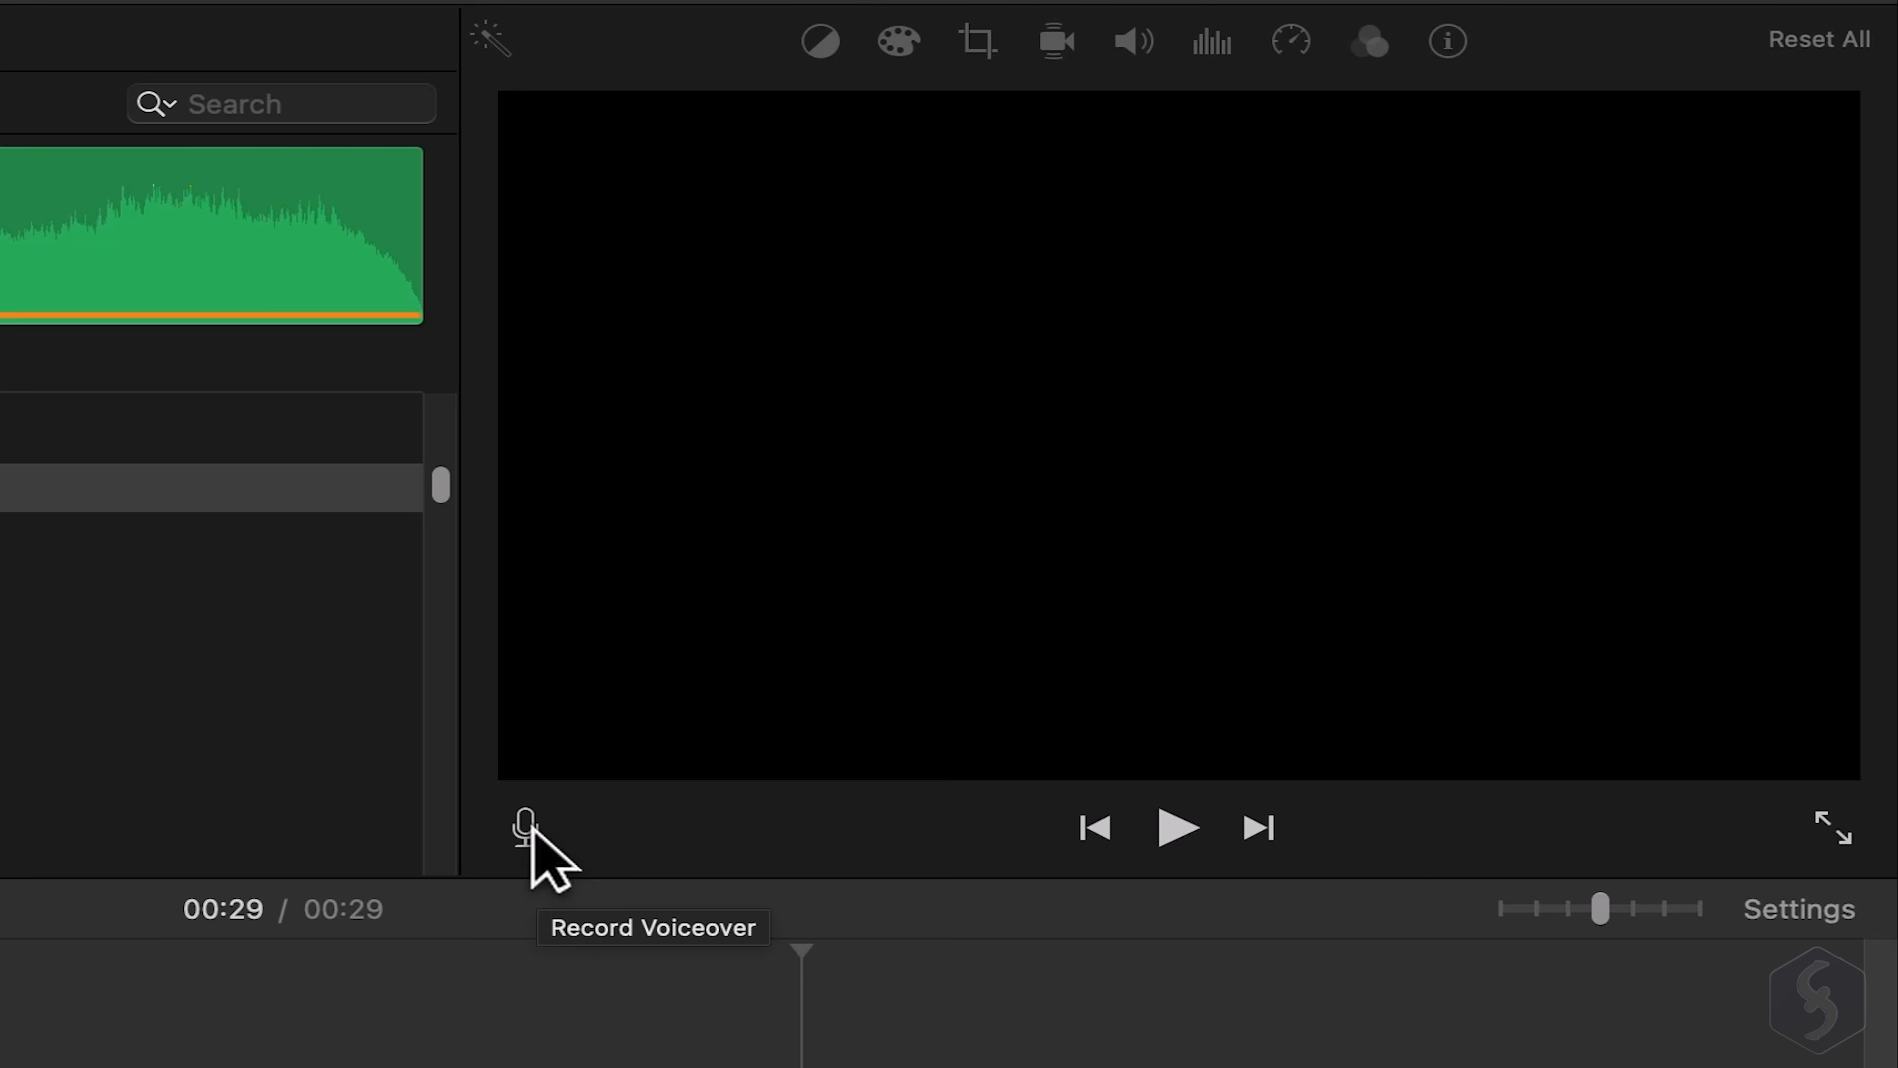
pyautogui.click(527, 827)
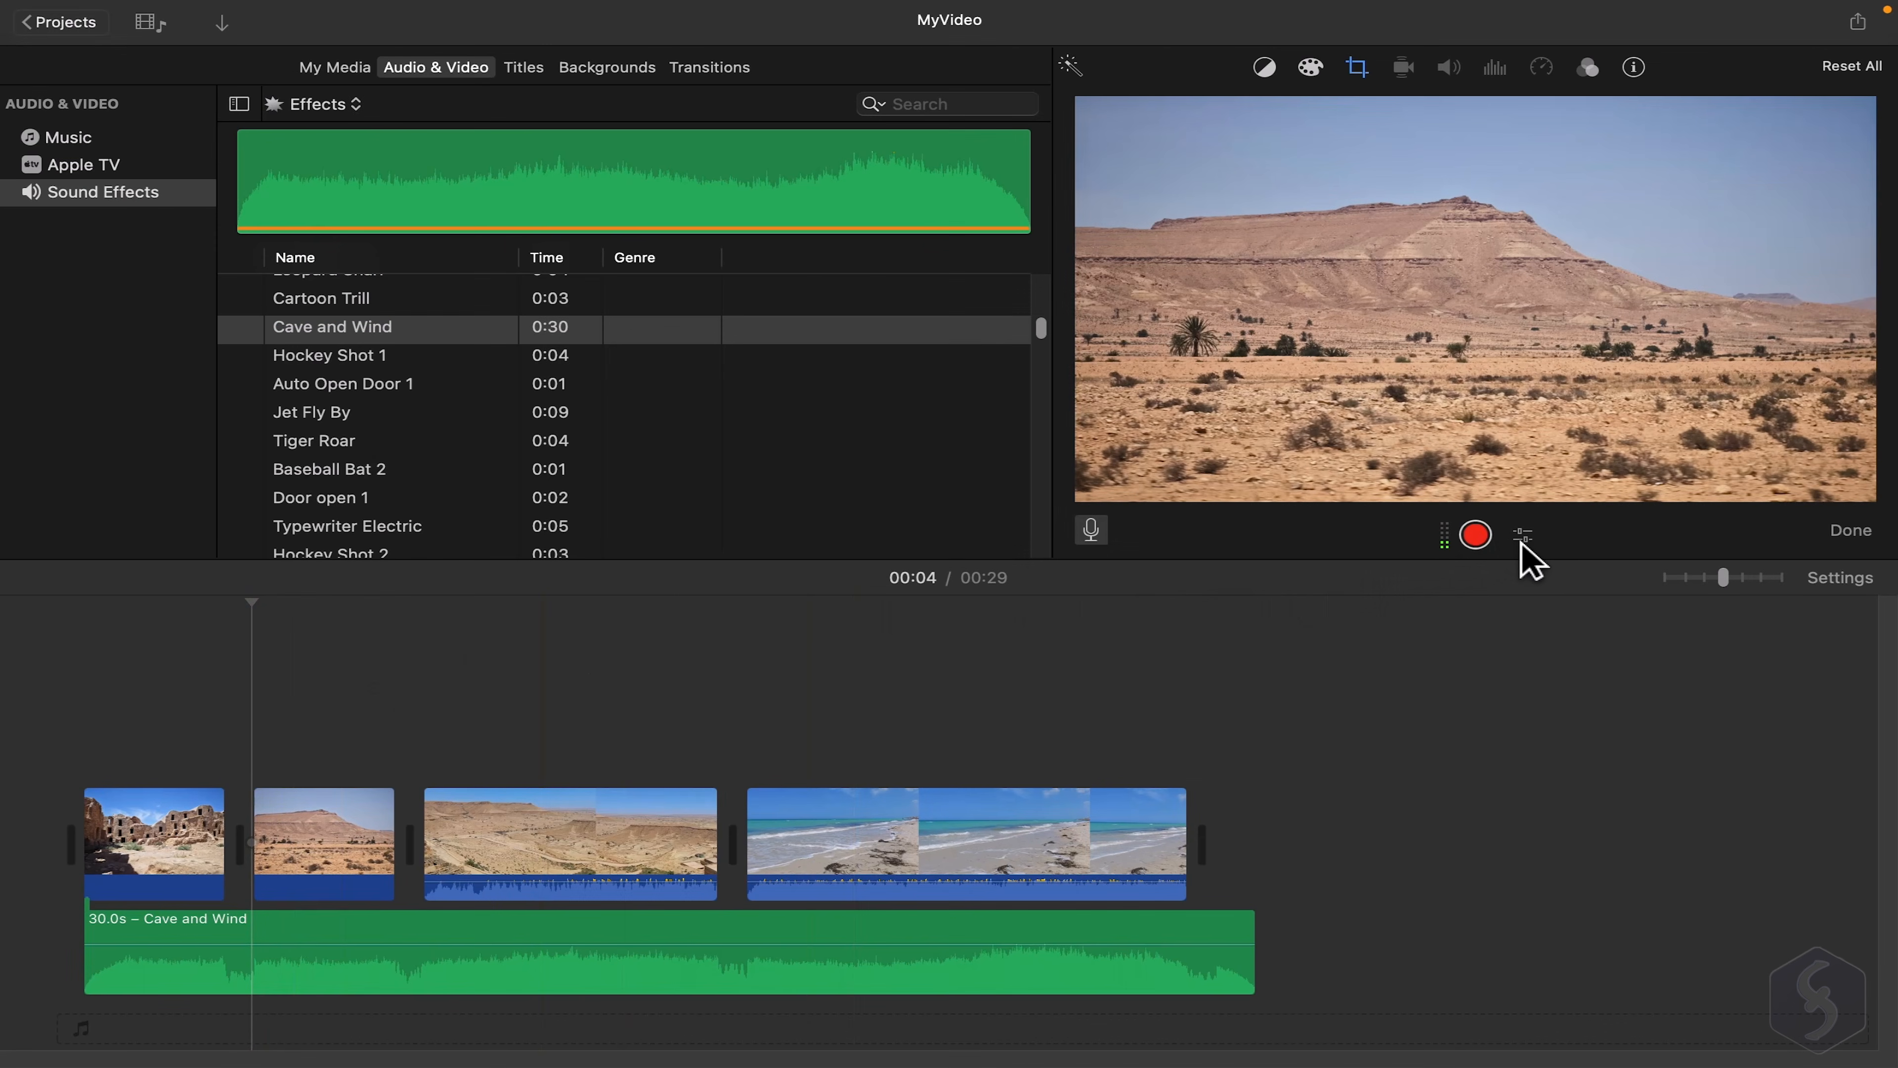
pyautogui.click(1259, 836)
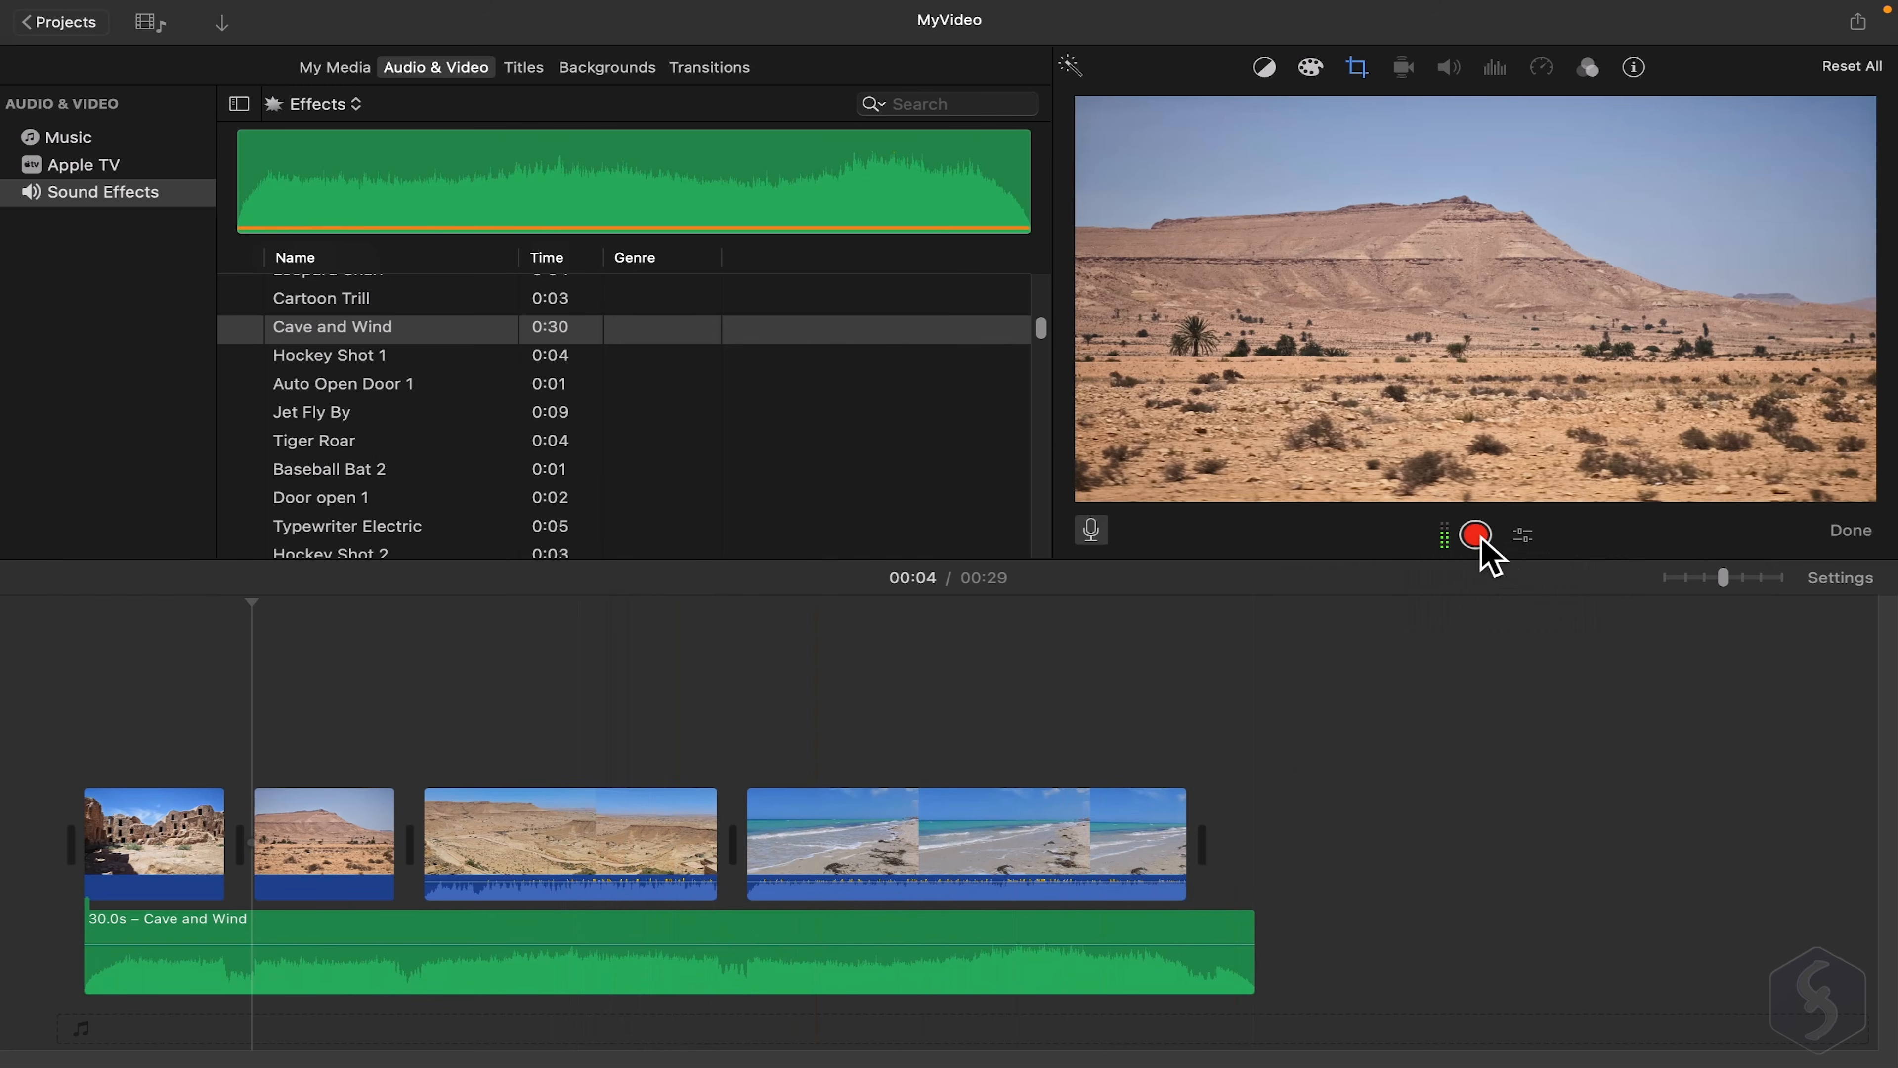
pyautogui.click(1477, 536)
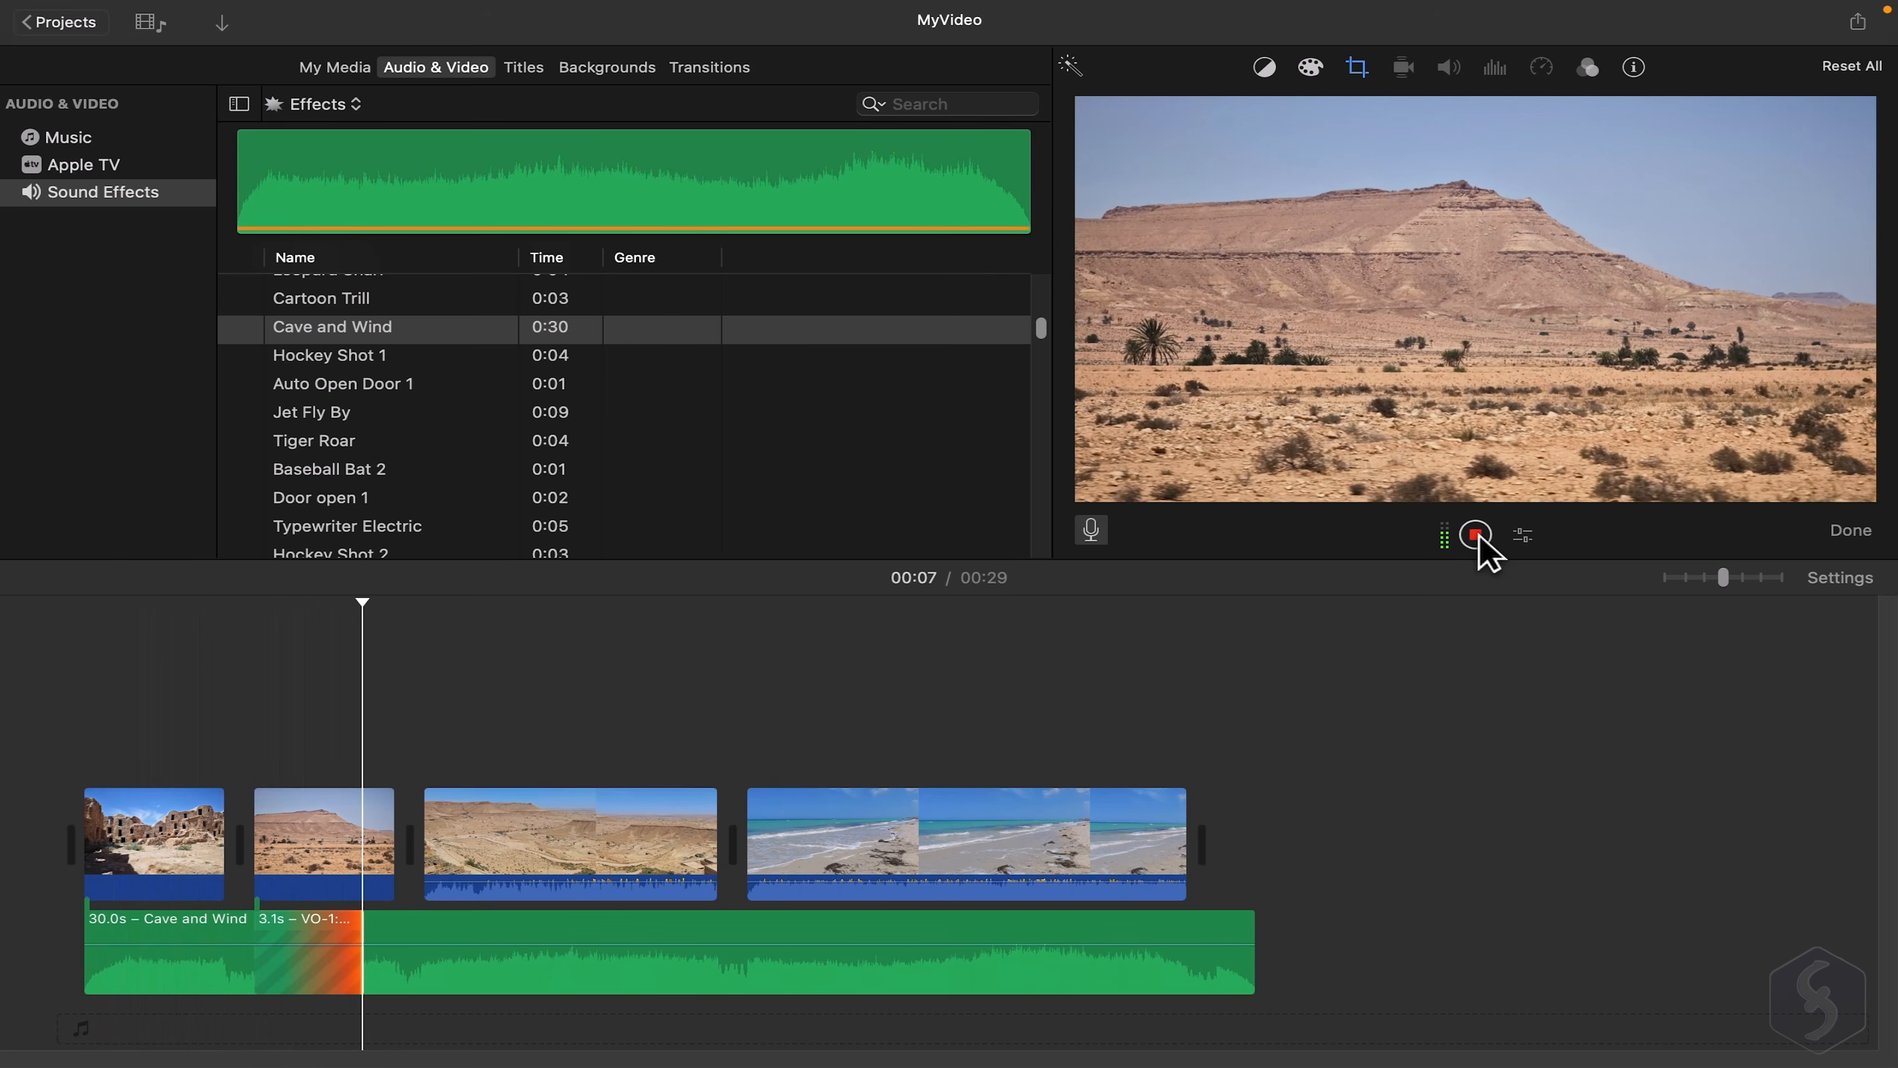
pyautogui.click(1477, 536)
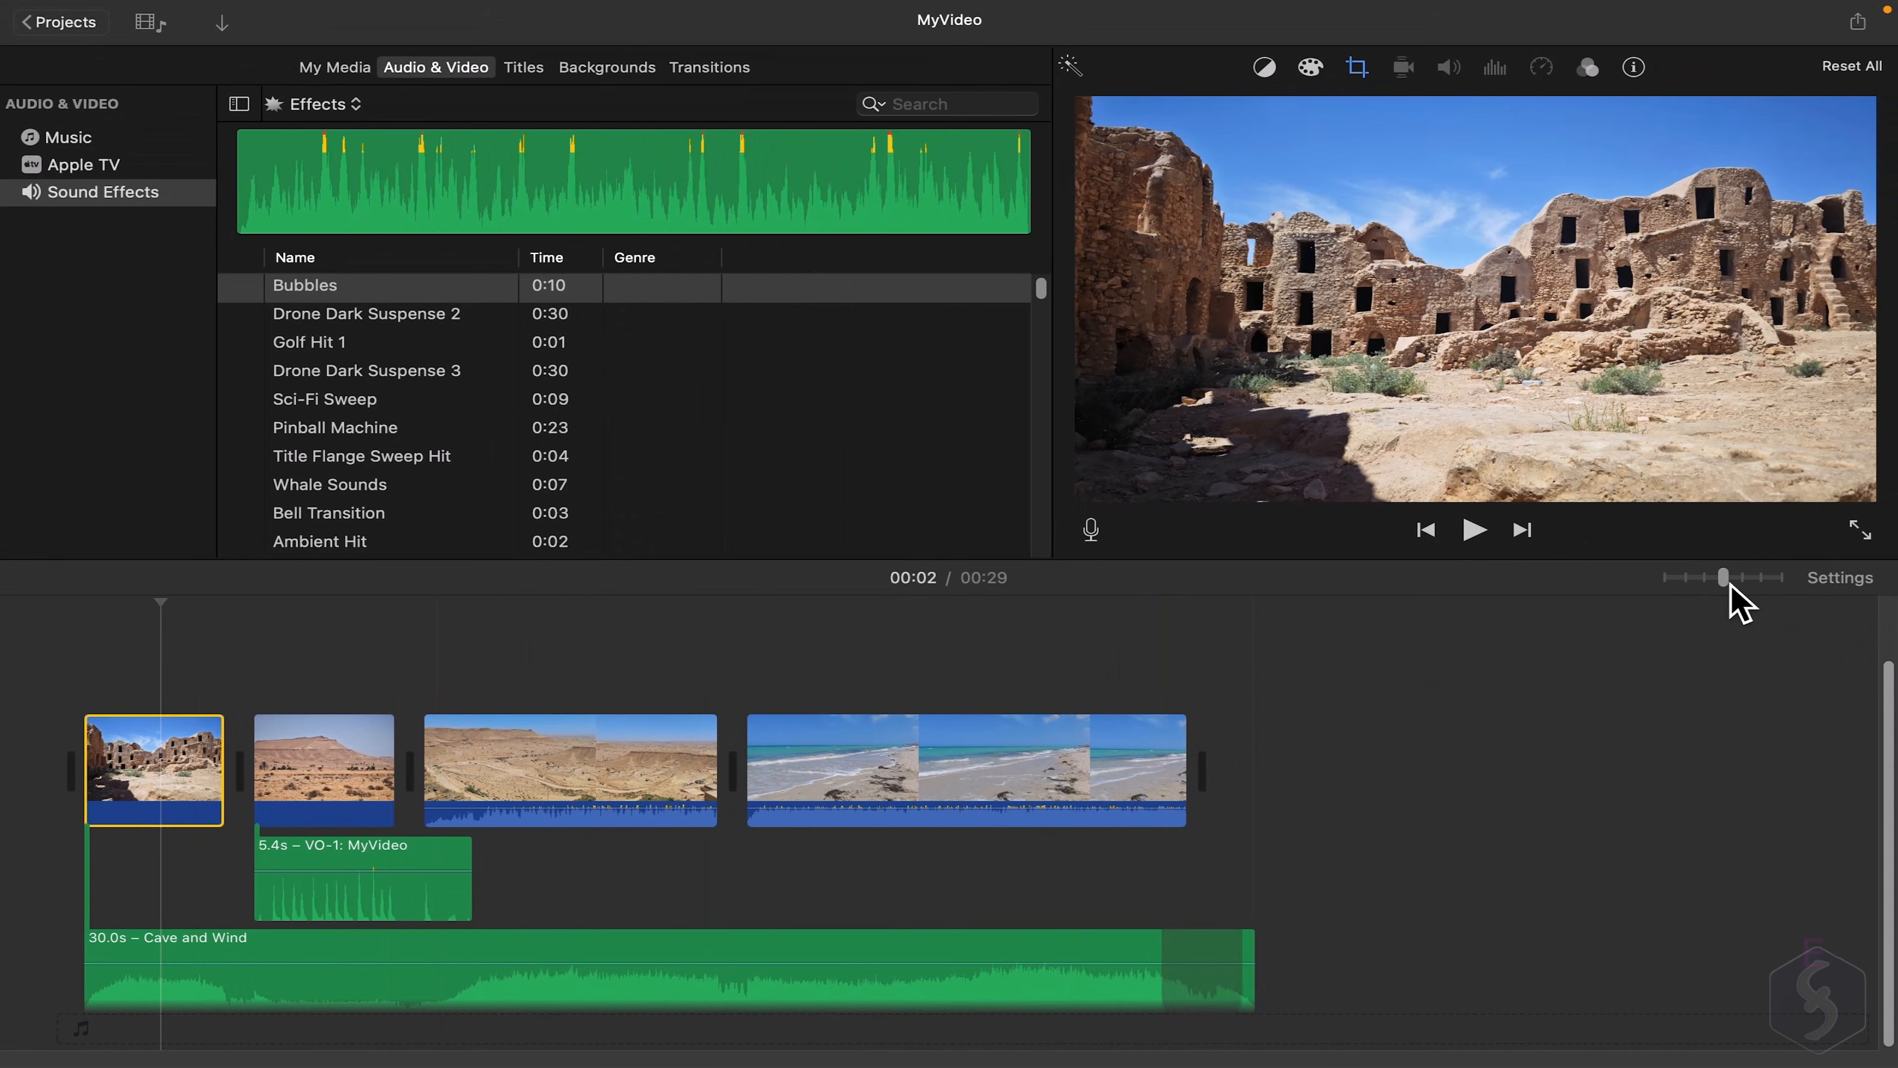
# Move the beach video from the end of the main track to an overlay above the third clip.
pyautogui.moveTo(1731, 583)
pyautogui.mouseDown()
pyautogui.moveTo(1749, 588)
pyautogui.moveTo(1717, 589)
pyautogui.mouseUp()
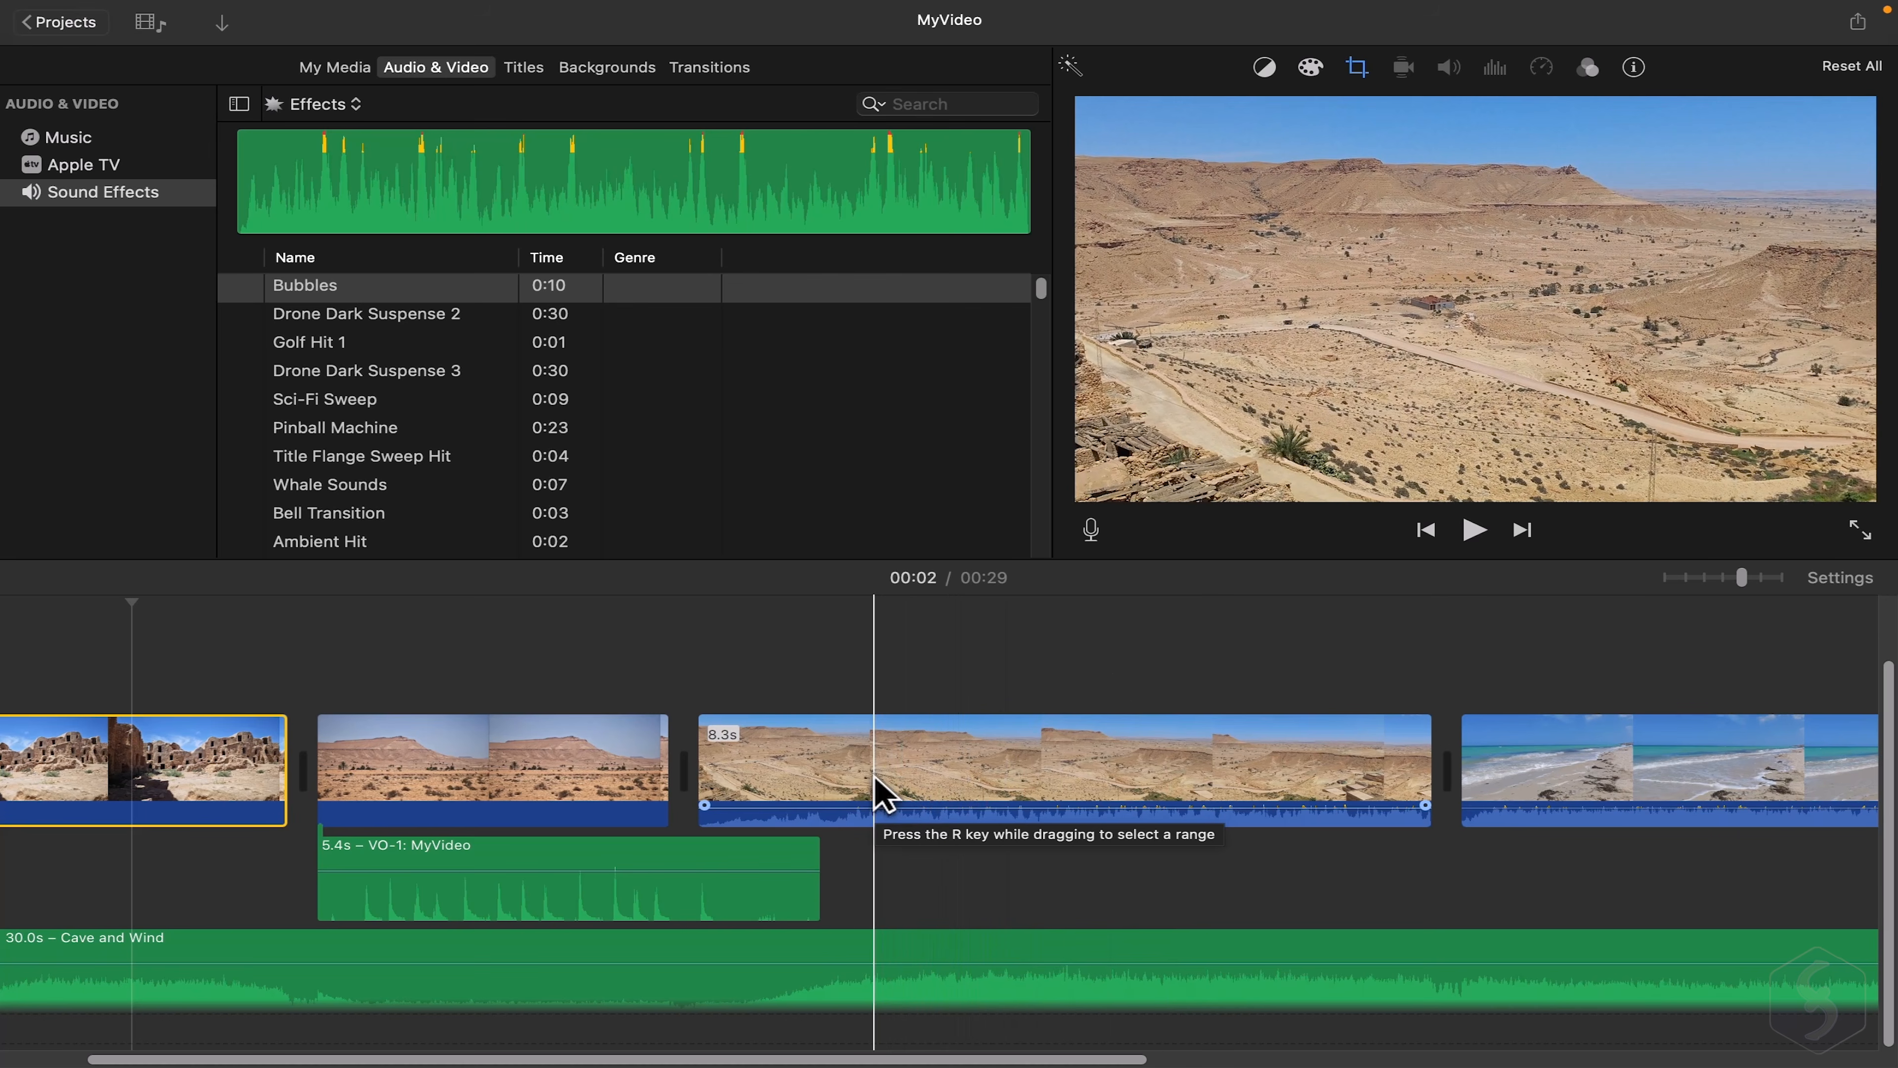
pyautogui.hscroll(-2, 882, 794)
pyautogui.hscroll(5, 882, 794)
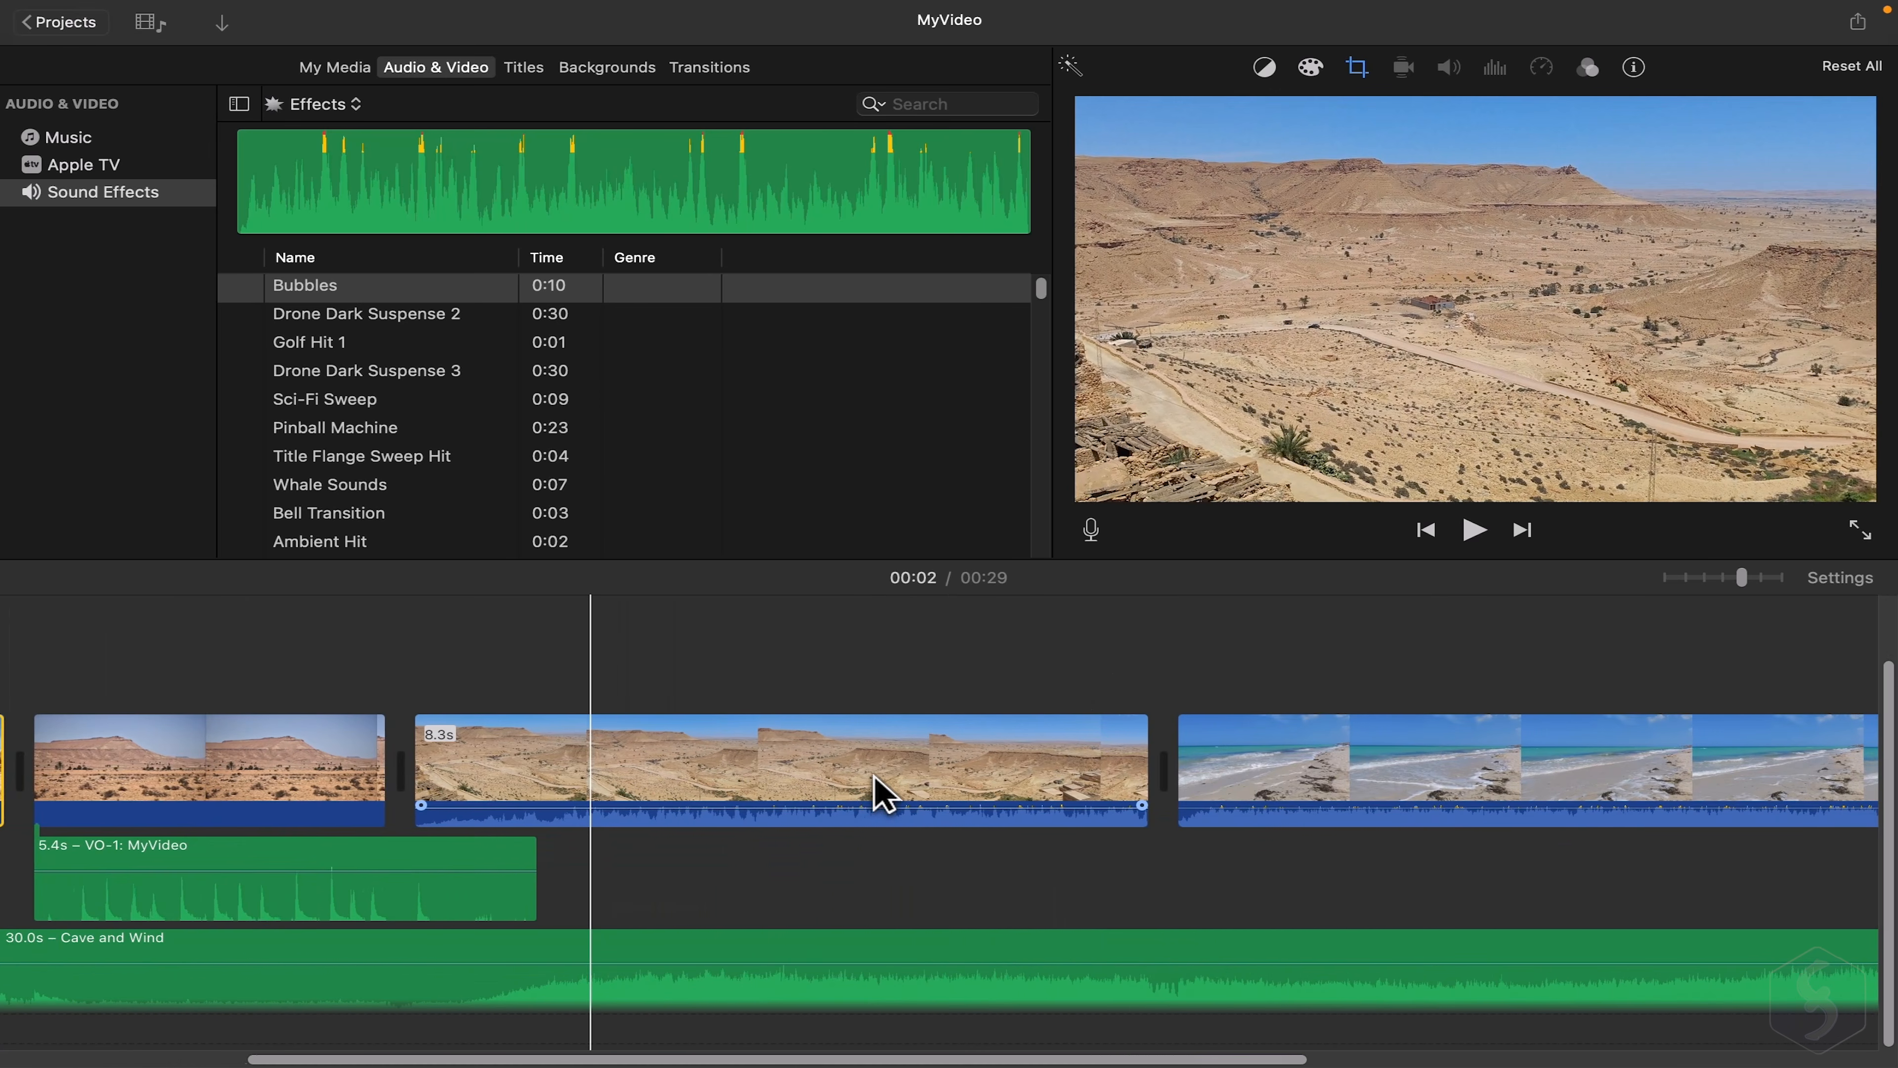
pyautogui.hscroll(10, 875, 777)
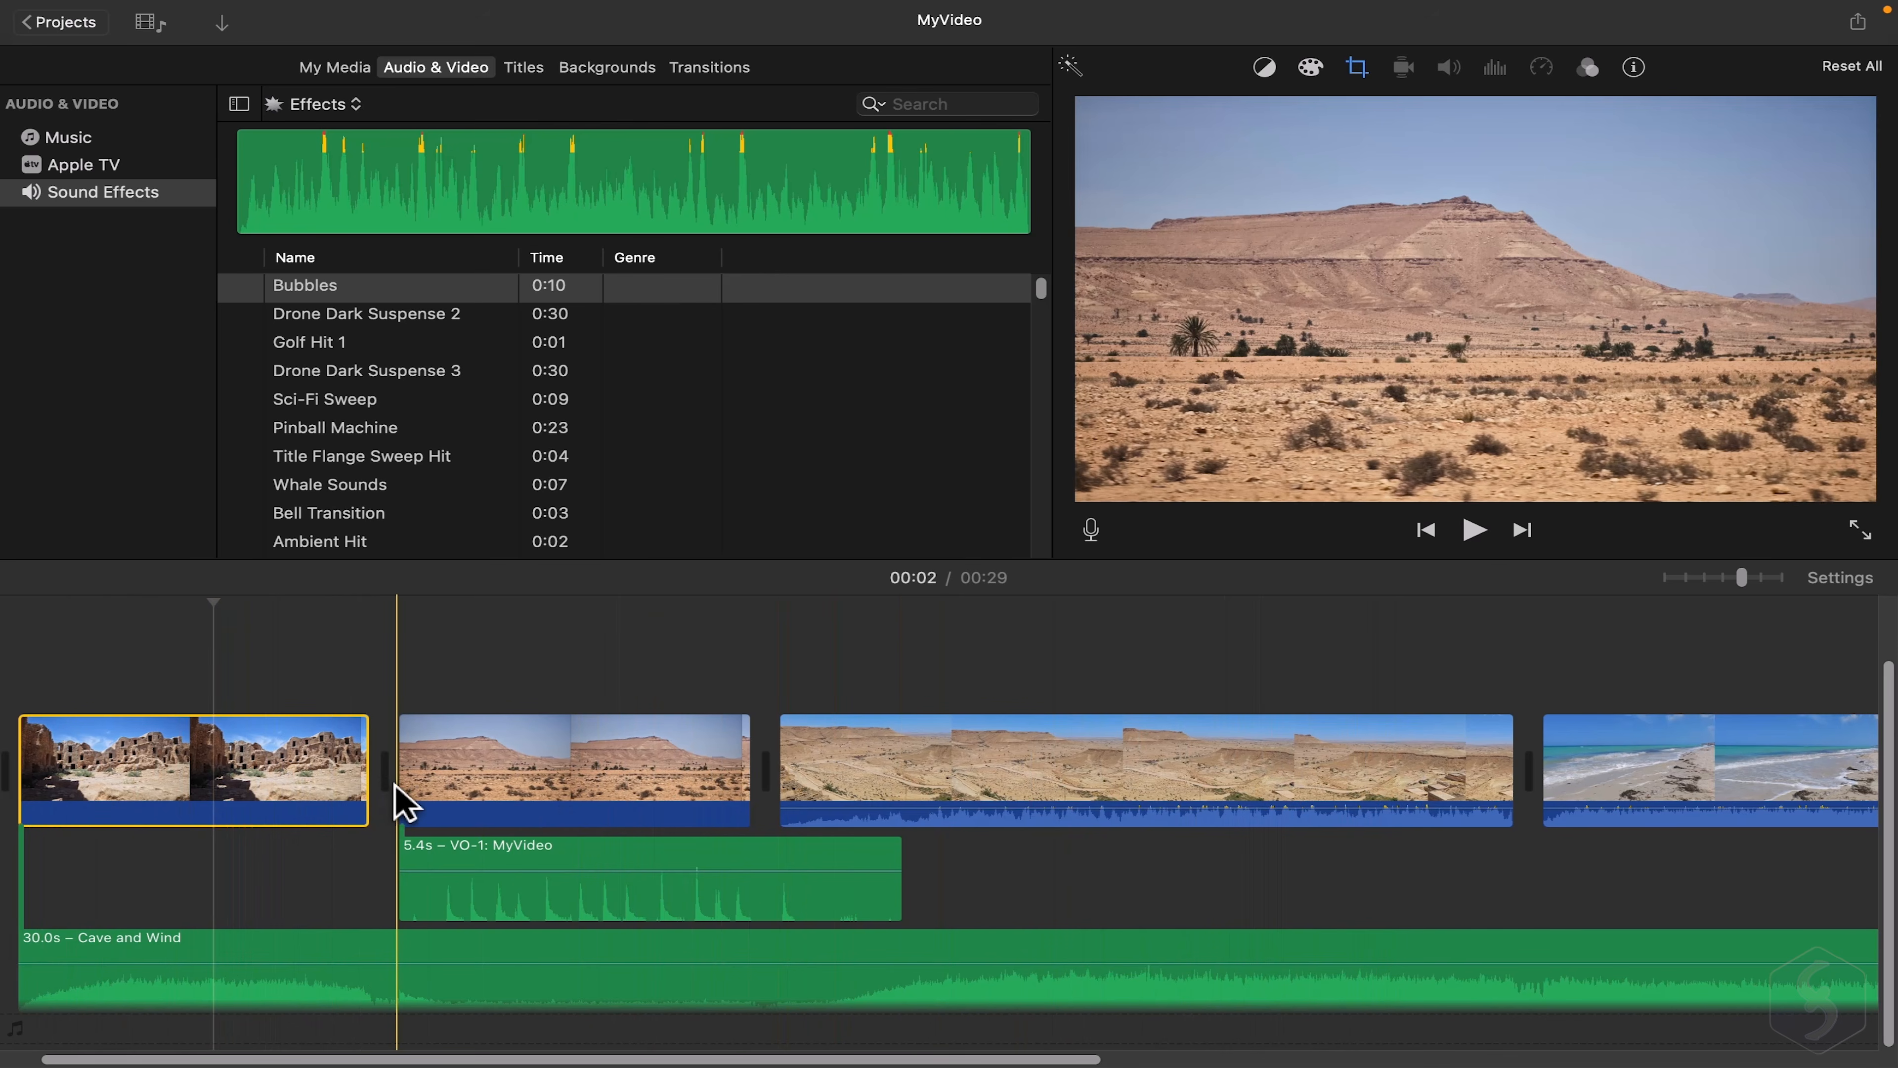
pyautogui.moveTo(1665, 792); pyautogui.dragTo(964, 722)
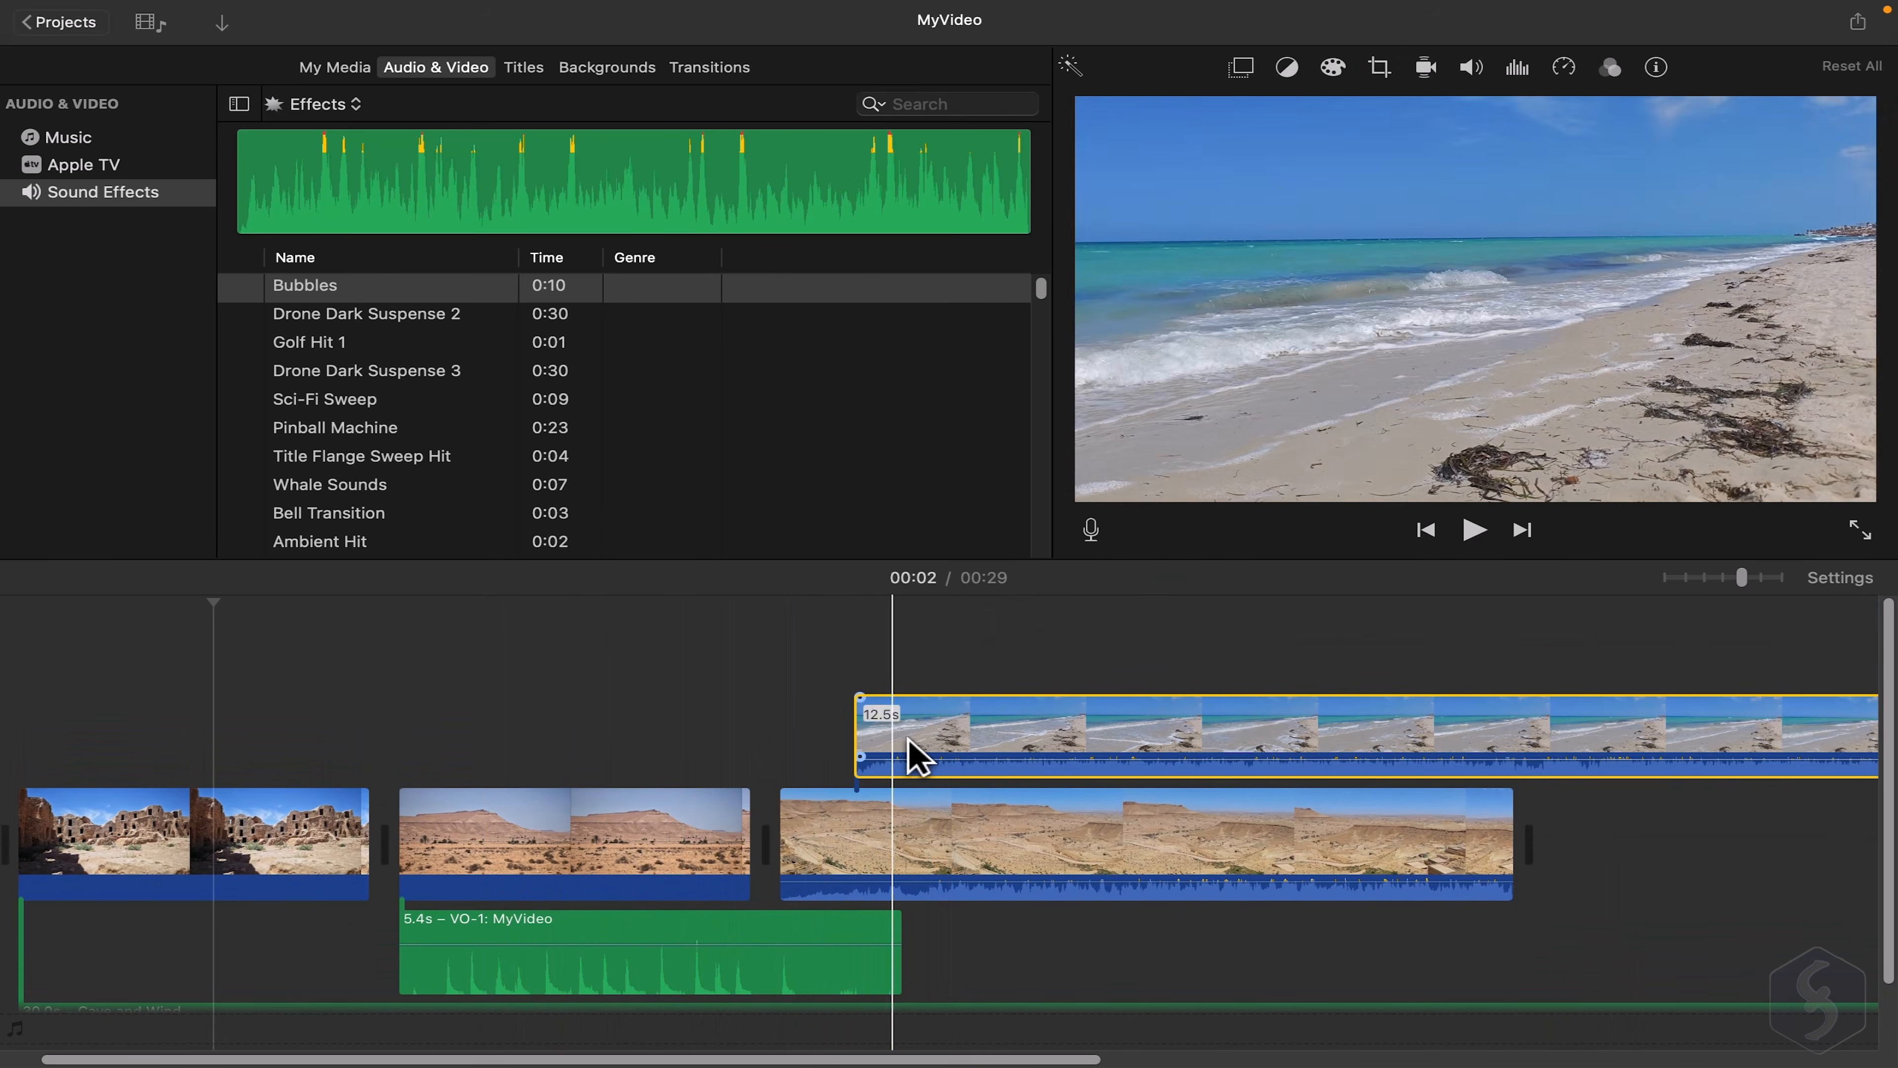
# Move the Cave and Wind audio into the background music track at the start of the movie.
pyautogui.scroll(-3, 598, 676)
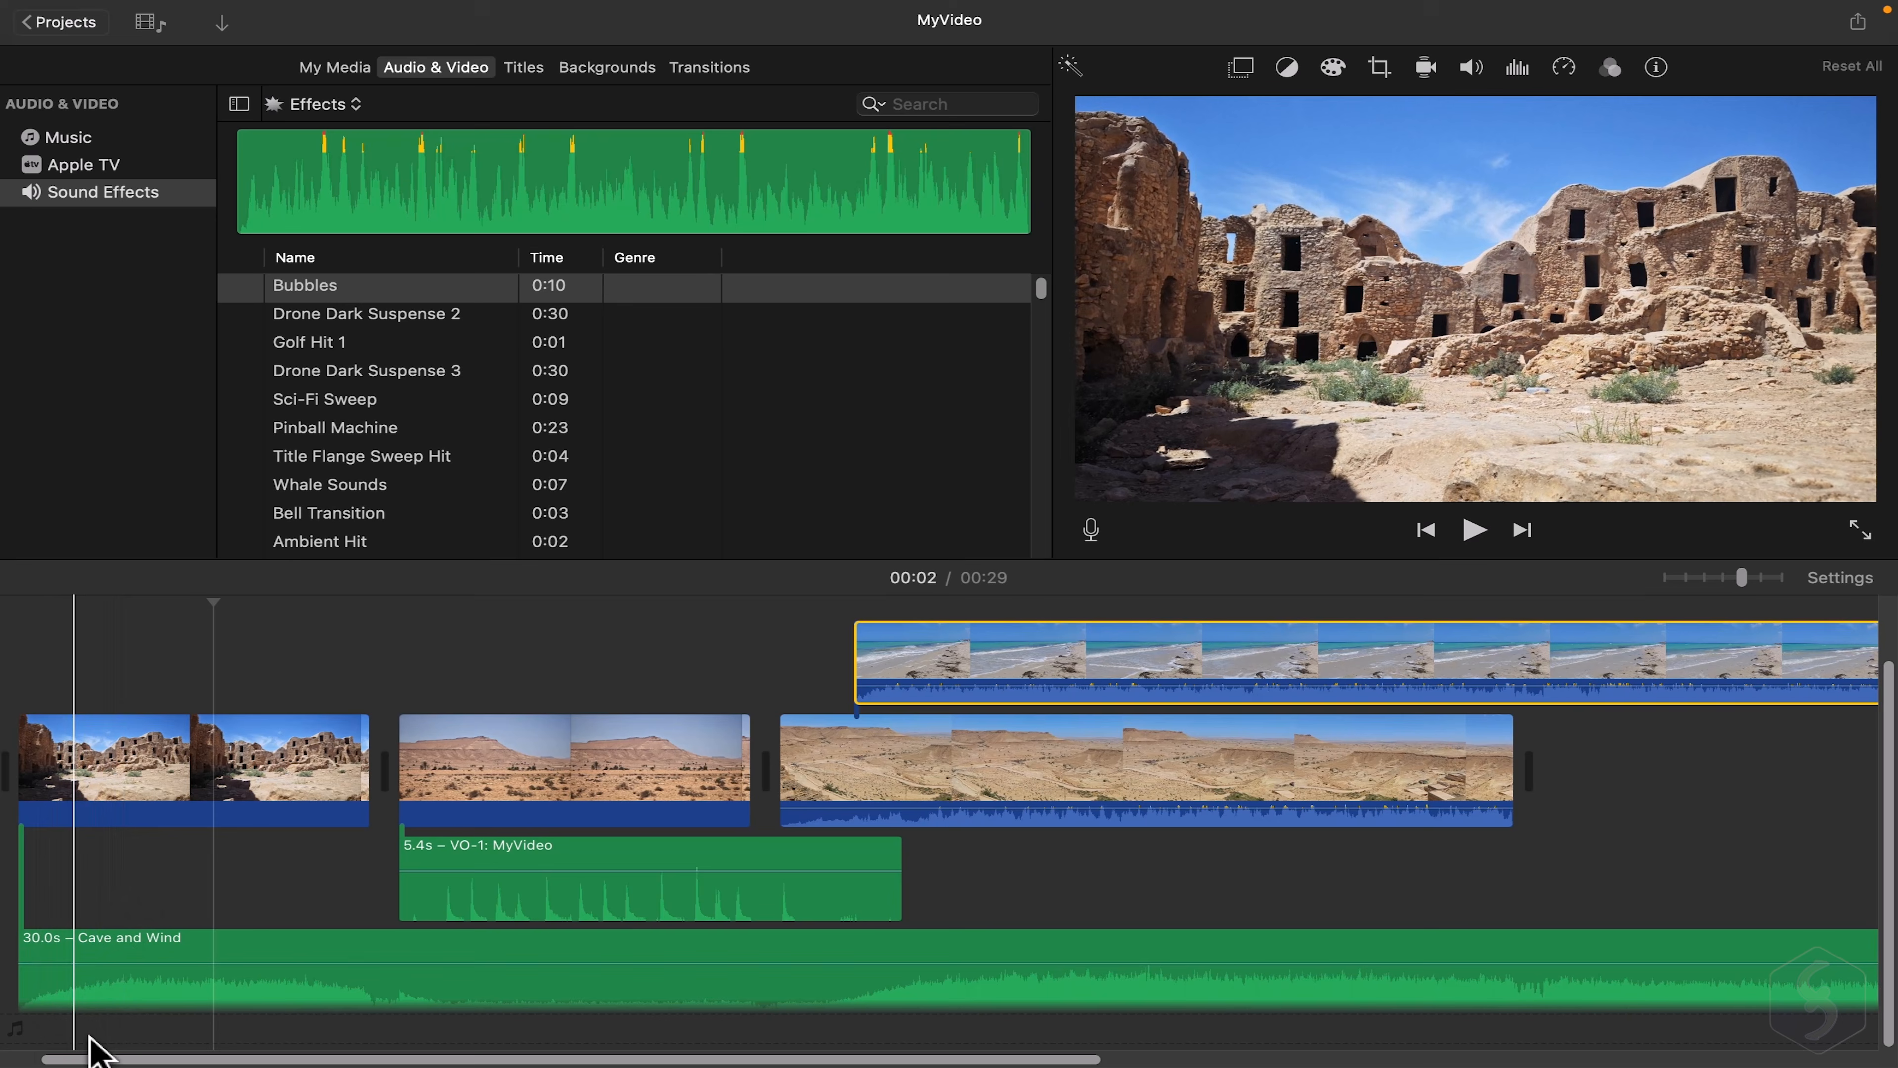
pyautogui.click(155, 988)
pyautogui.moveTo(133, 1005)
pyautogui.mouseDown()
pyautogui.moveTo(148, 1021)
pyautogui.moveTo(127, 1039)
pyautogui.moveTo(157, 1014)
pyautogui.mouseUp()
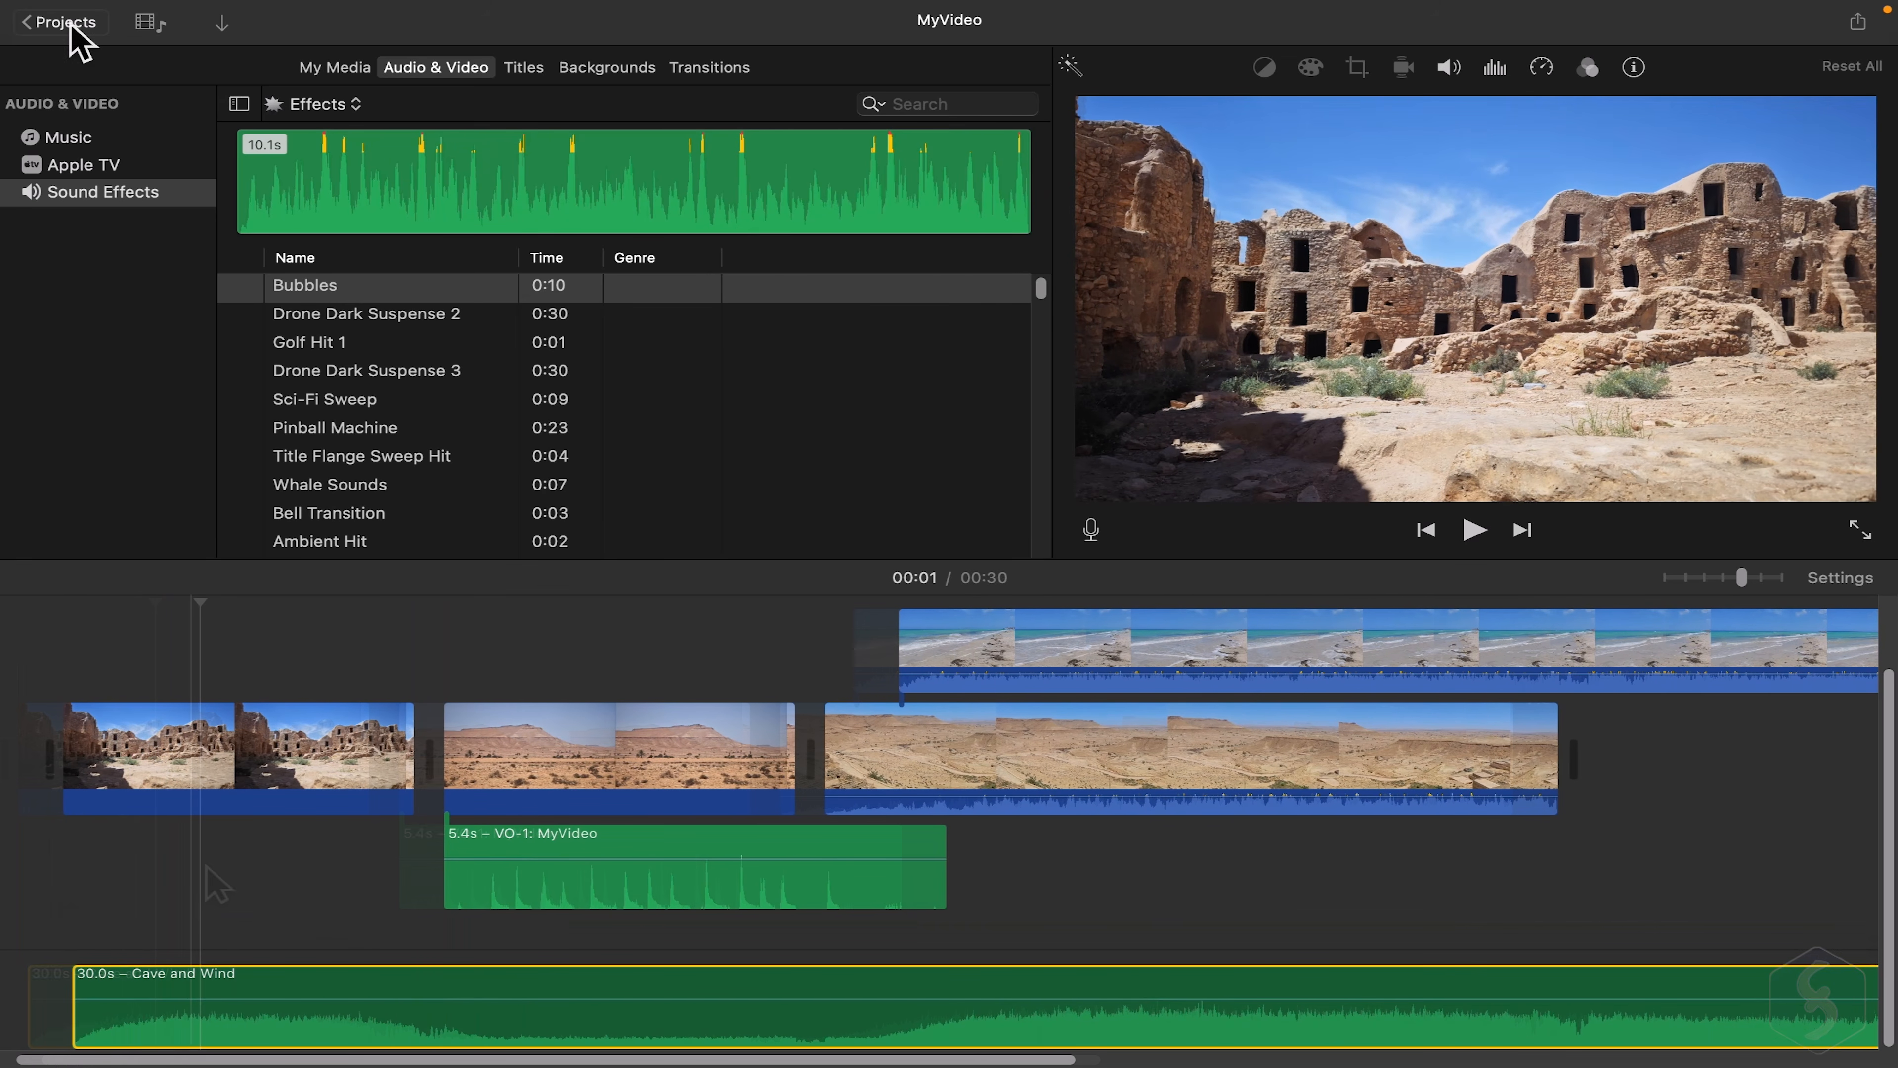
# Hide the media browser, select the beach overlay clip and preview the movie's playback around it.
pyautogui.click(144, 24)
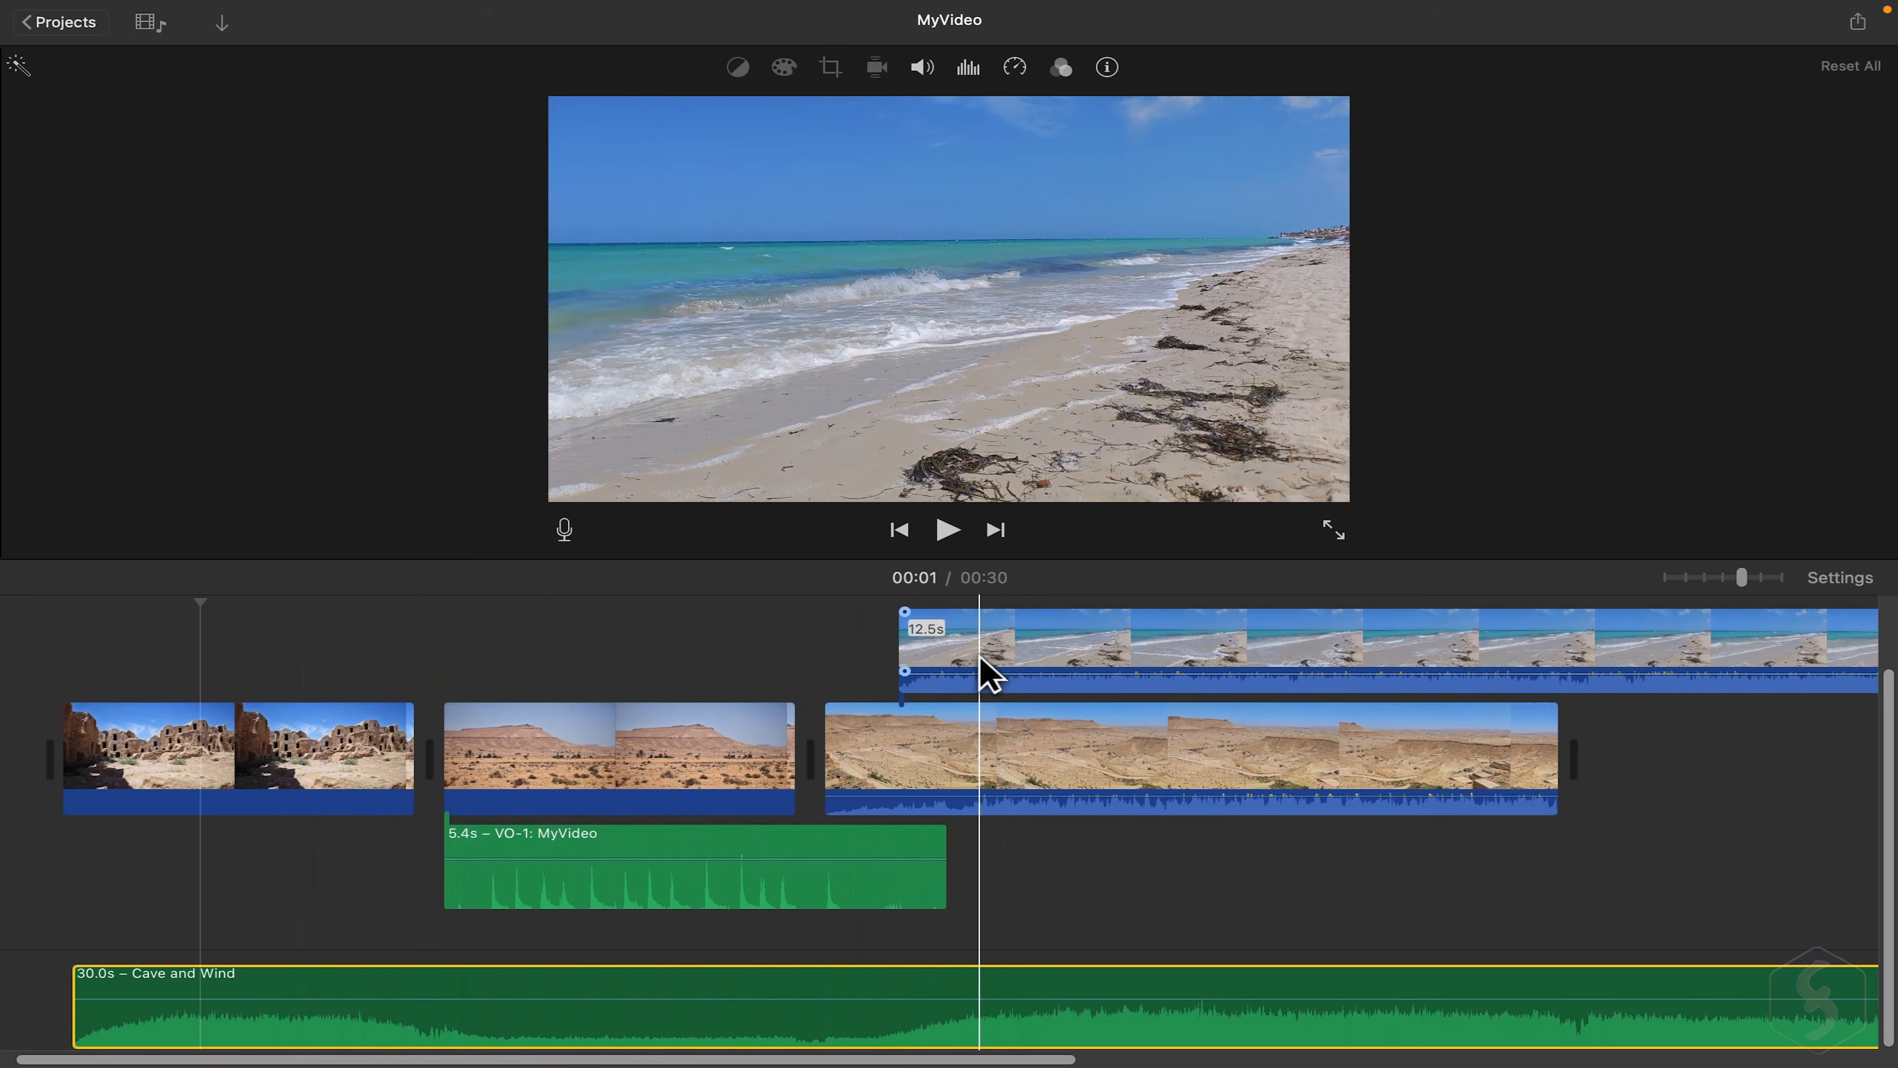
pyautogui.click(987, 675)
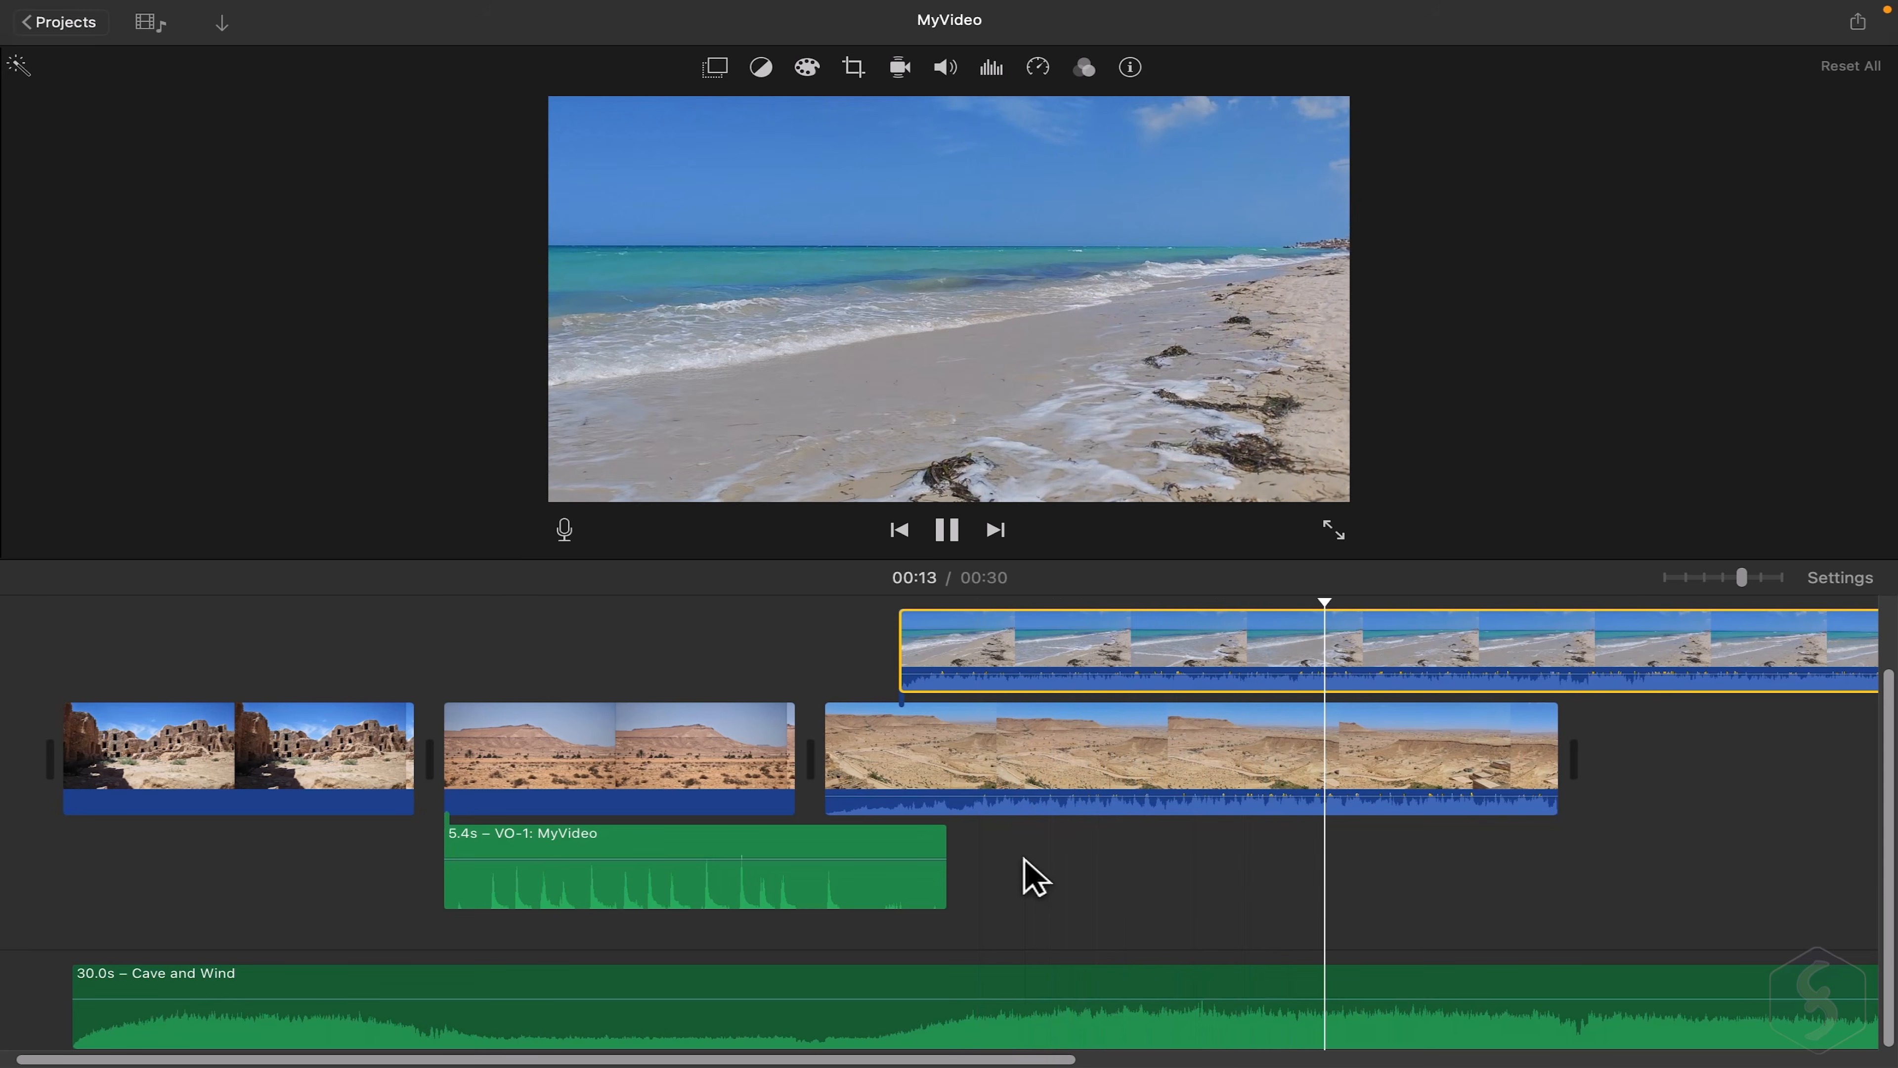
pyautogui.press('space')
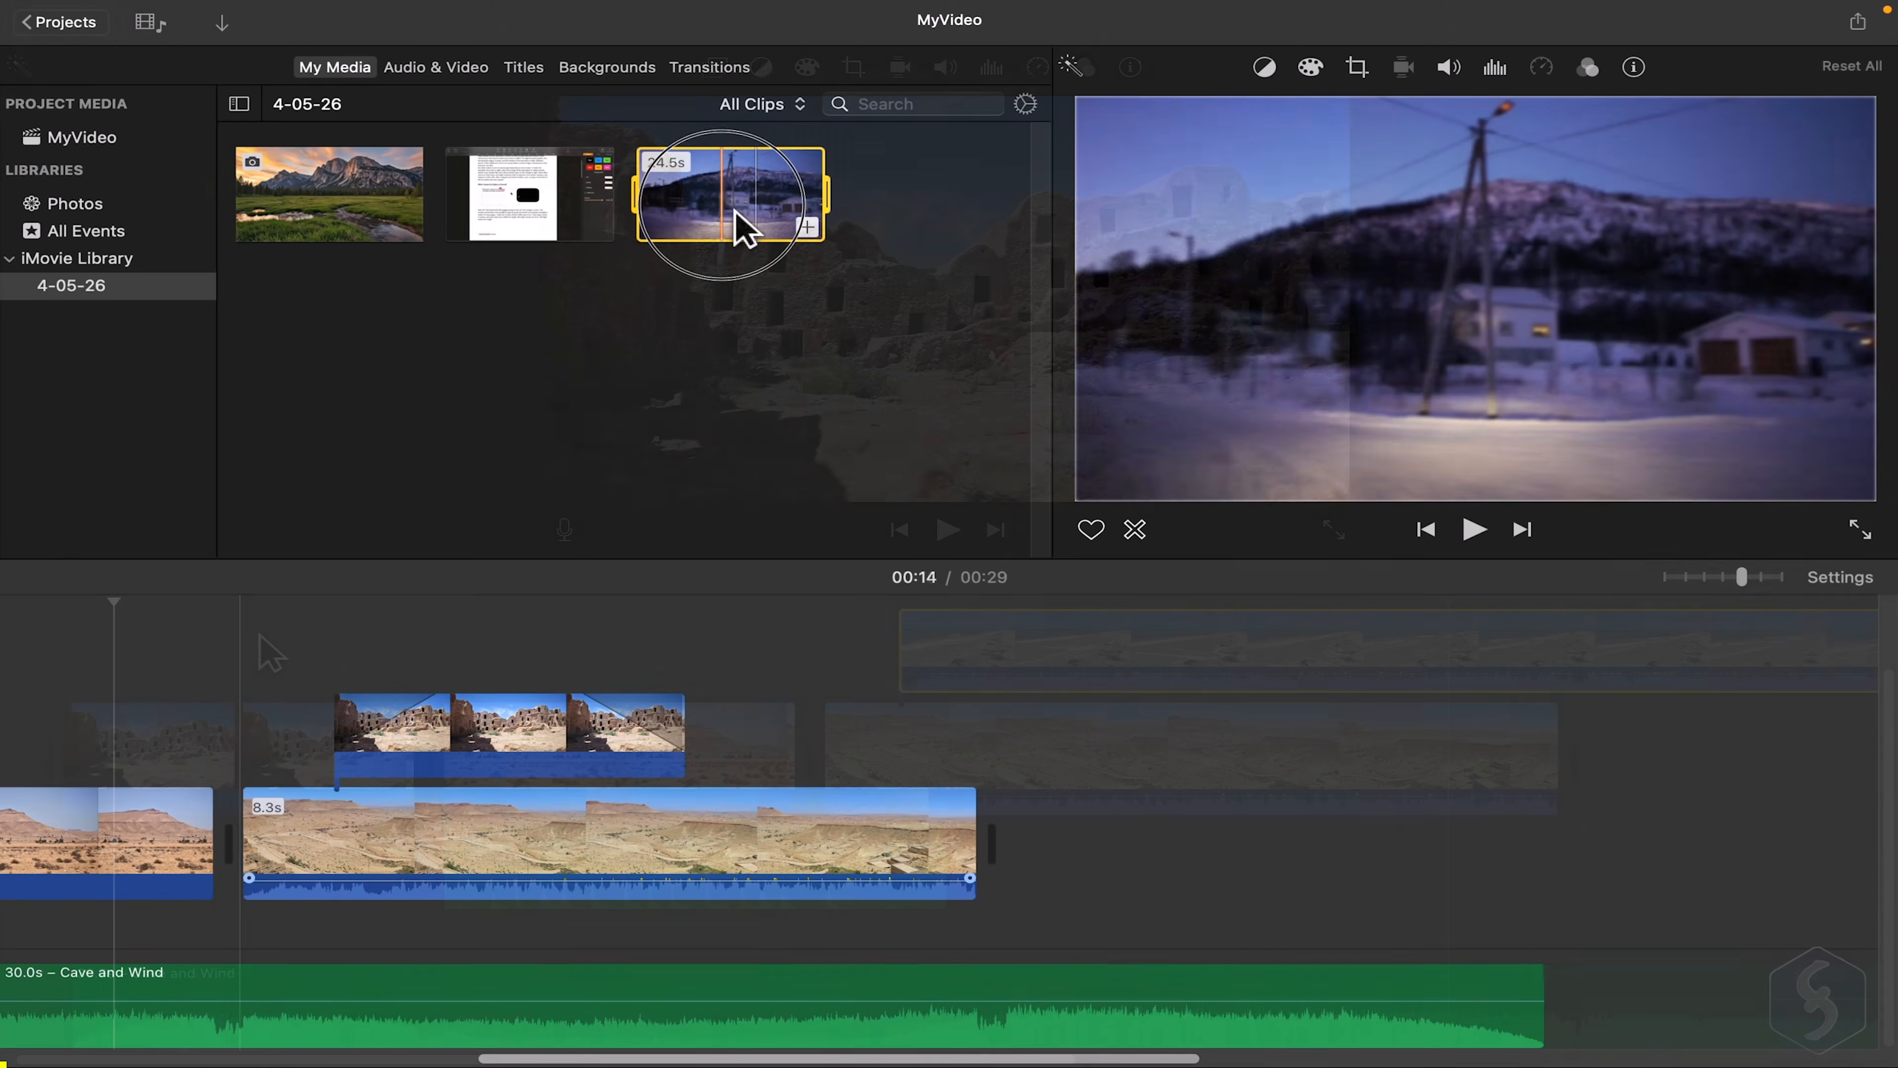
# Add the snowy evening clip from the 4-05-26 event to the end of the timeline's main track.
pyautogui.moveTo(742, 211); pyautogui.dragTo(1024, 860)
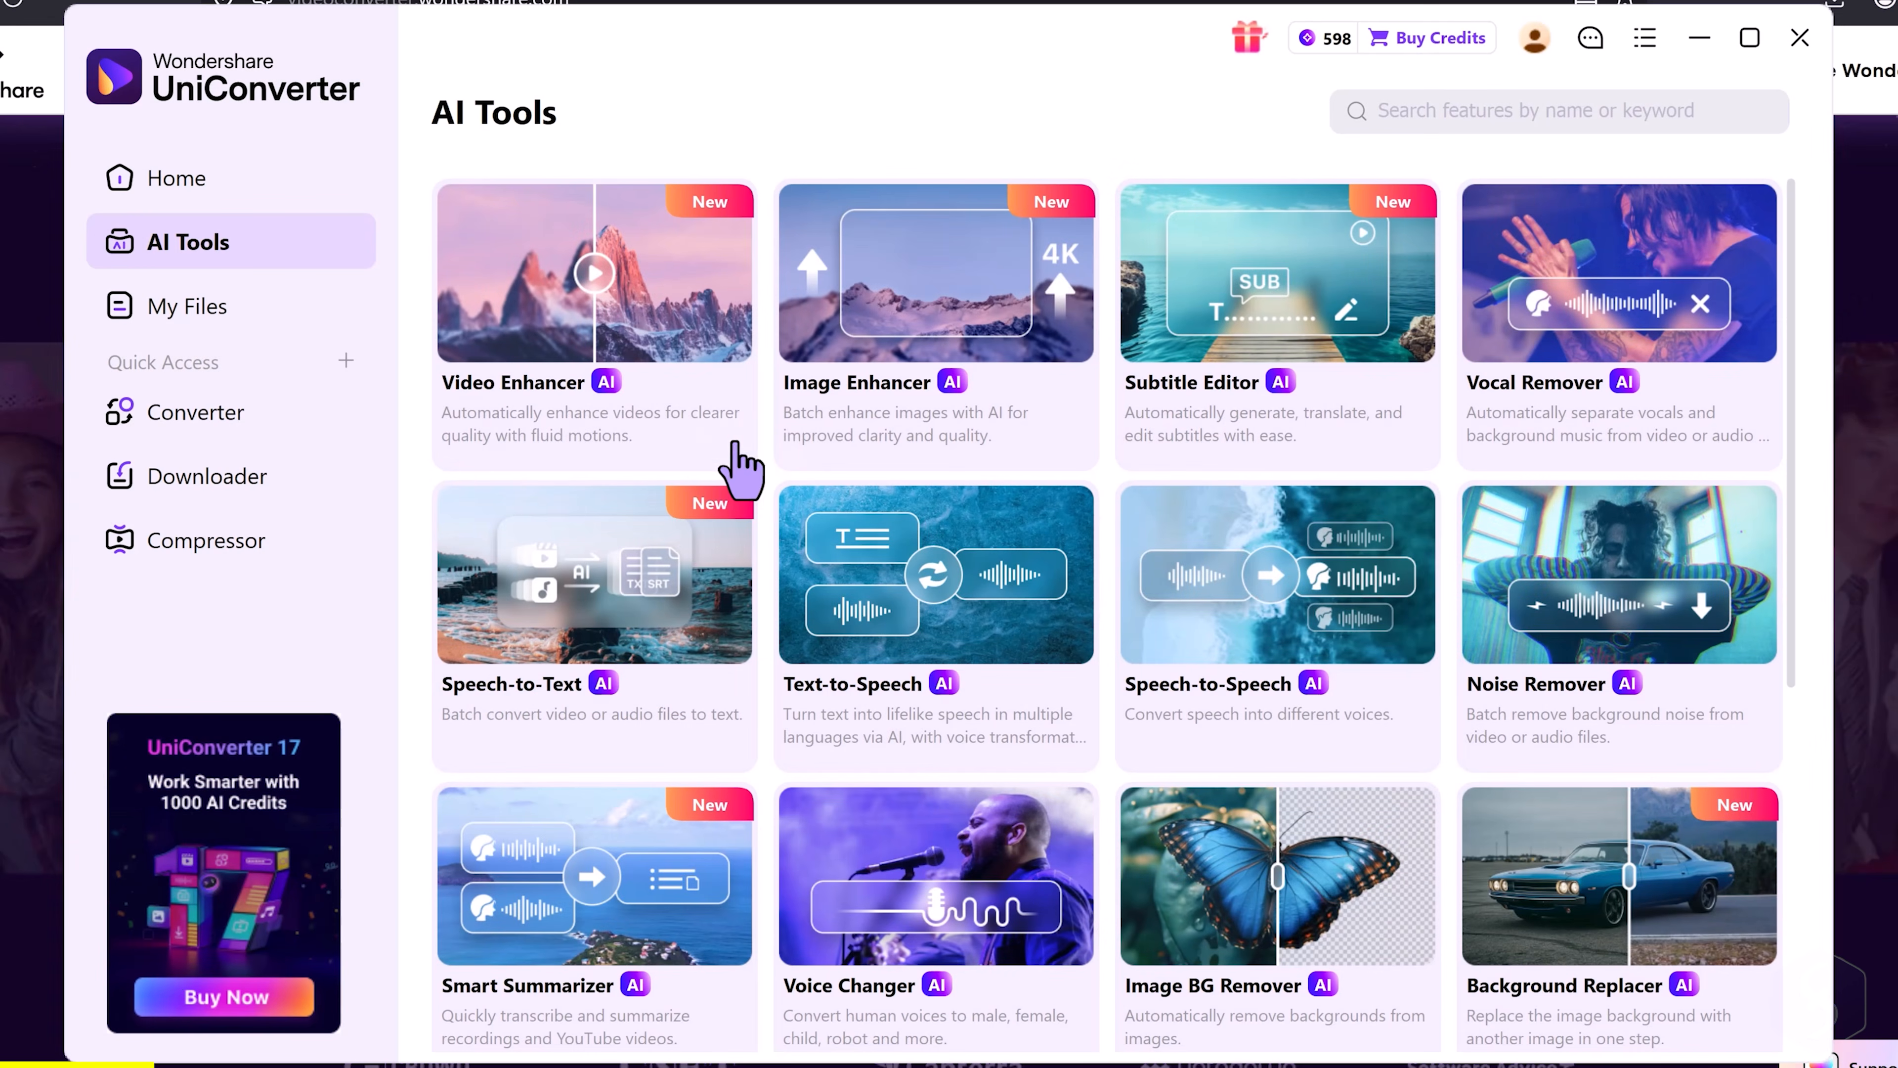
# Switch to Wondershare UniConverter and load free-loops_Winter_Ride_1.mp4 into the AI Video Enhancer.
pyautogui.moveTo(576, 349)
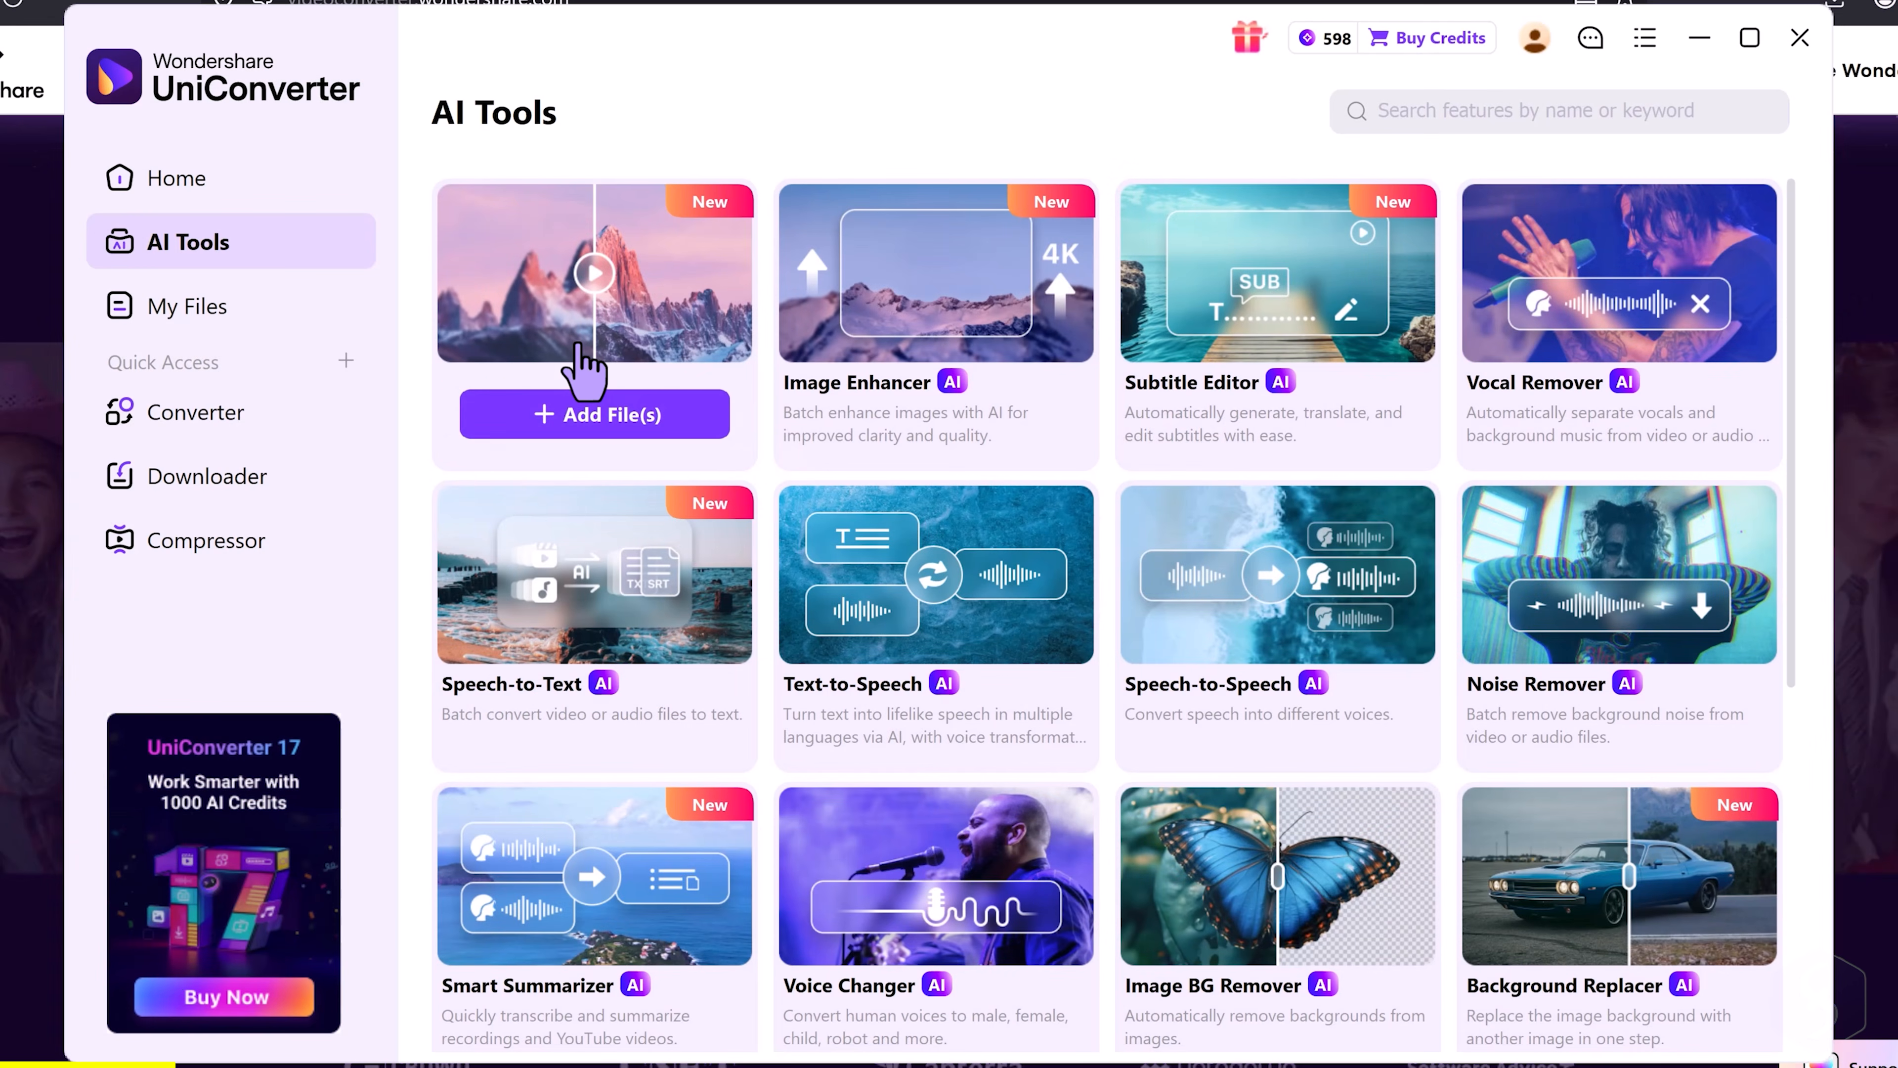
pyautogui.click(597, 416)
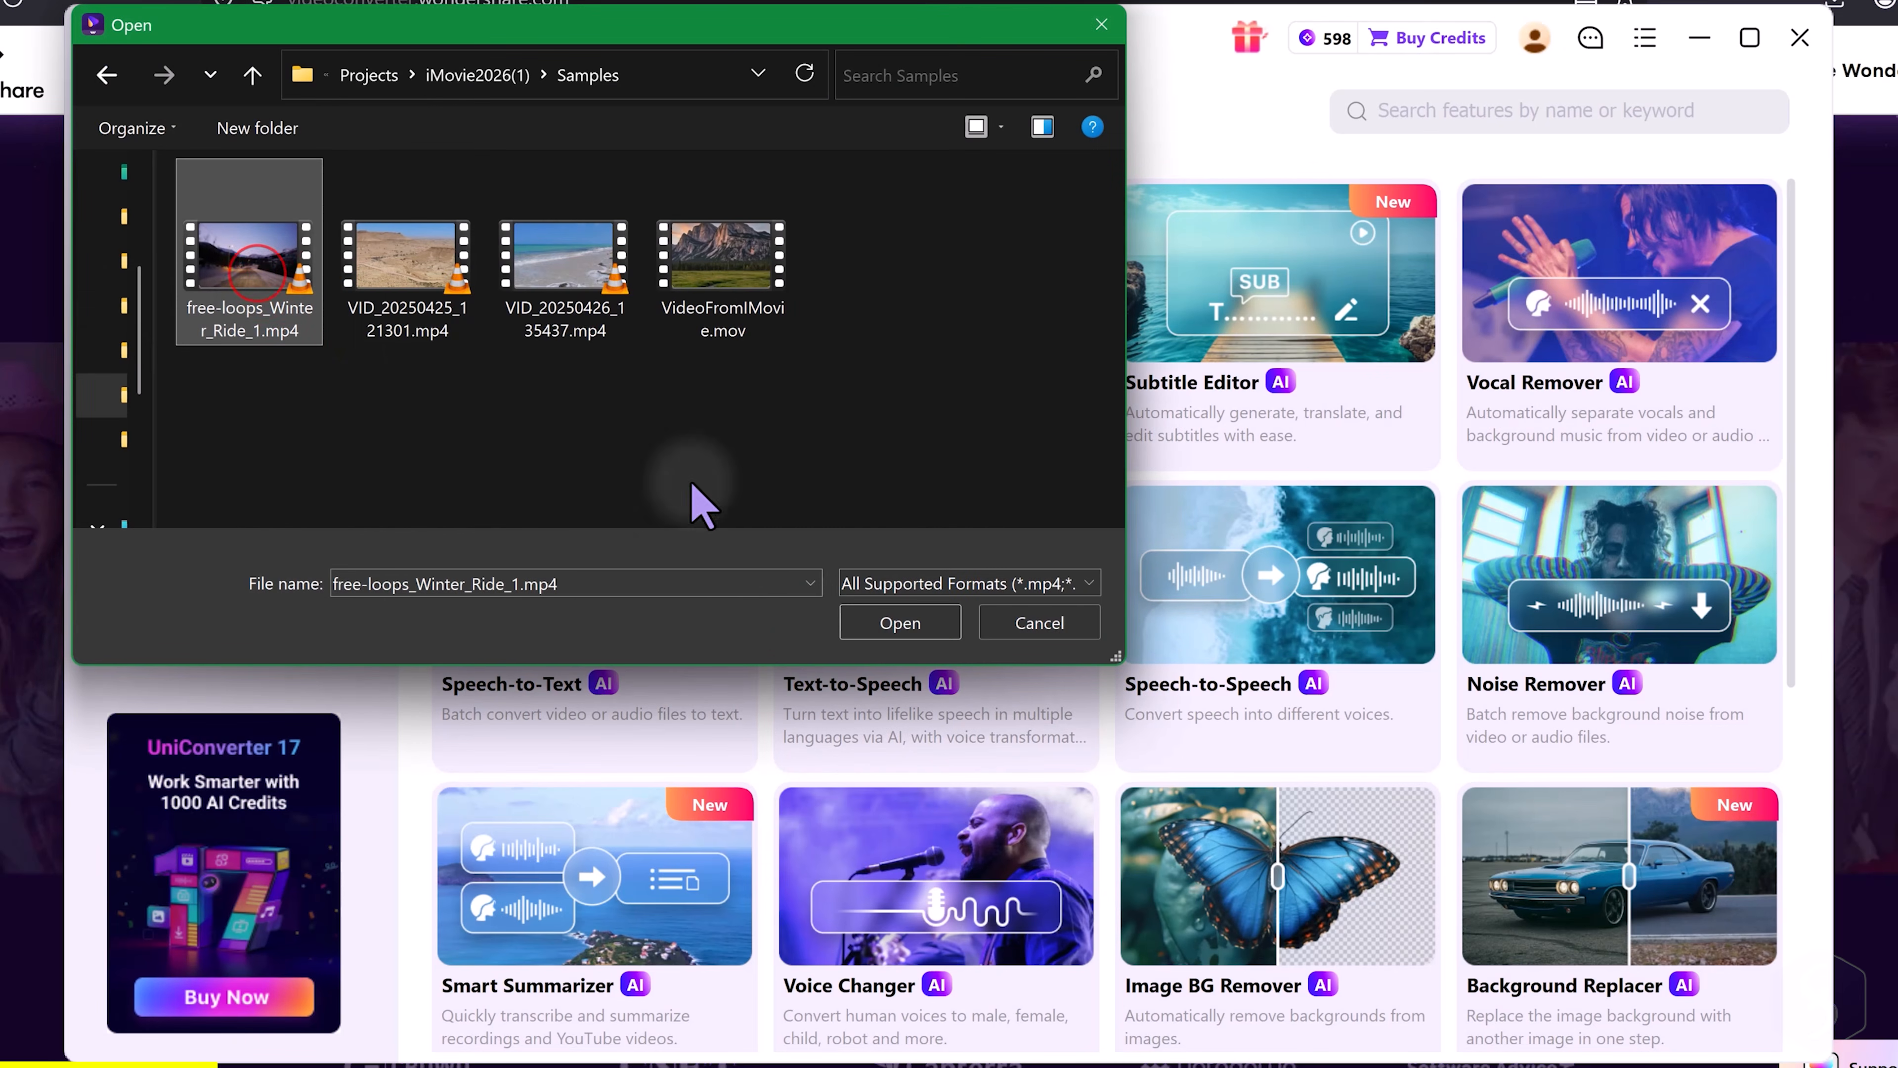
pyautogui.click(900, 622)
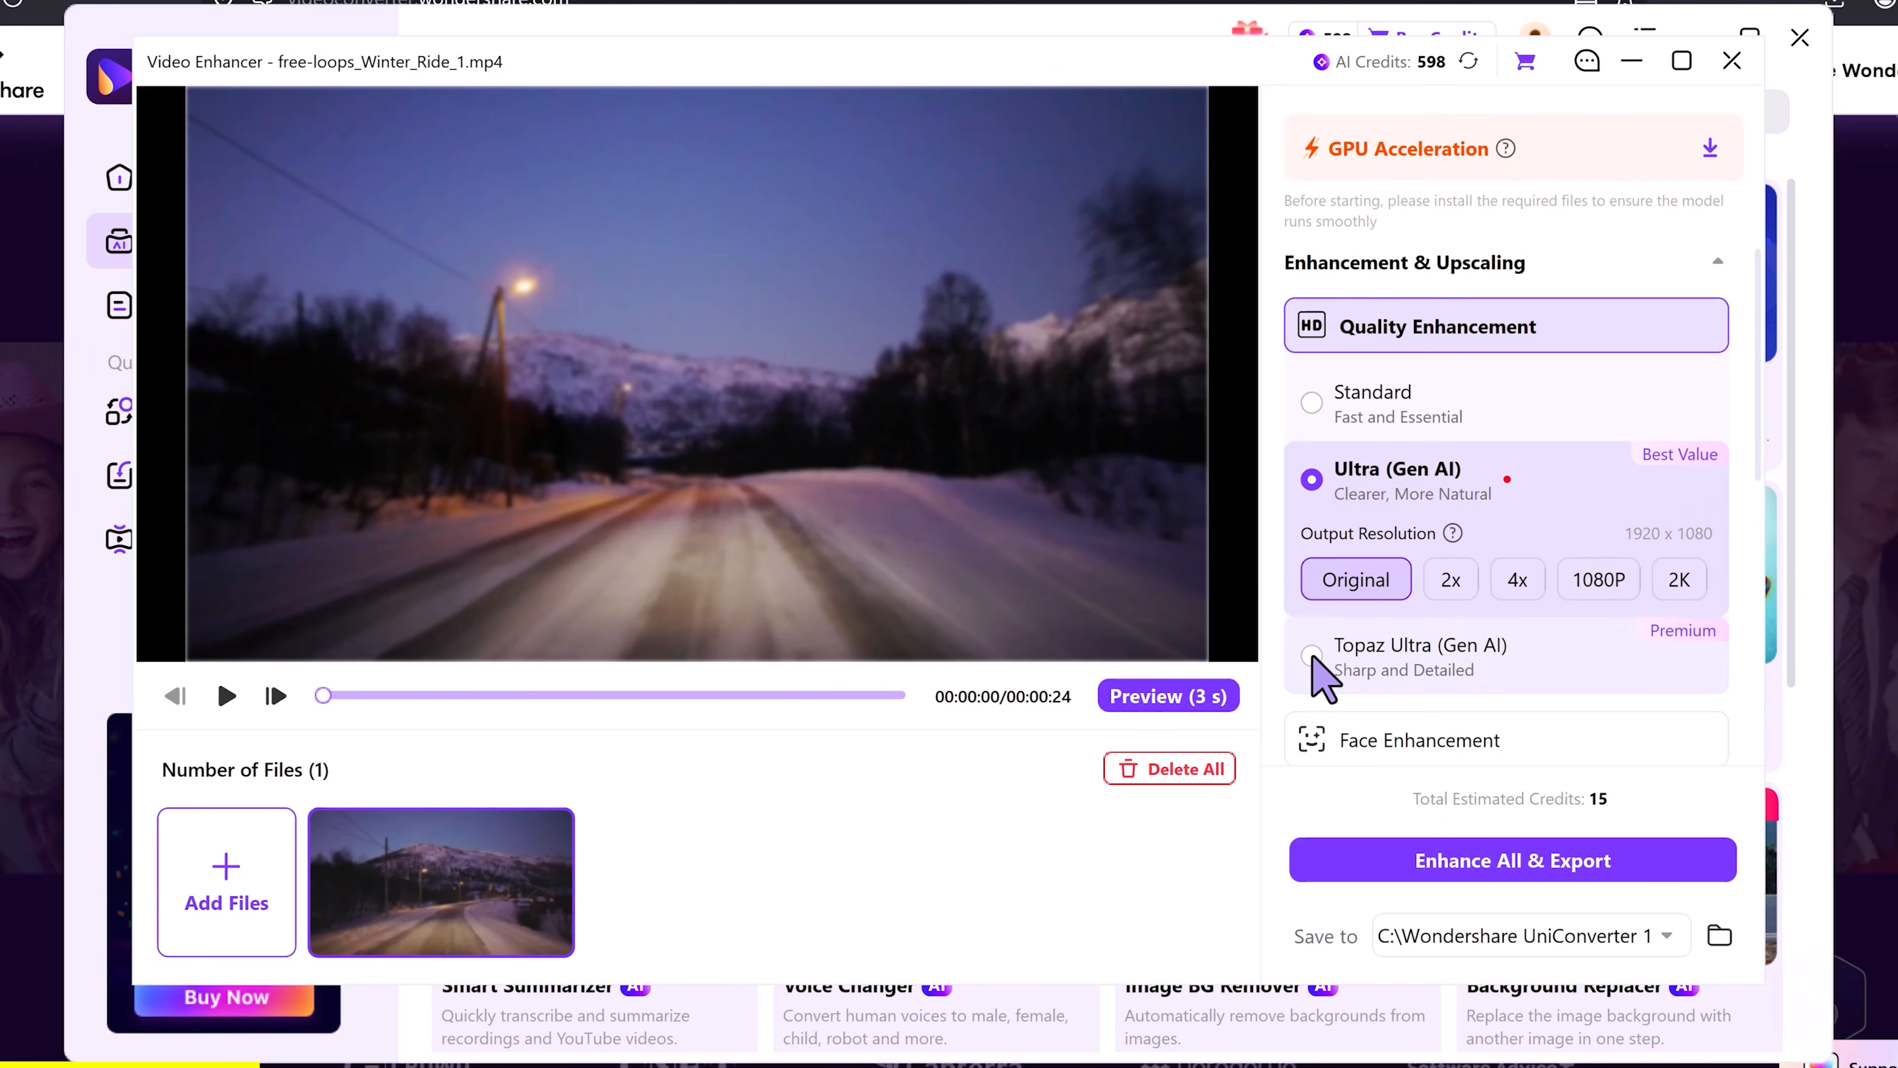
# Preview the clip with Topaz Ultra (Gen AI) quality enhancement and look through the available correction and motion enhancement options.
pyautogui.click(1313, 658)
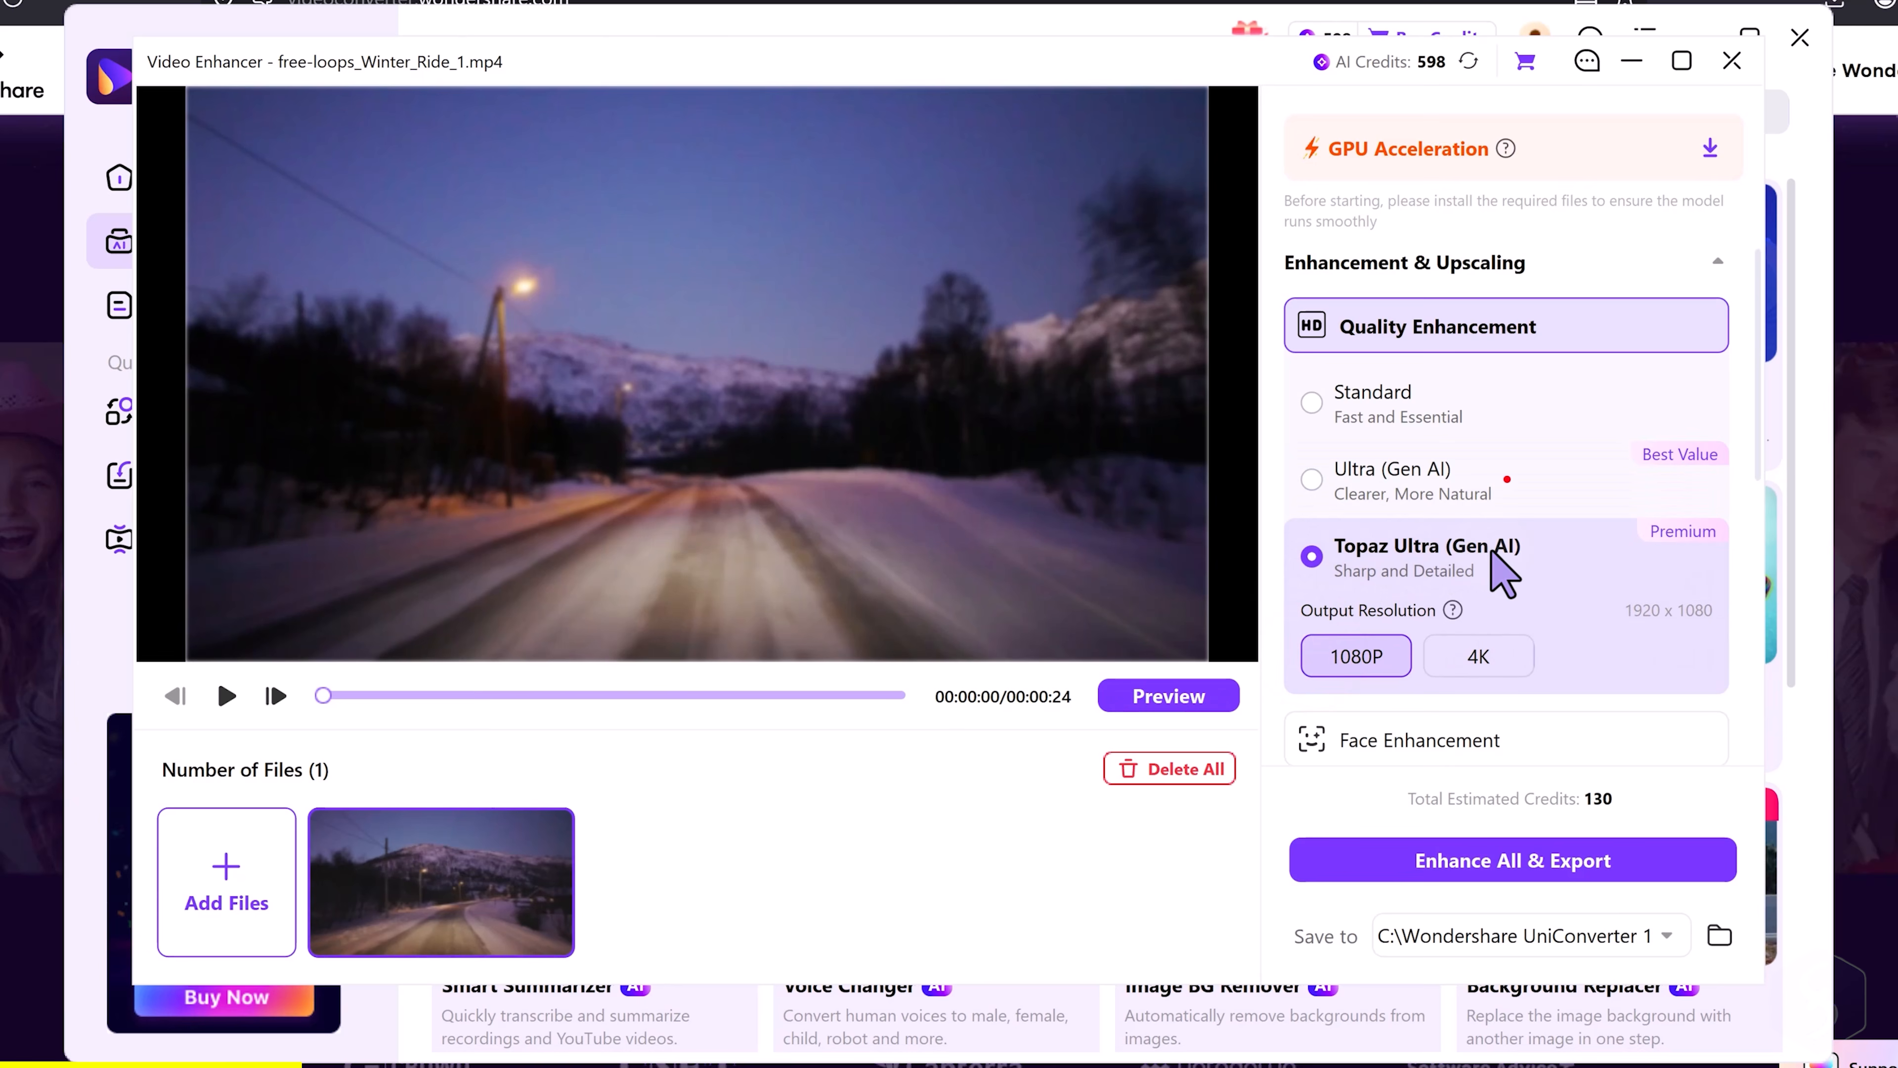
pyautogui.click(1169, 695)
pyautogui.click(226, 715)
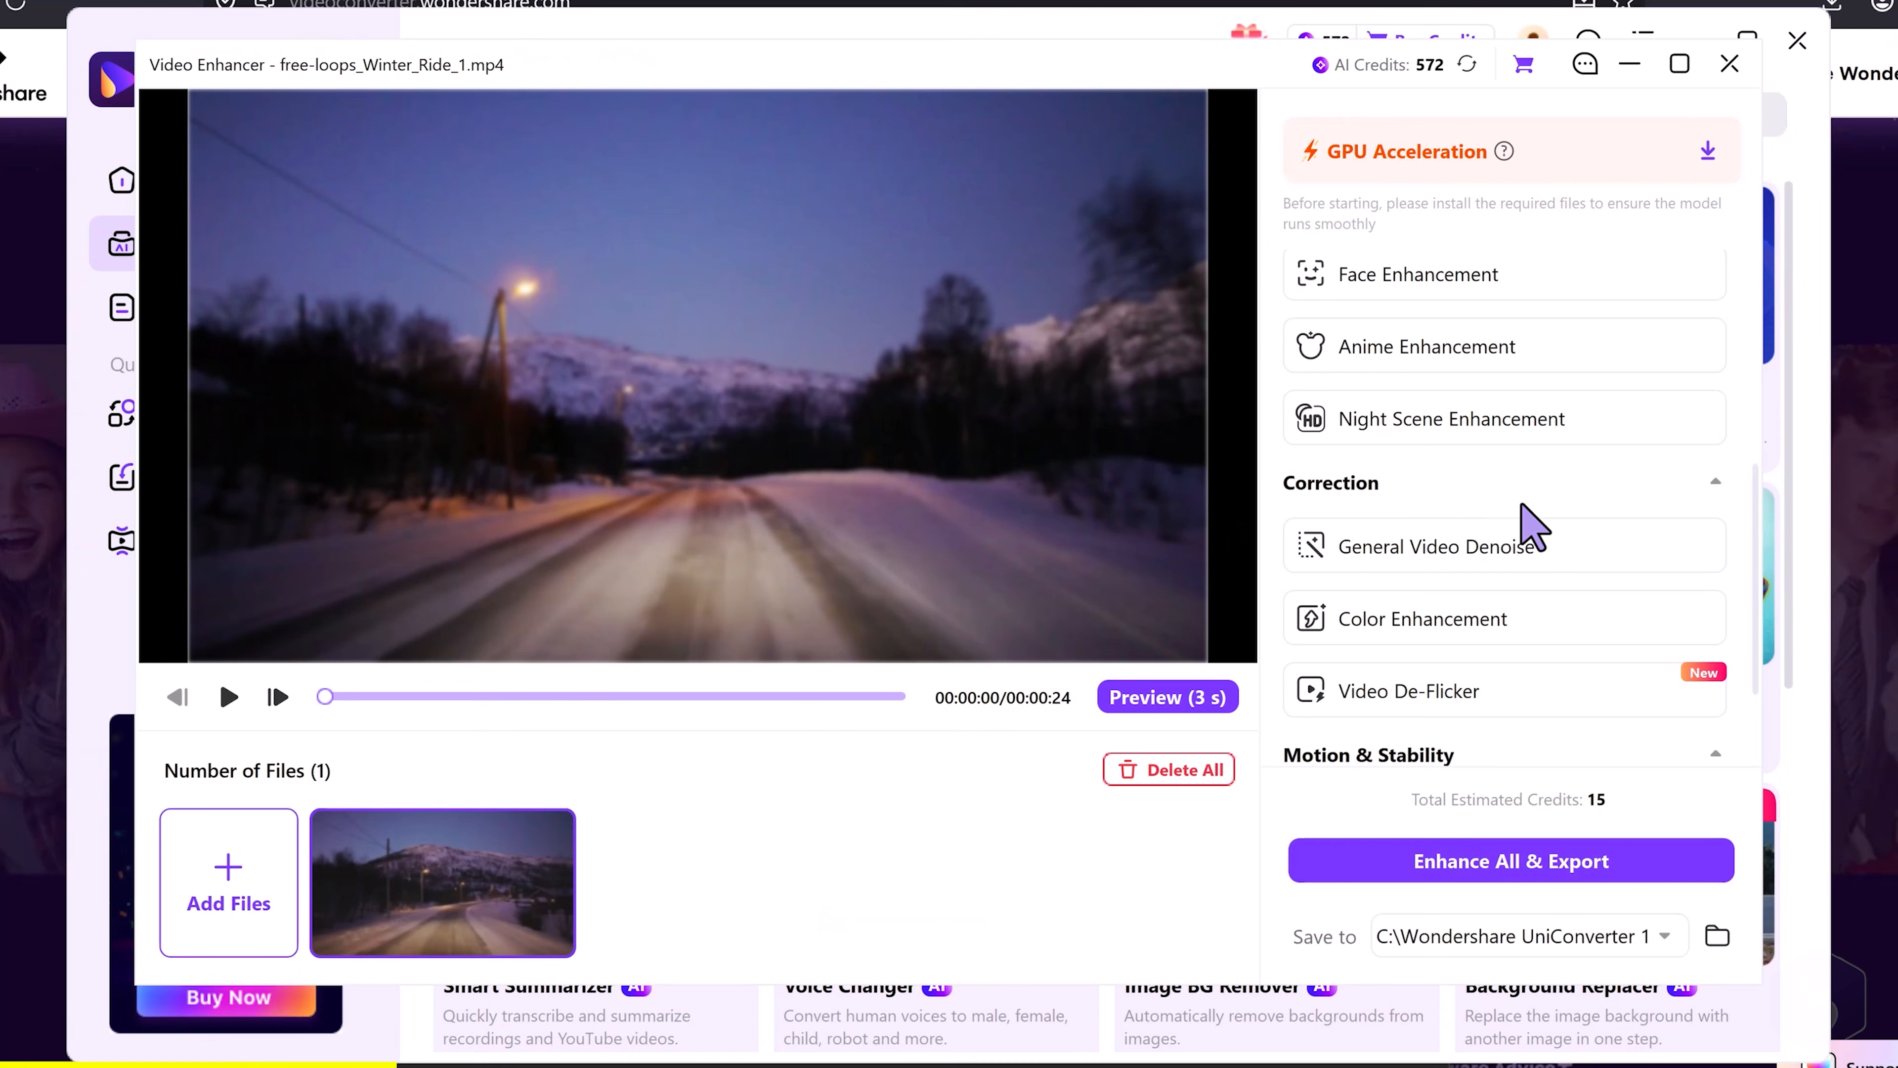
pyautogui.scroll(-1, 1494, 517)
pyautogui.moveTo(1392, 478)
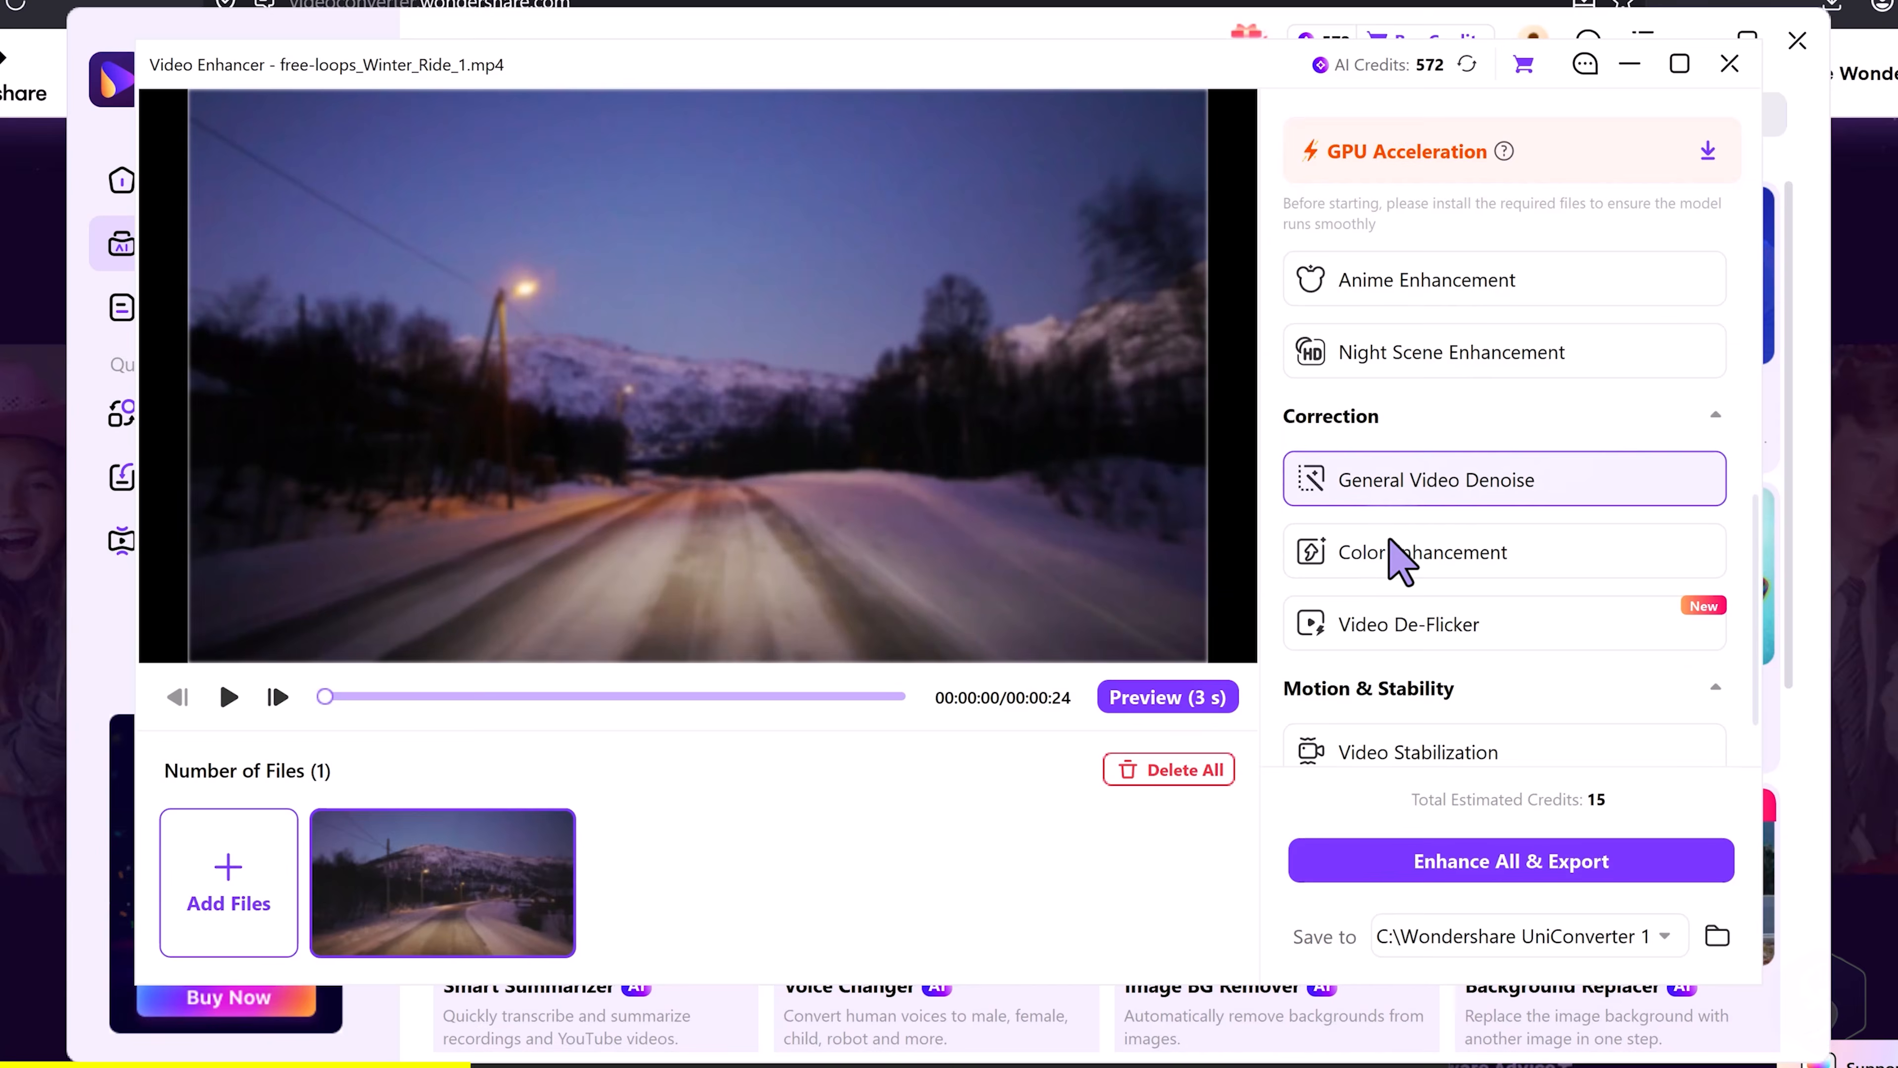
pyautogui.scroll(-1, 1465, 658)
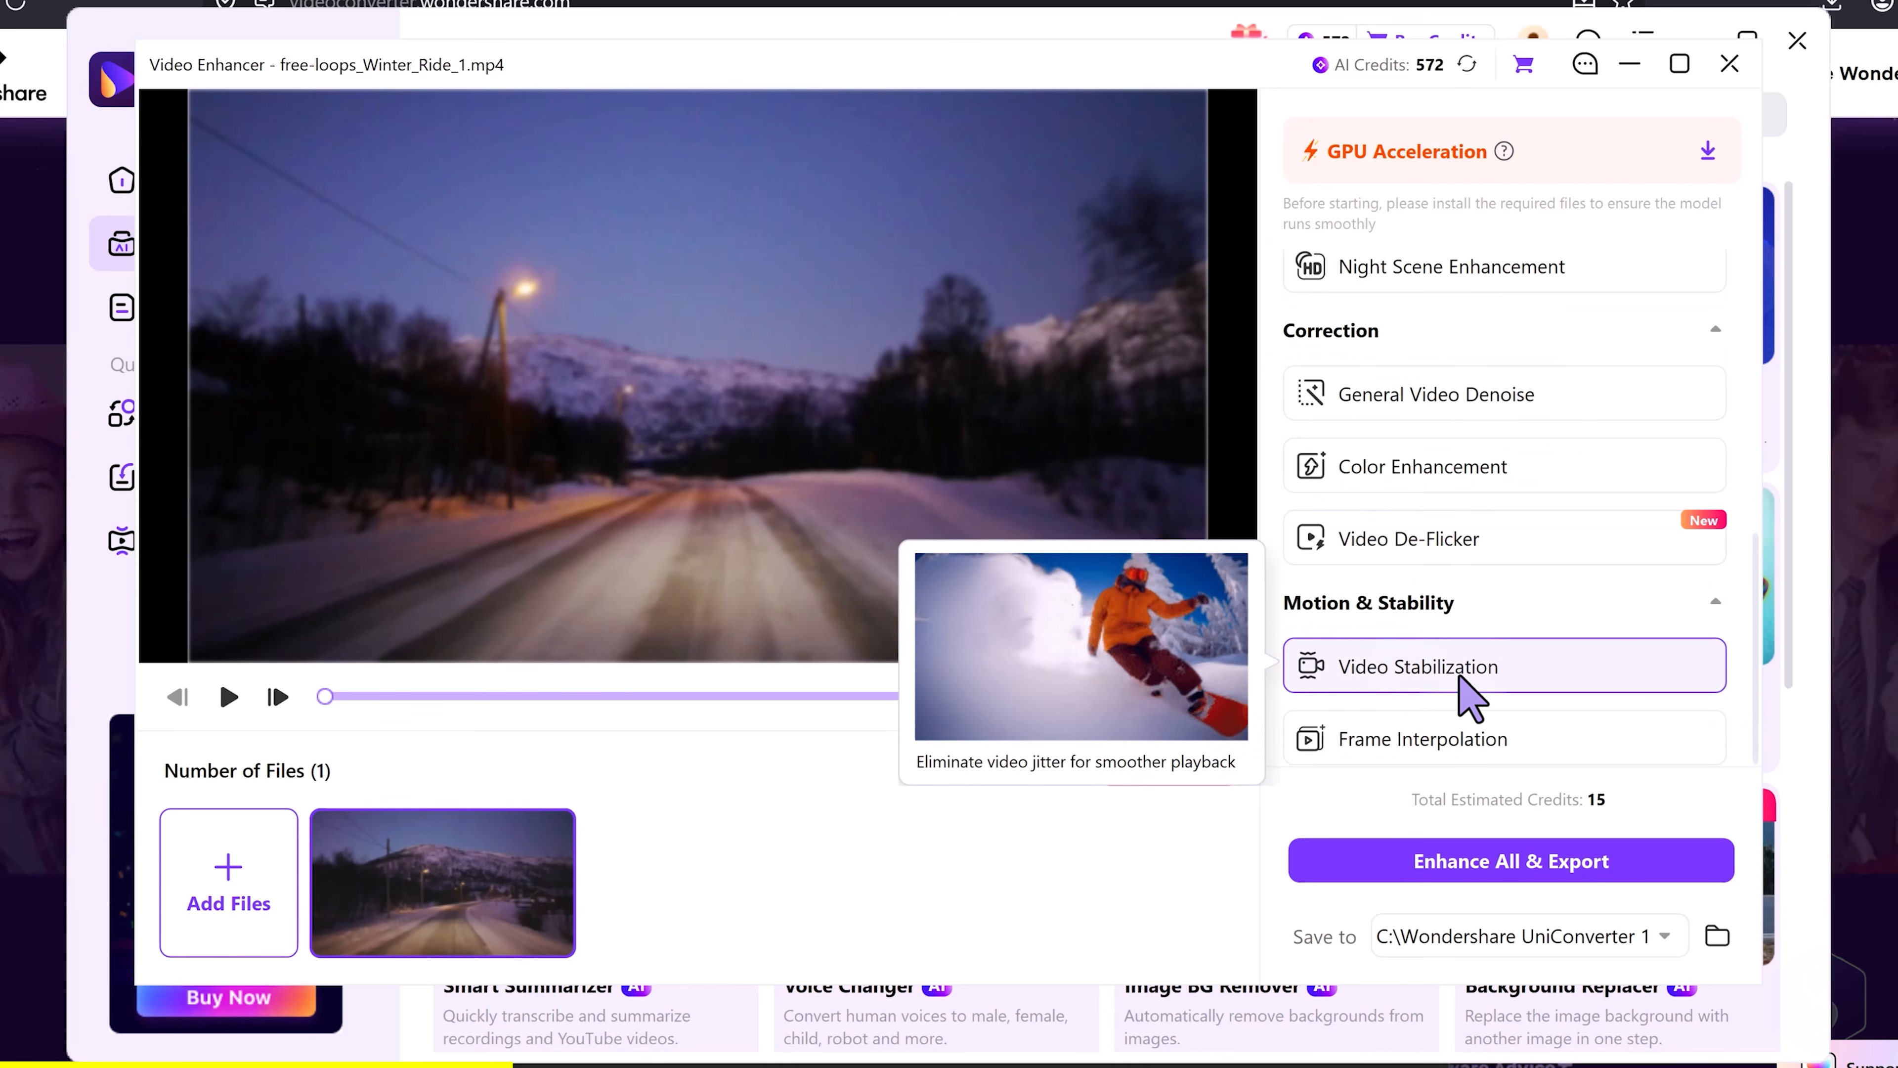
pyautogui.click(1495, 738)
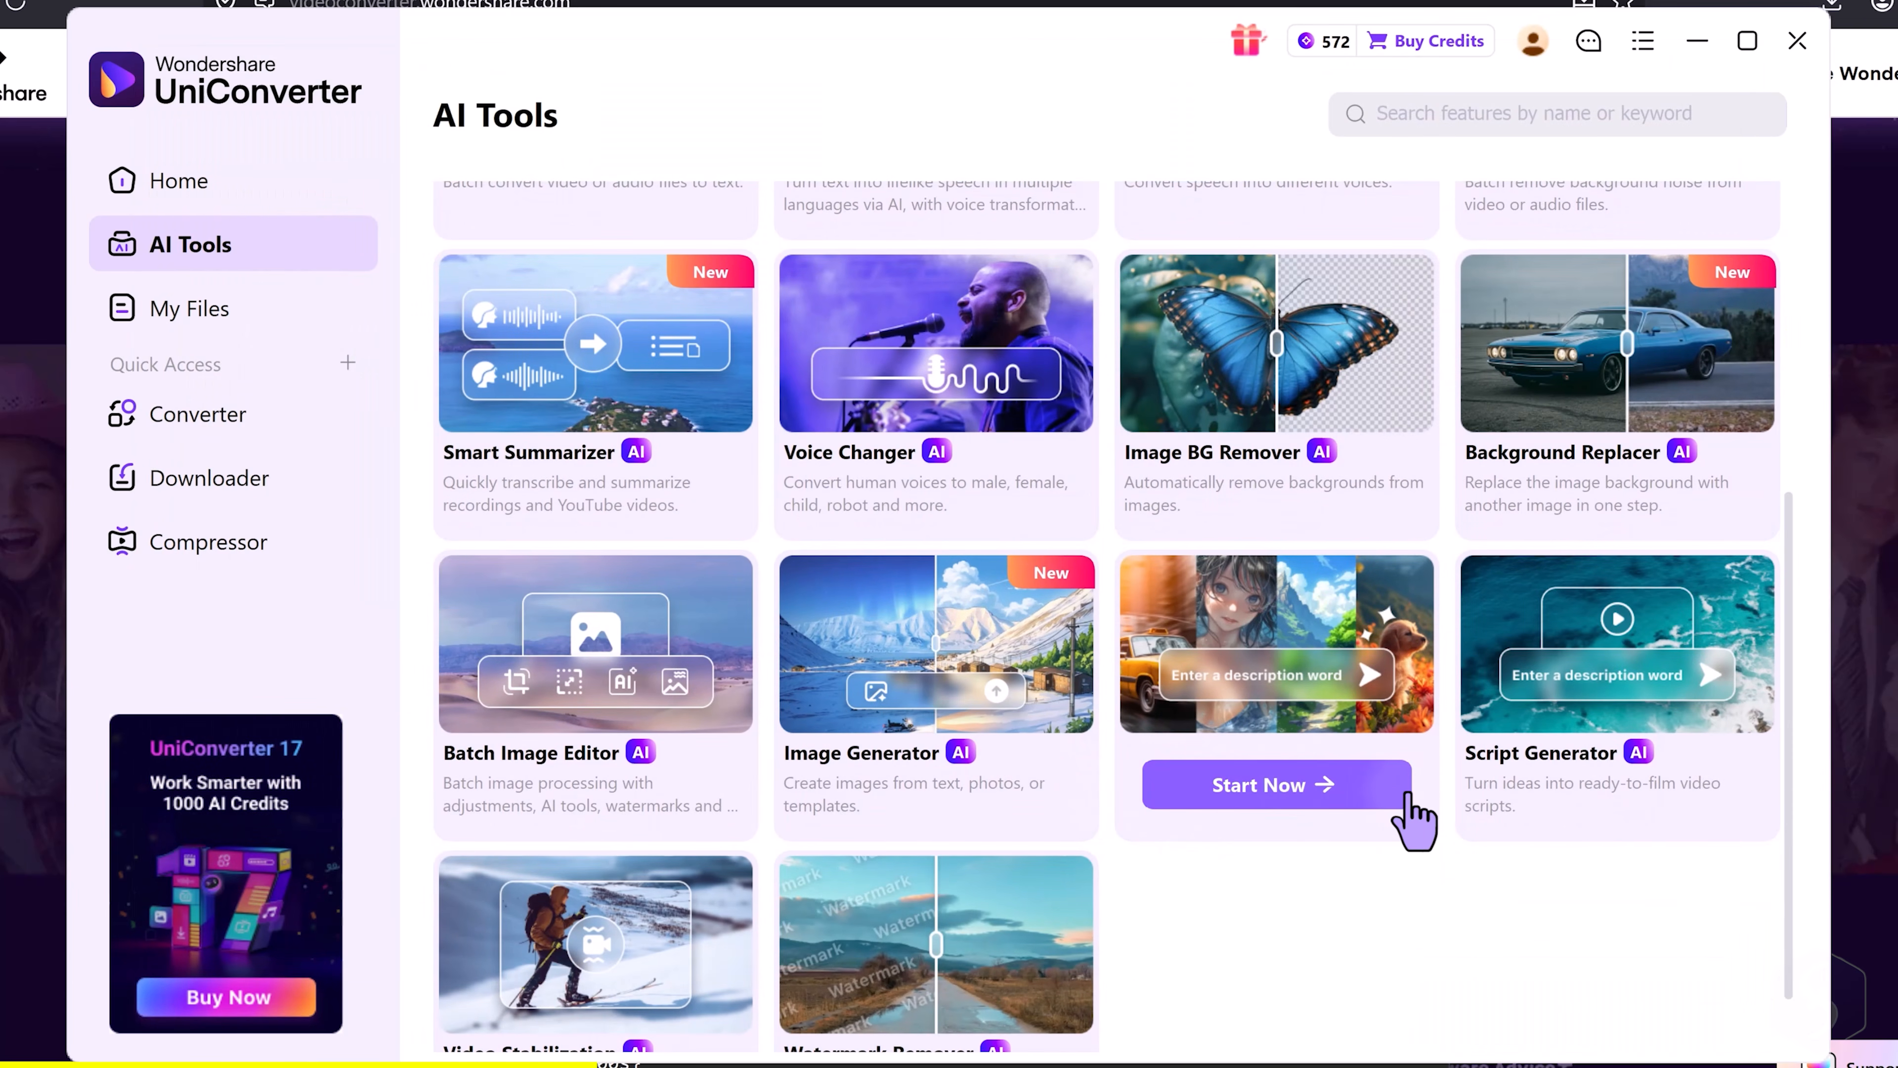
# Open the Thumbnail Maker and generate an image from the 4K scenic thumbnail template with London in the 1900s as main subject.
pyautogui.click(1308, 782)
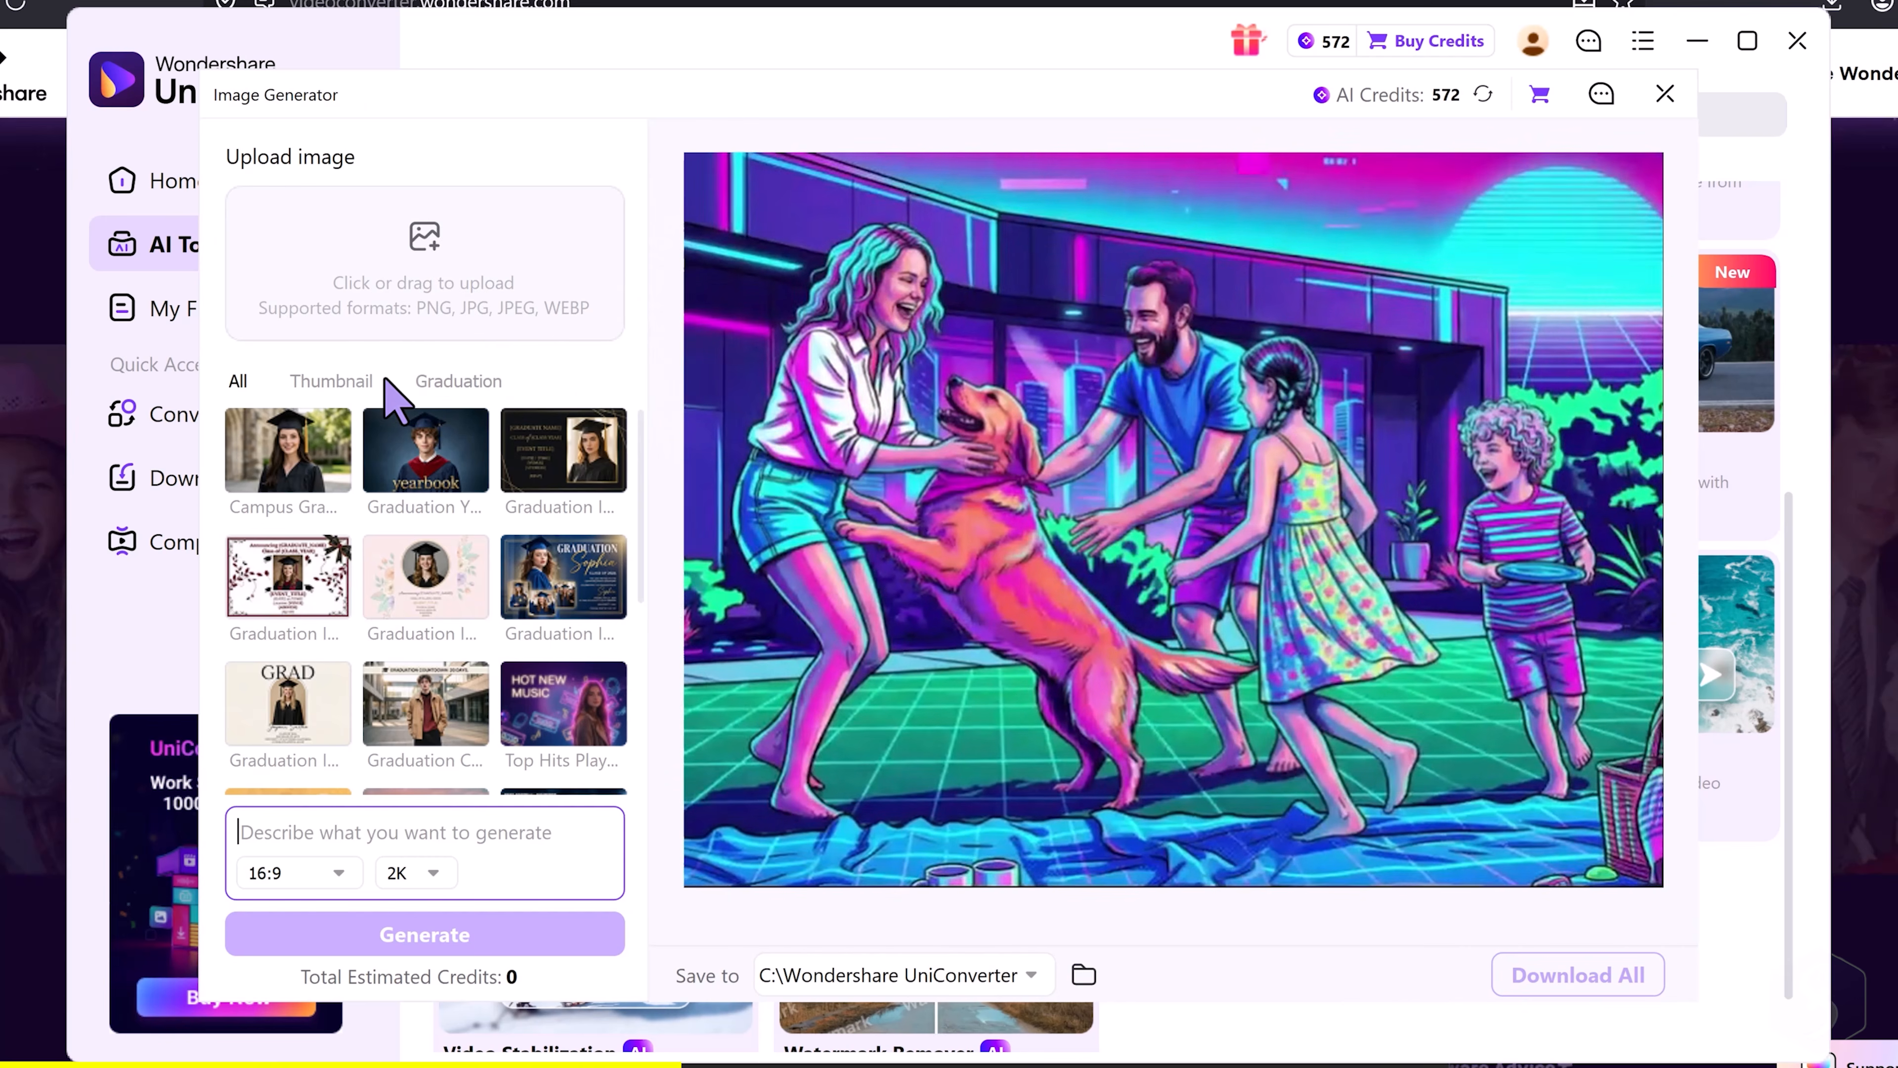
pyautogui.click(331, 381)
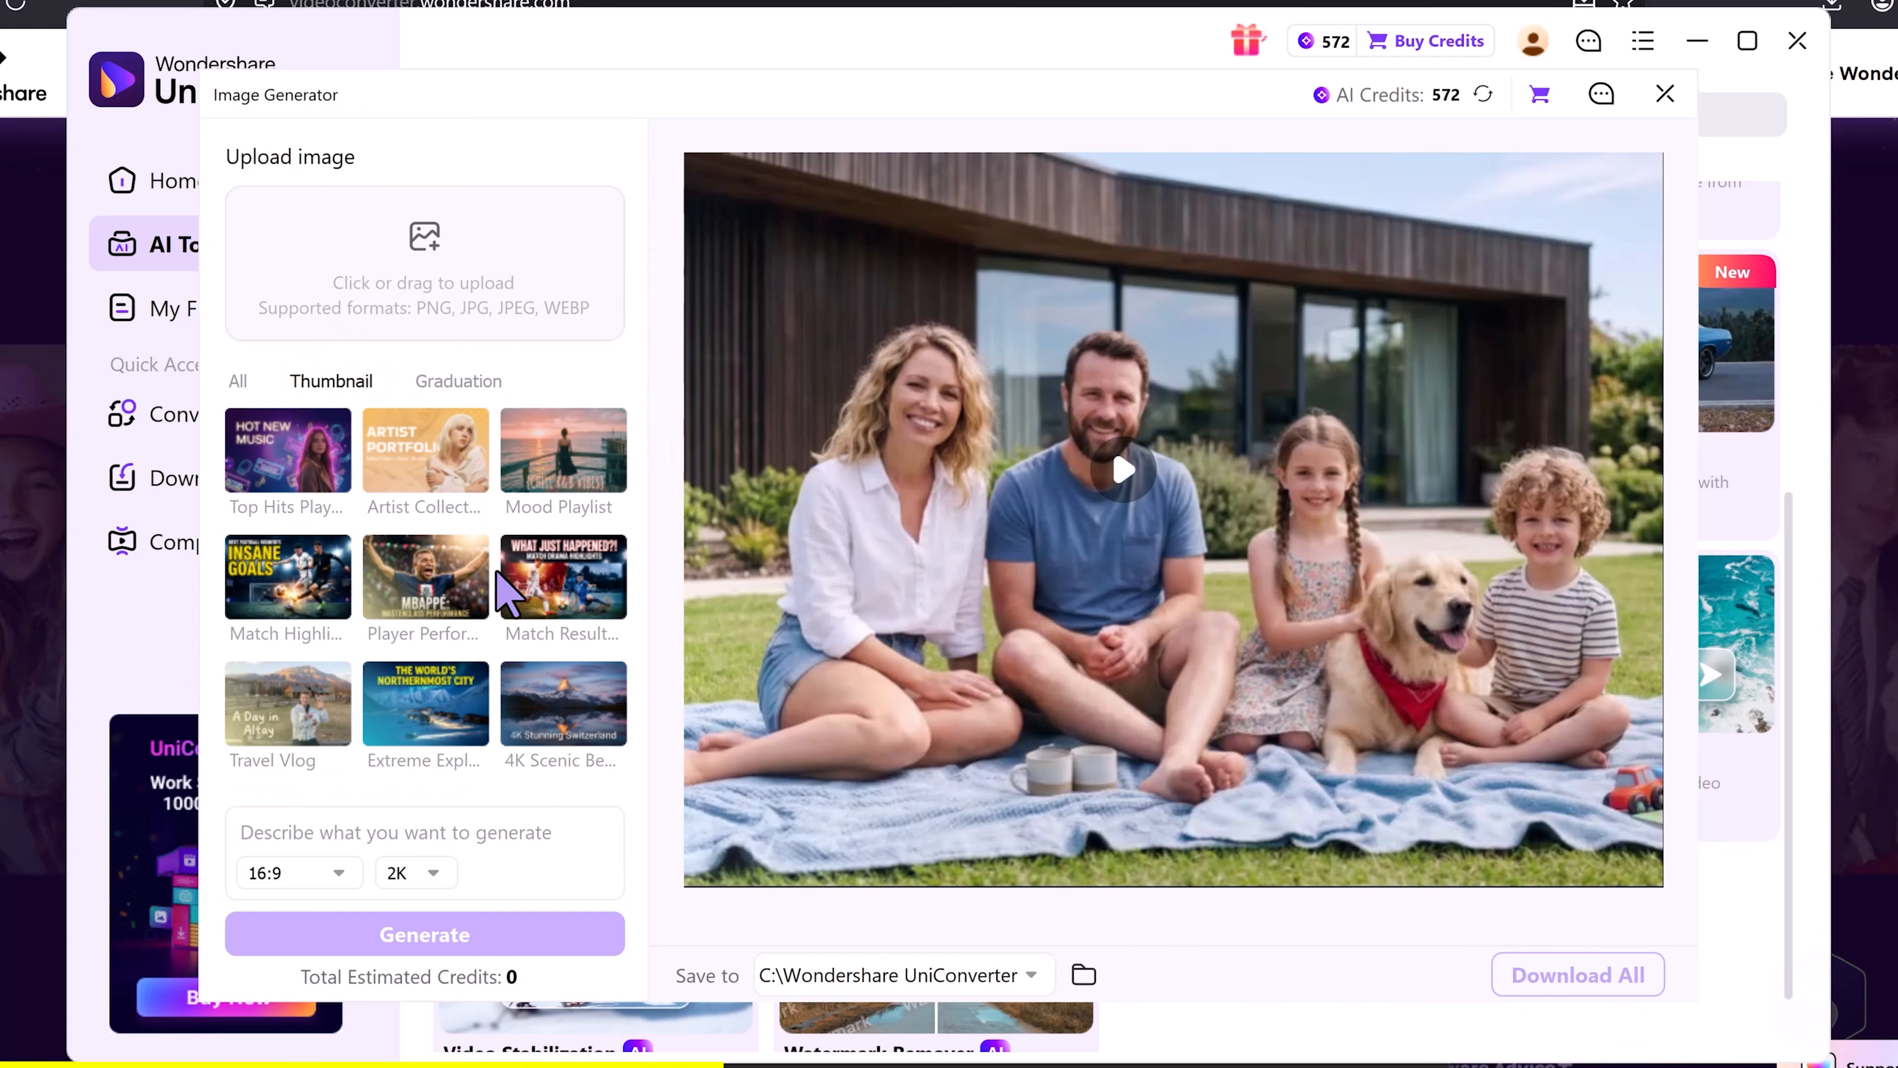
pyautogui.click(572, 706)
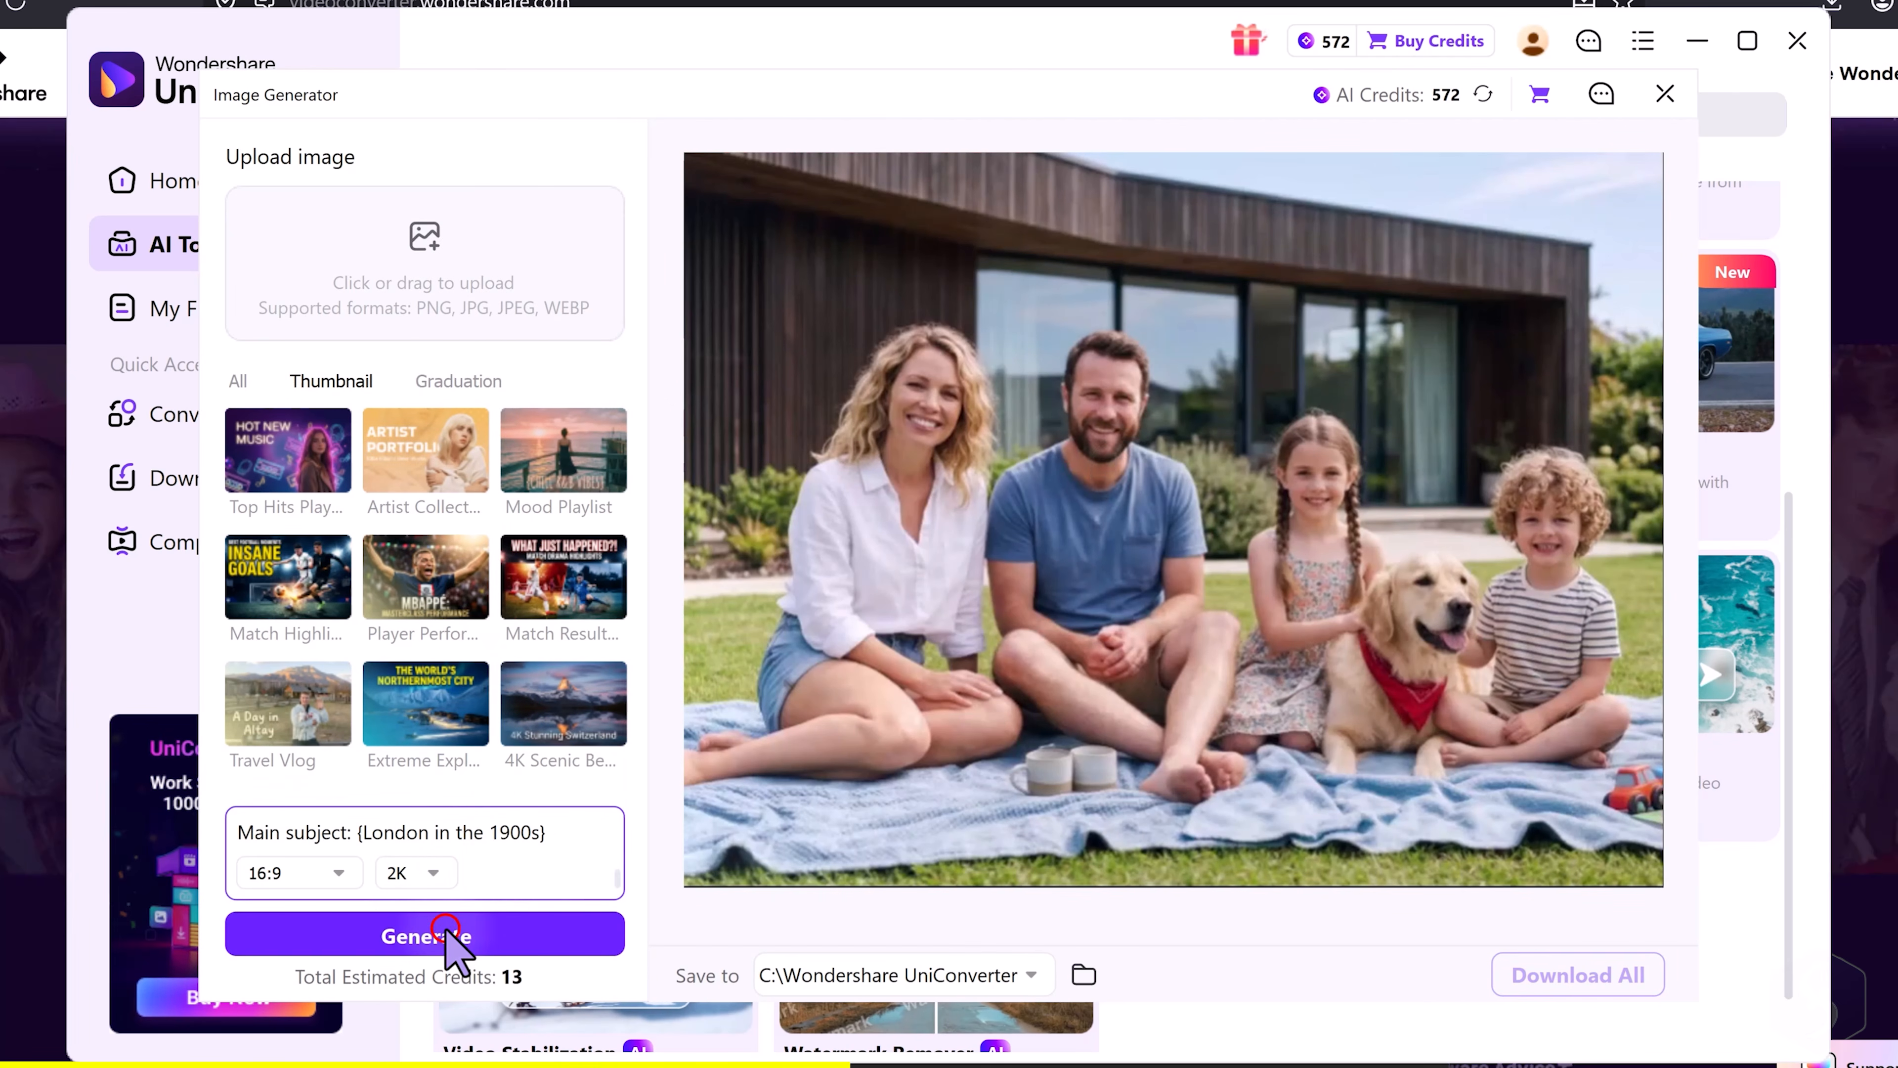
pyautogui.click(447, 930)
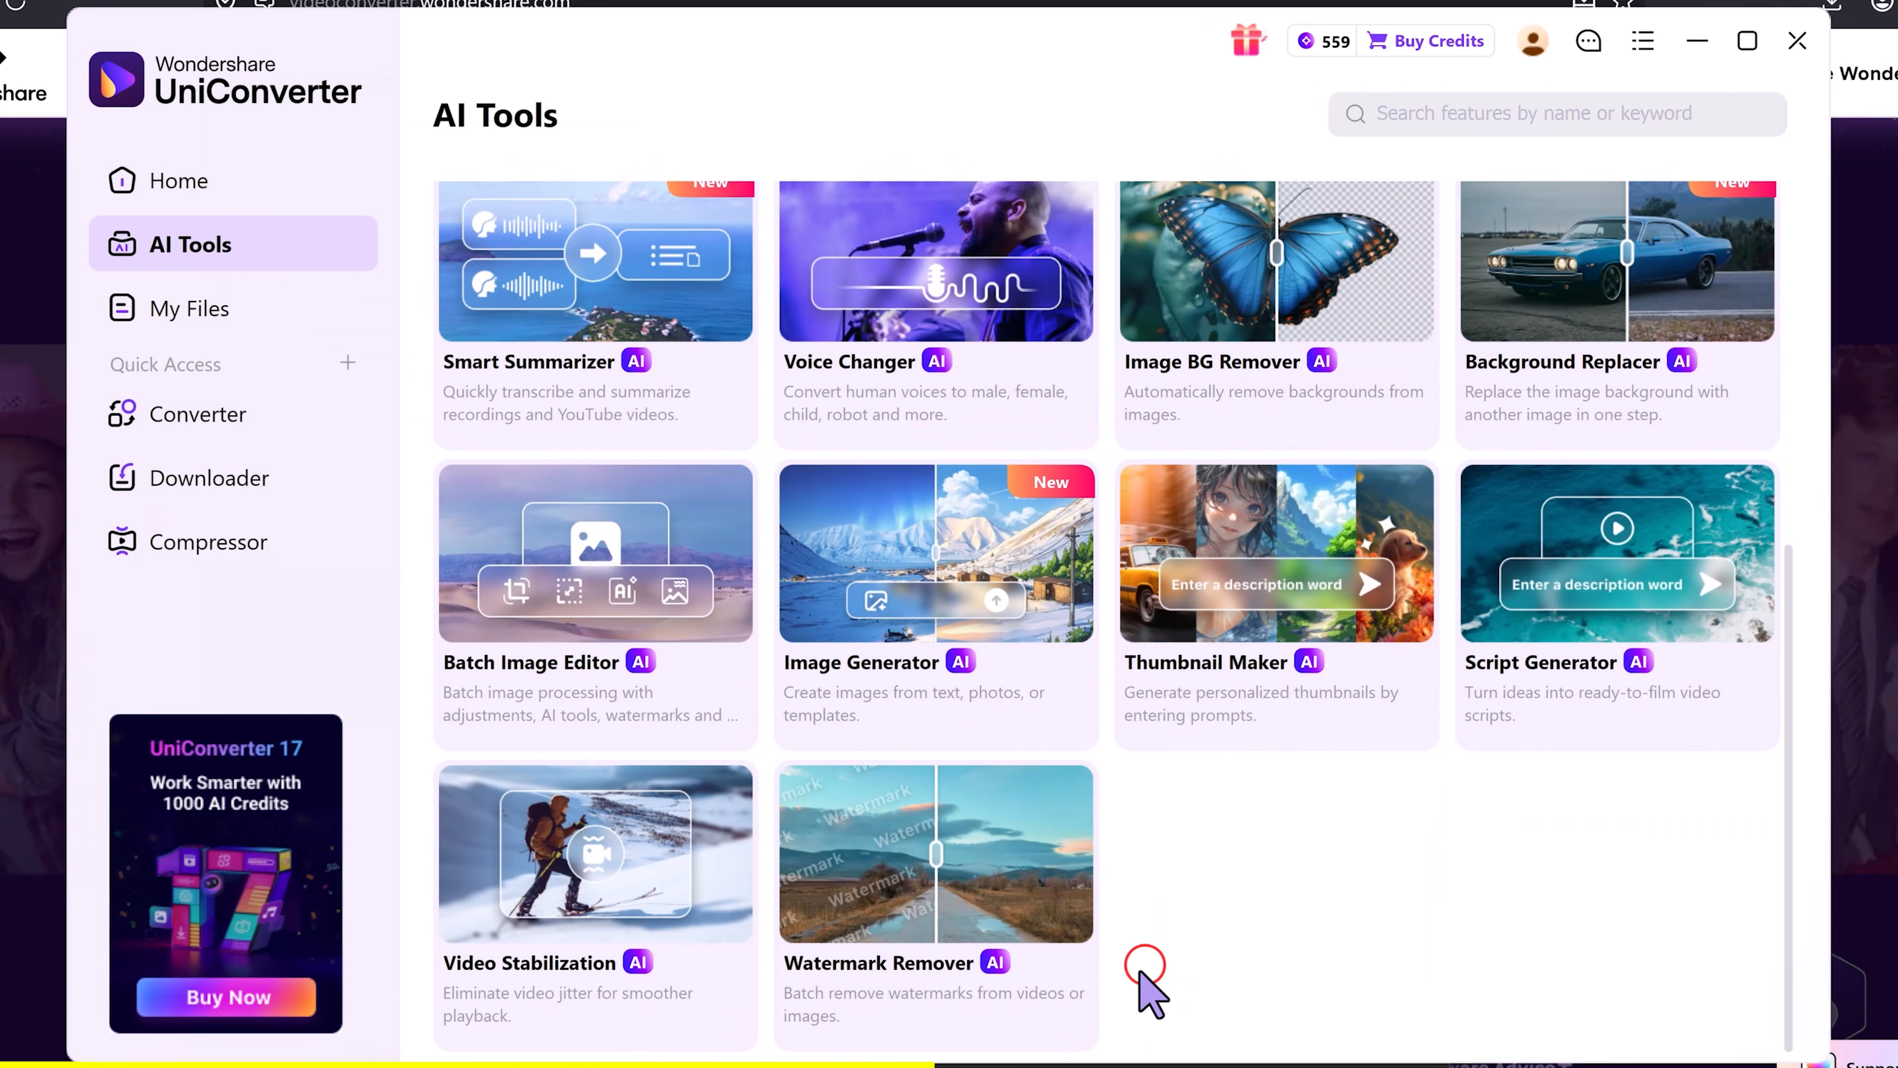
# Remove the watermarks from the desert road image with the Image Watermark Remover's automatic Watermark mode and export the result.
pyautogui.click(941, 849)
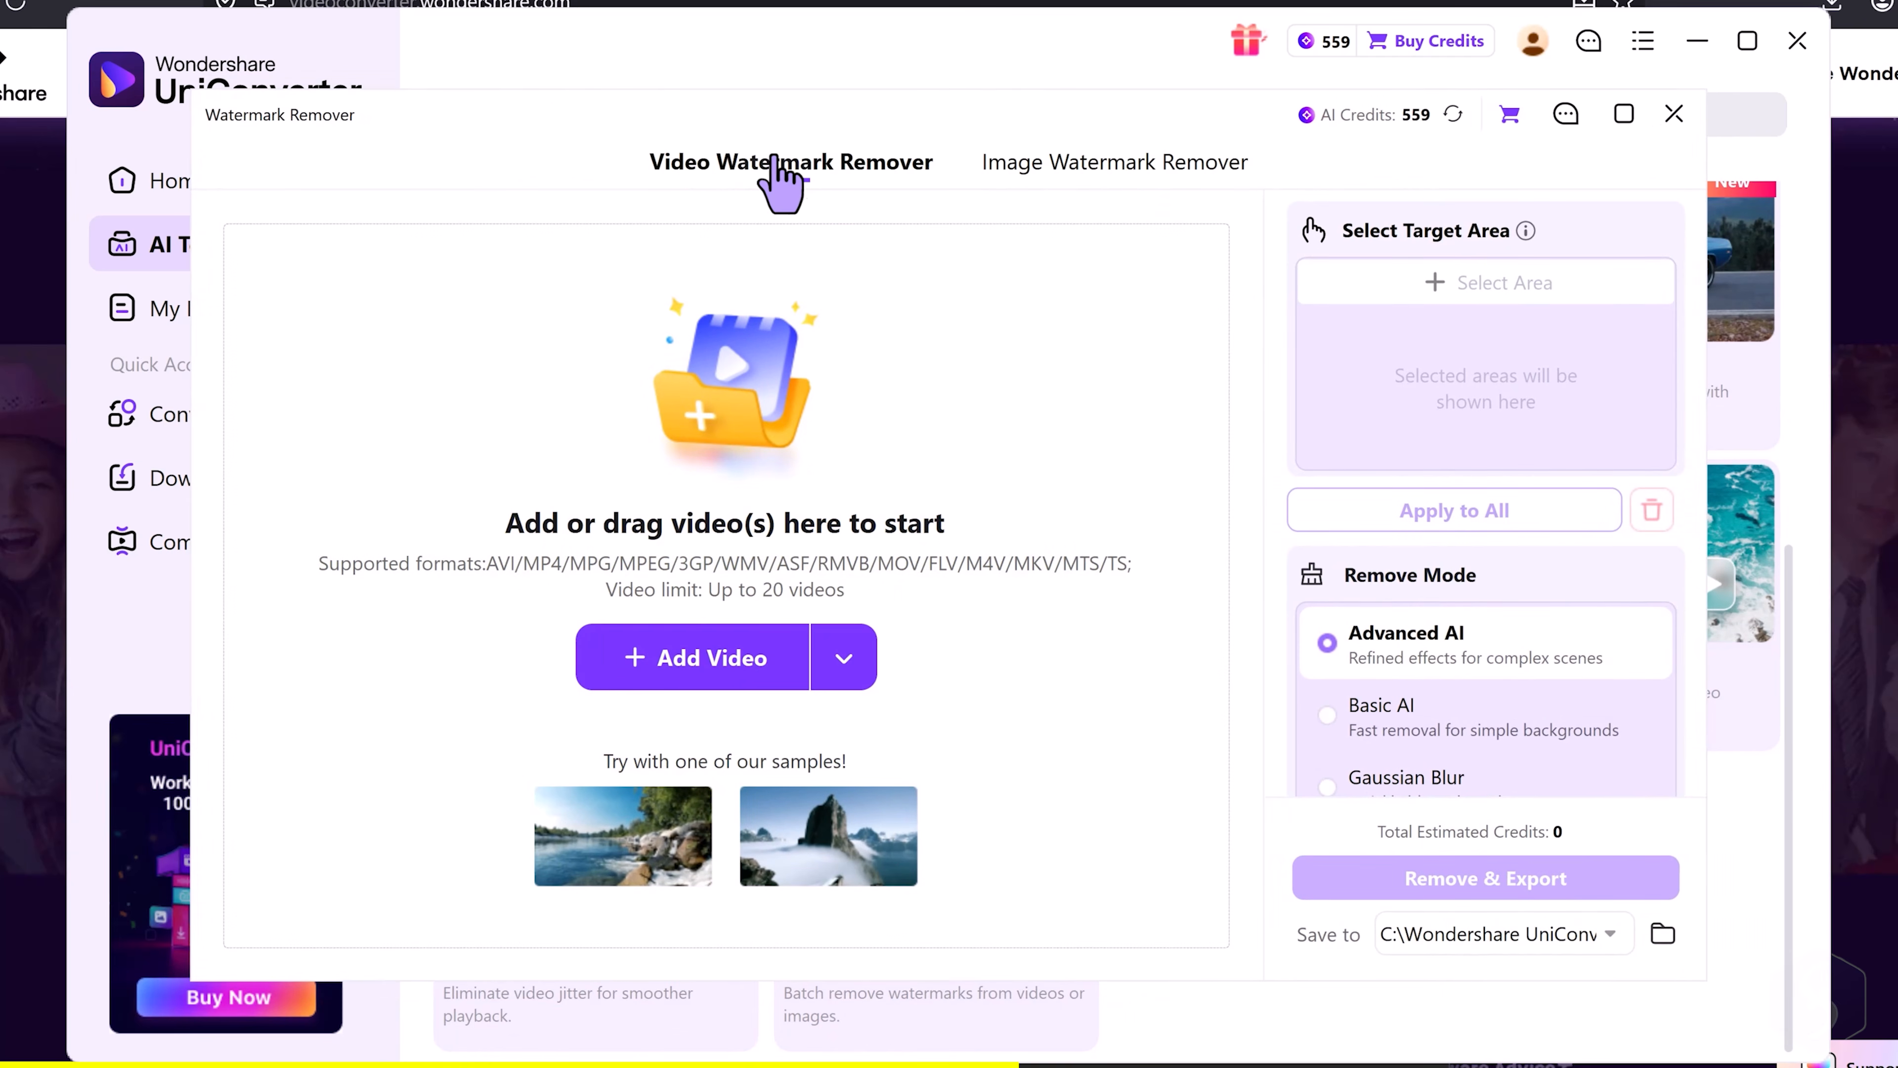
pyautogui.click(1184, 193)
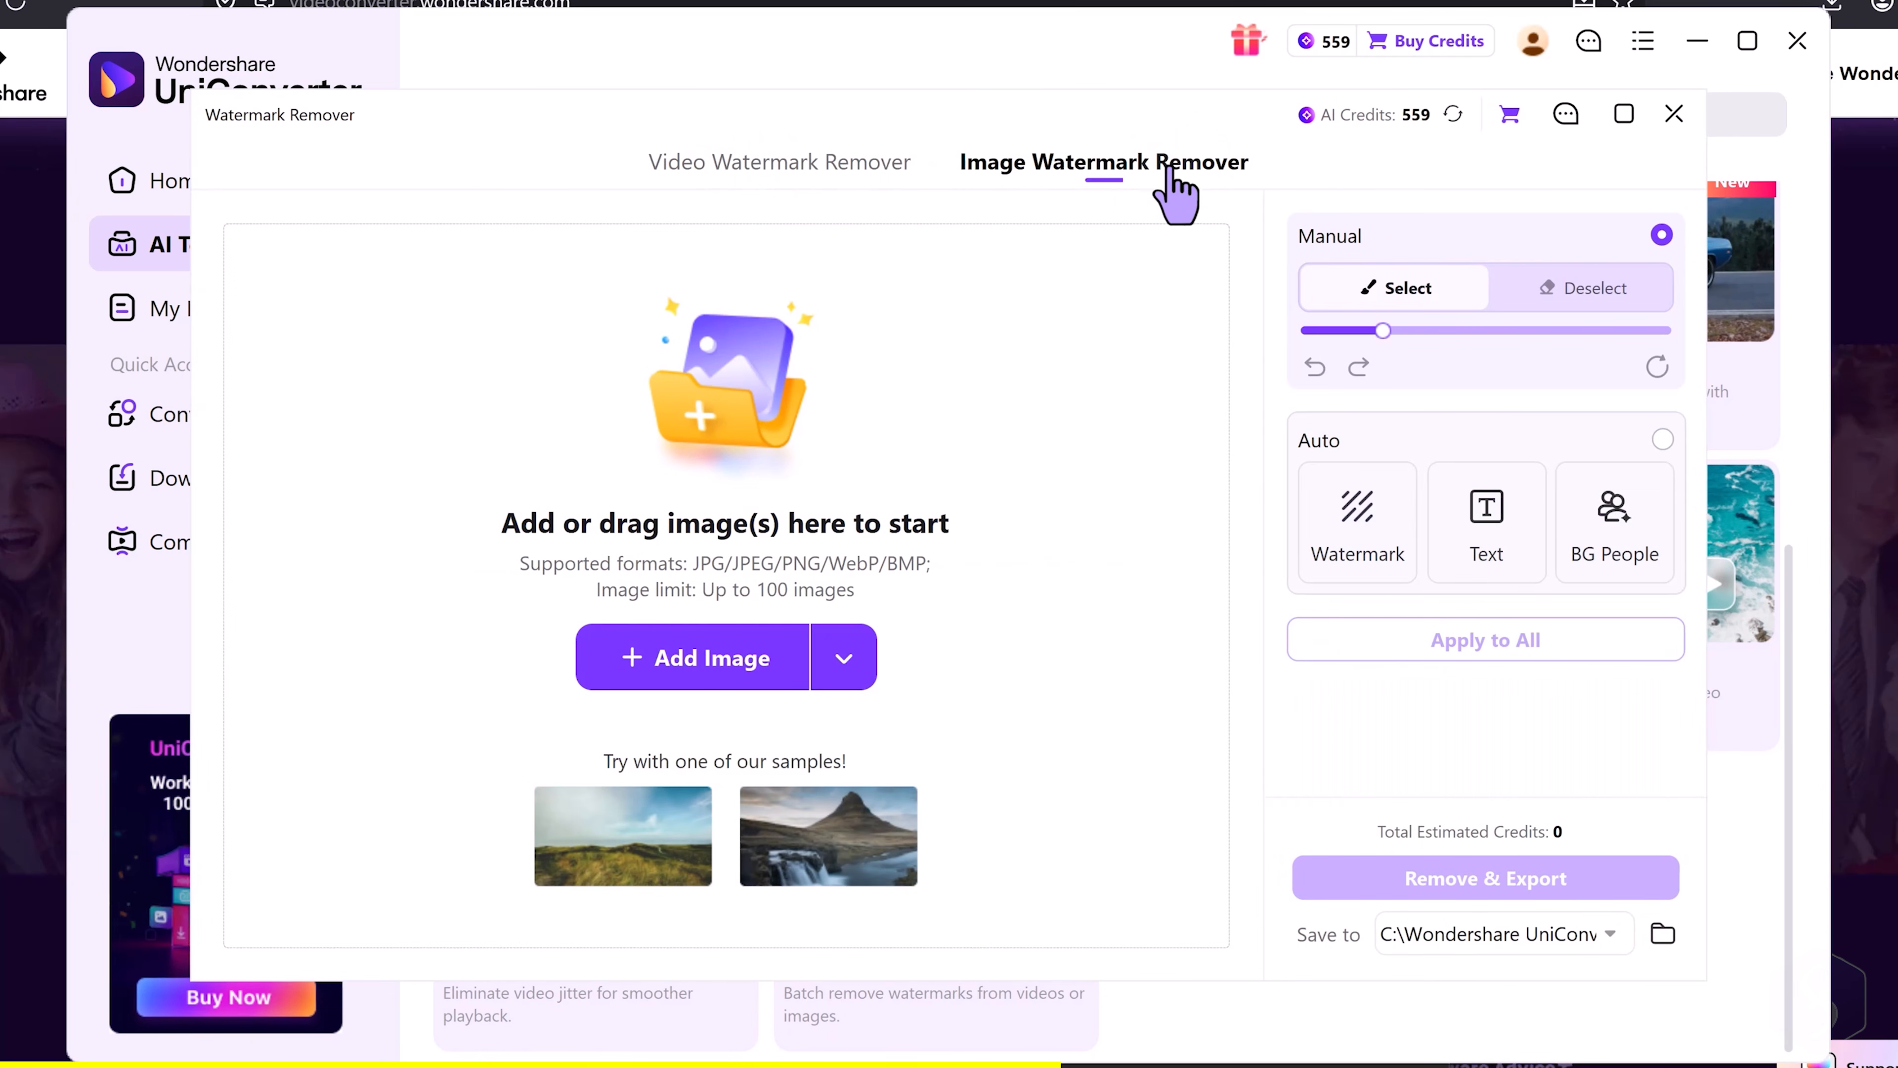
pyautogui.click(710, 658)
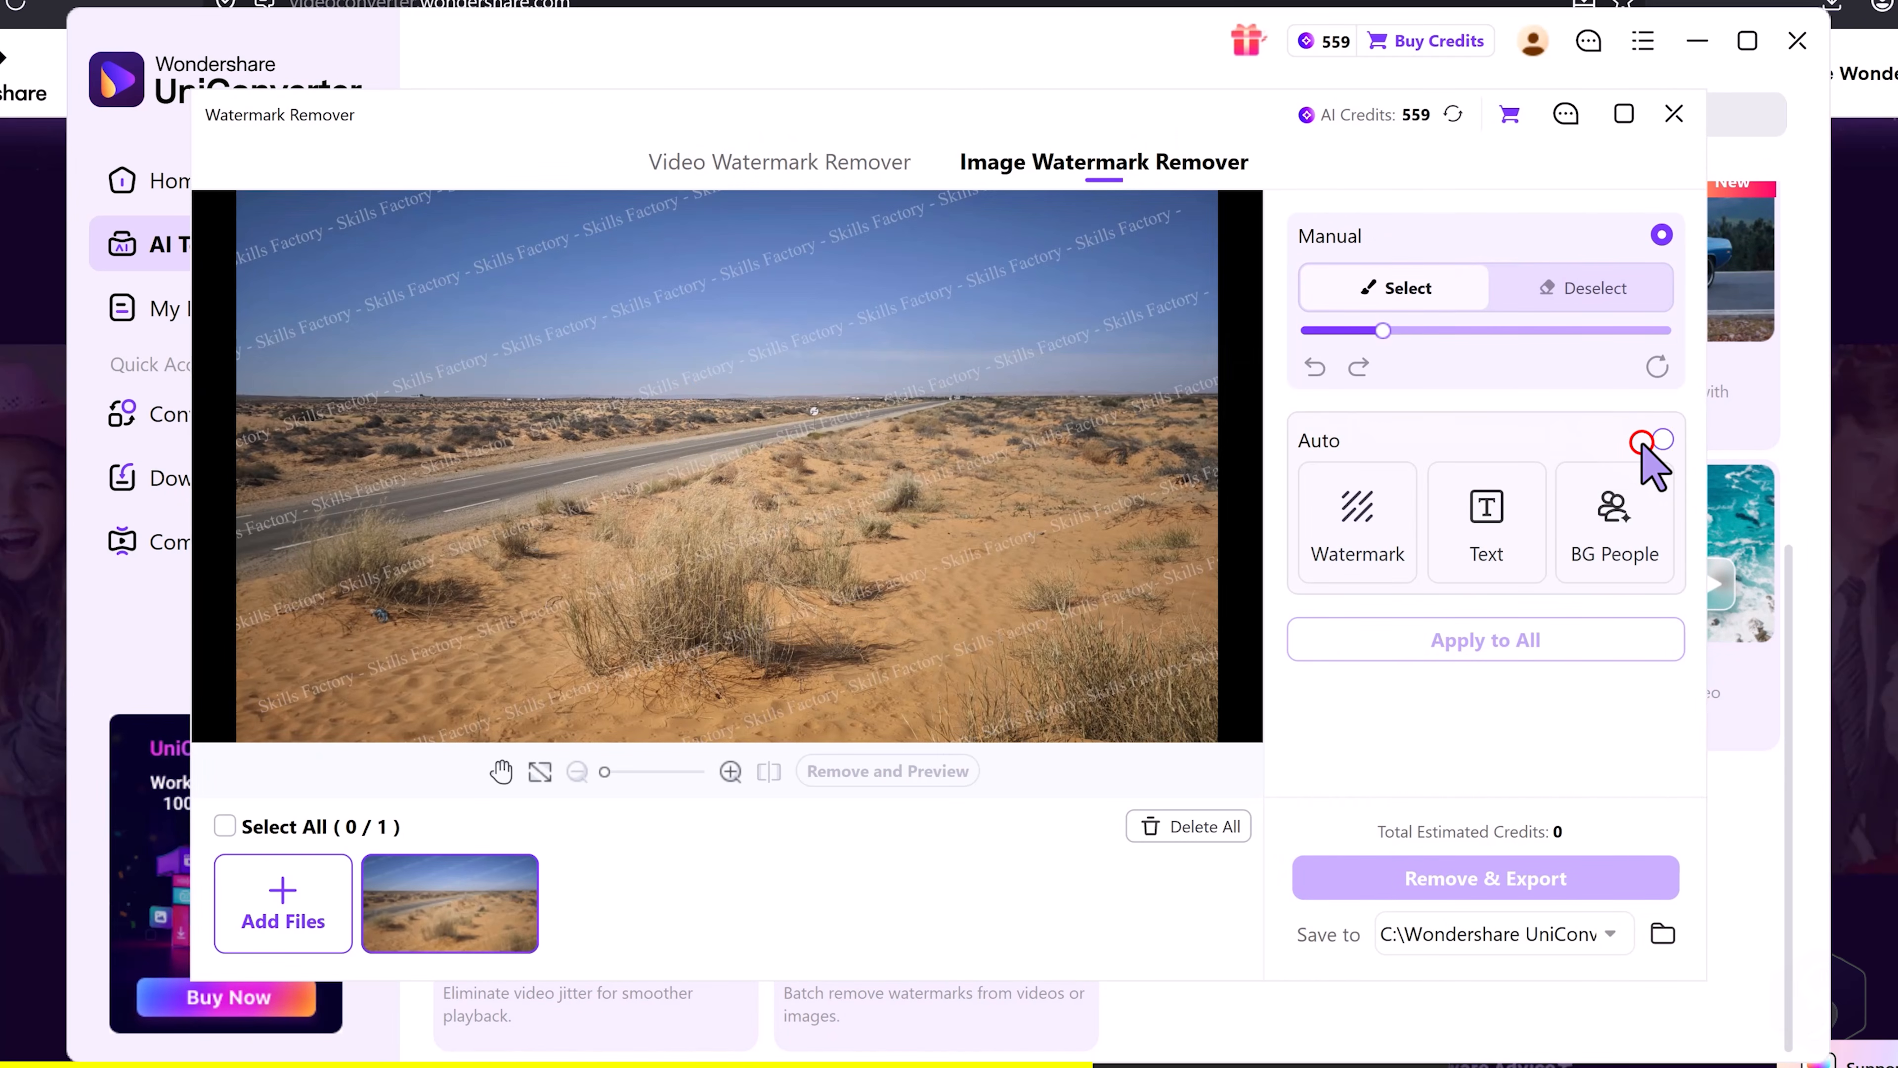
pyautogui.click(1660, 441)
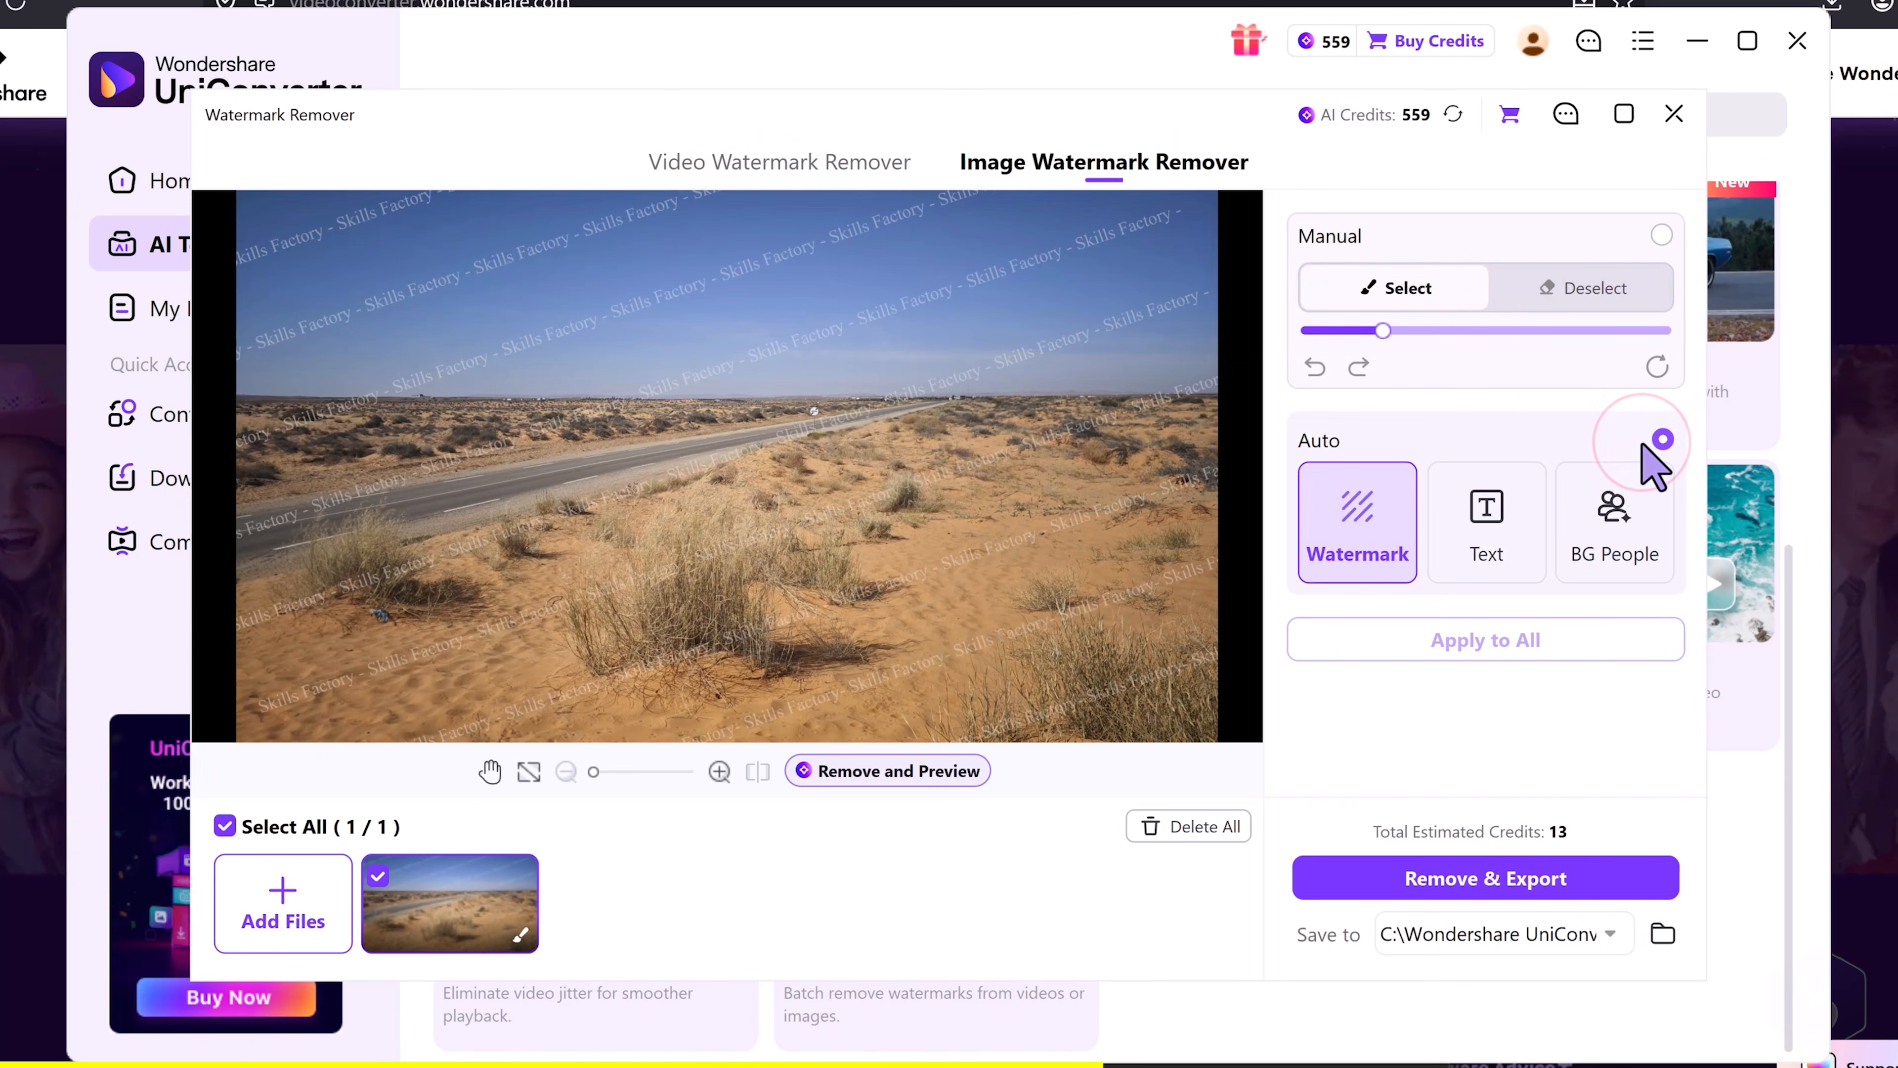
pyautogui.click(1465, 878)
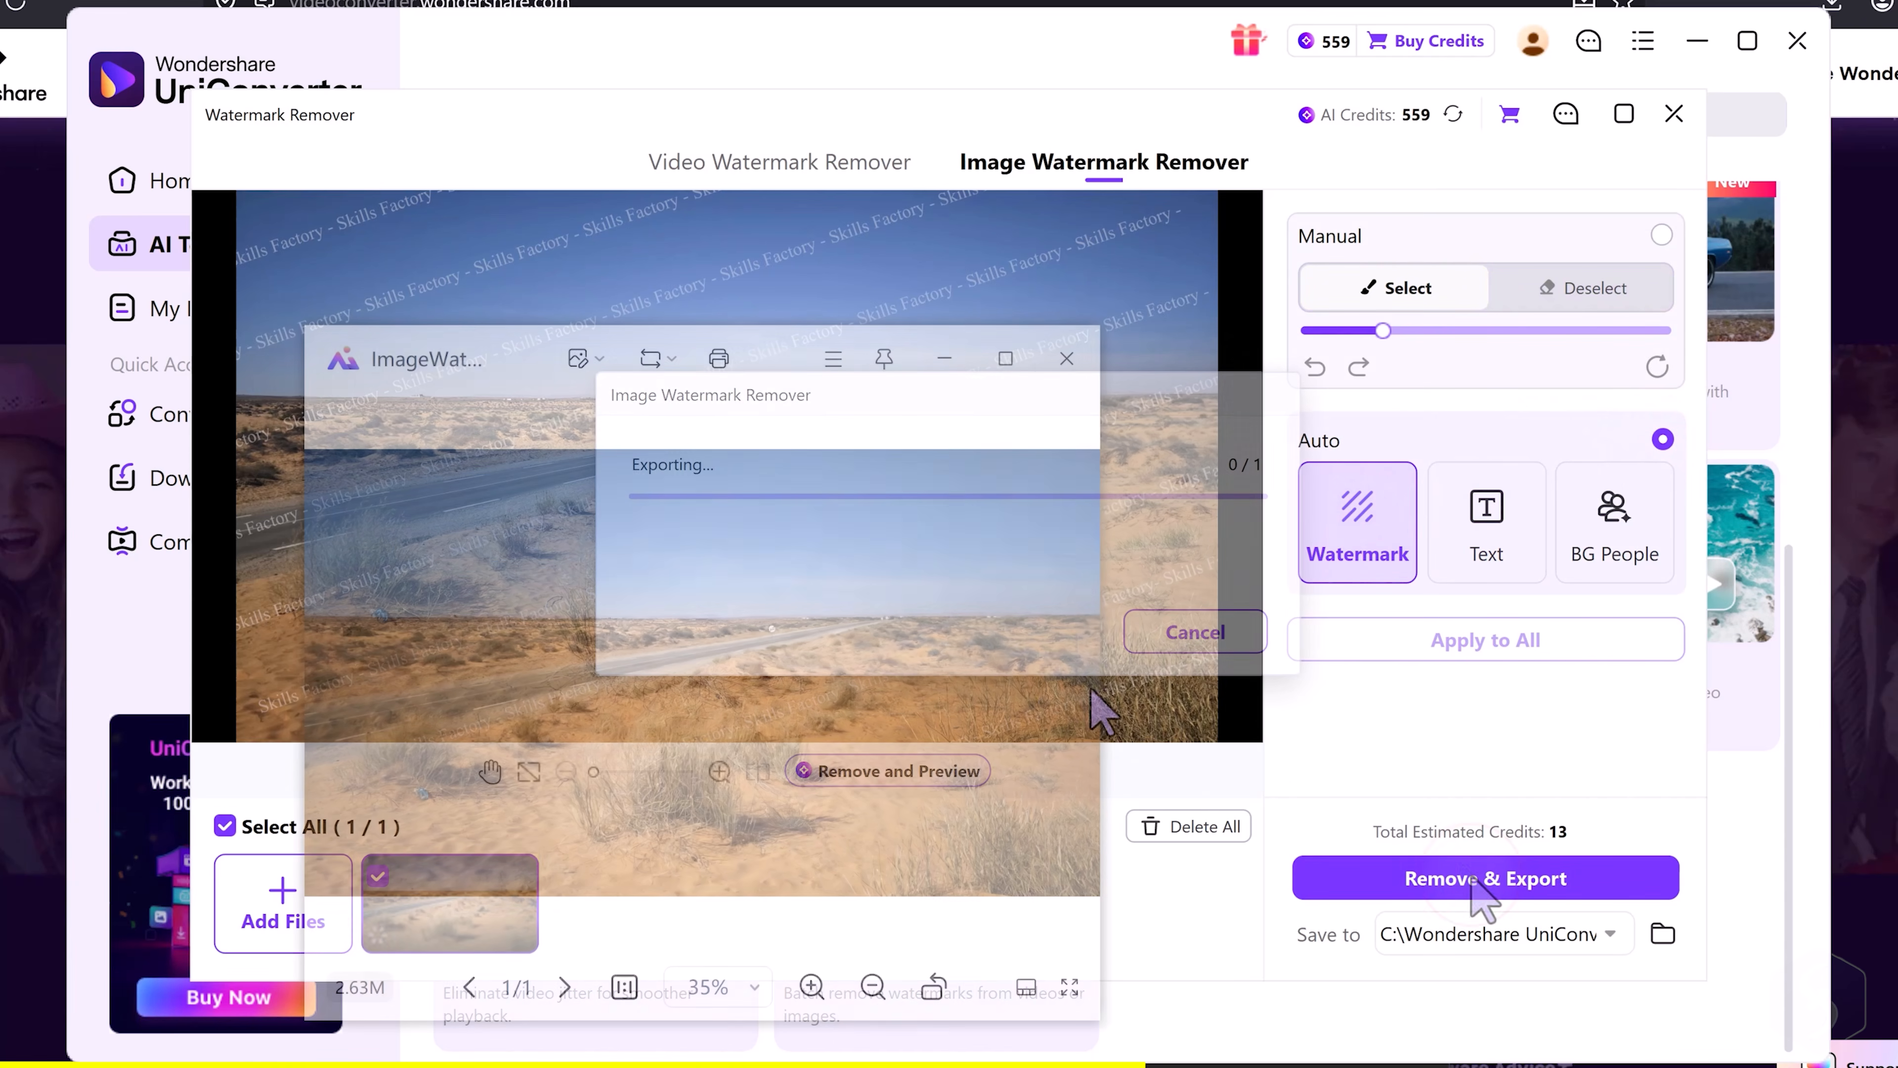
pyautogui.click(771, 360)
pyautogui.moveTo(933, 368); pyautogui.dragTo(1322, 365)
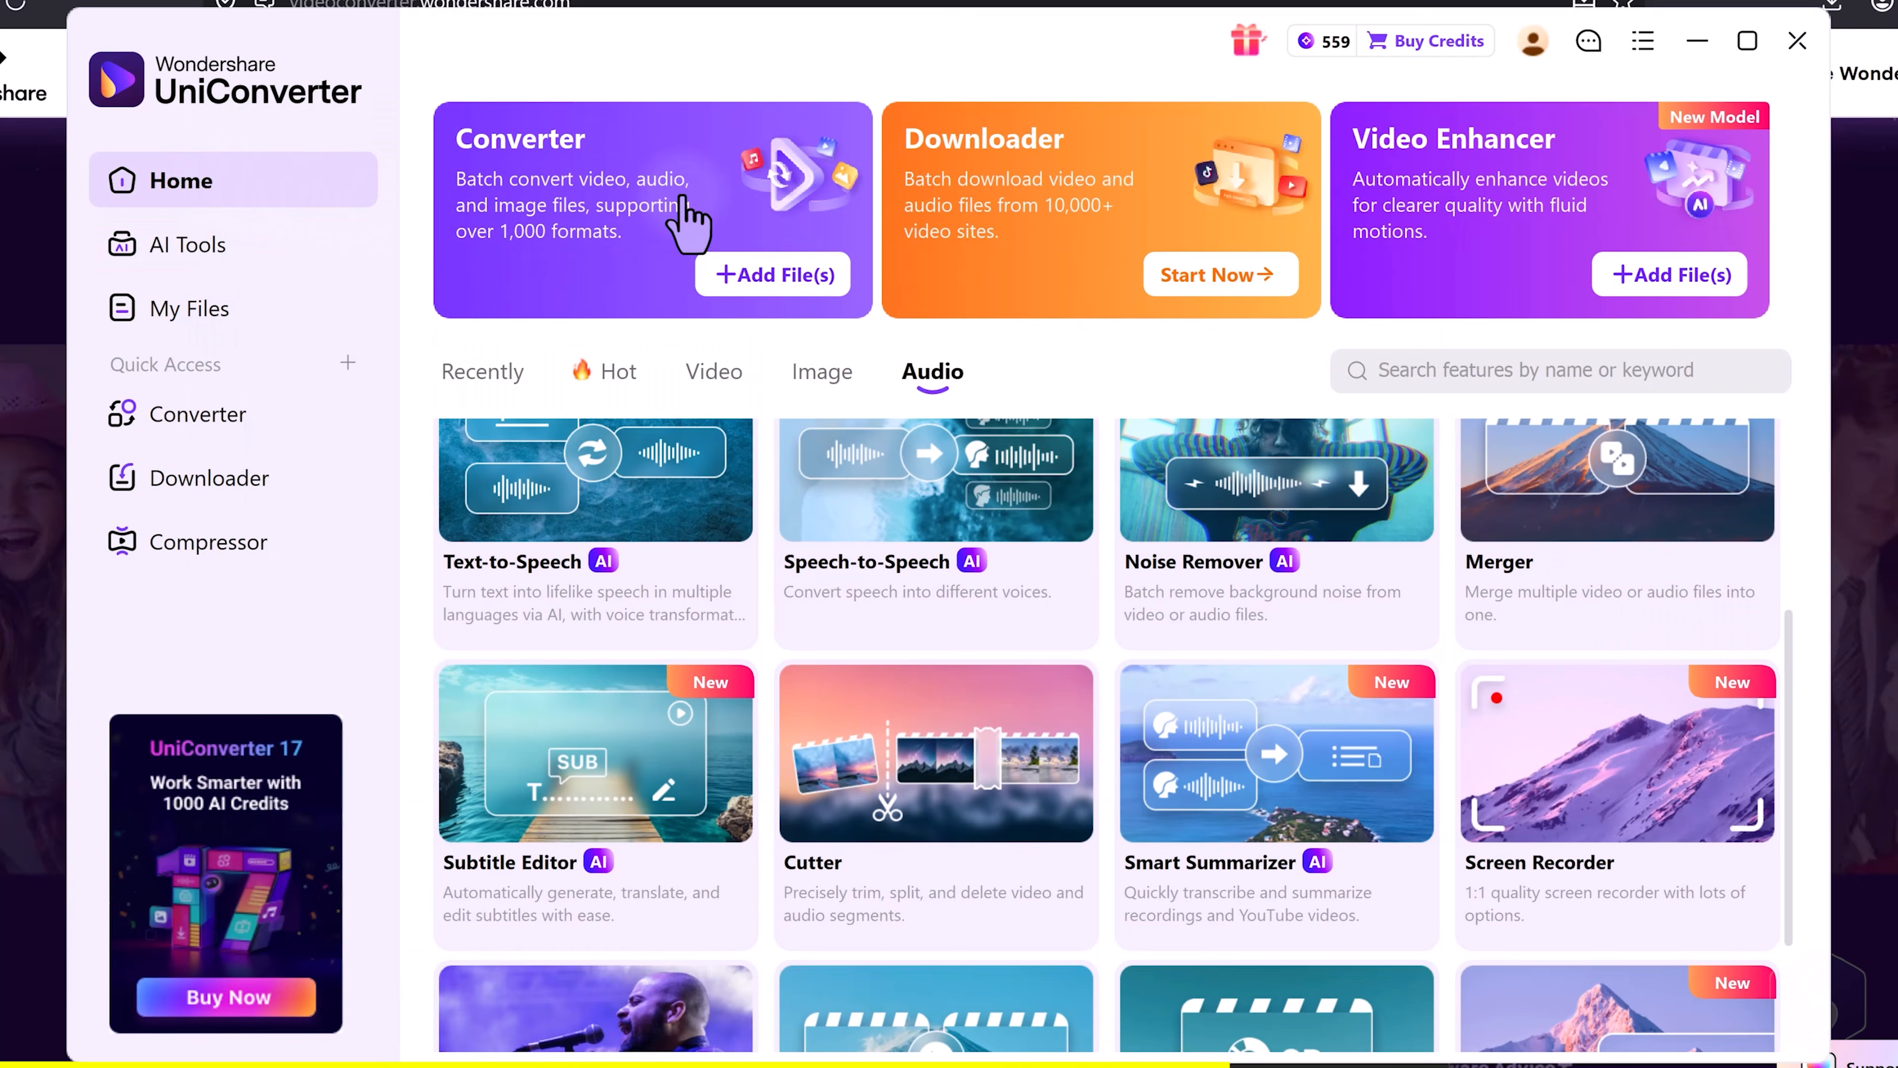
# Load Cave and Wind, OldMan and VideoFromIMovie into the Converter, review the video output formats and convert all files.
pyautogui.click(682, 195)
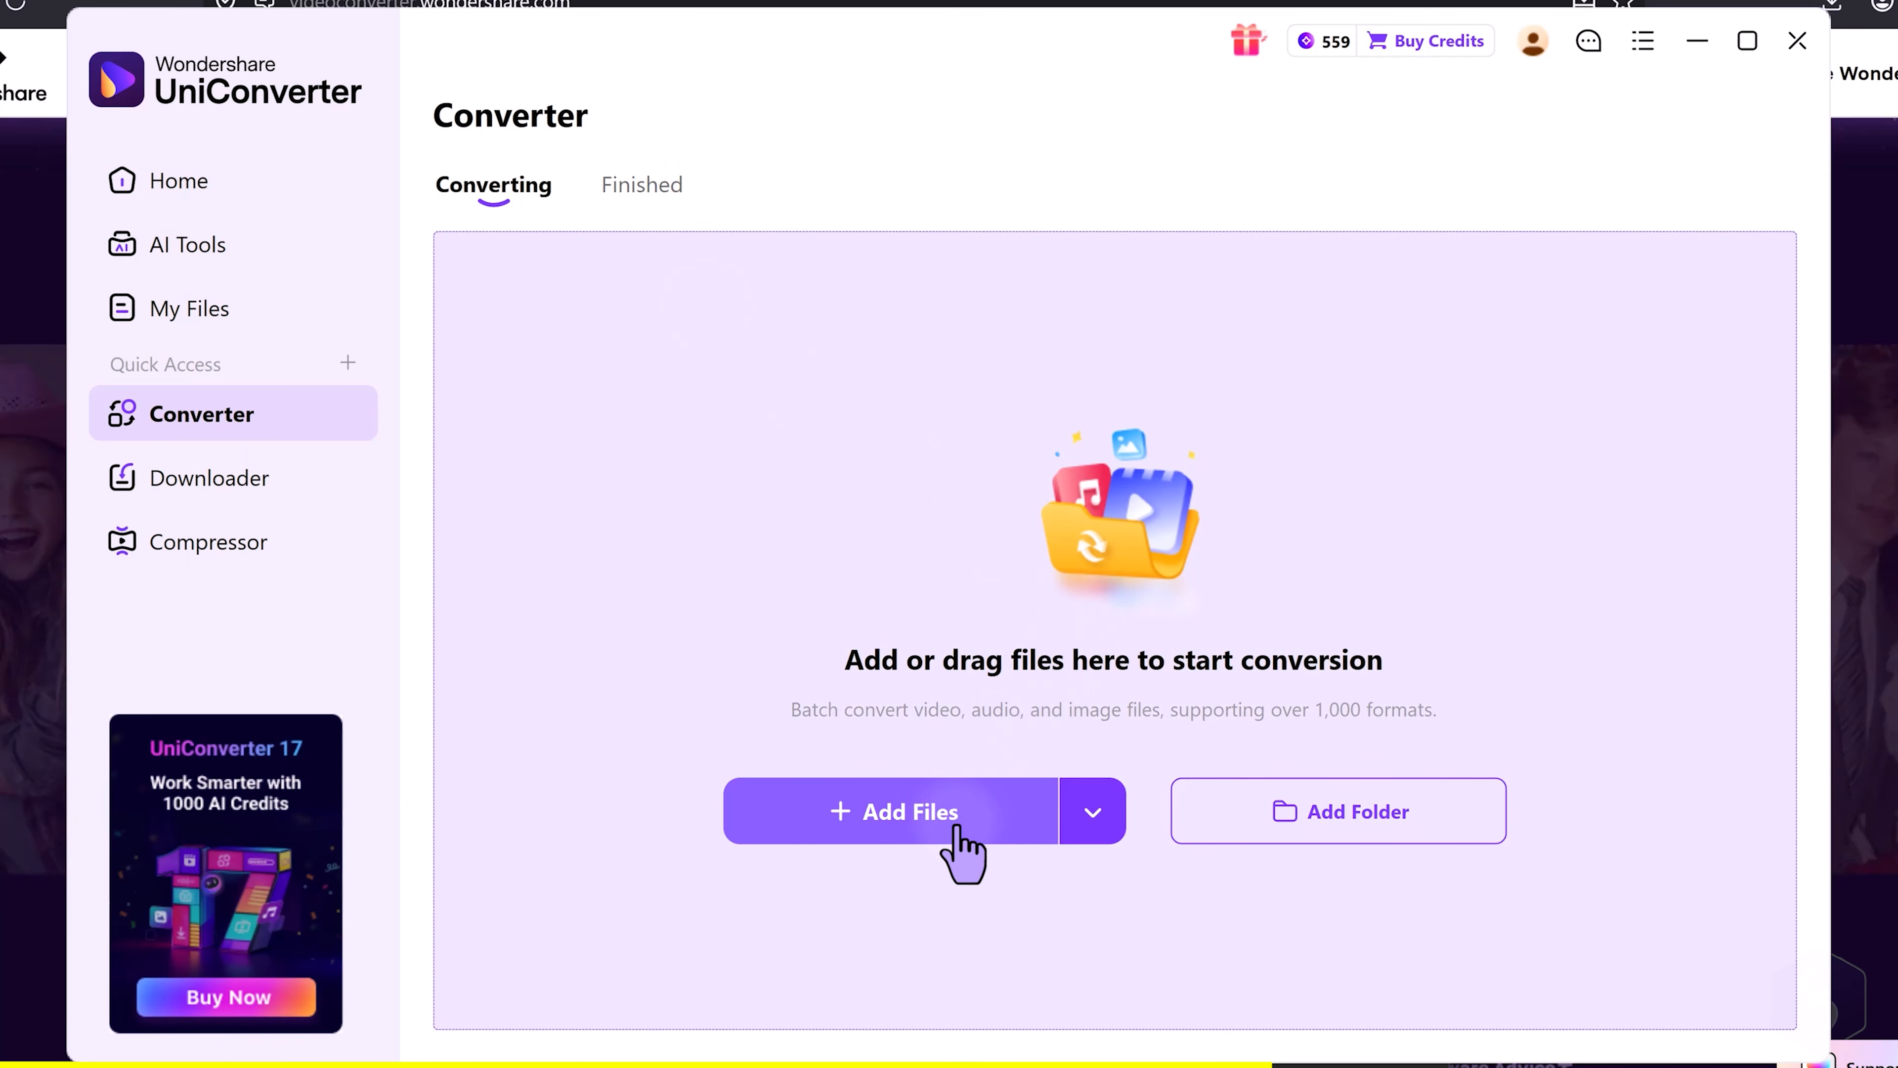
pyautogui.click(945, 815)
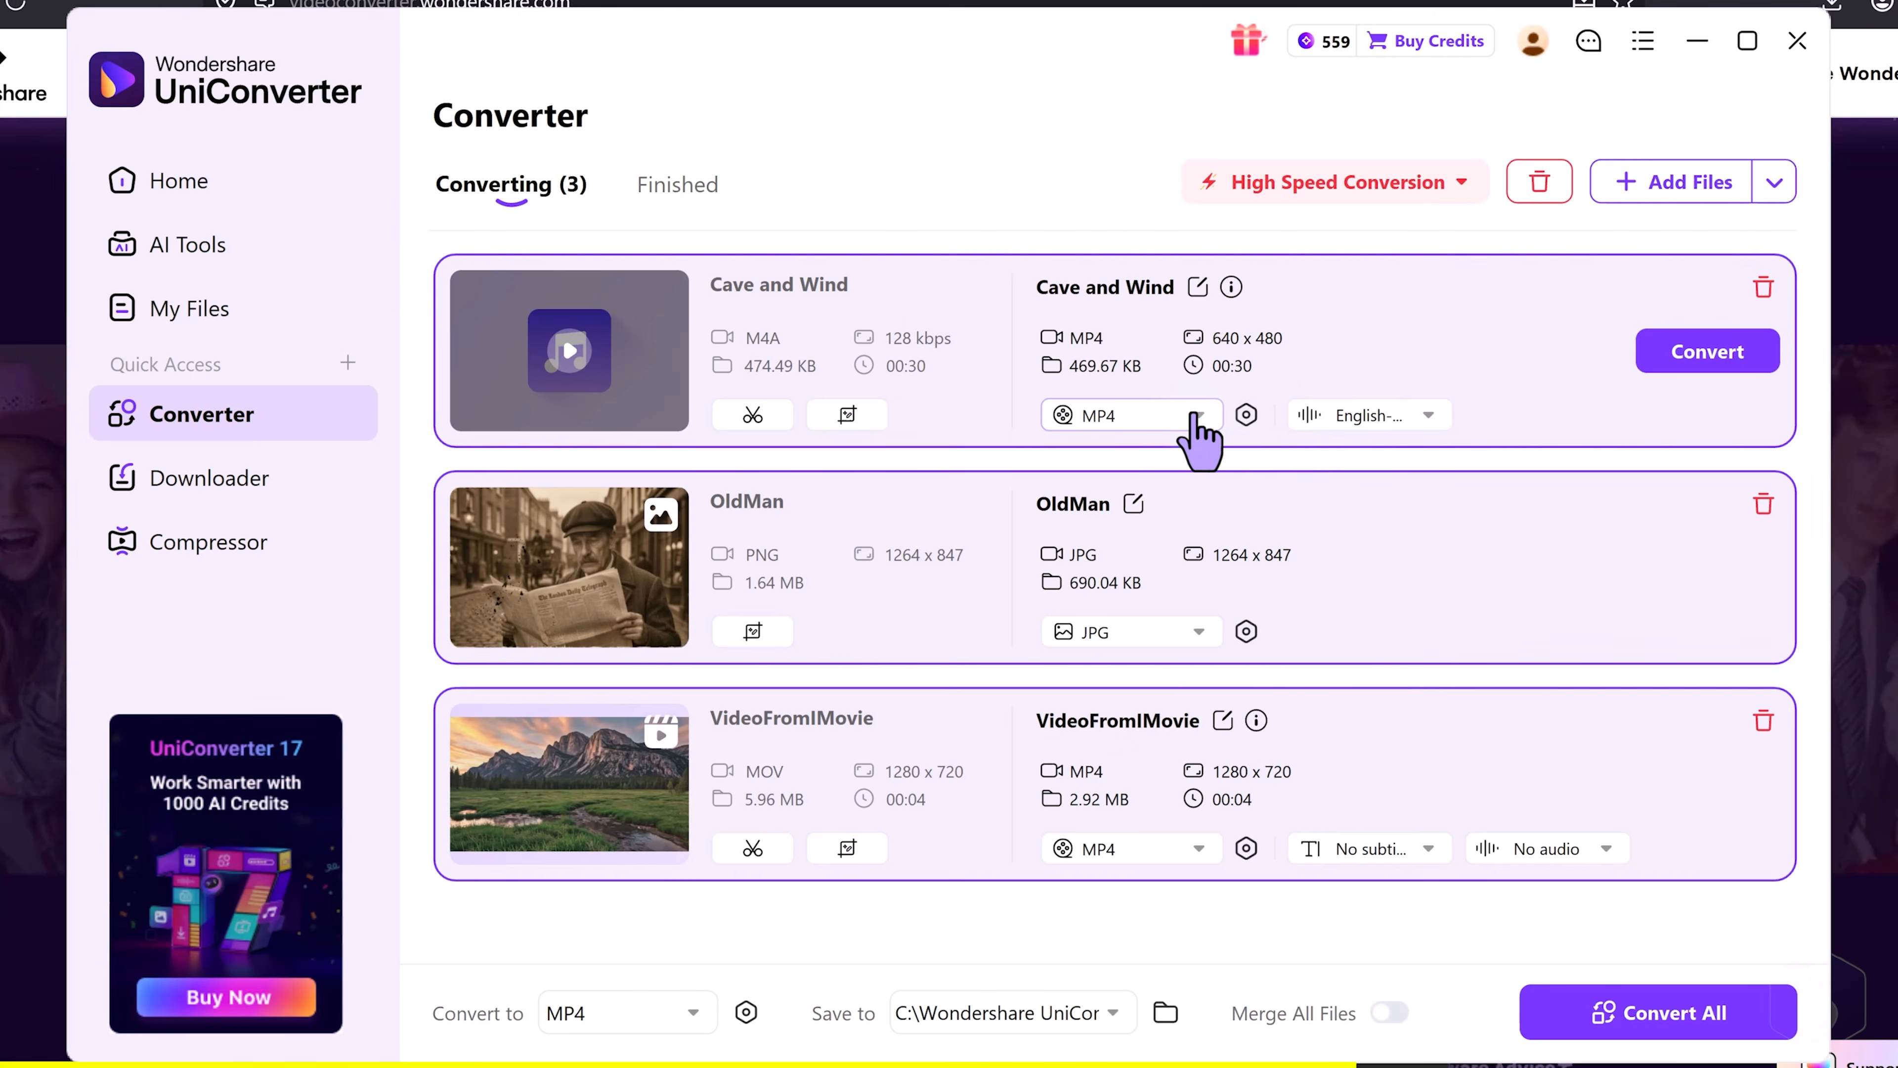
pyautogui.click(1195, 418)
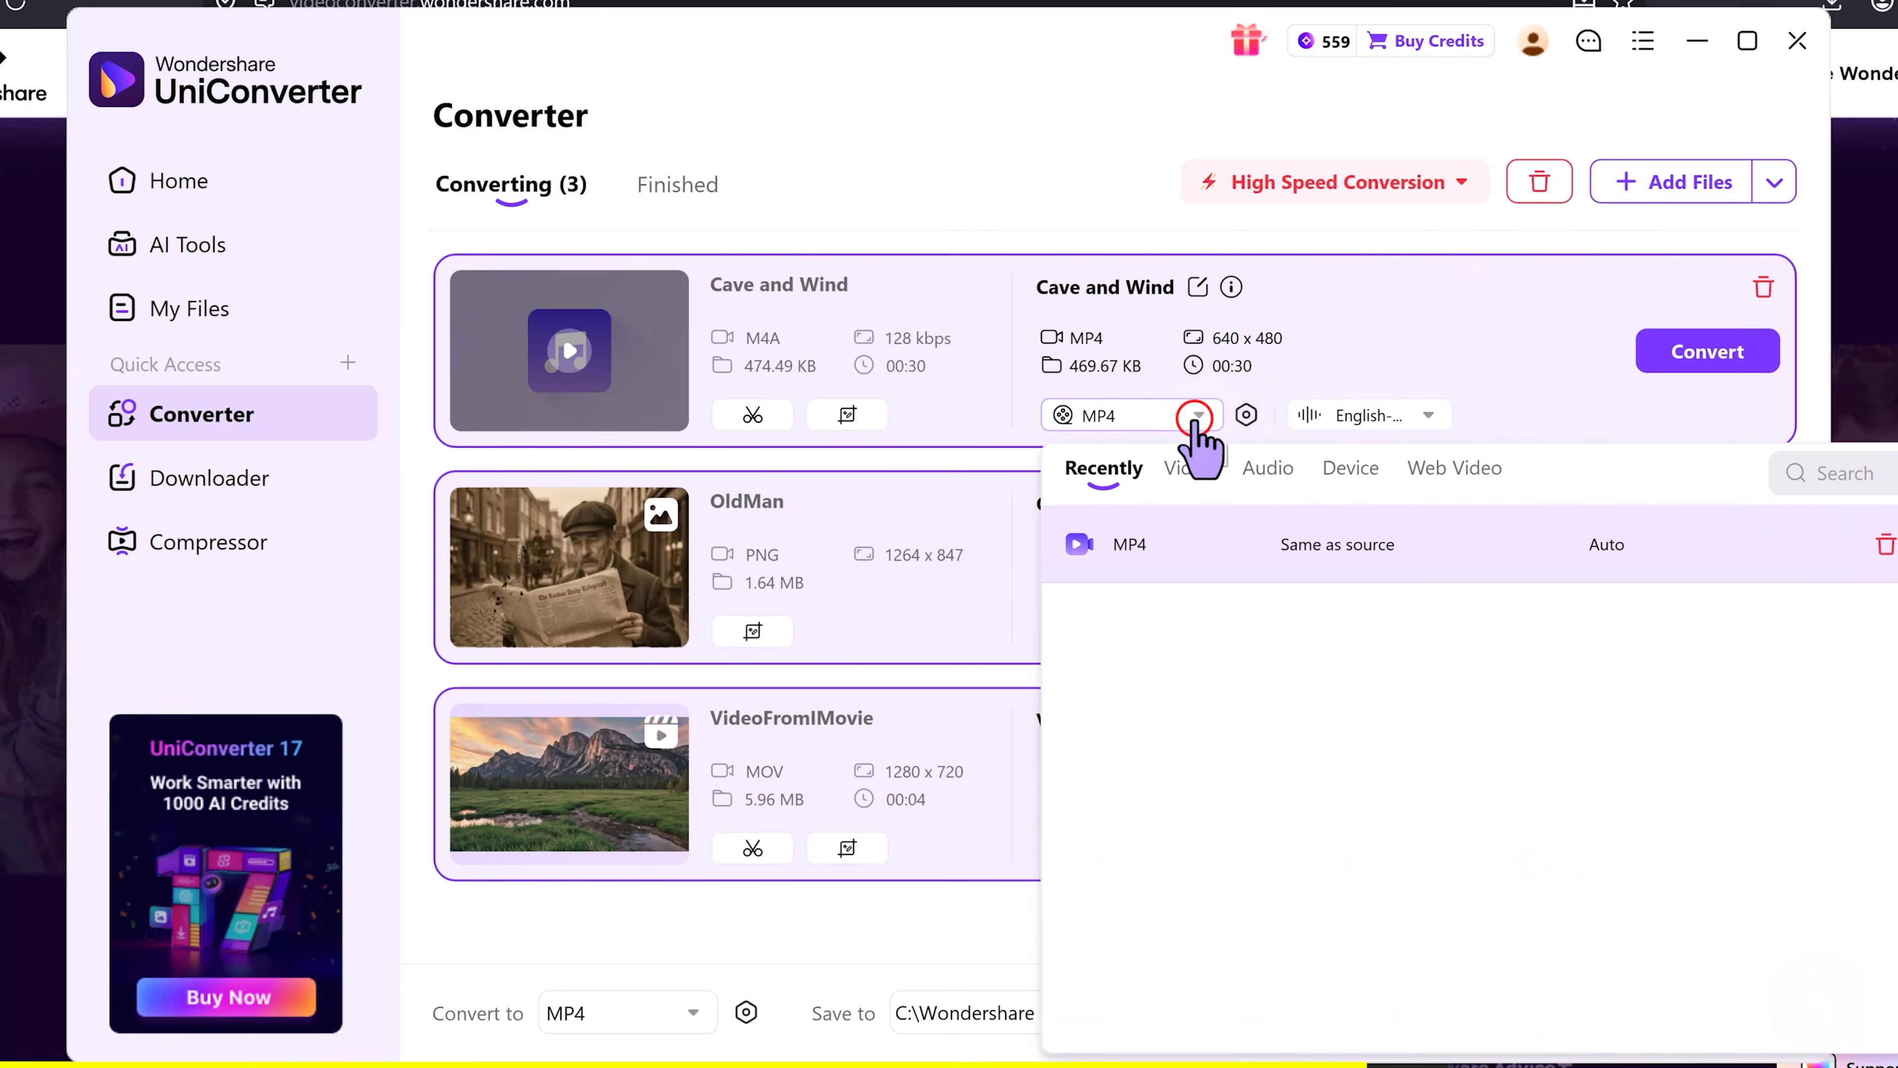
pyautogui.click(1184, 469)
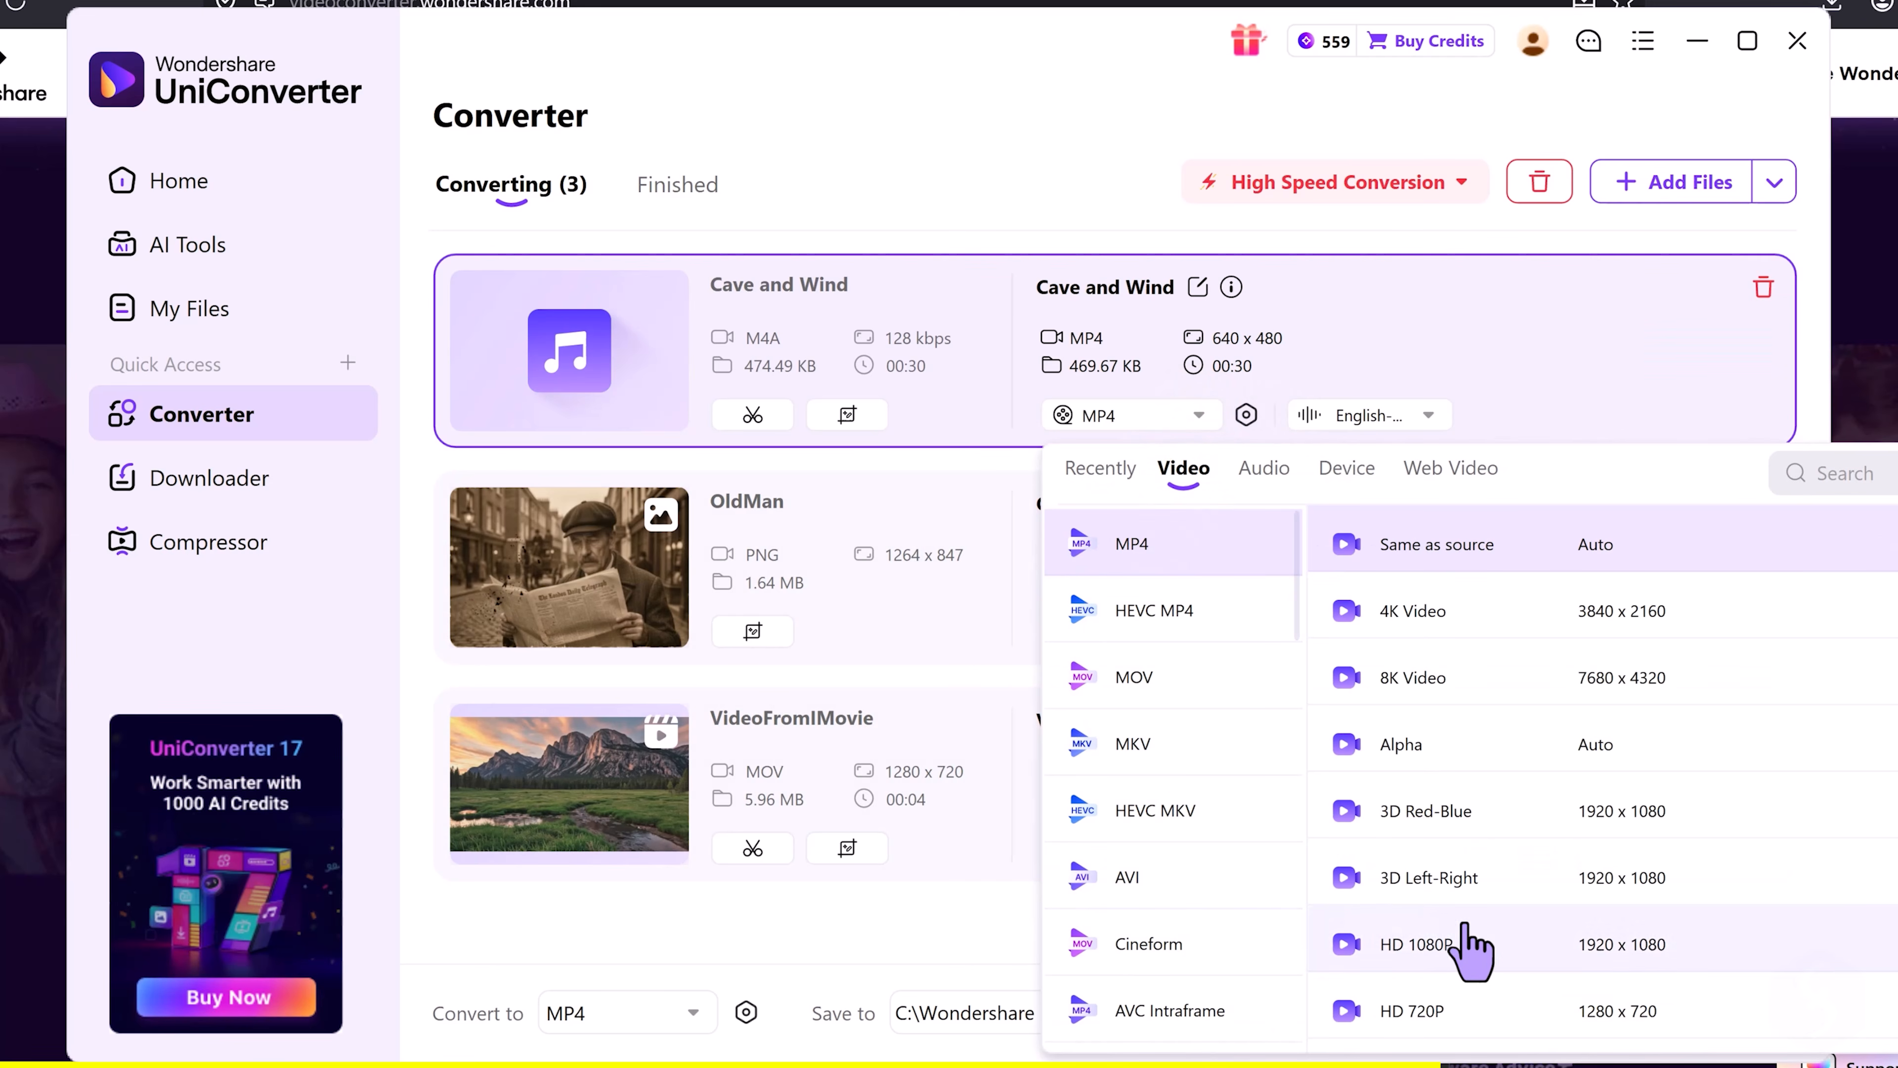
pyautogui.scroll(-5, 1207, 893)
pyautogui.scroll(-3, 1200, 890)
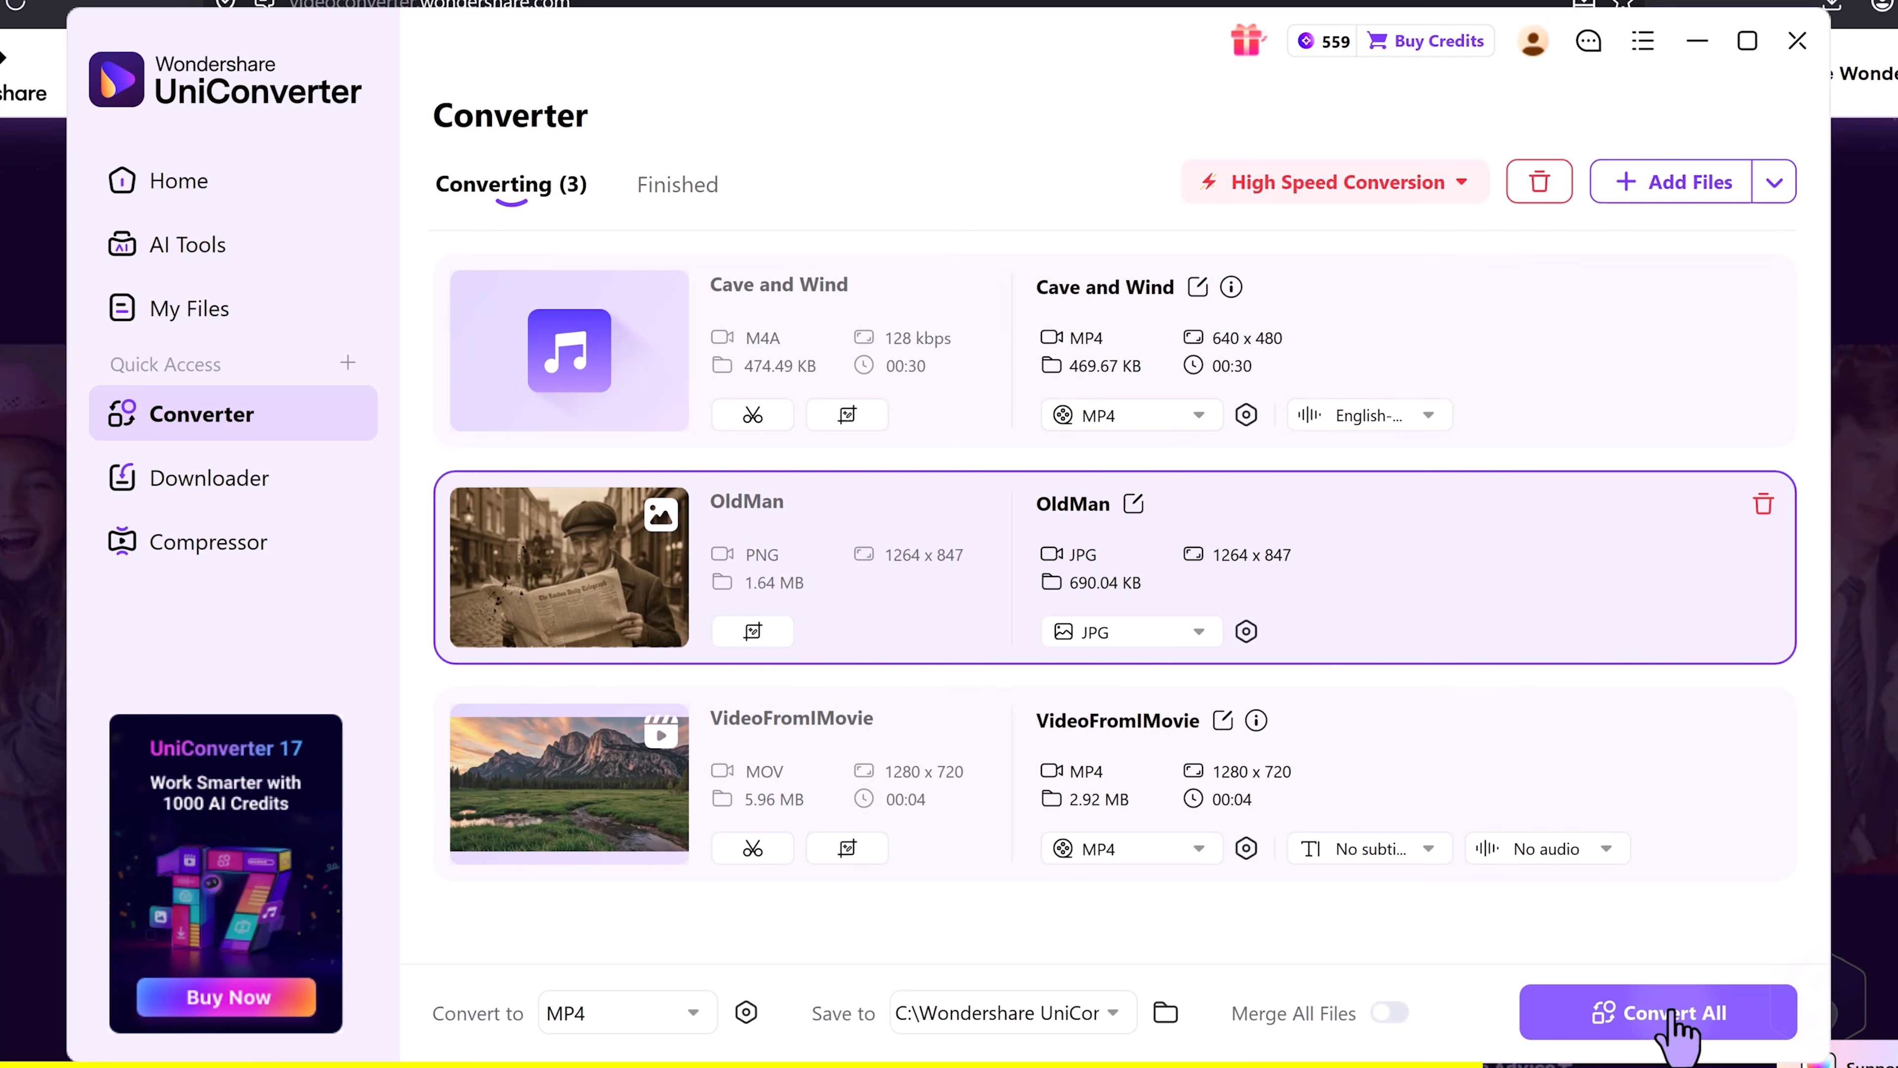
pyautogui.click(1672, 1013)
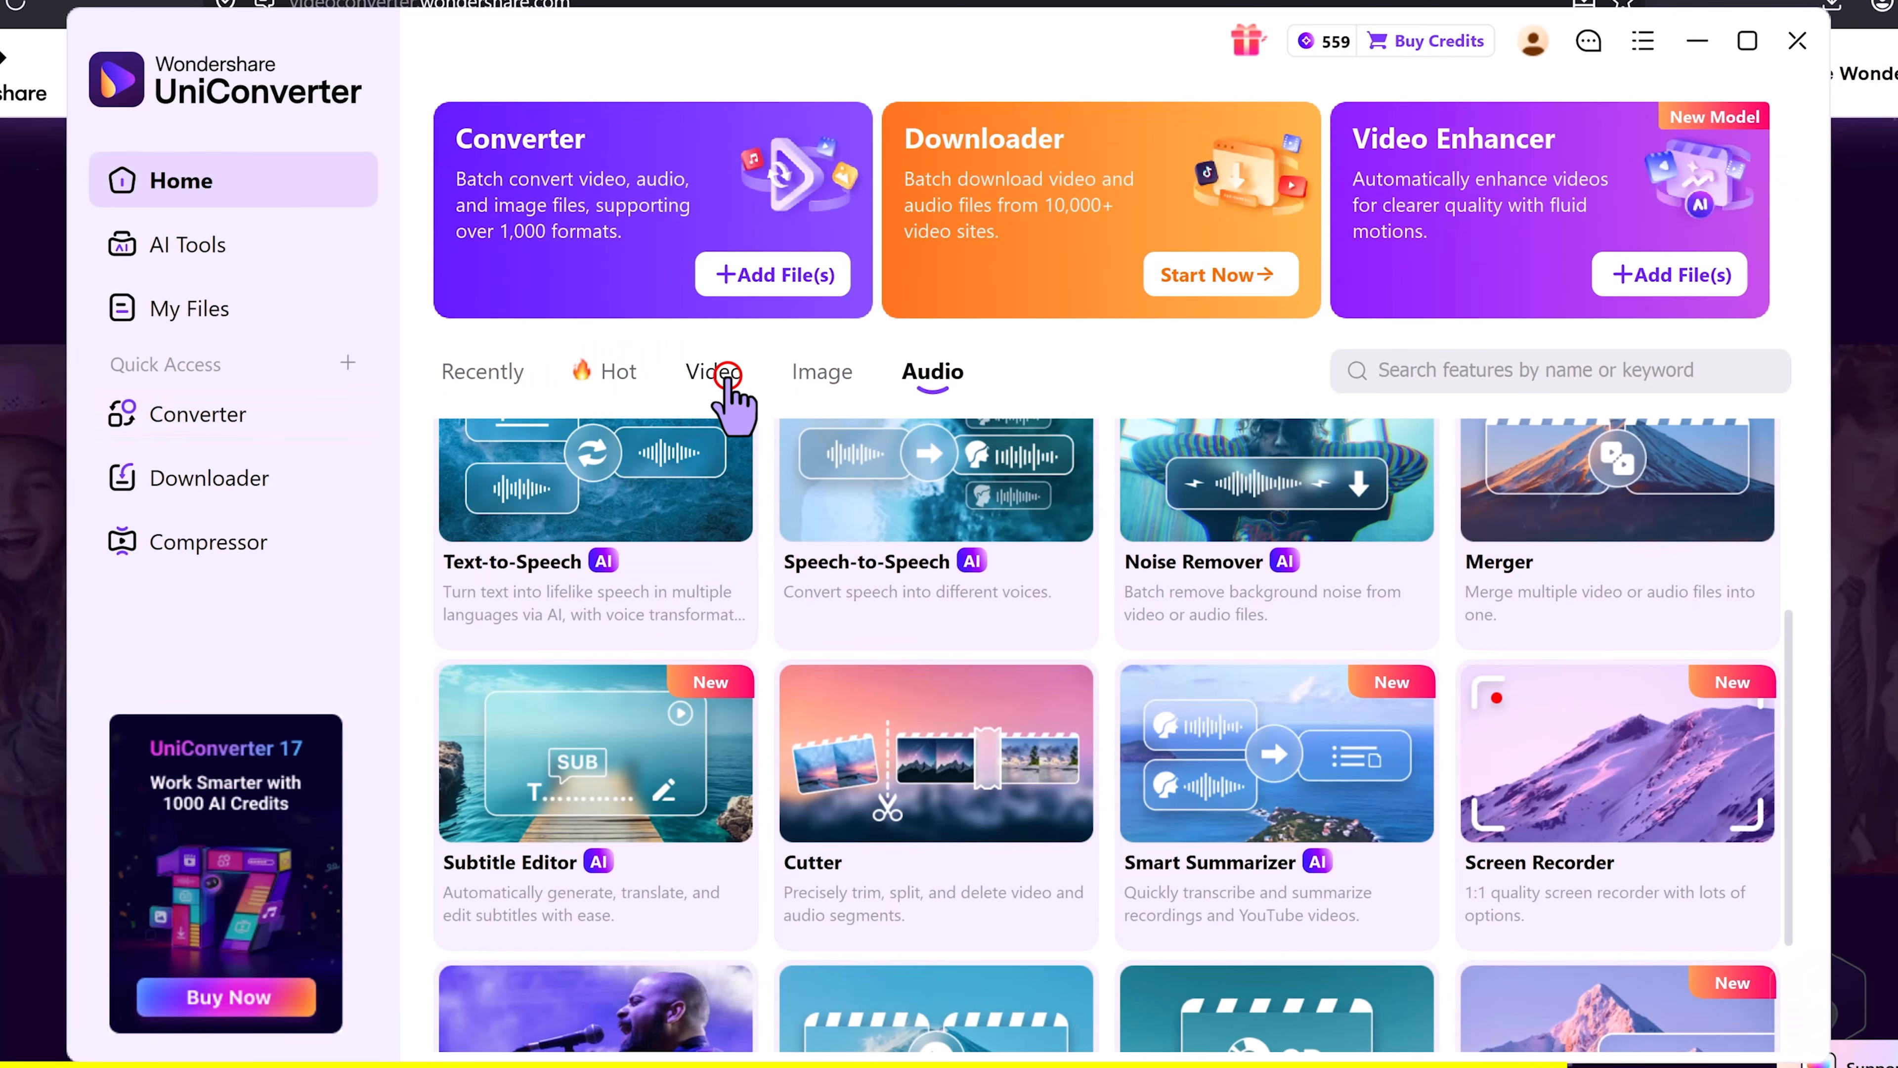
# Look through the video and audio tool collections on the UniConverter home page.
pyautogui.click(717, 372)
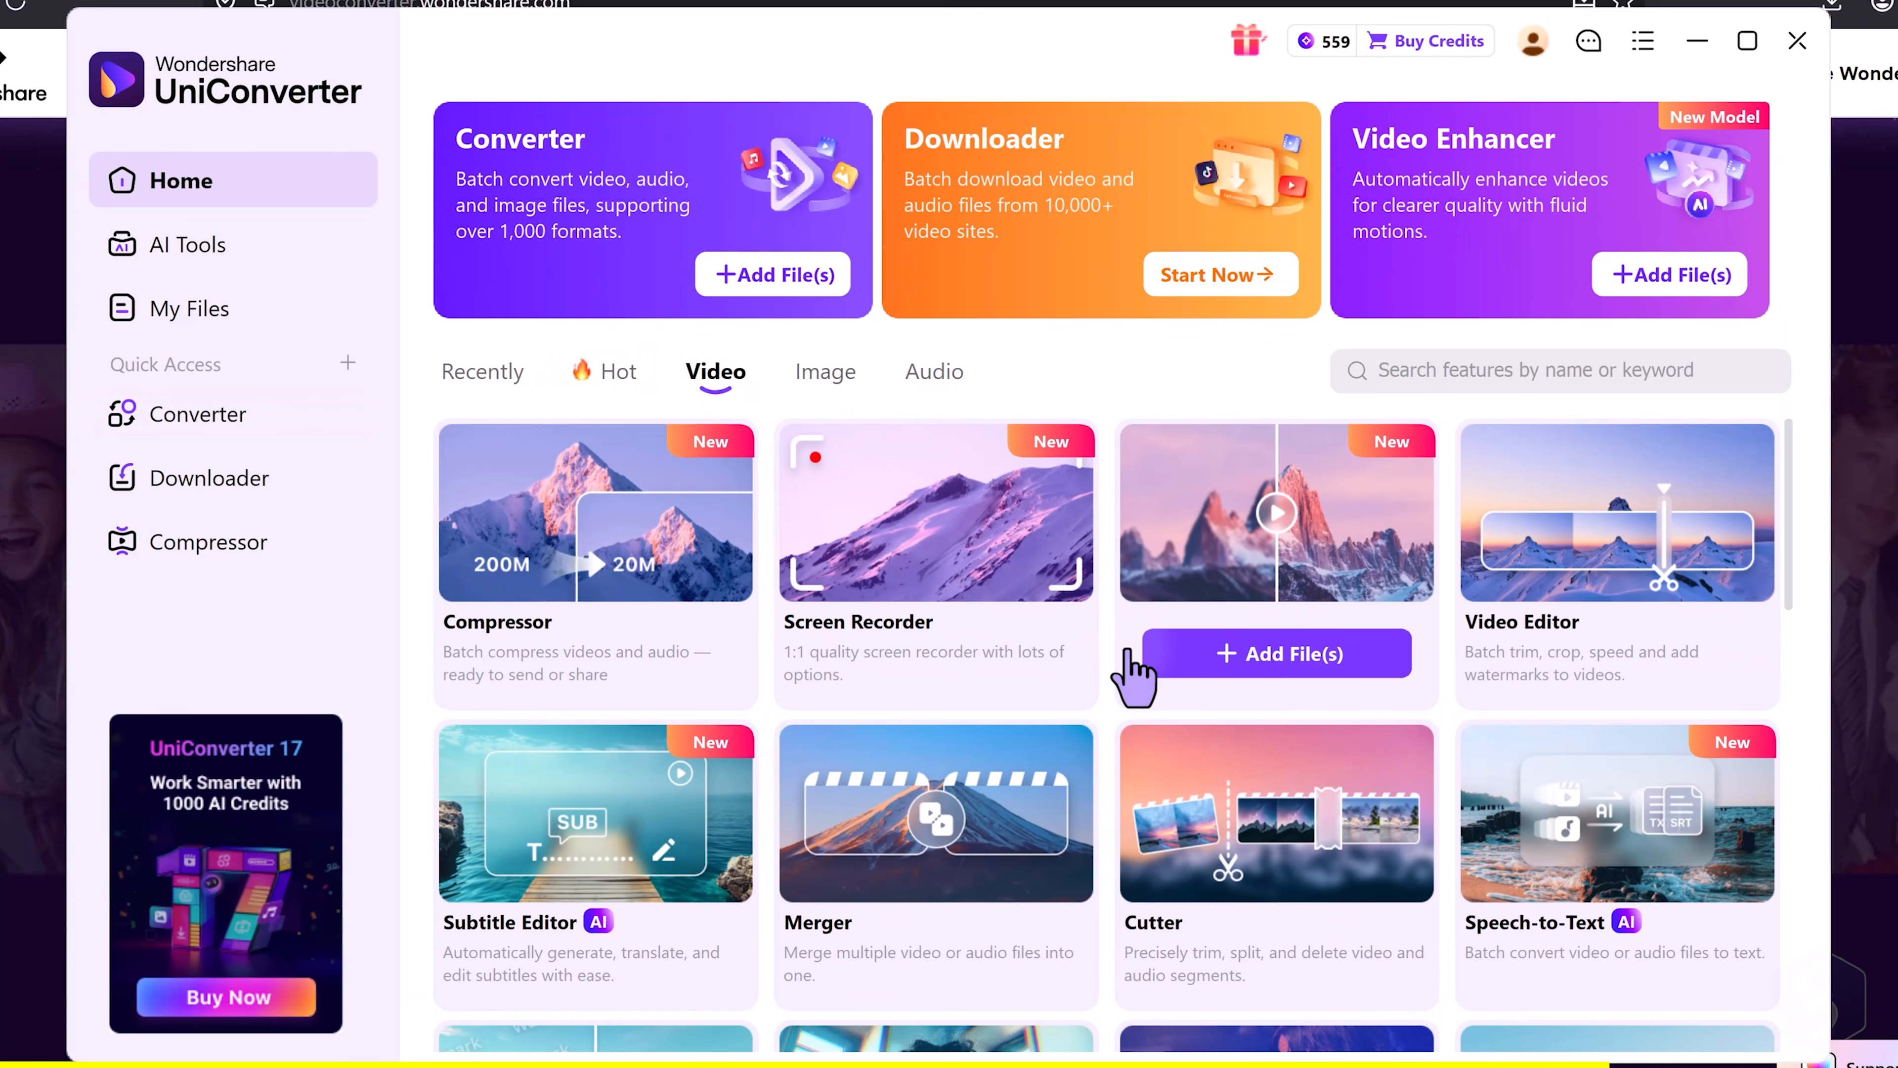
pyautogui.scroll(-5, 1132, 673)
pyautogui.scroll(4, 1132, 673)
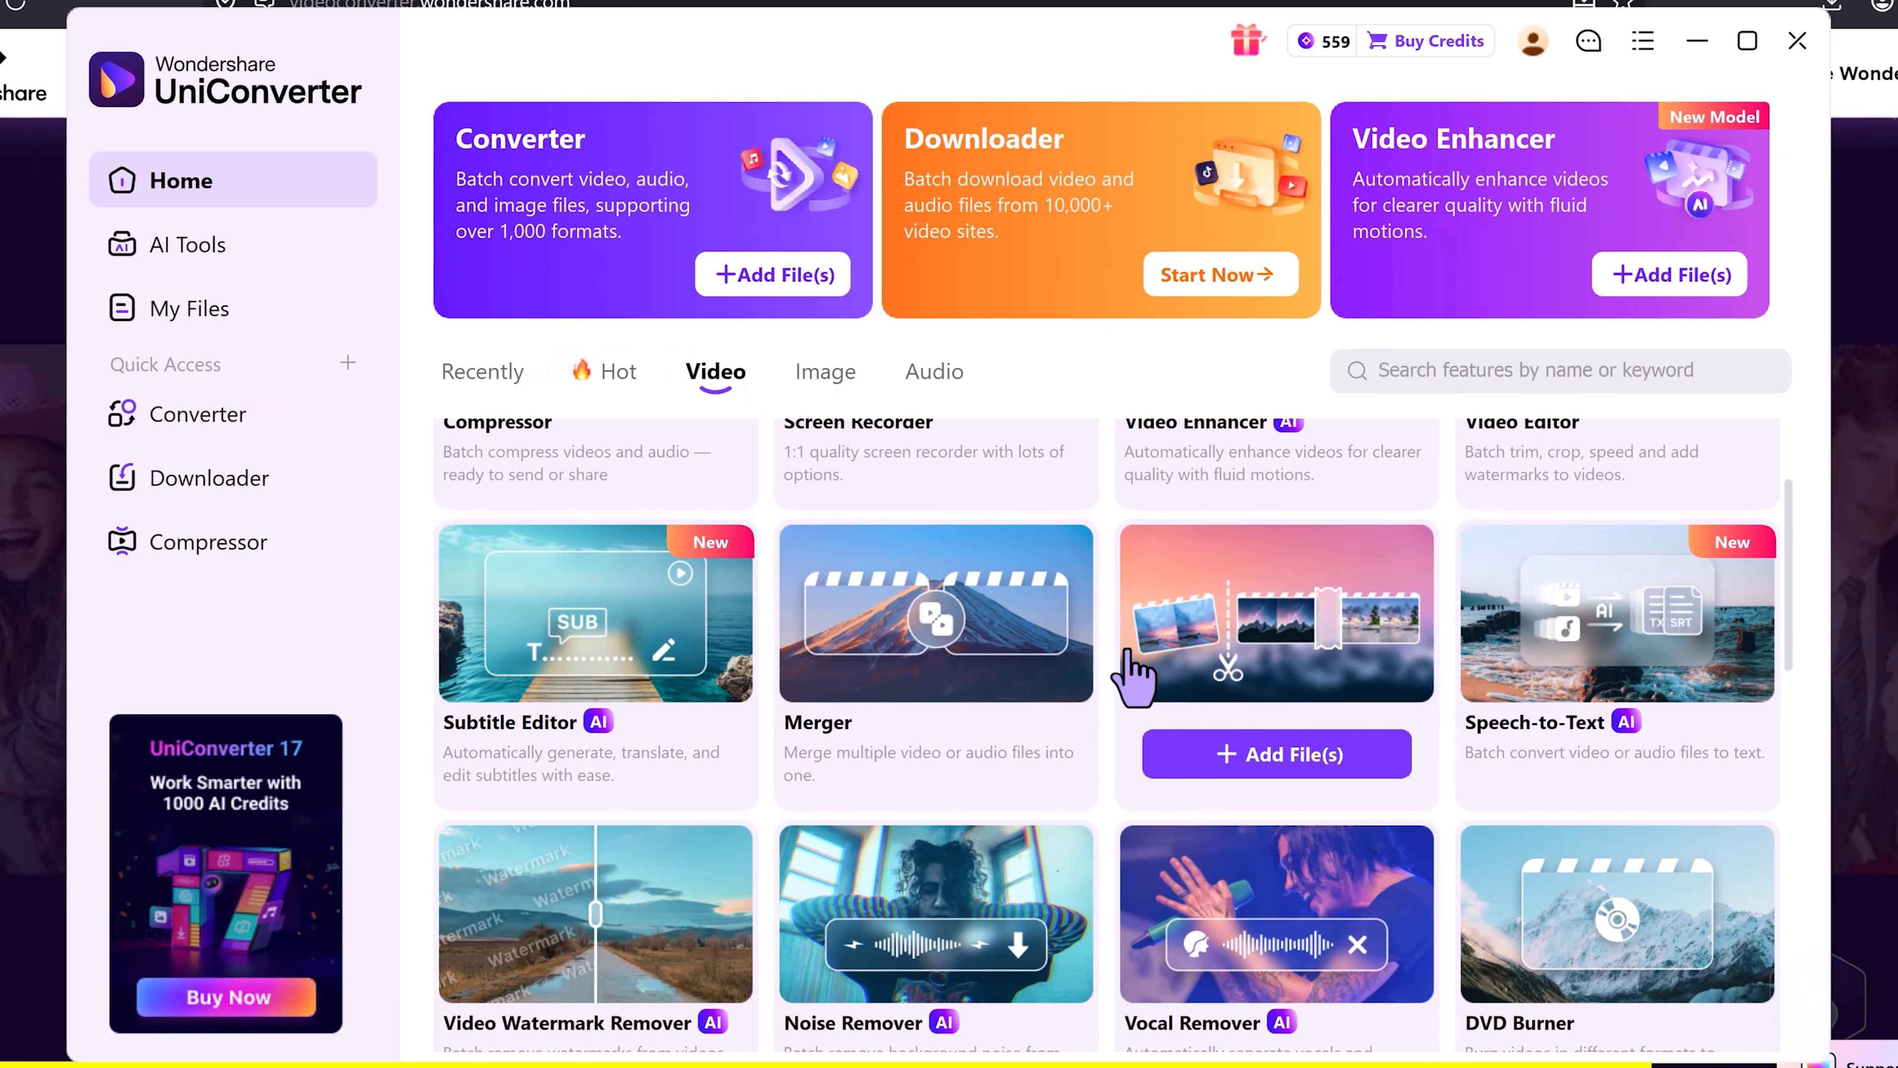
pyautogui.scroll(-2, 1132, 673)
pyautogui.scroll(-1, 1132, 672)
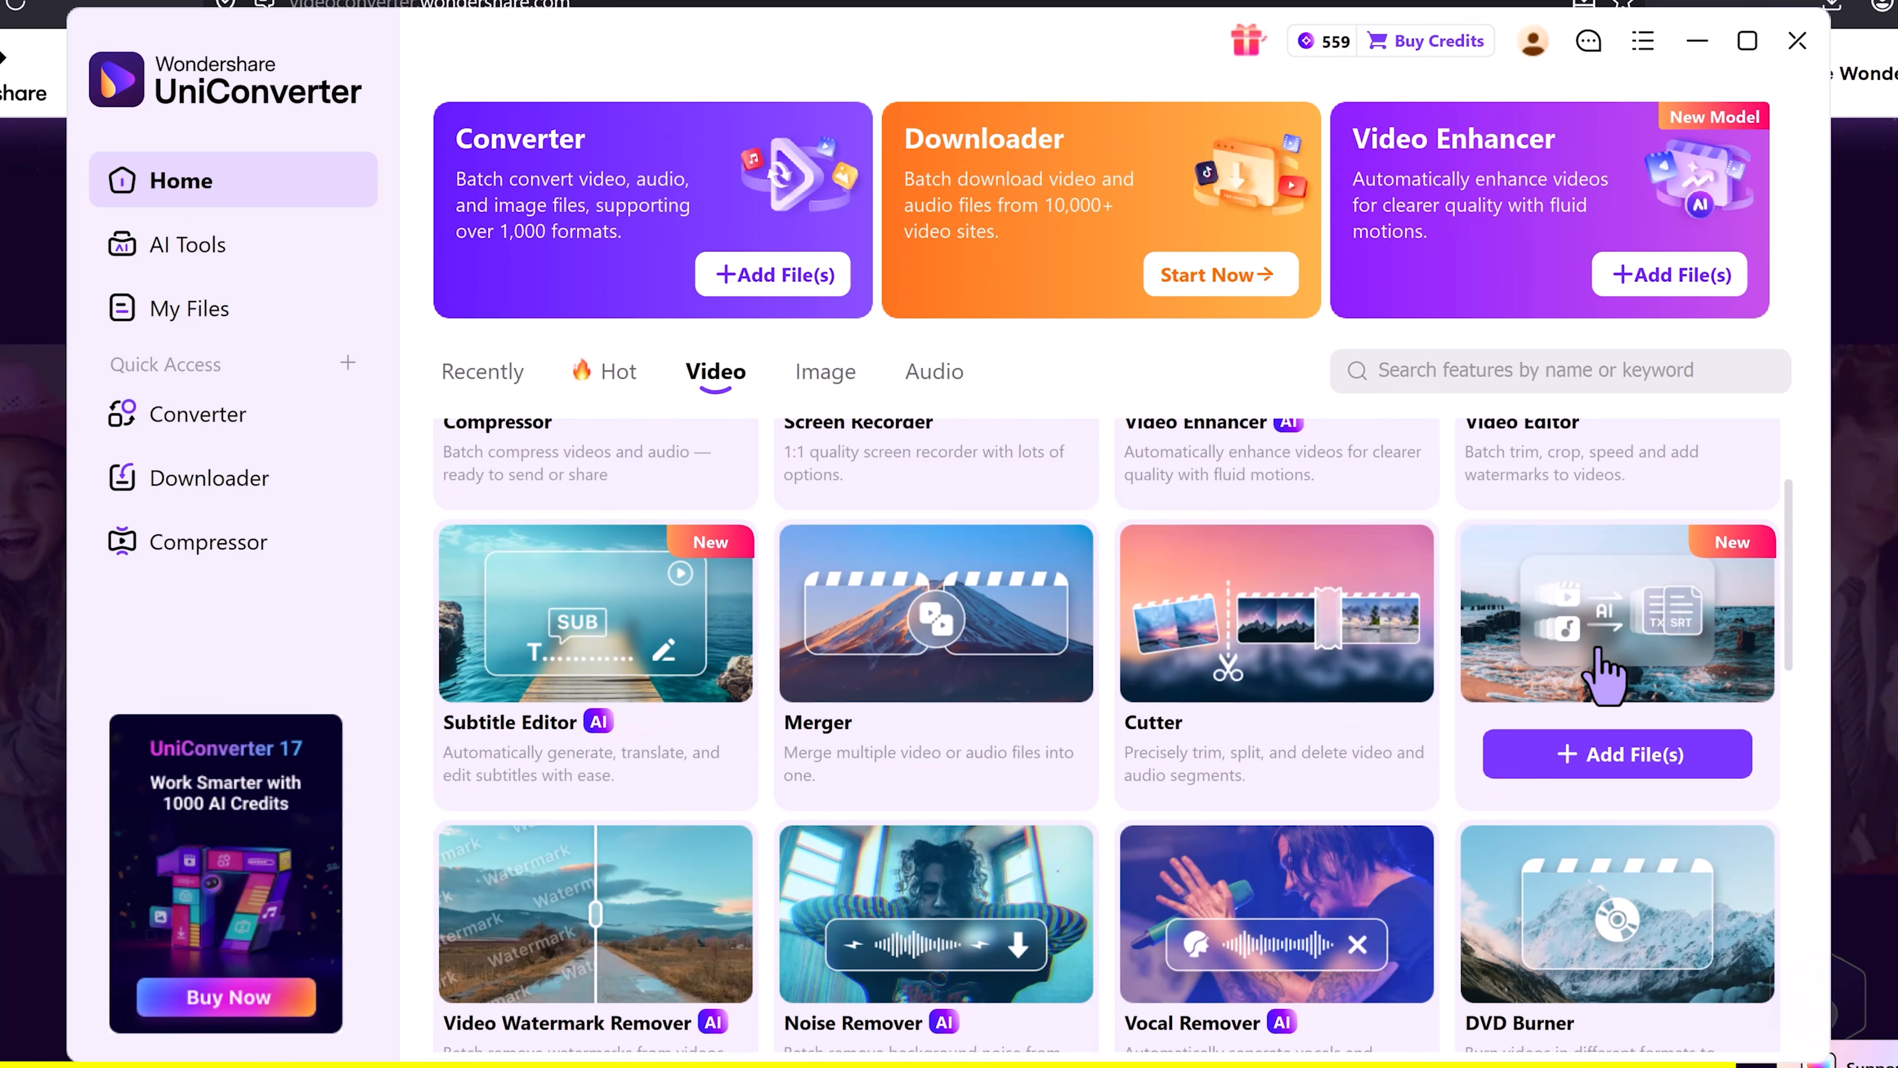
pyautogui.scroll(3, 964, 523)
pyautogui.click(935, 371)
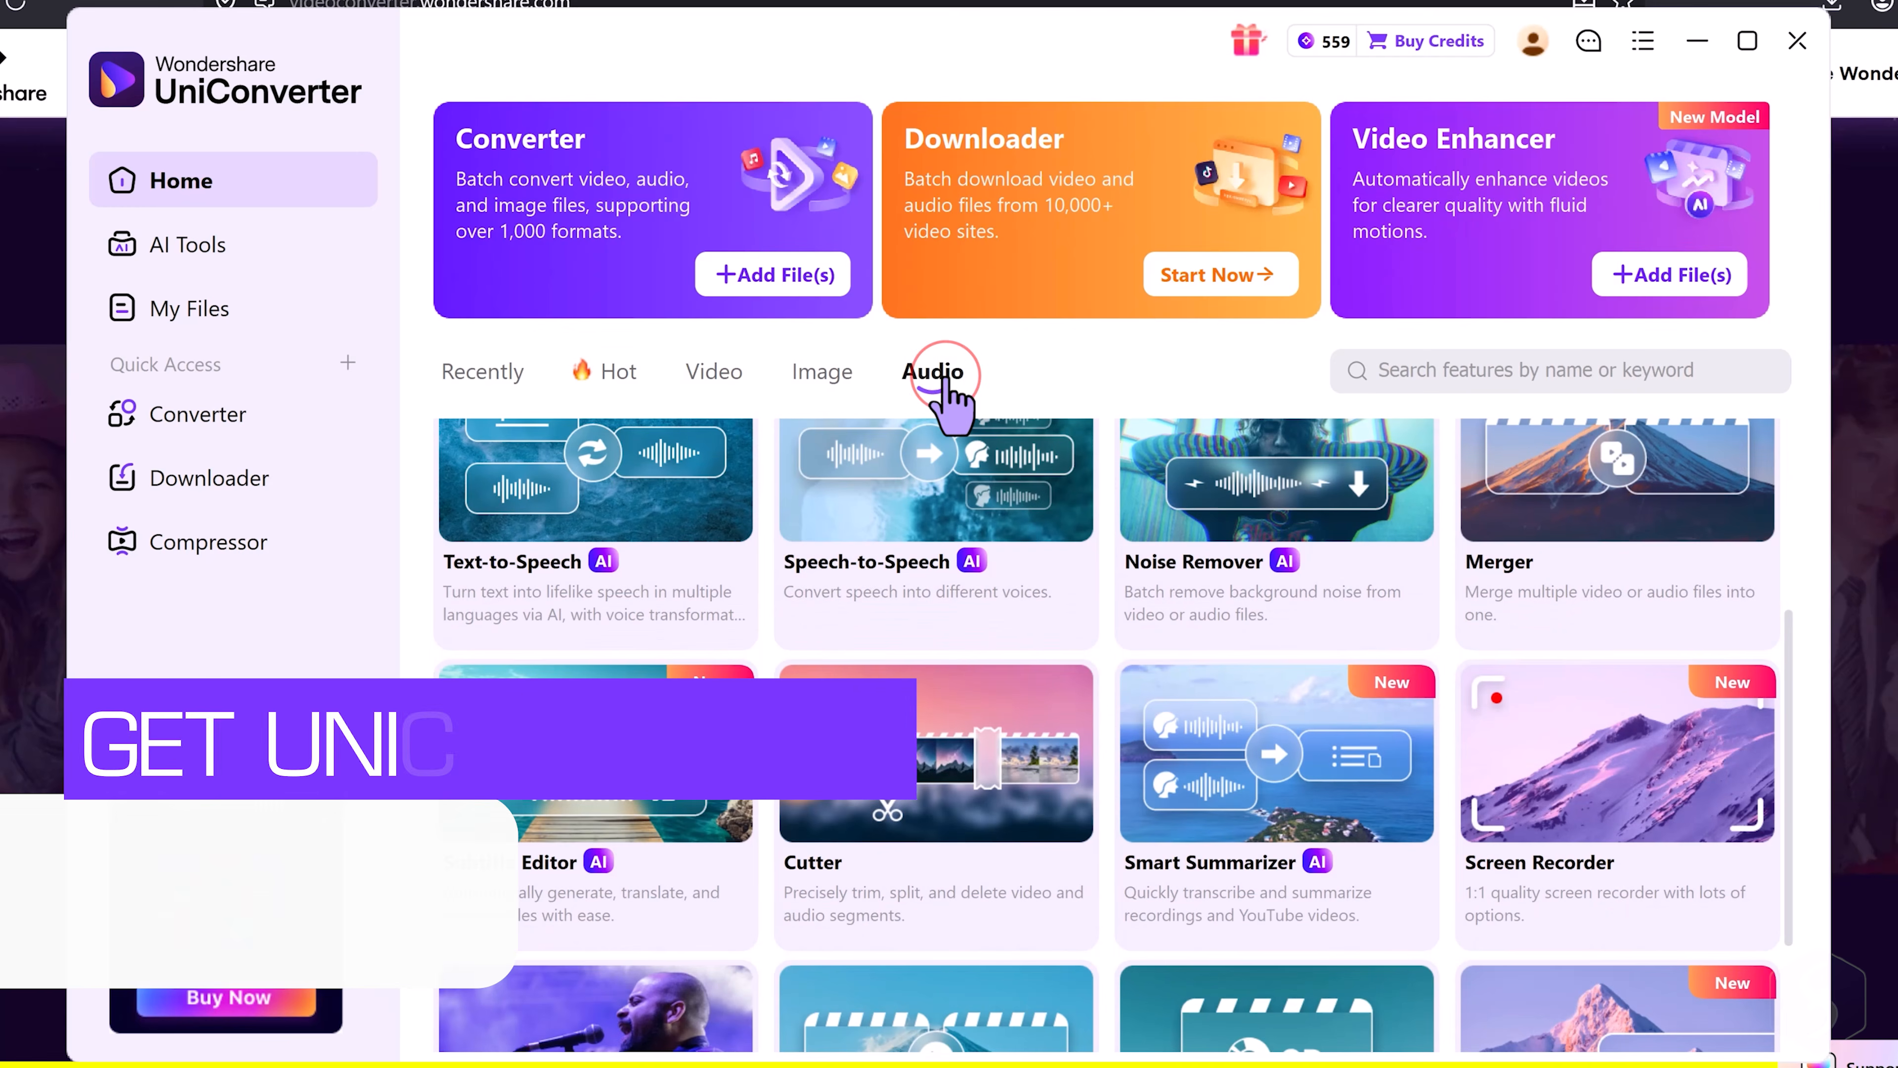
pyautogui.scroll(3, 793, 568)
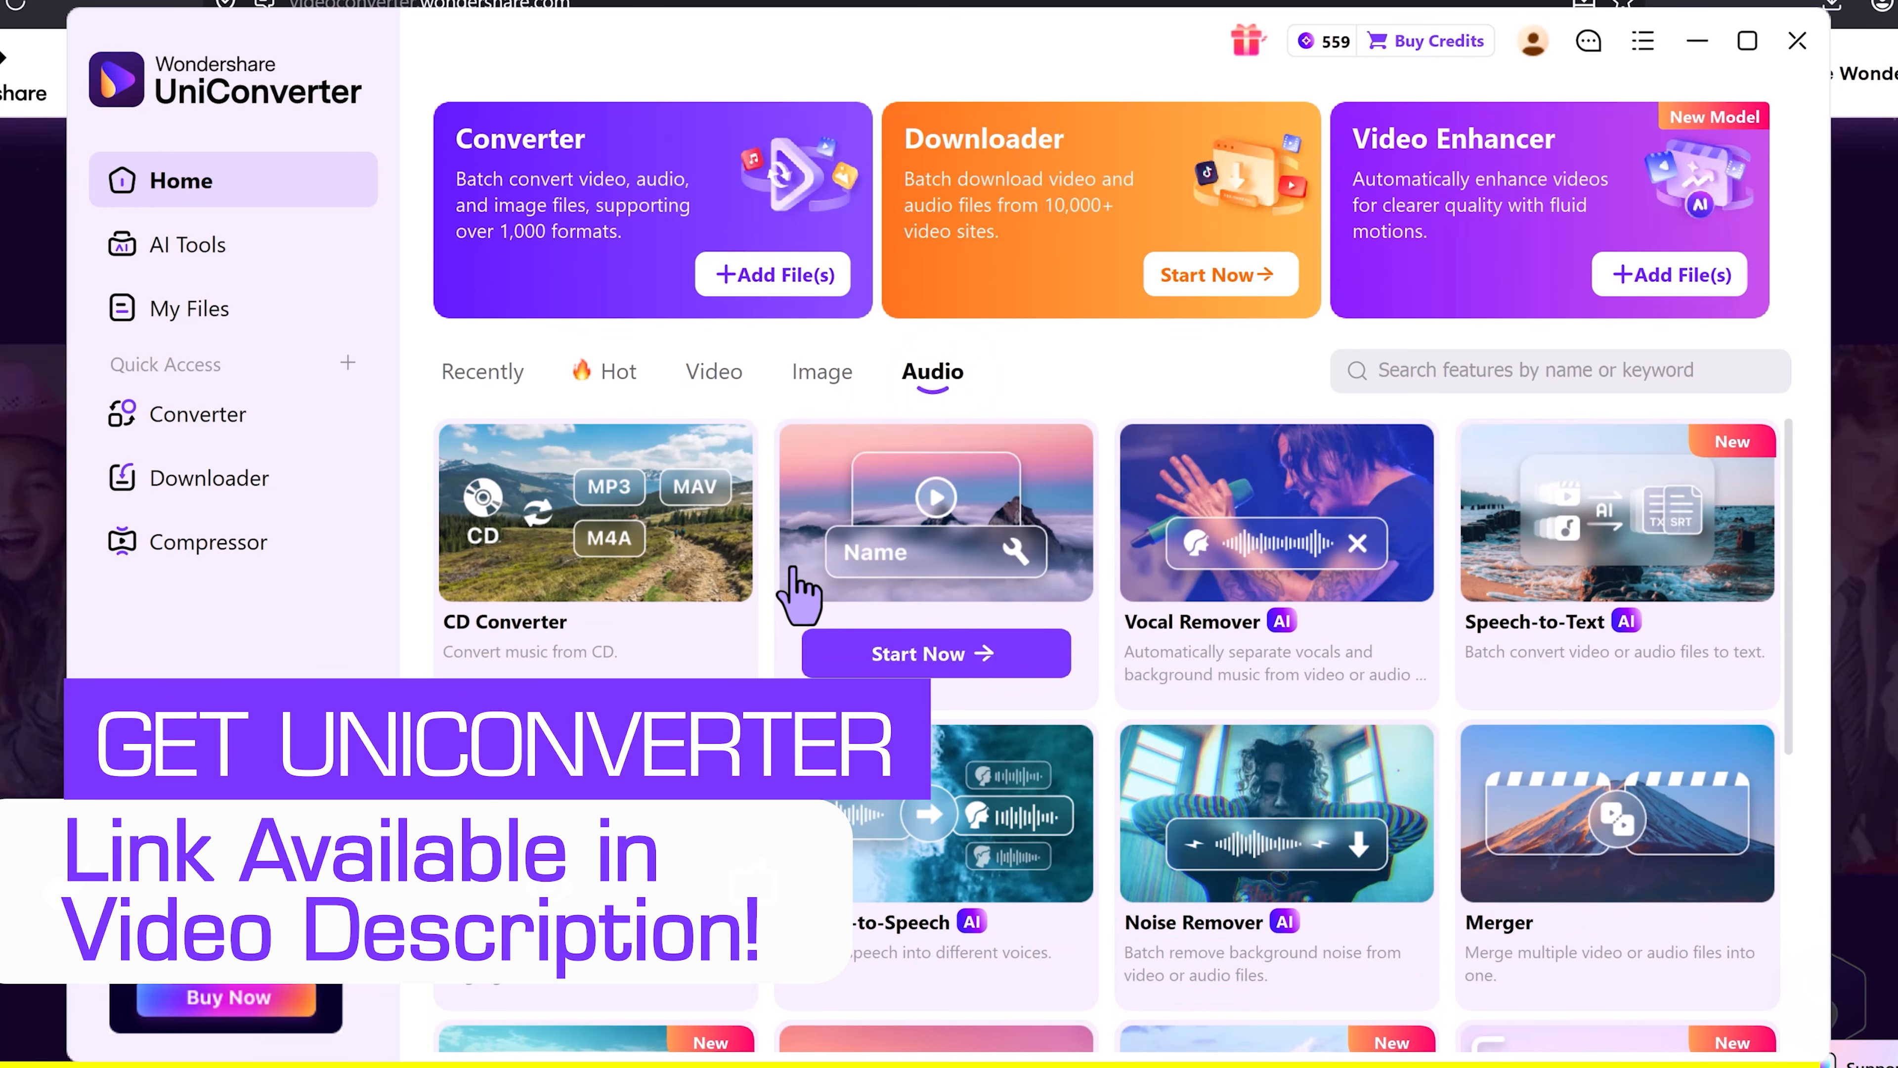
pyautogui.scroll(-5, 1112, 829)
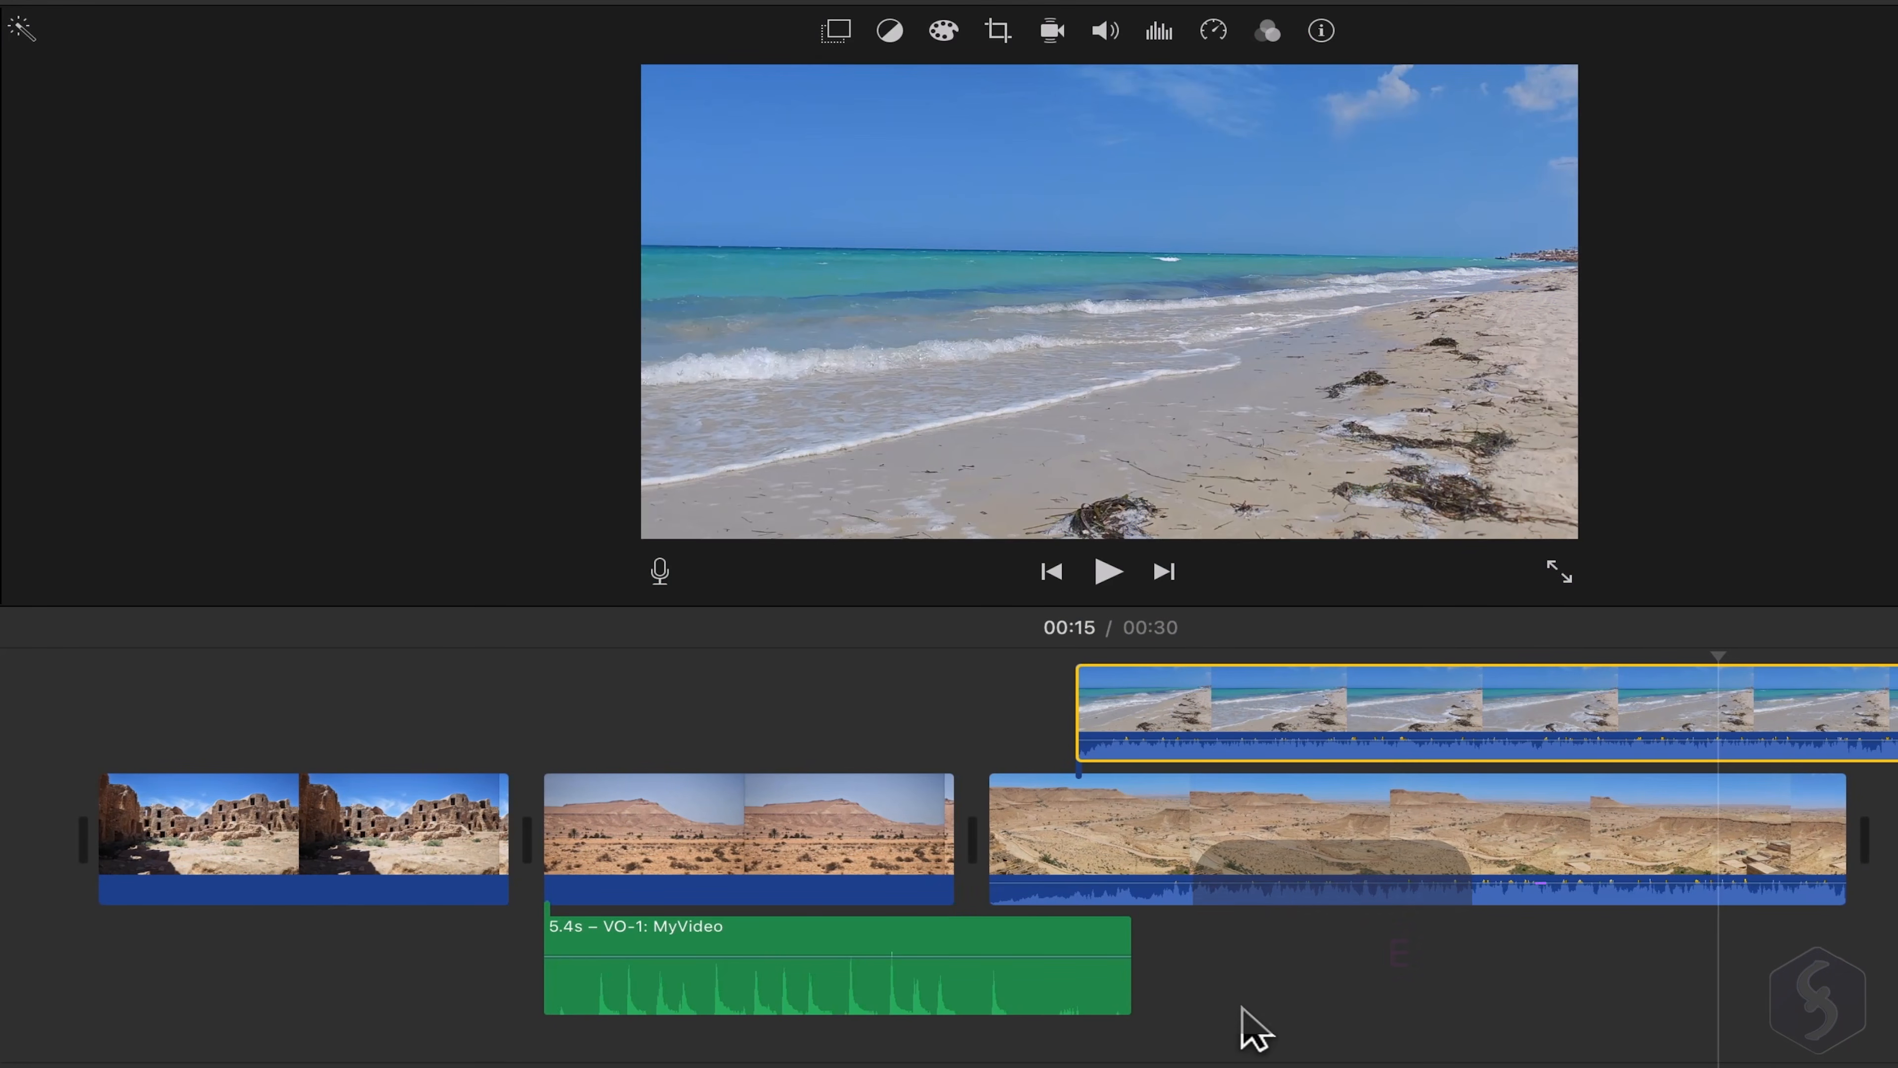
# Switch to iMovie and move the ruins clip behind the rocky mountain clip in the main track.
pyautogui.click(885, 894)
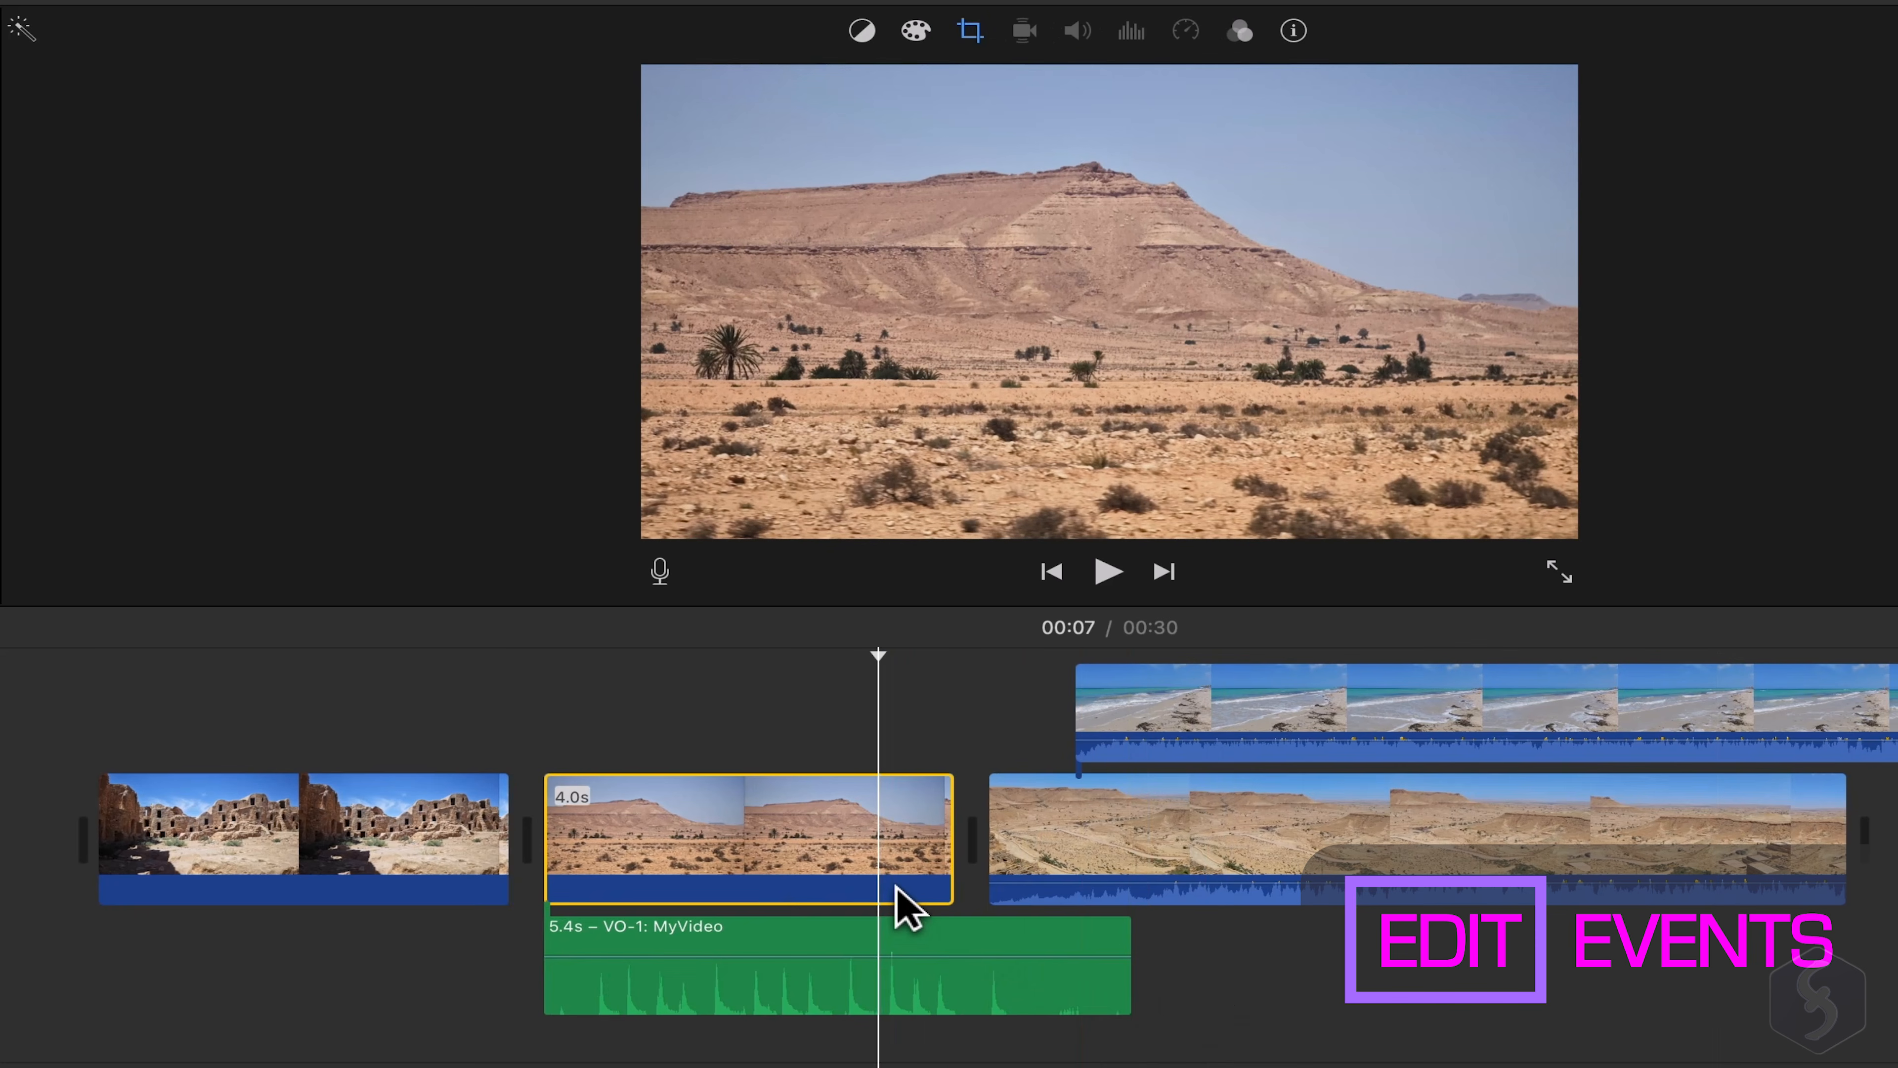
pyautogui.click(345, 868)
pyautogui.moveTo(258, 860); pyautogui.dragTo(919, 869)
# Try the ruins clip as an overlay above the mountain clip and undo the attempted repositioning.
pyautogui.moveTo(781, 880); pyautogui.dragTo(406, 750)
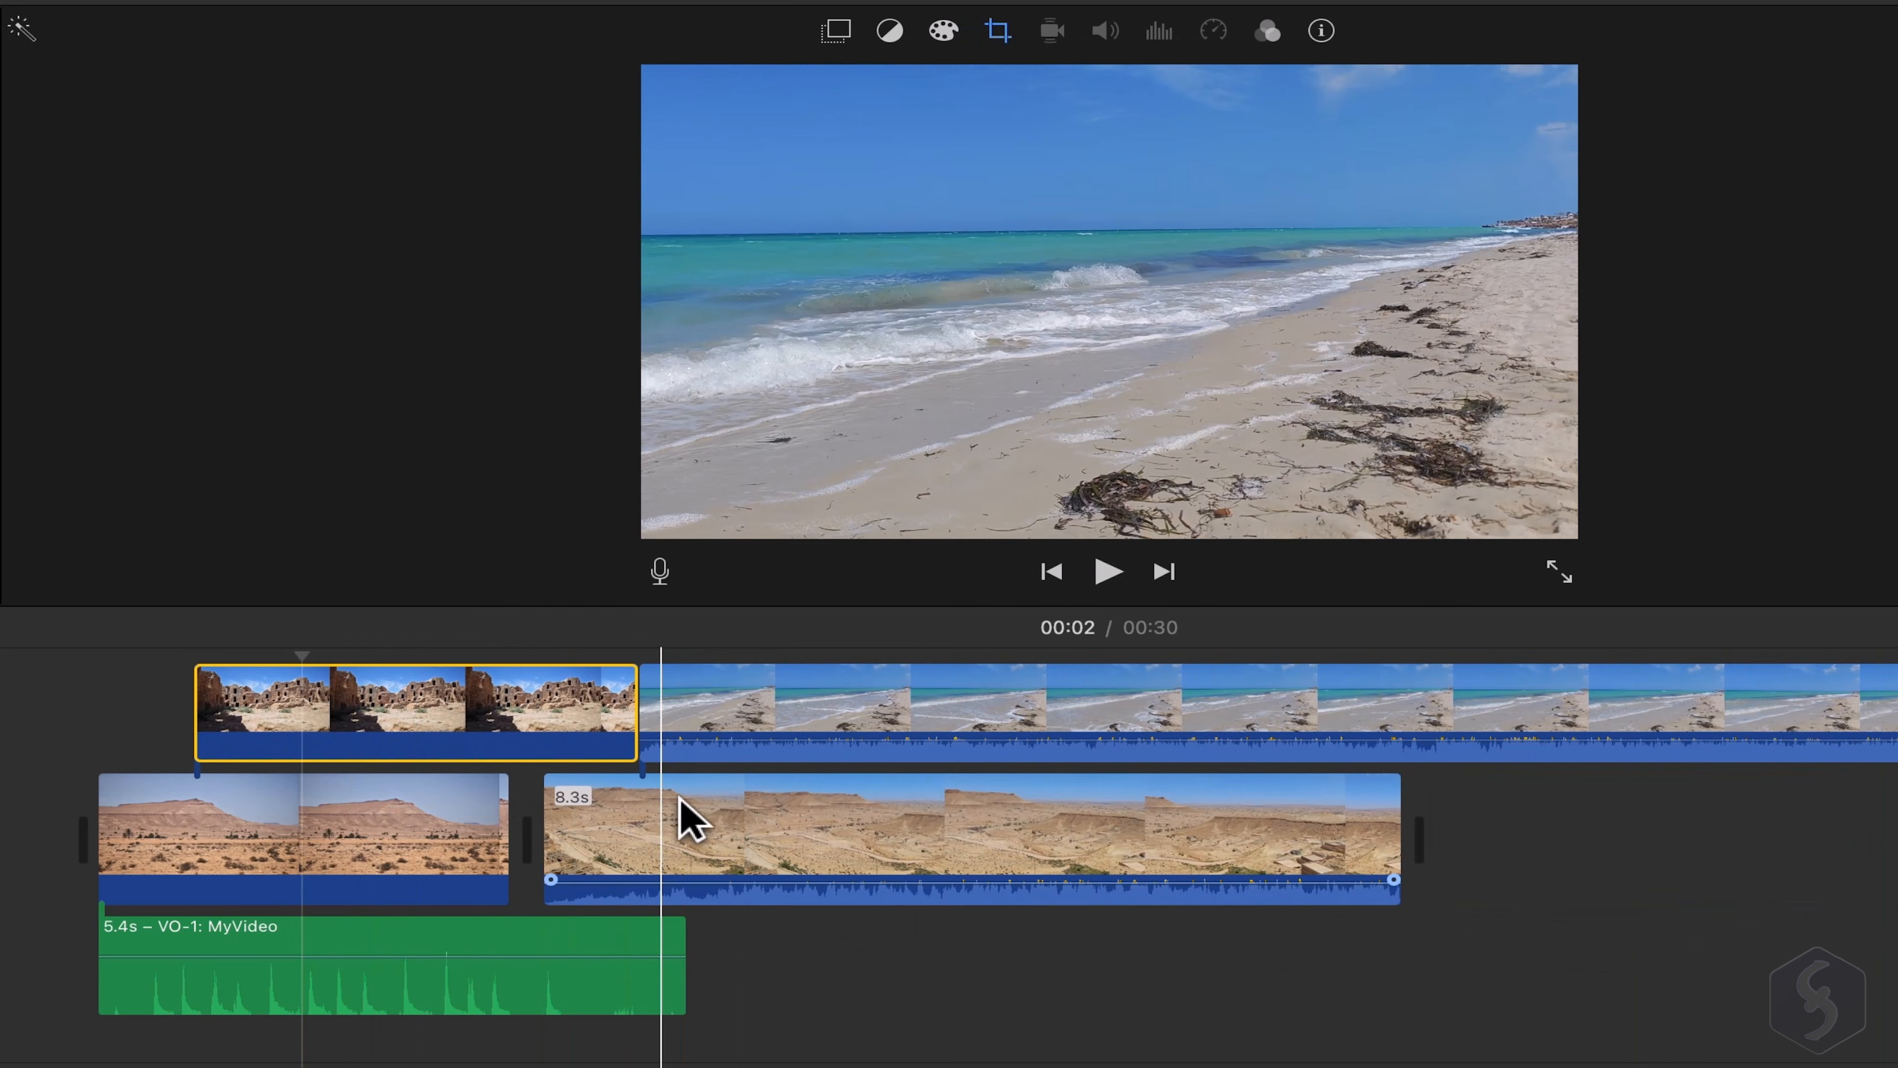
pyautogui.press('super+z')
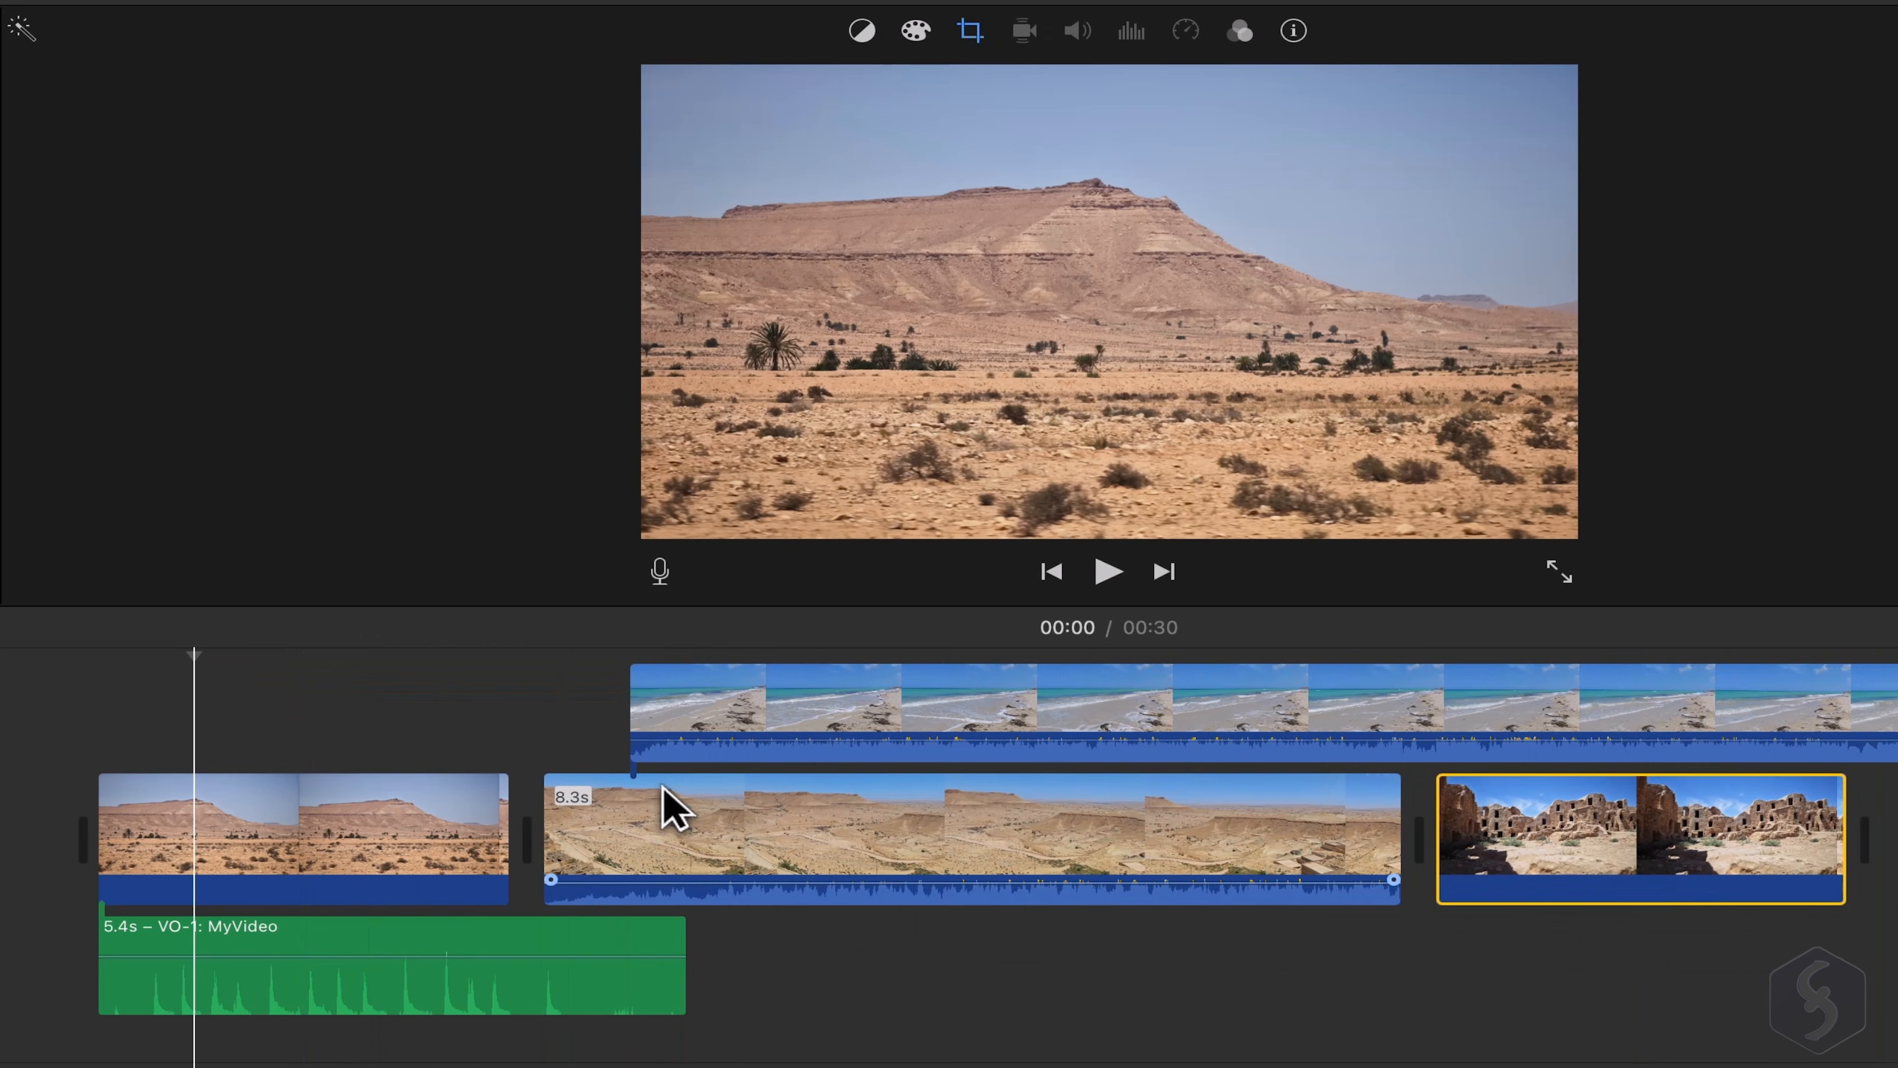
pyautogui.press('super+shift+z')
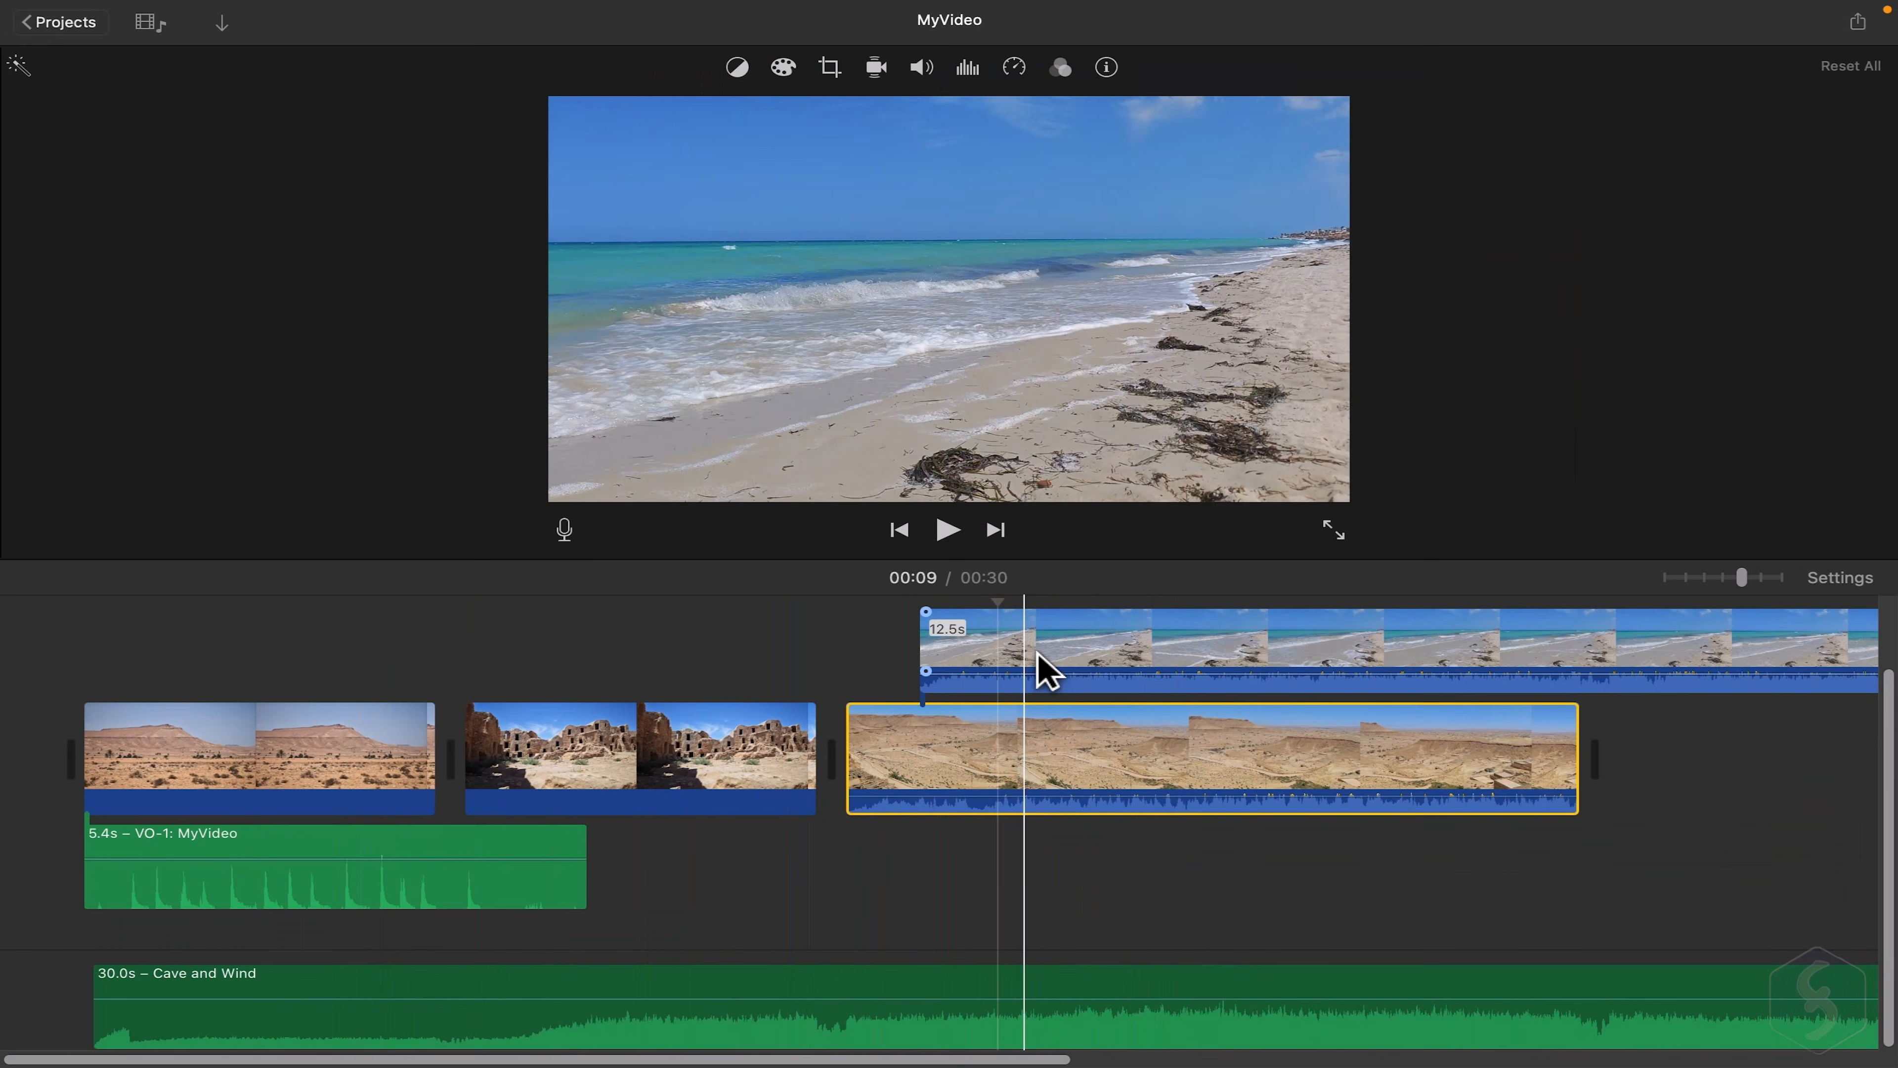
# Move the beach overlay into the main track and place it directly after the ruins clip.
pyautogui.moveTo(1213, 730); pyautogui.dragTo(1897, 940)
pyautogui.moveTo(1656, 845); pyautogui.dragTo(1730, 860)
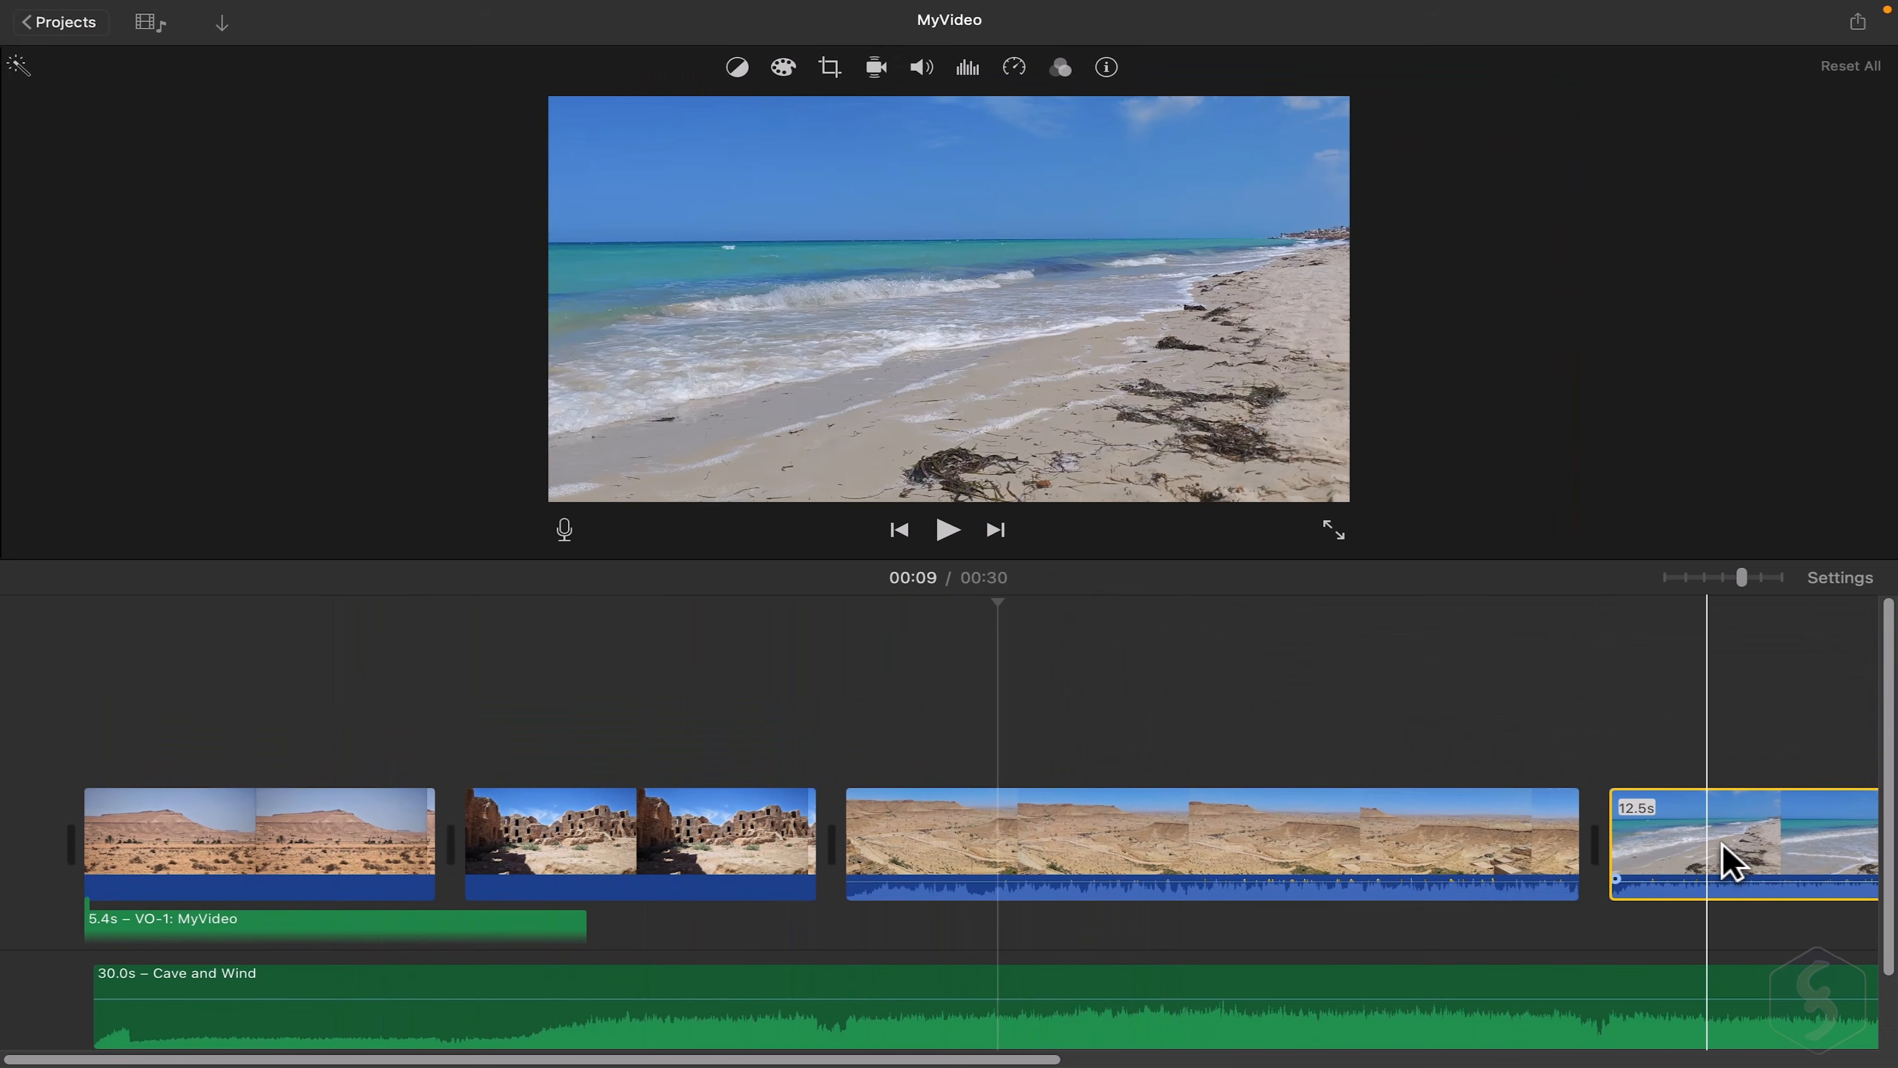
pyautogui.moveTo(981, 1061); pyautogui.dragTo(1183, 1062)
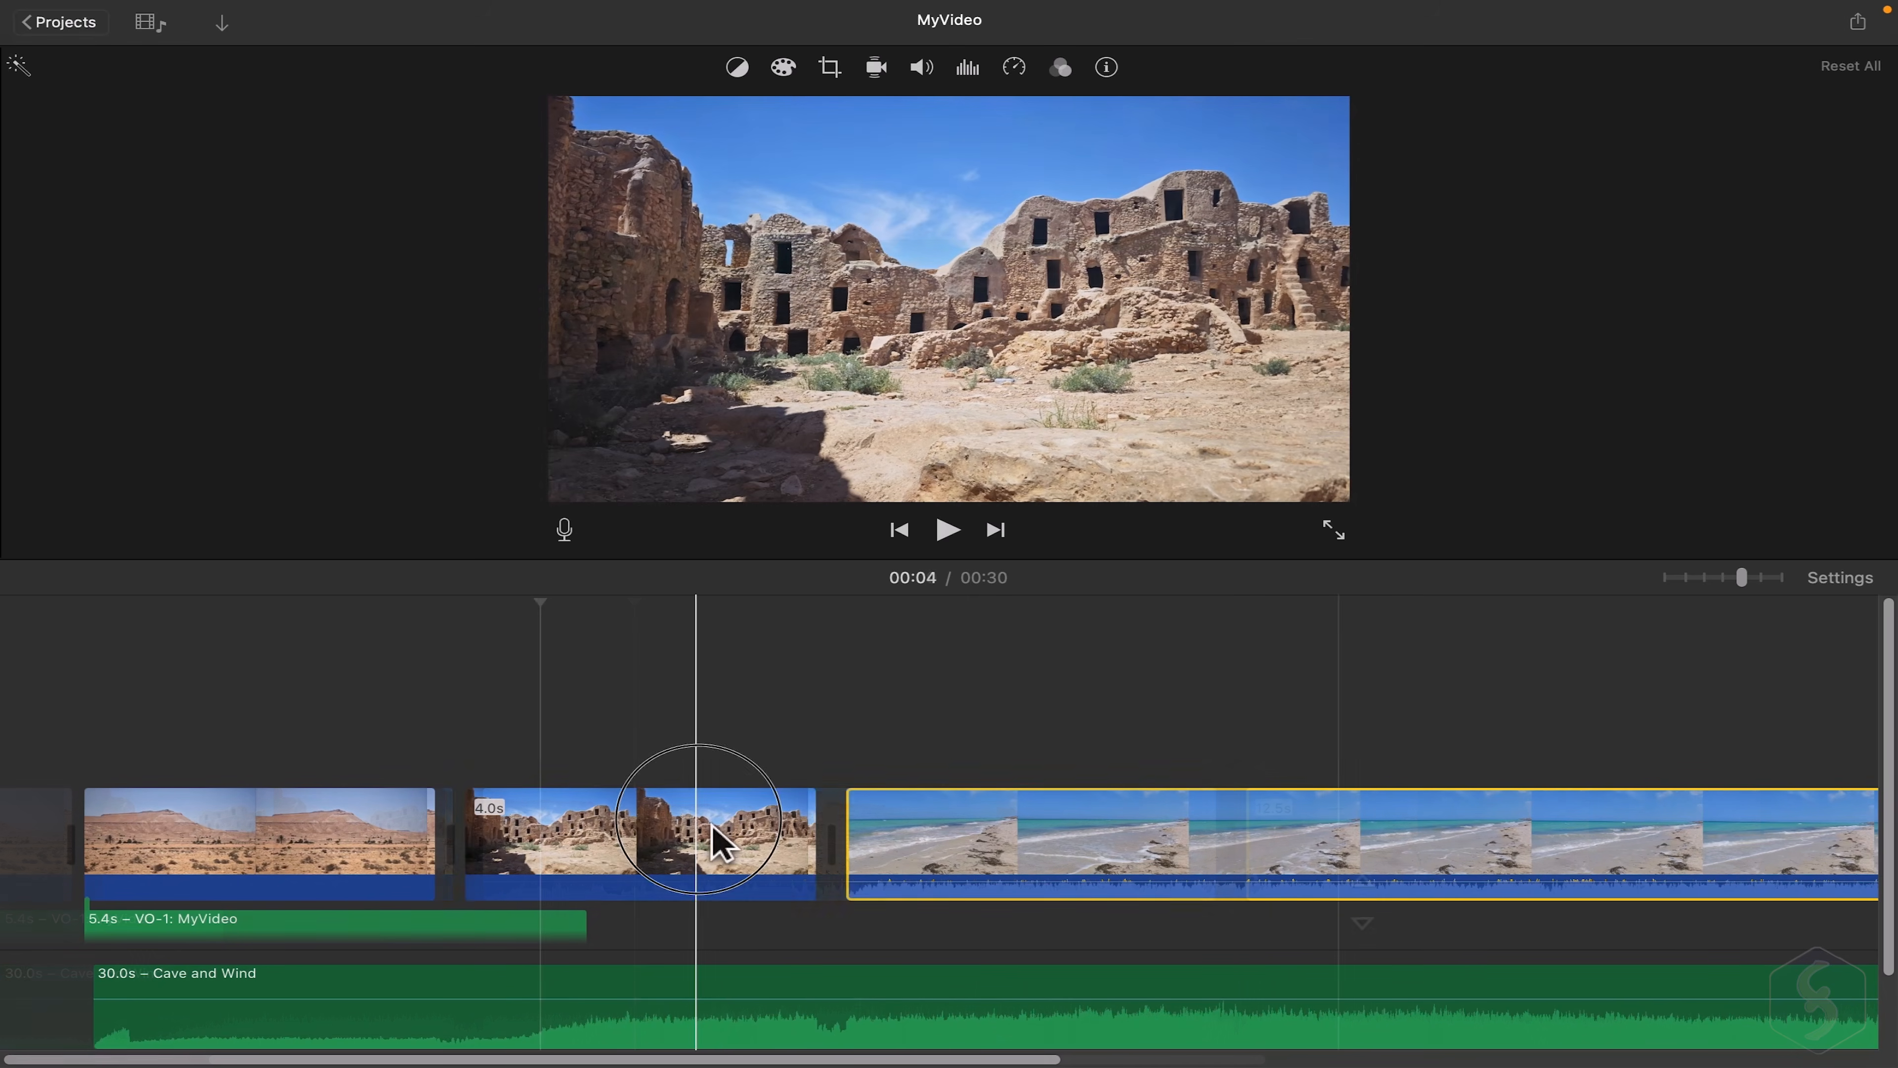
# Lift the ruins clip and the desert panorama clip out of the main track as overlays above the beach clip.
pyautogui.moveTo(713, 830); pyautogui.dragTo(690, 729)
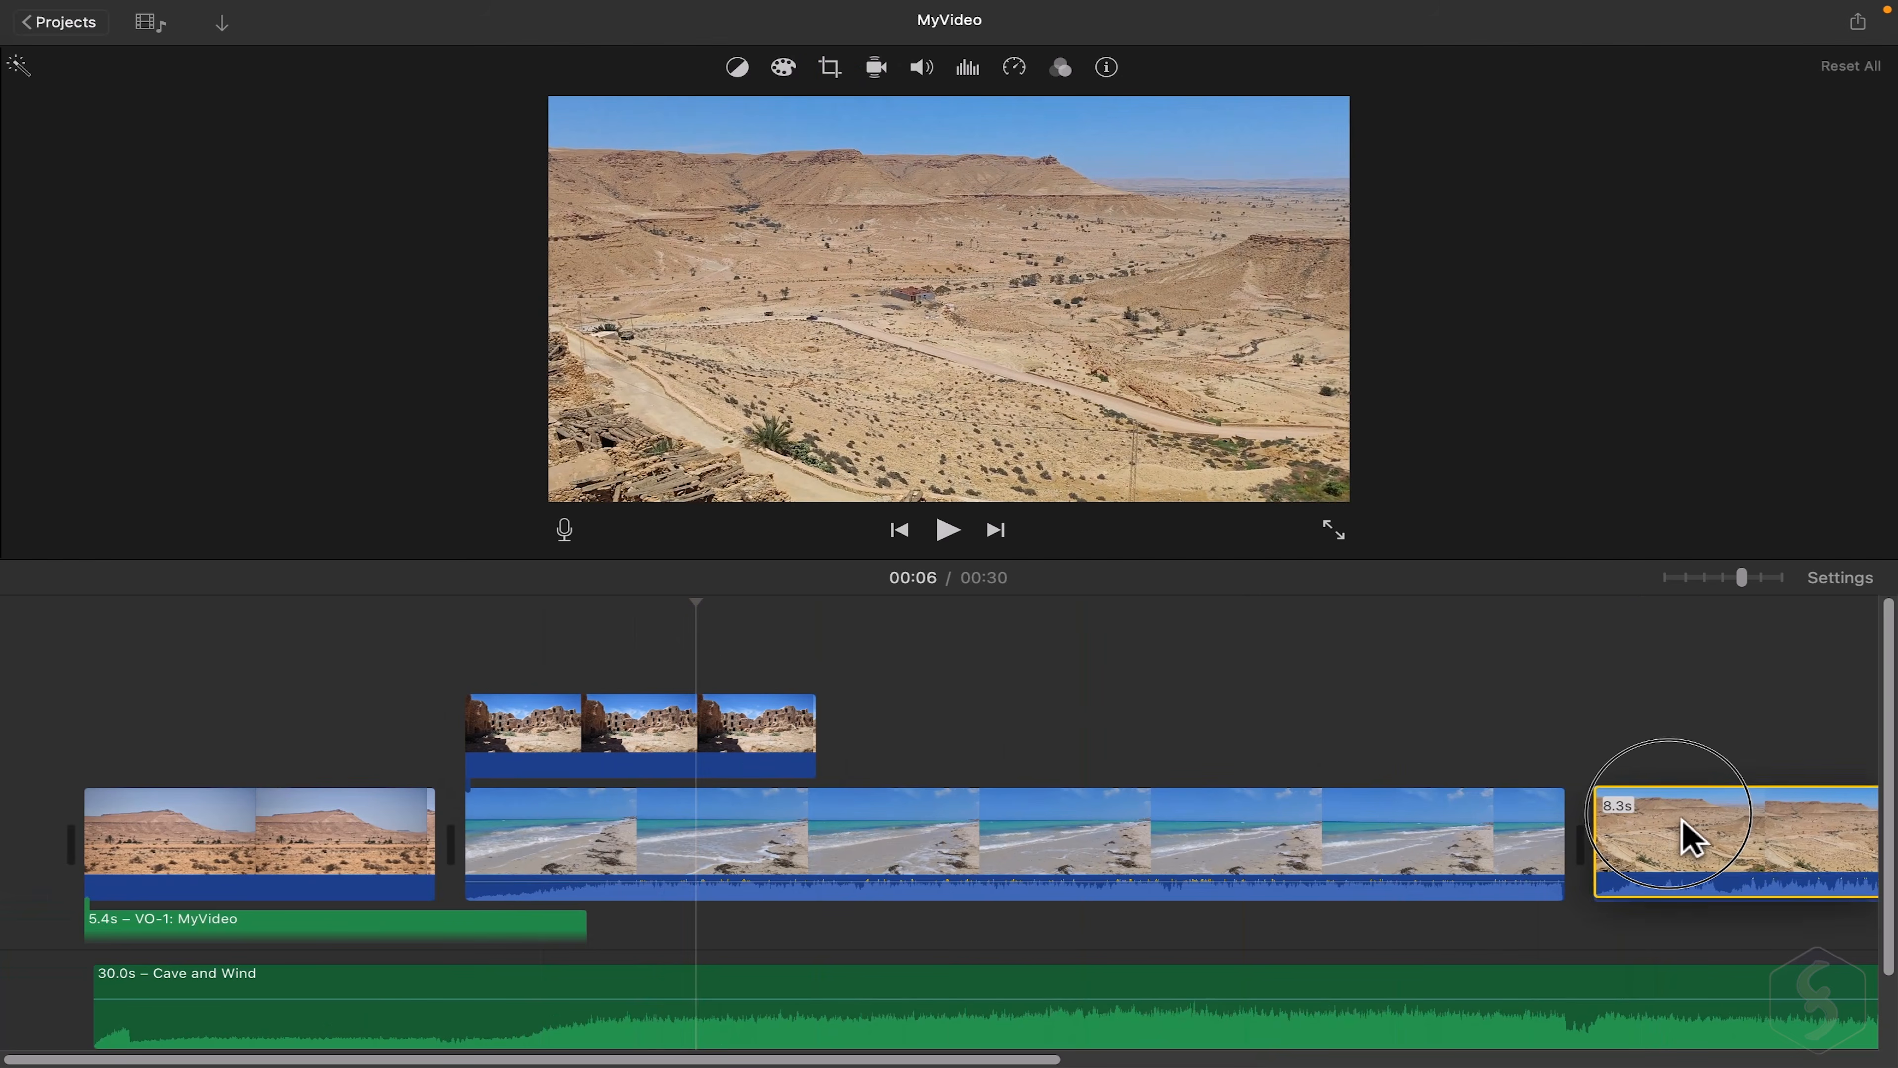
pyautogui.moveTo(1687, 835); pyautogui.dragTo(1023, 722)
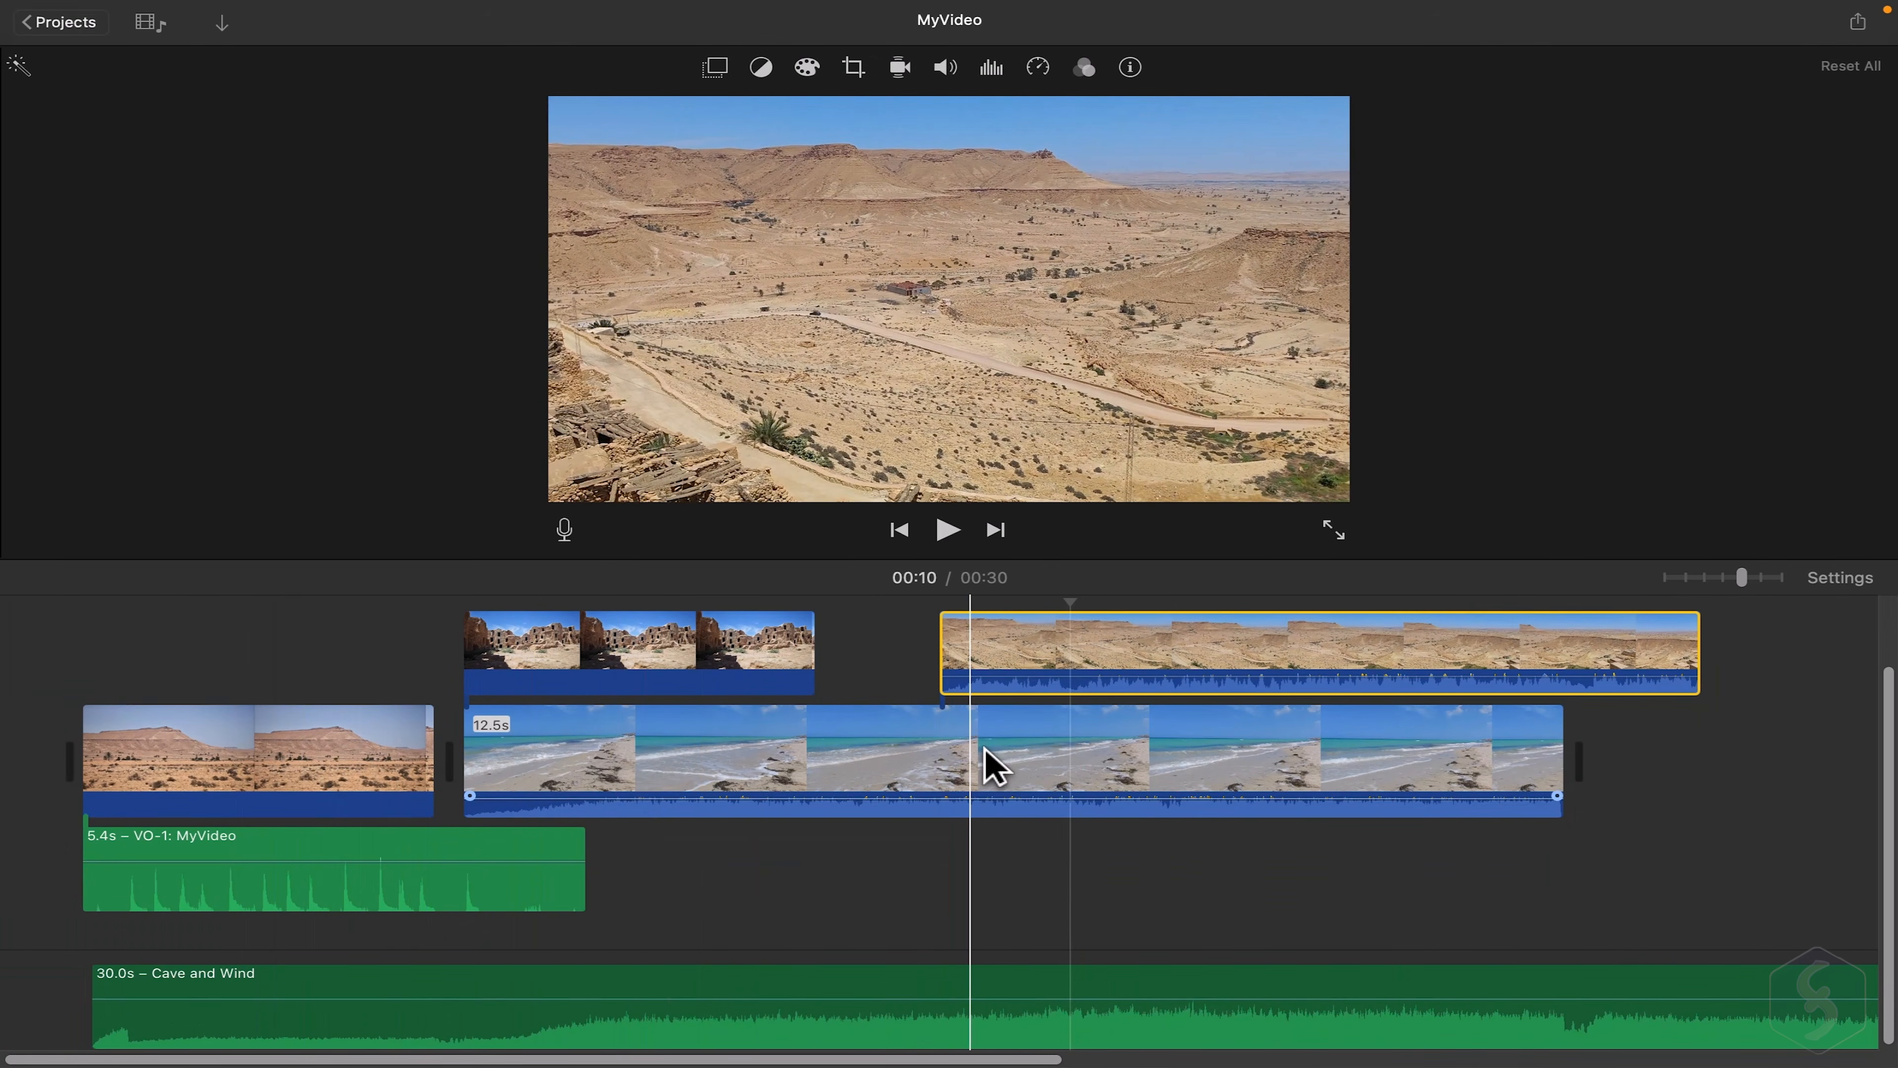
# Shift the VO-1: MyVideo voiceover slightly later under the rocky mountain clip and move the mountain clip behind the beach clip.
pyautogui.click(994, 764)
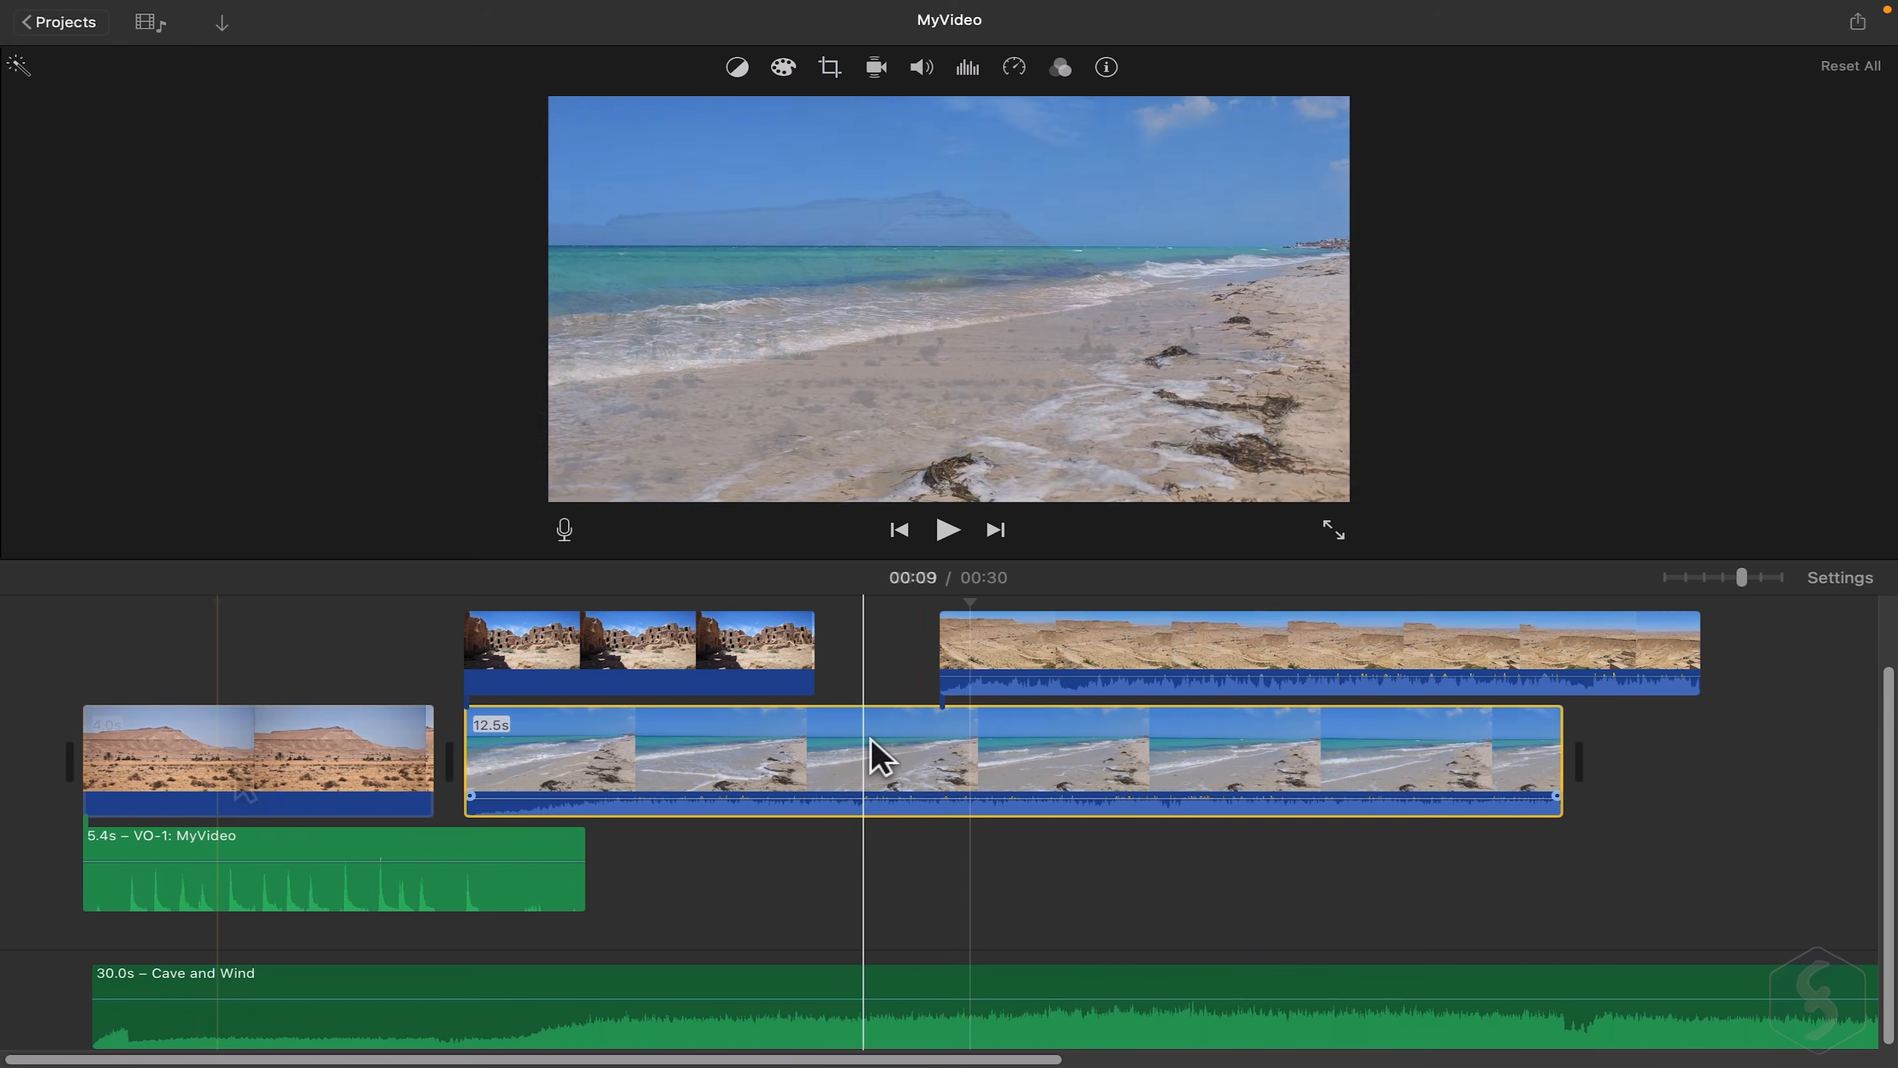
pyautogui.click(225, 770)
pyautogui.moveTo(212, 853); pyautogui.dragTo(233, 910)
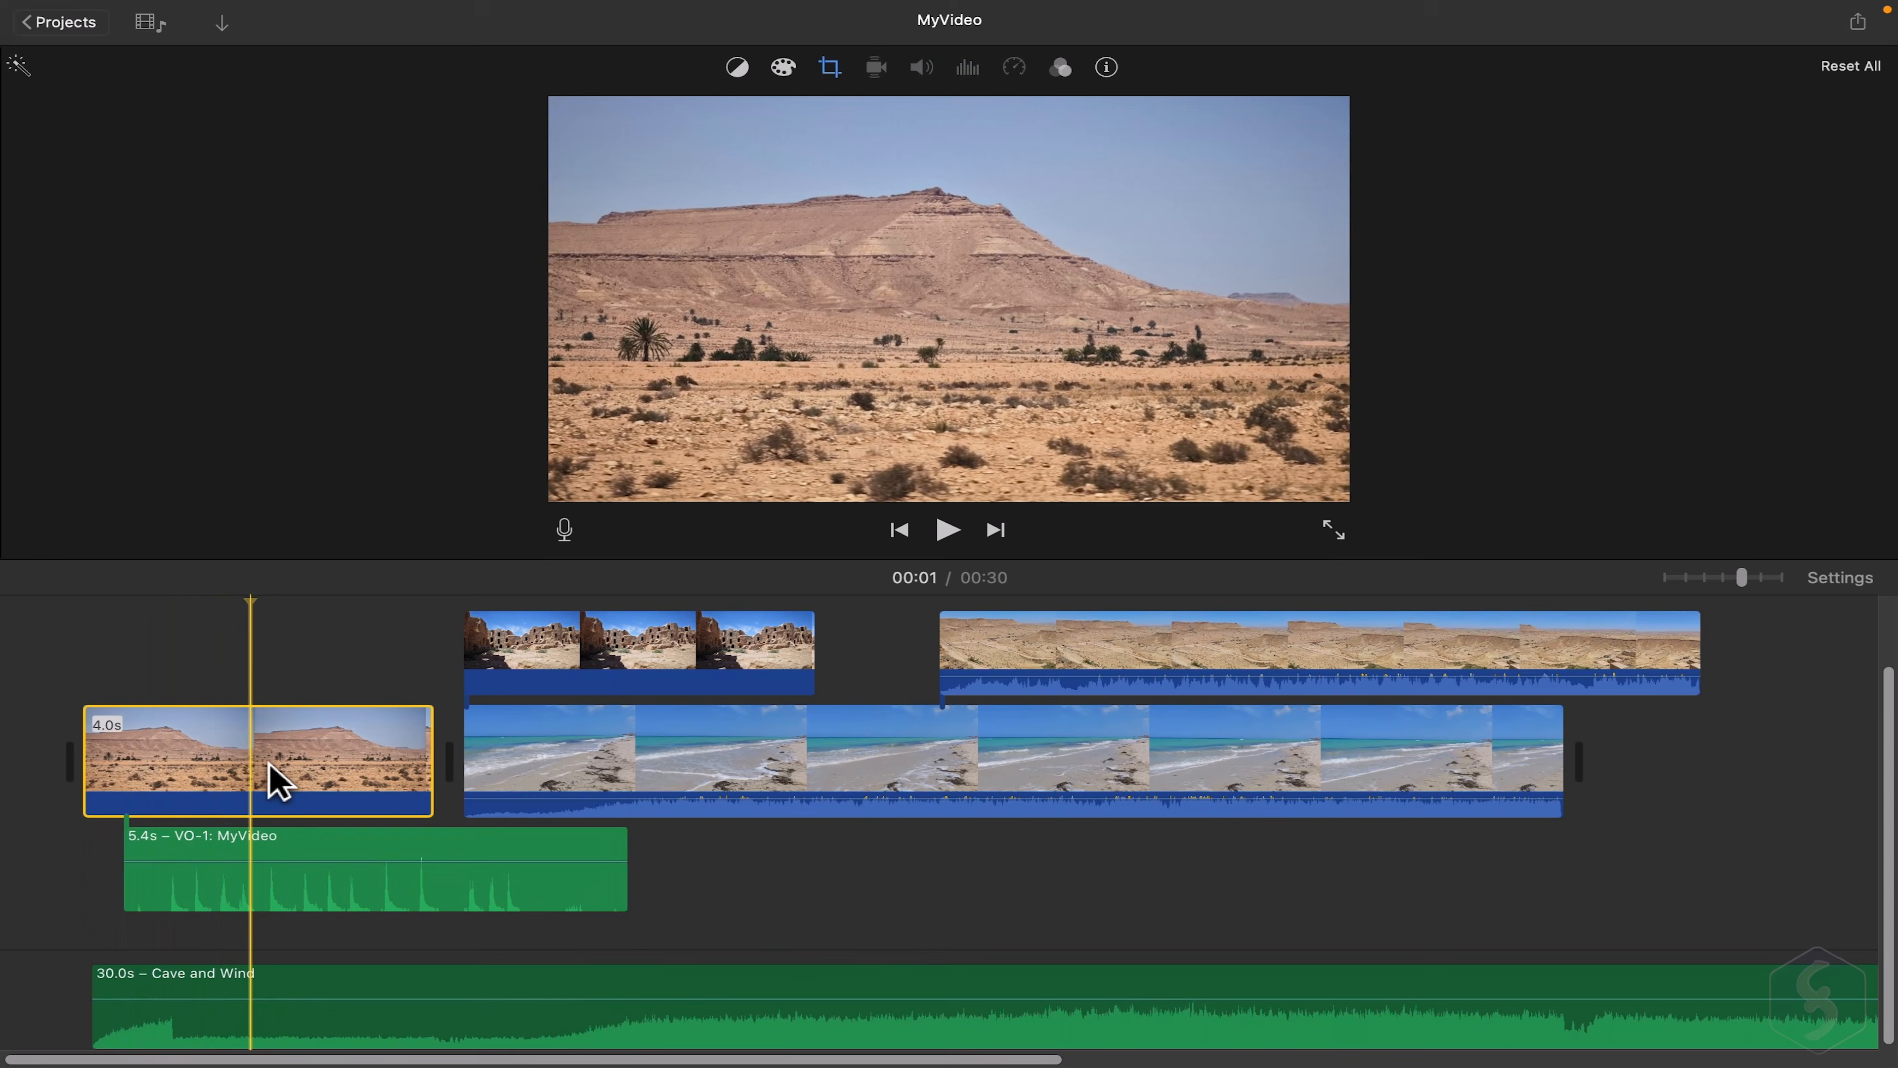
pyautogui.moveTo(208, 781); pyautogui.dragTo(1331, 777)
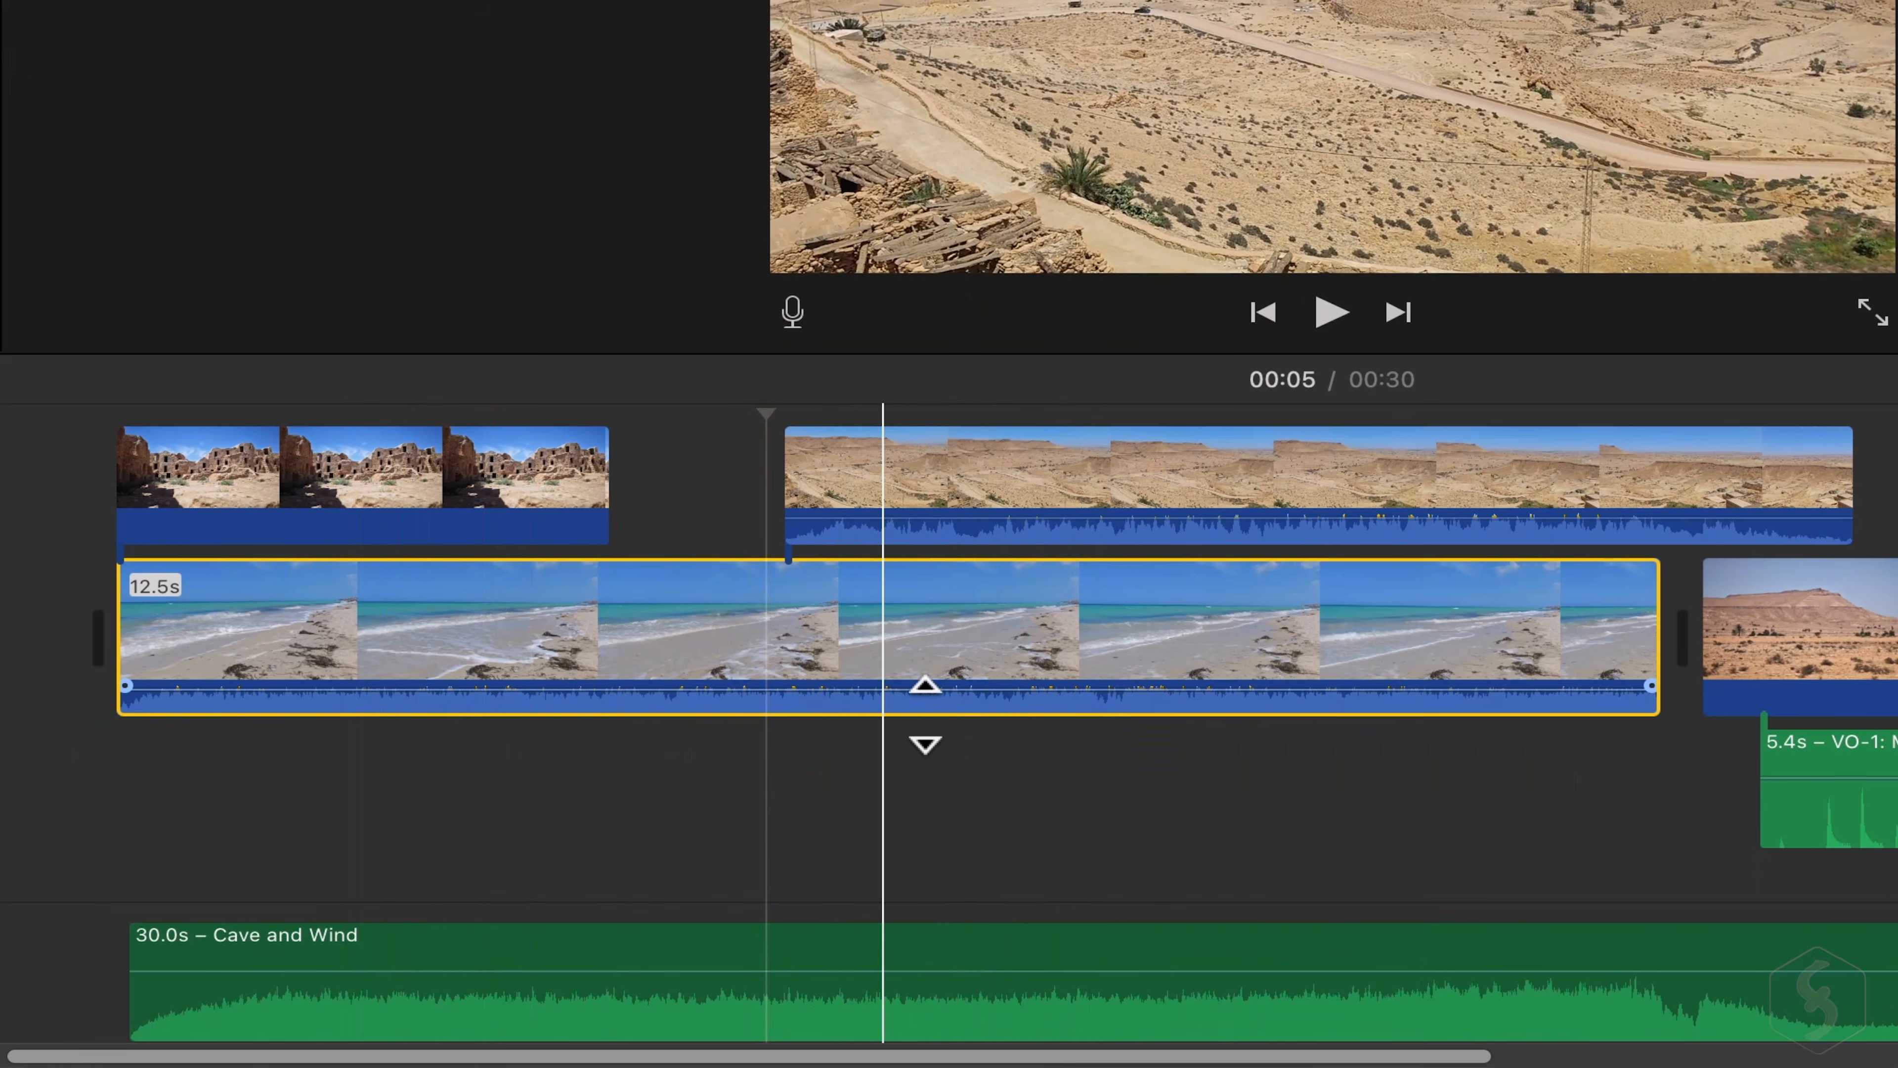
# Detach the beach clip's audio as a separate clip beneath it, and select the video and audio individually.
pyautogui.rightClick(989, 632)
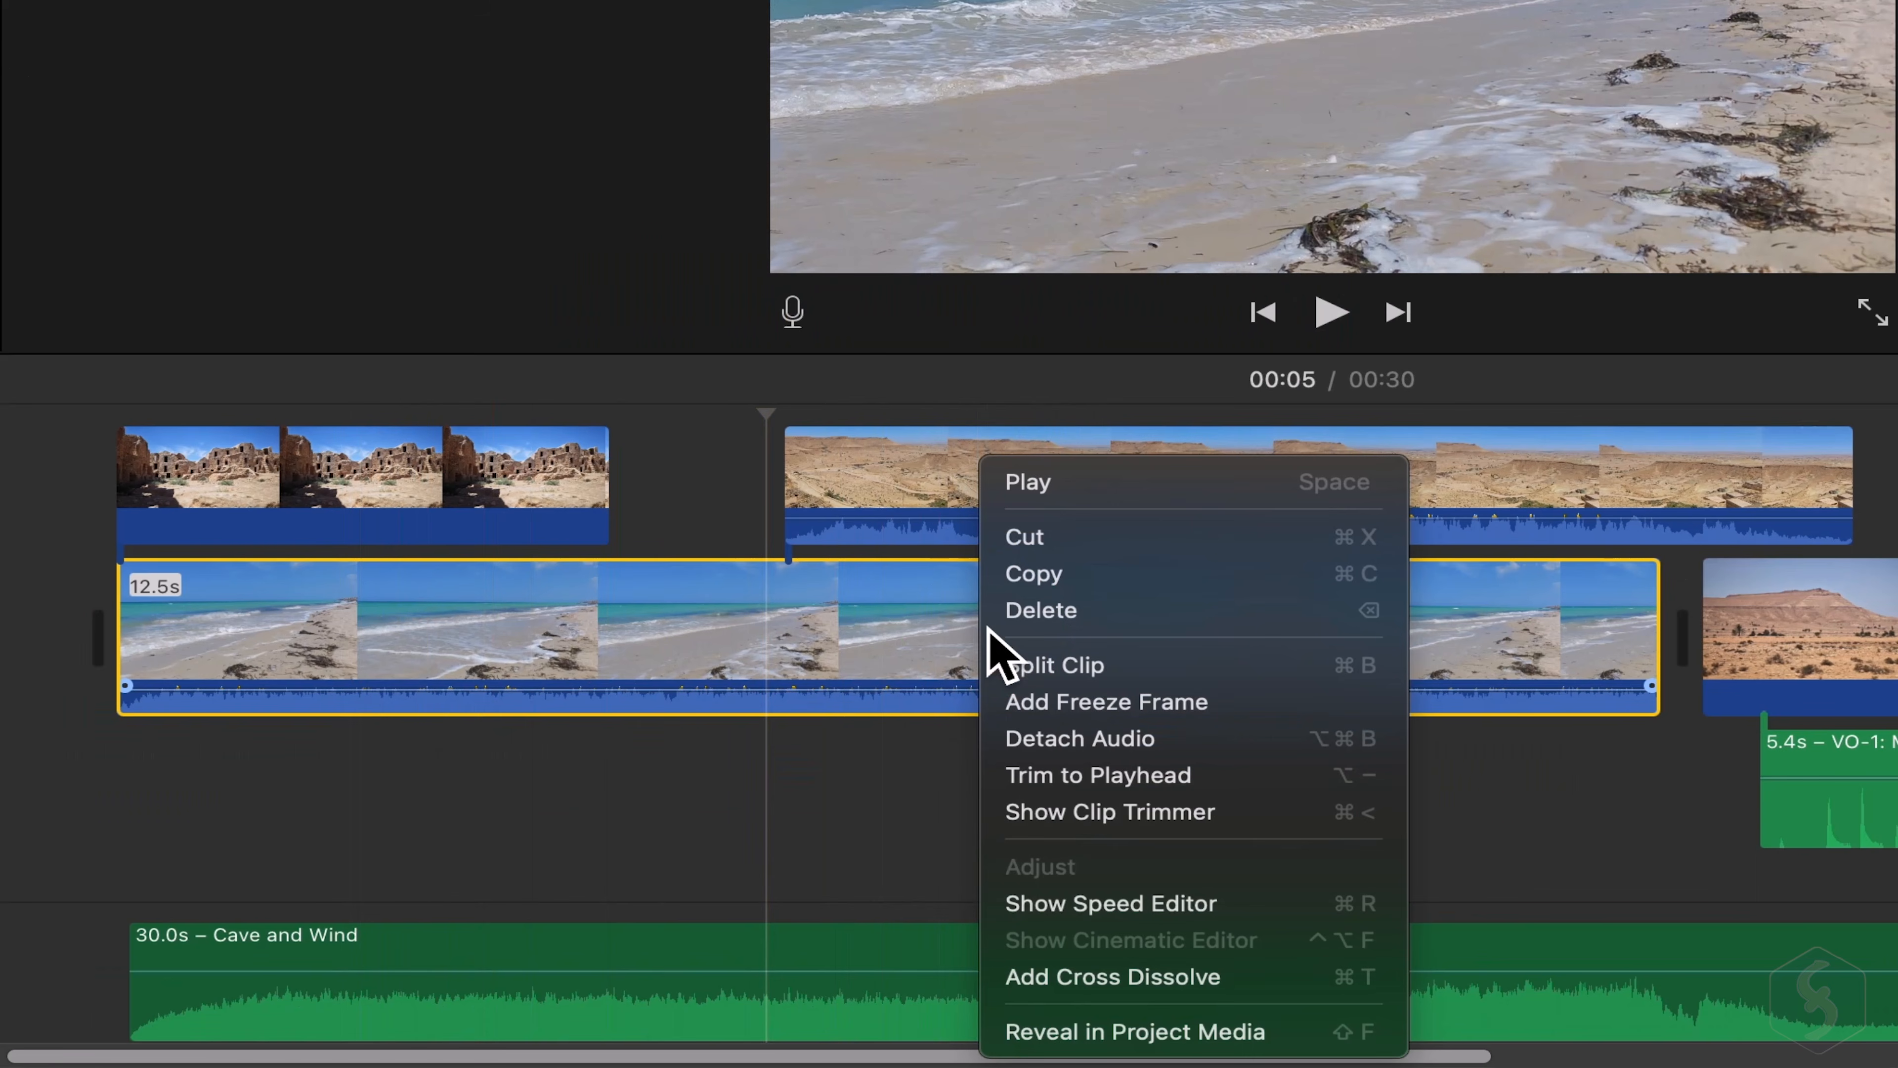
pyautogui.click(1101, 748)
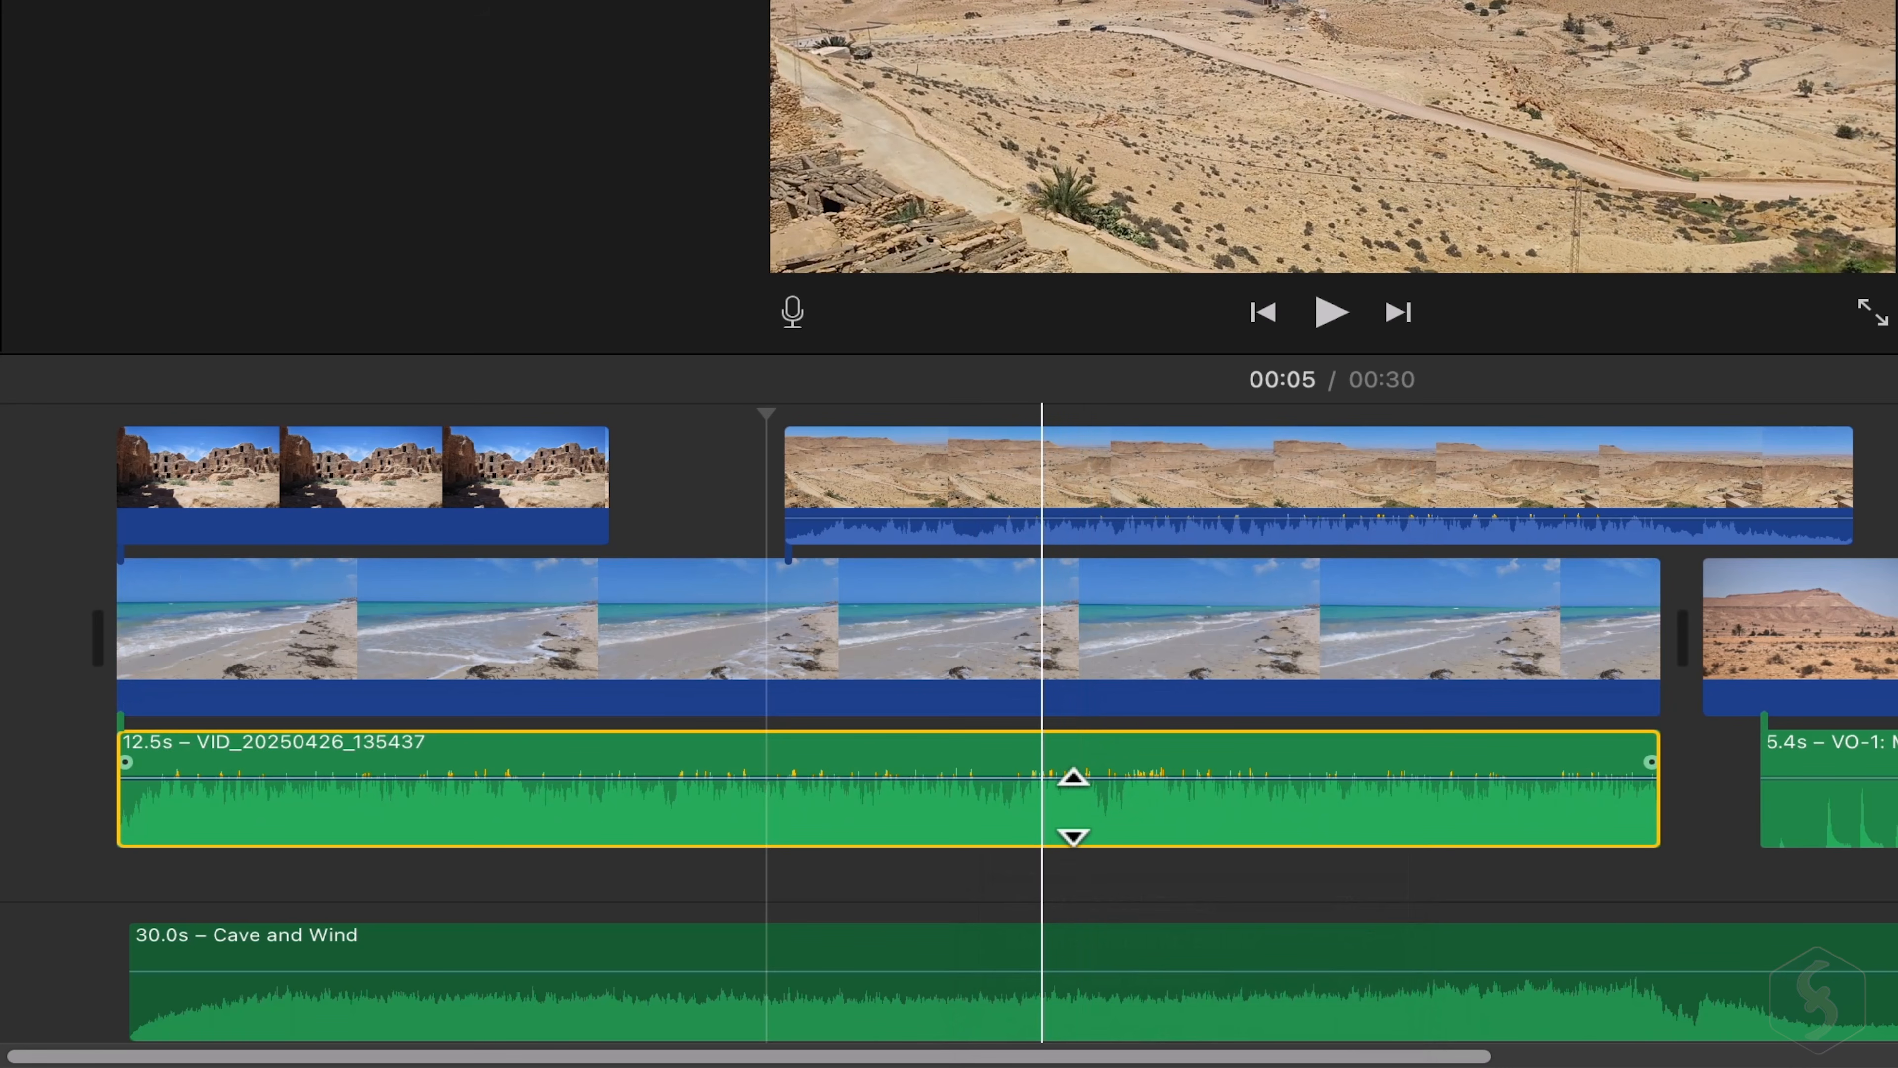
pyautogui.click(1064, 673)
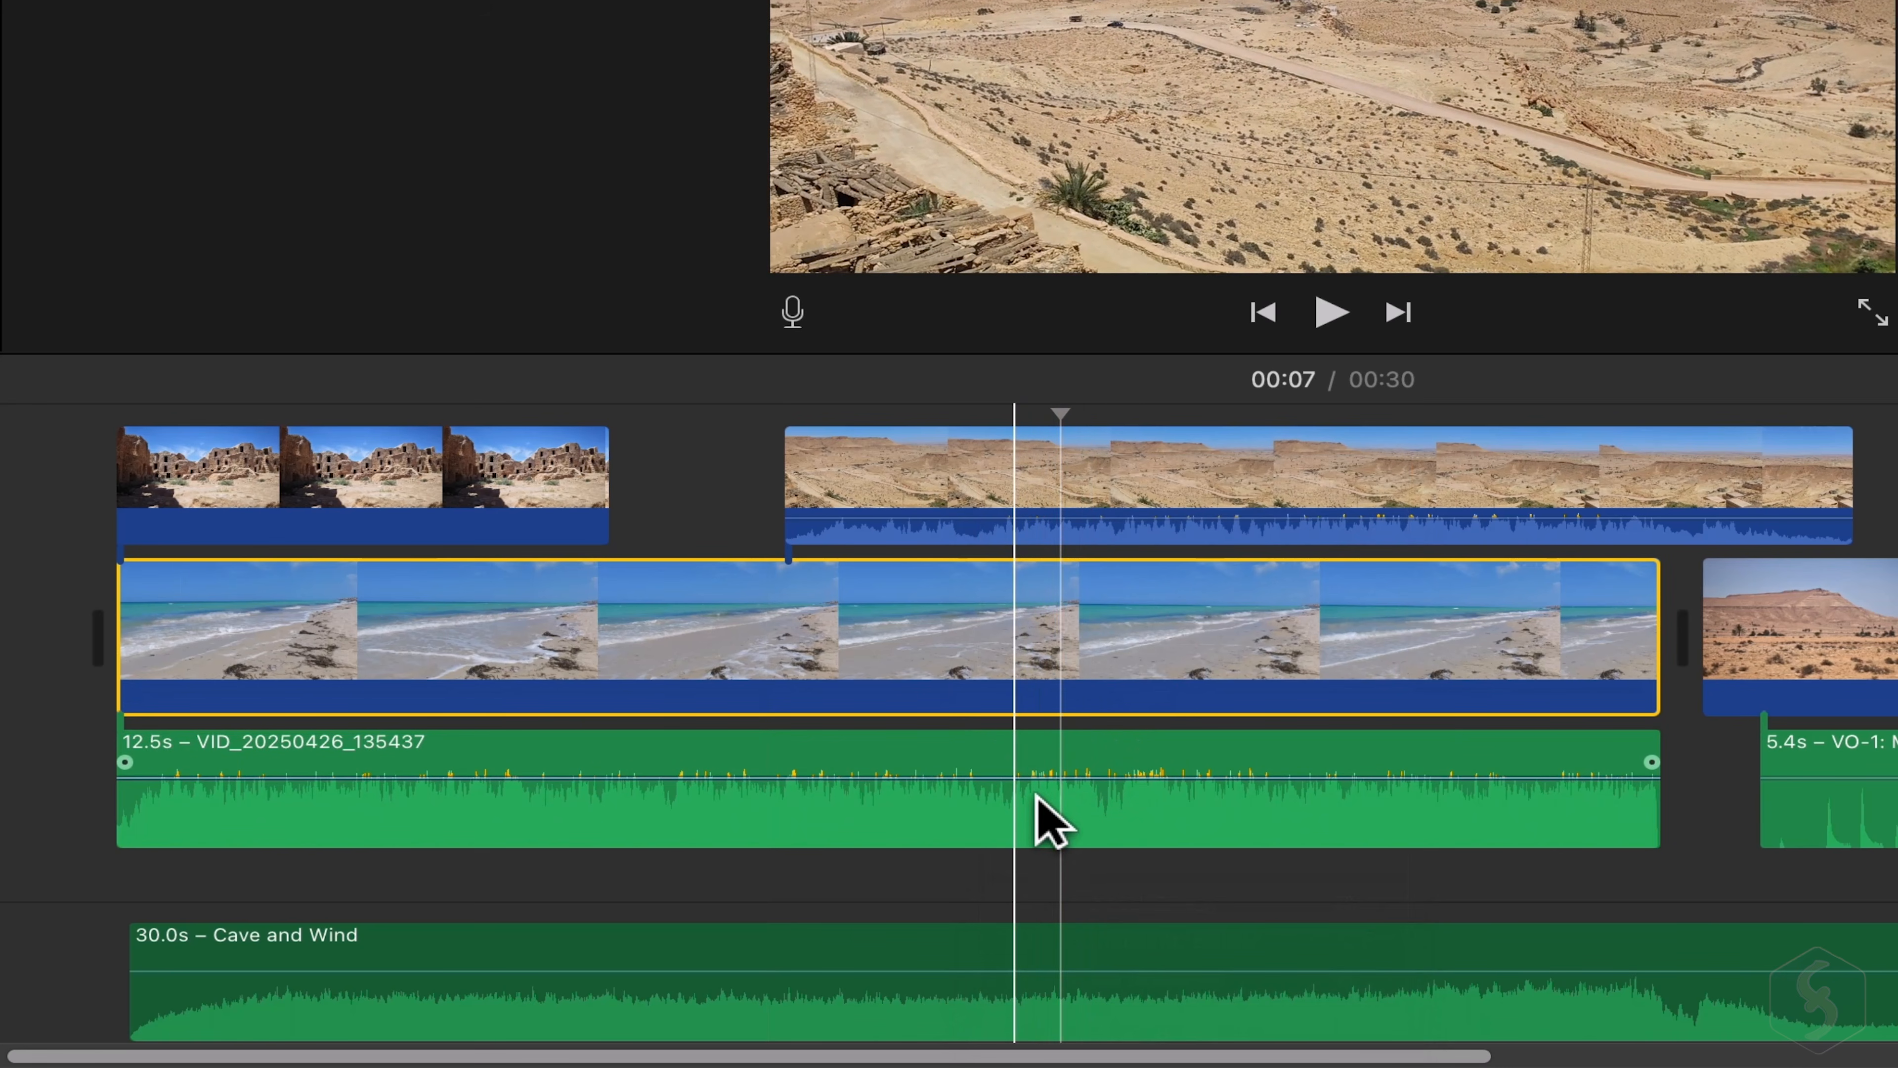
pyautogui.click(1014, 779)
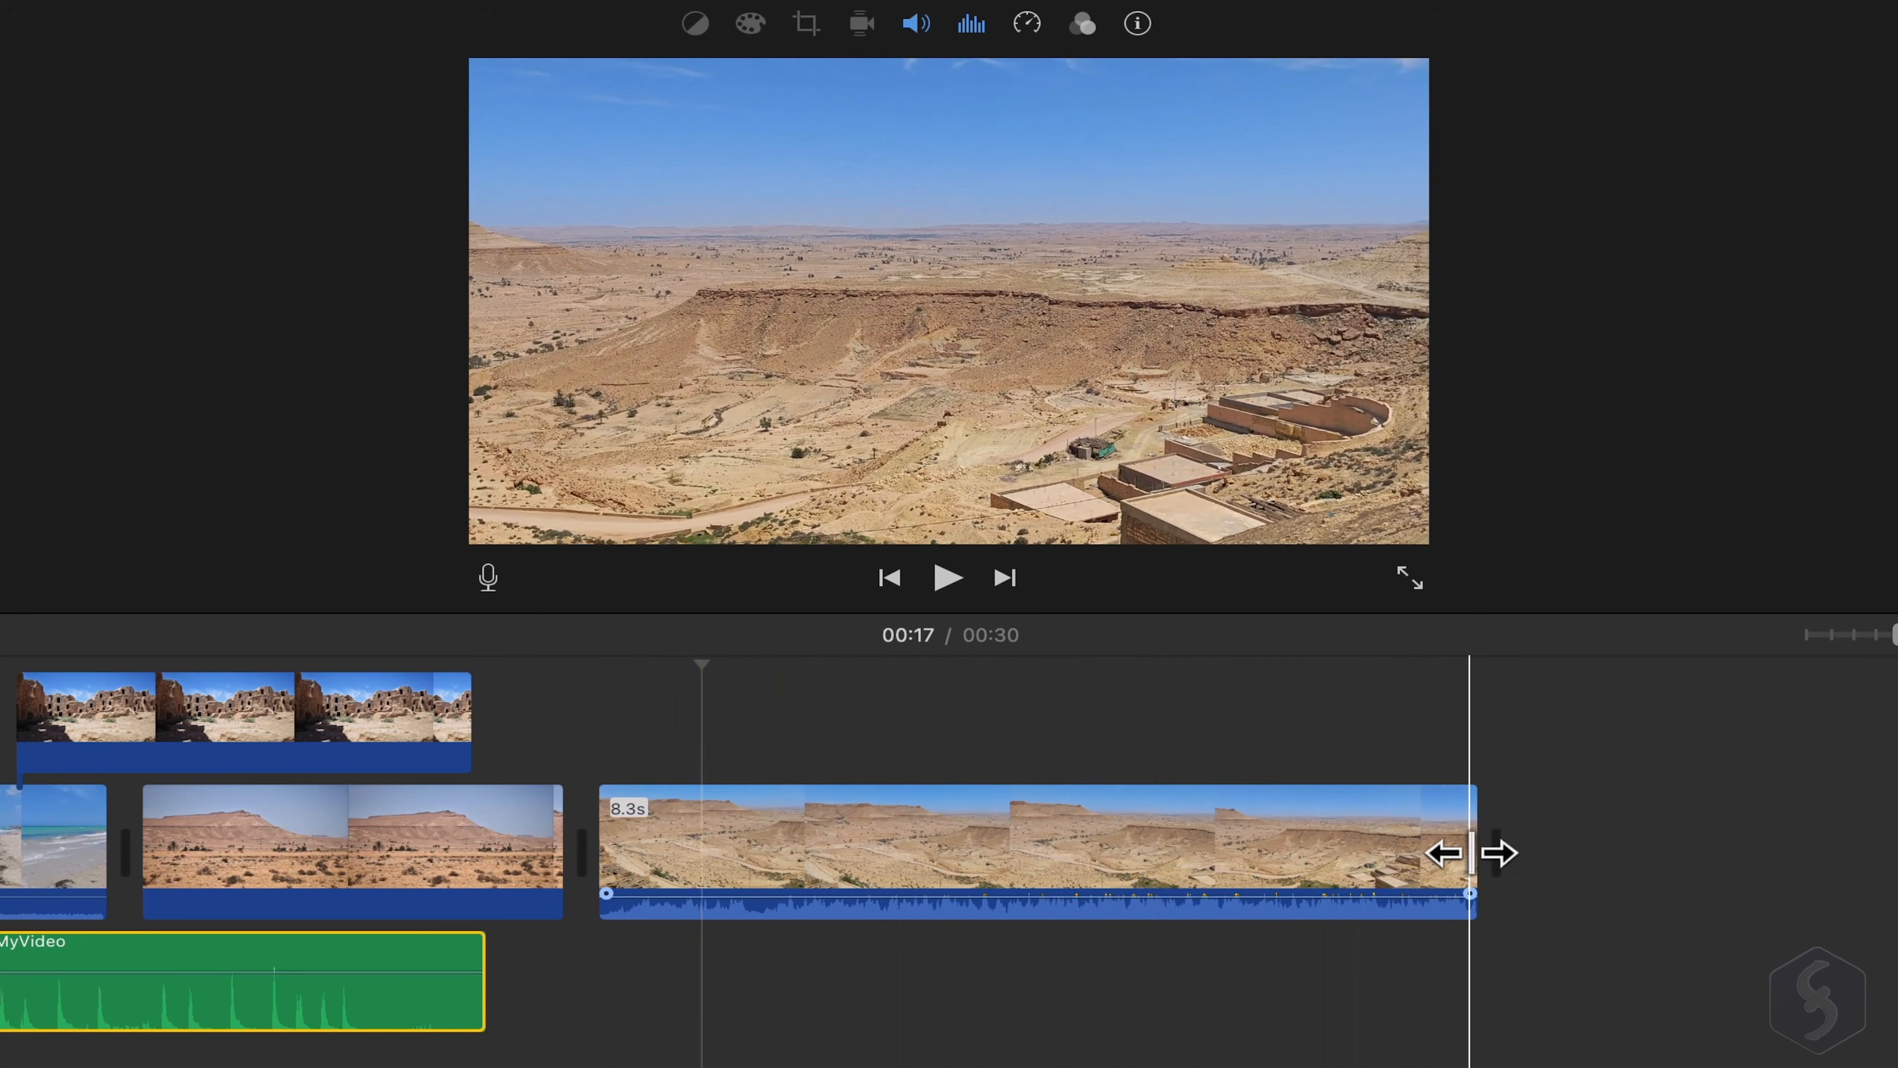
# Trim the end of the desert panorama clip, and use the Speed Editor to speed the clip up to about half its length.
pyautogui.moveTo(1470, 853); pyautogui.dragTo(781, 870)
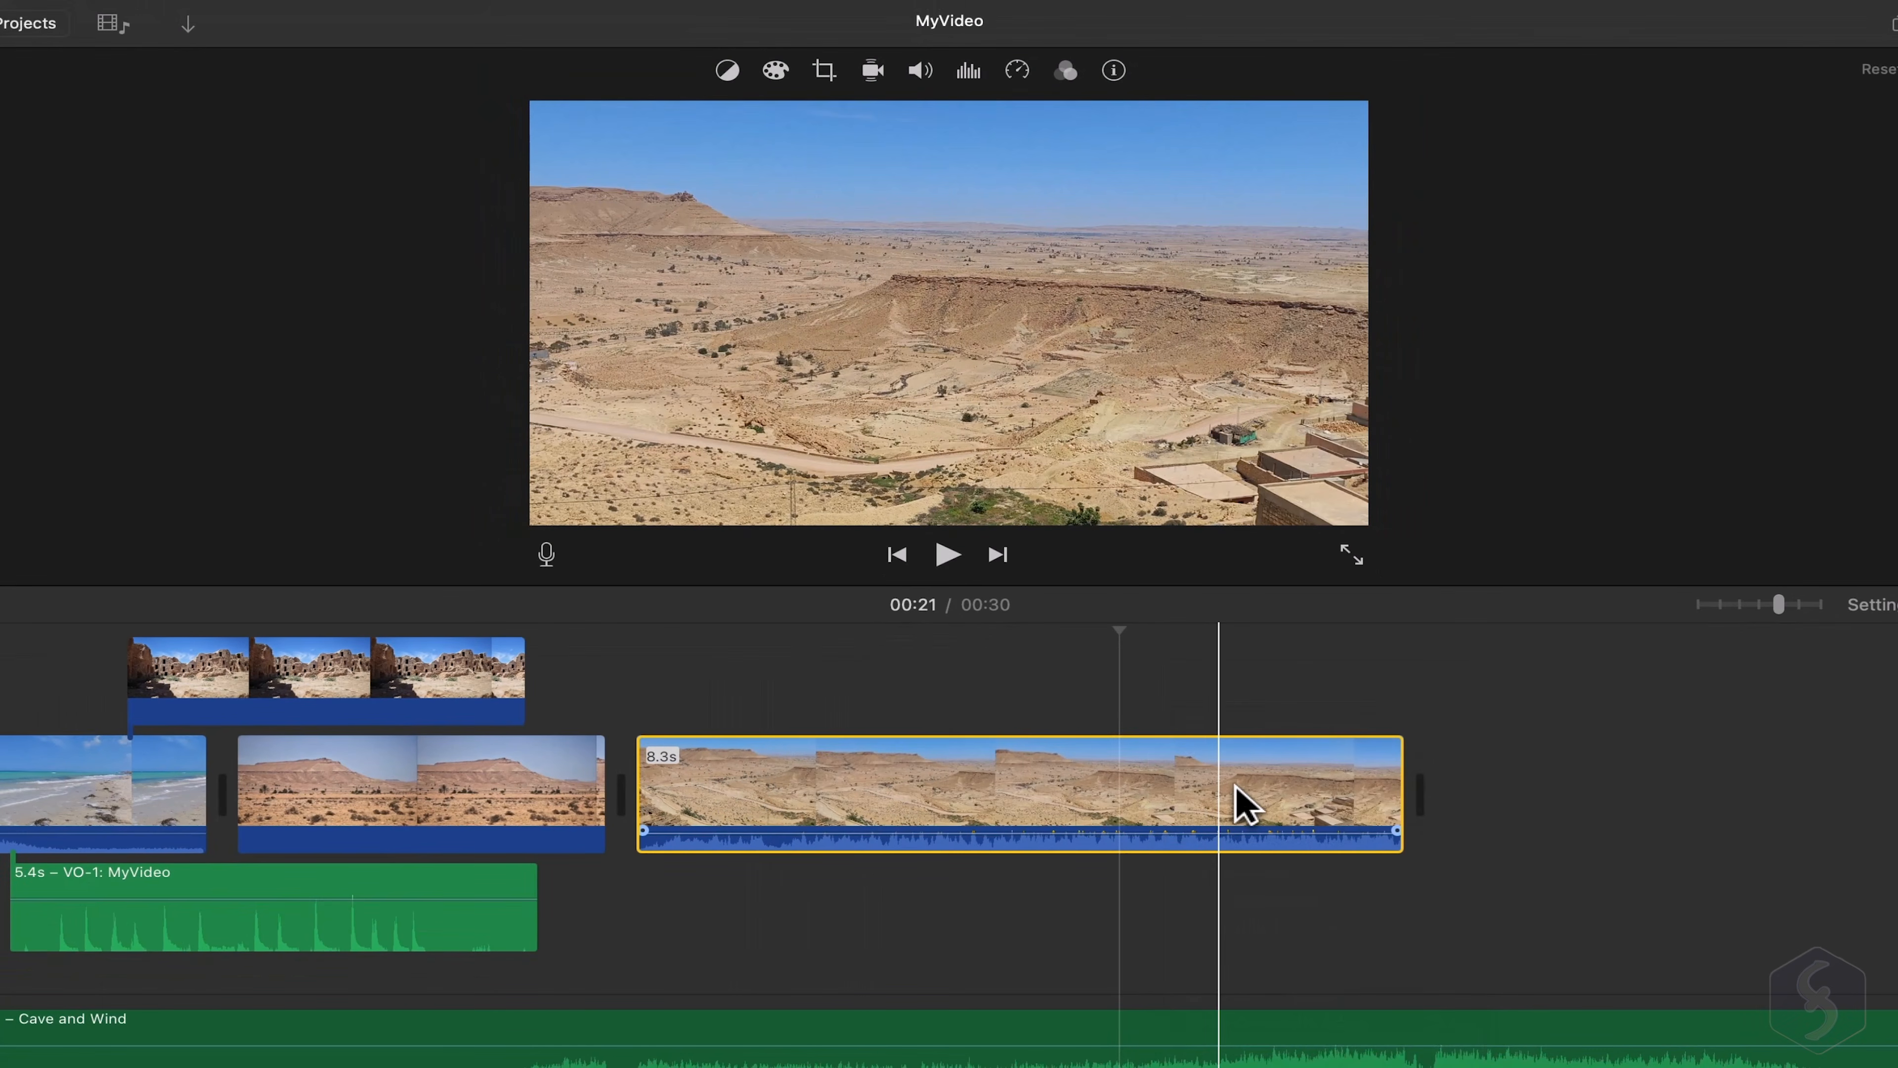
pyautogui.rightClick(1223, 779)
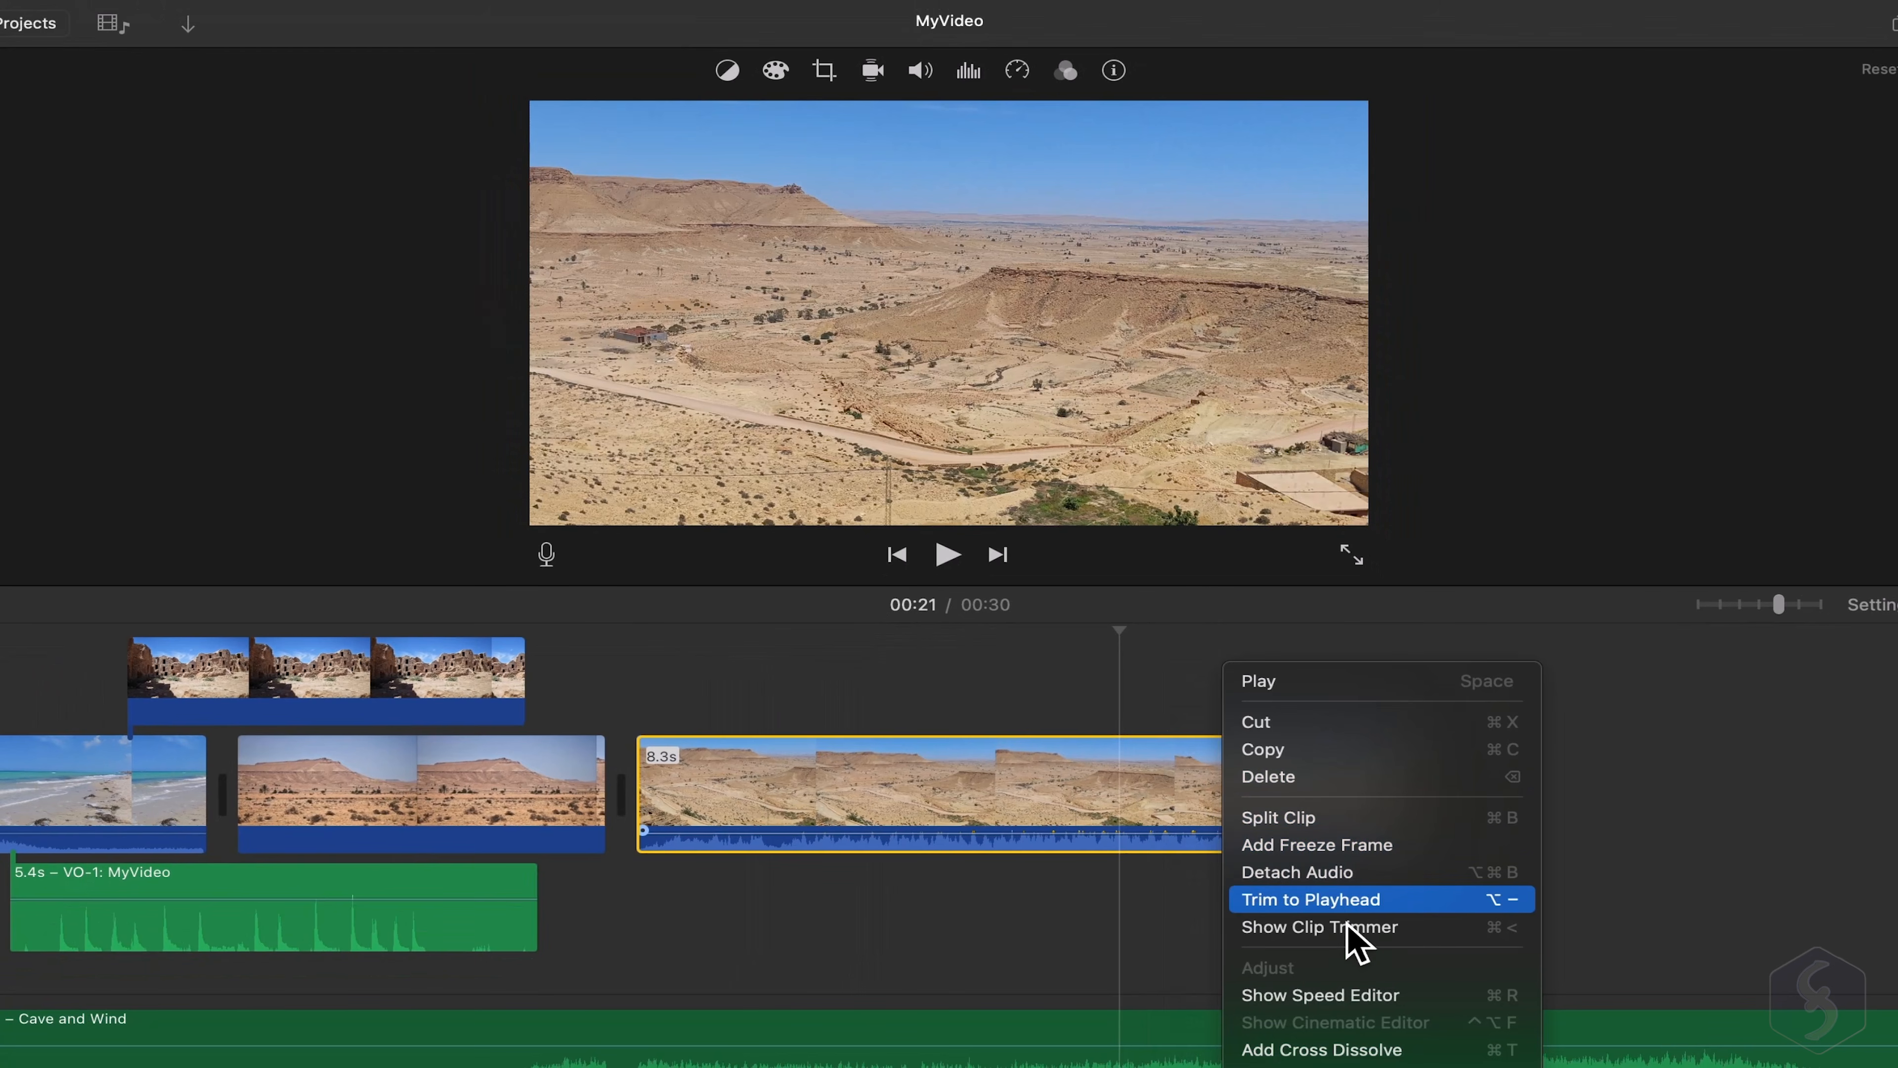
pyautogui.click(1382, 1004)
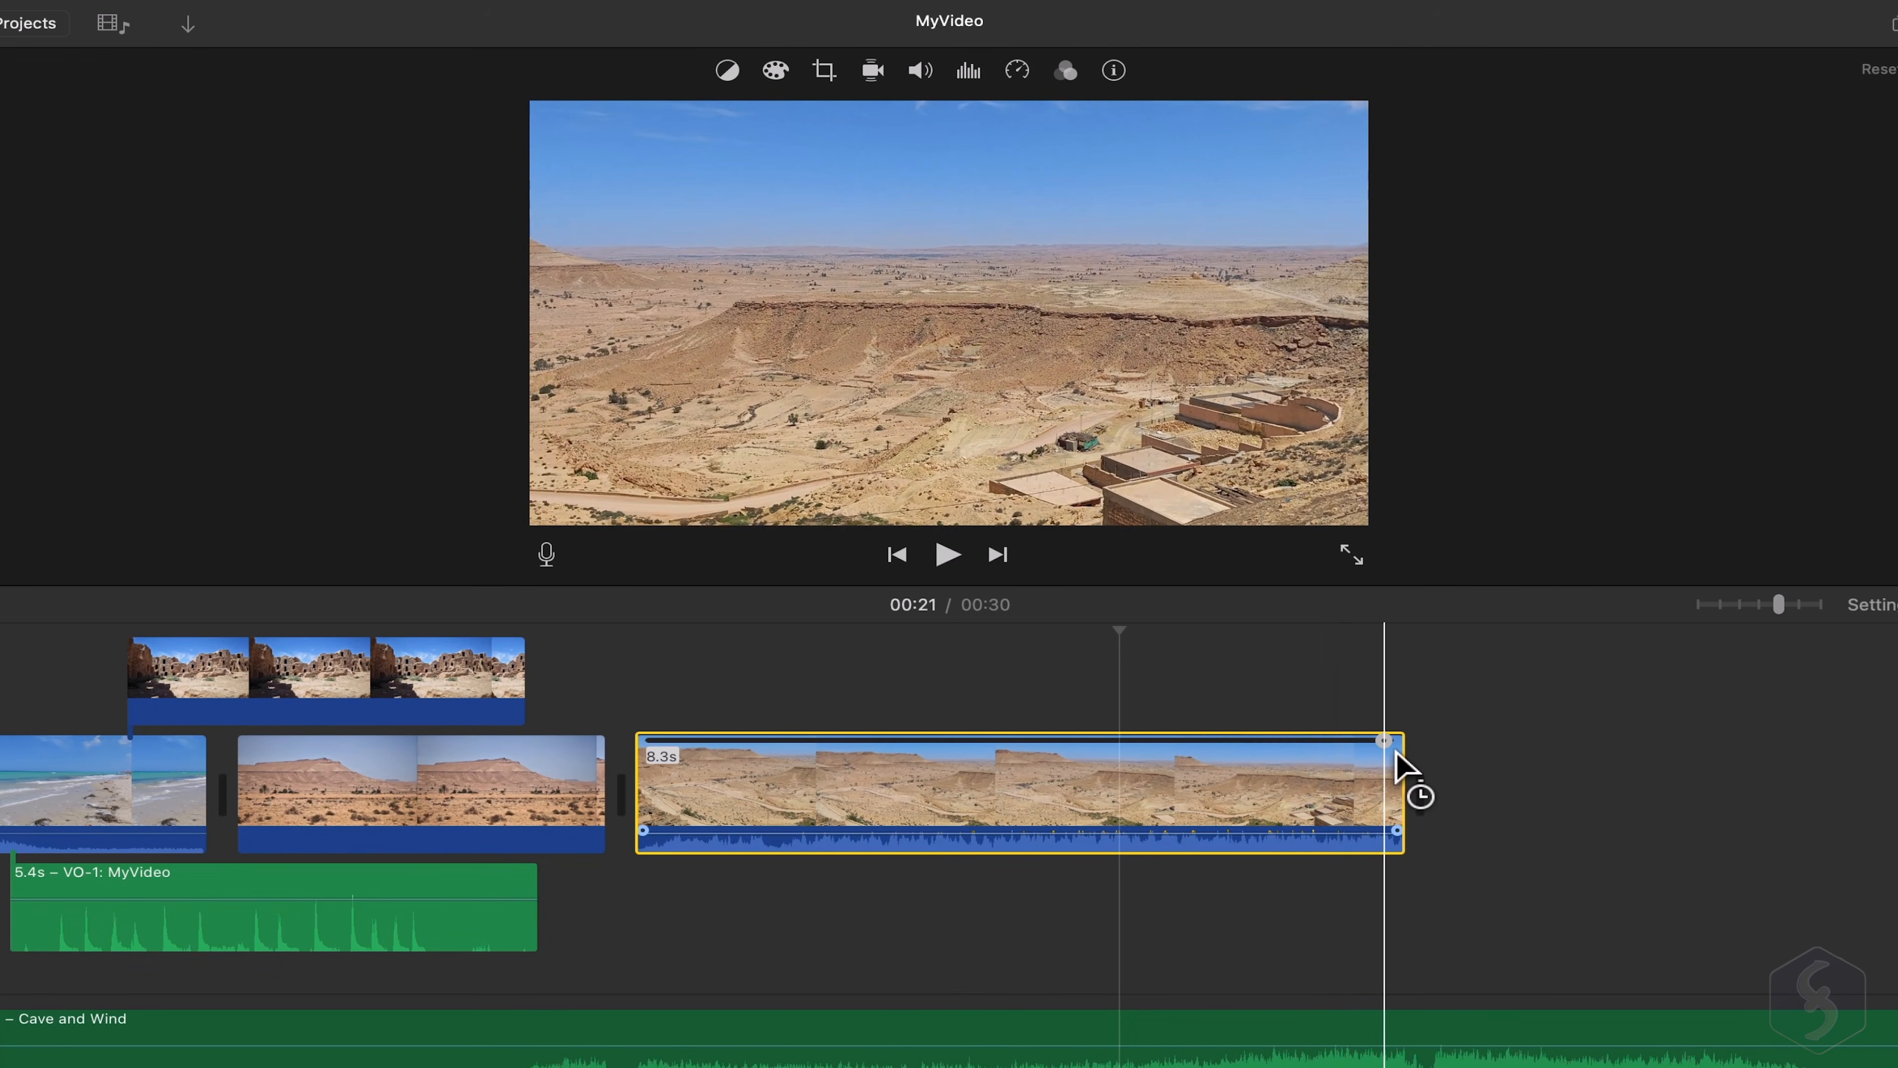
pyautogui.moveTo(1379, 754); pyautogui.dragTo(1070, 778)
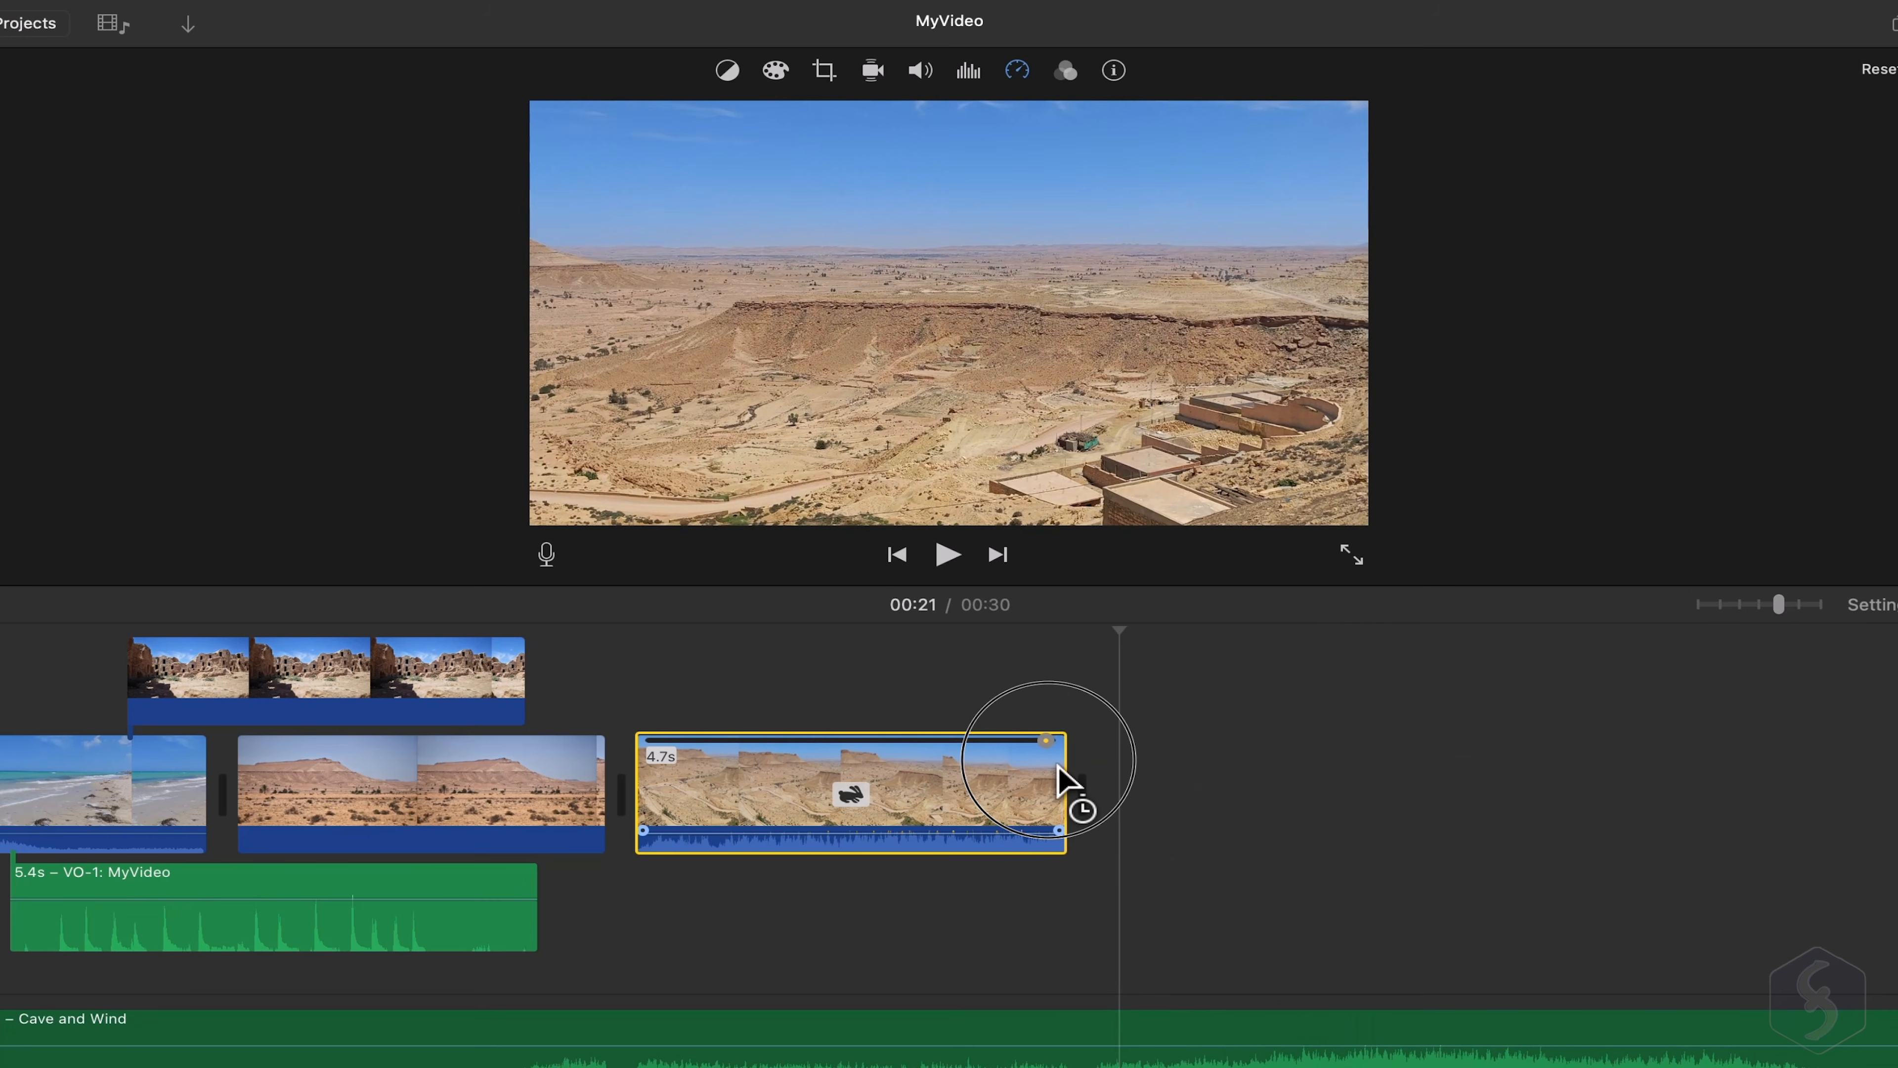
# Play the sped-up desert panorama clip, slow it down well past its original length, and play it again.
pyautogui.click(650, 793)
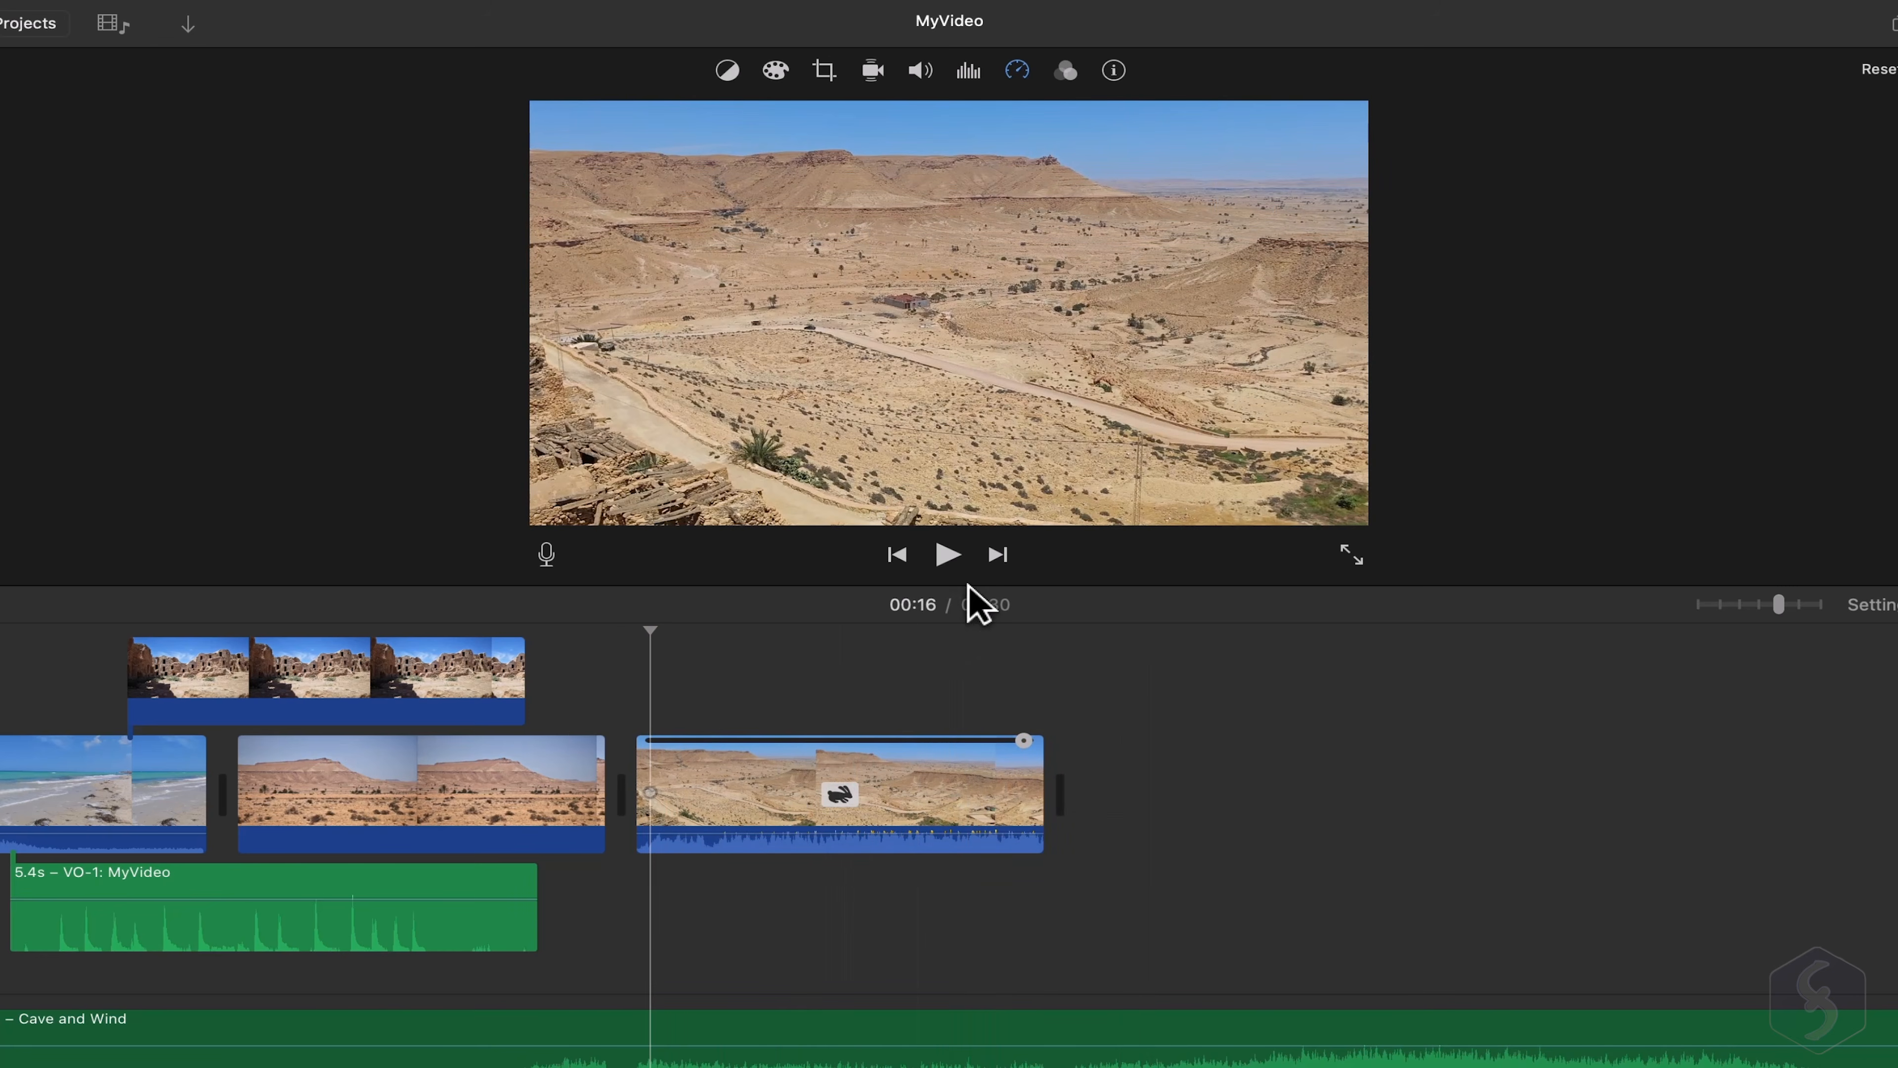
pyautogui.click(947, 560)
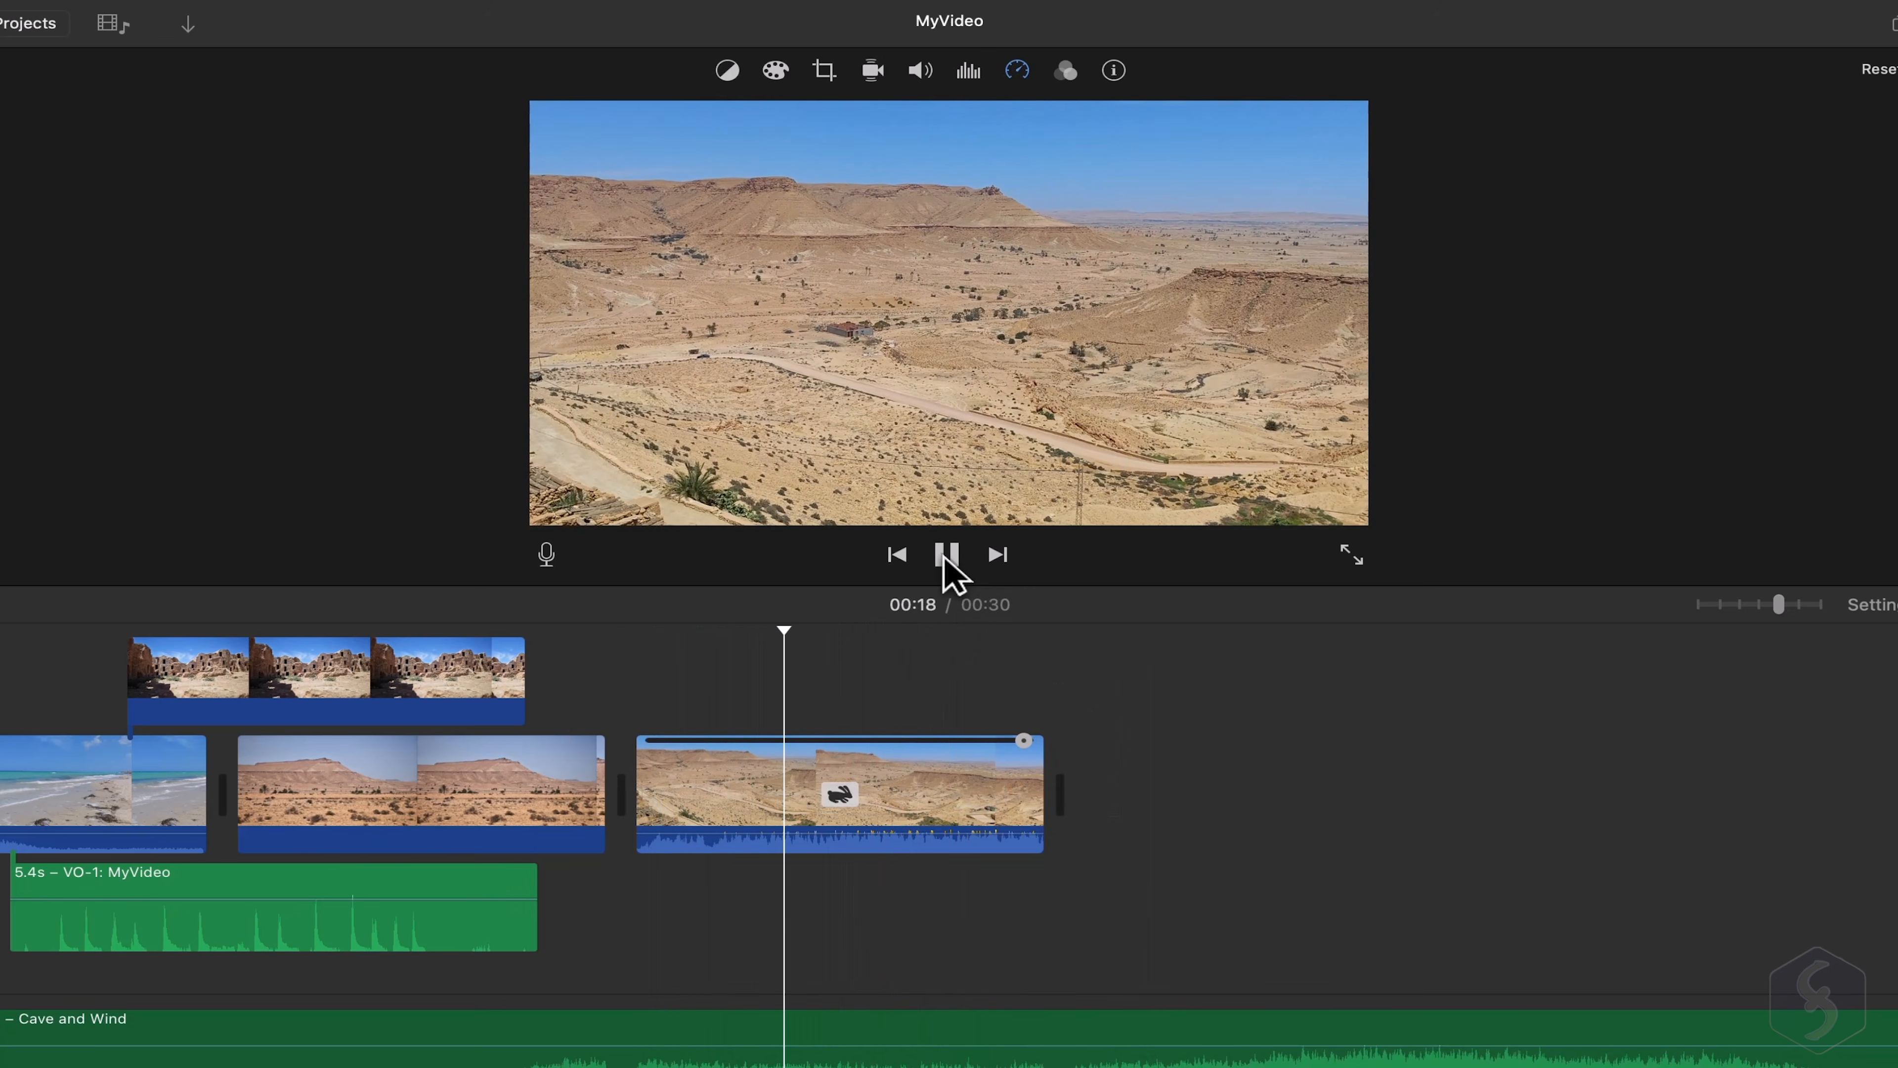
pyautogui.click(947, 561)
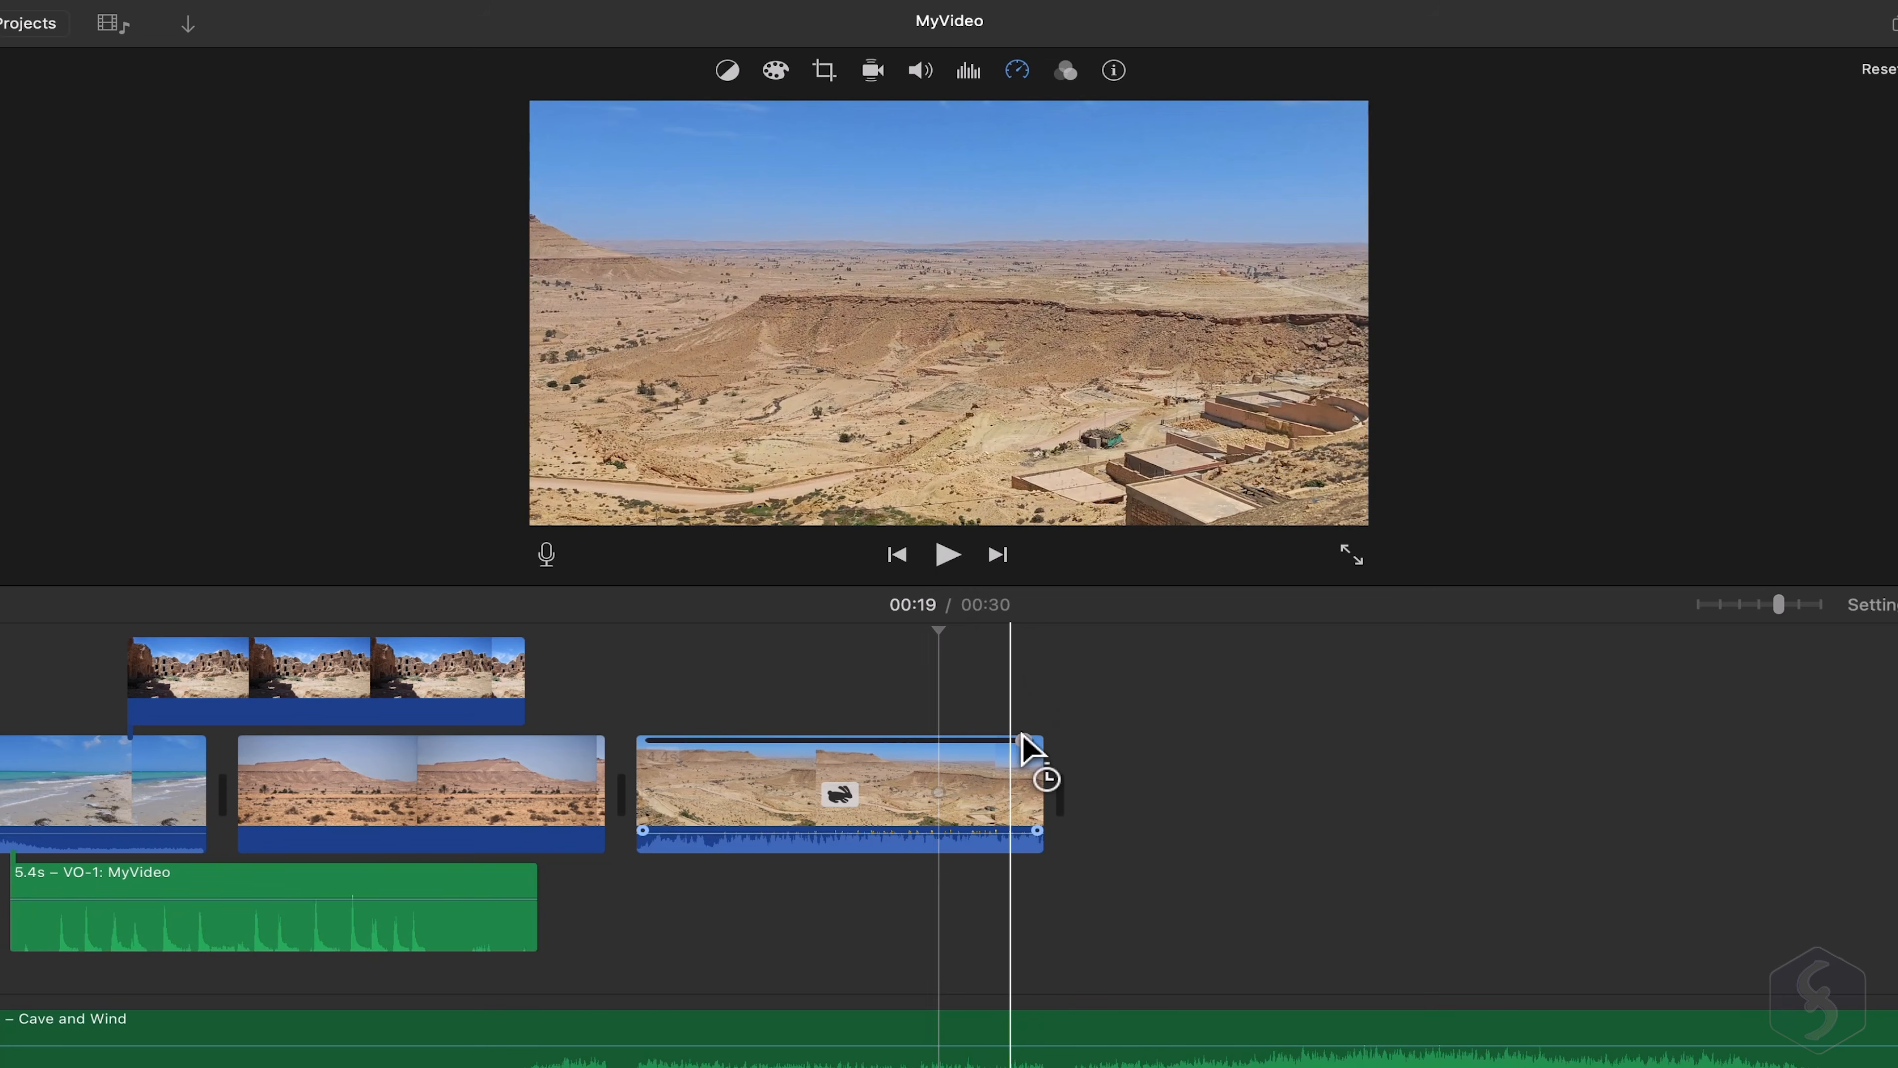
pyautogui.moveTo(1025, 742); pyautogui.dragTo(1786, 761)
pyautogui.click(948, 554)
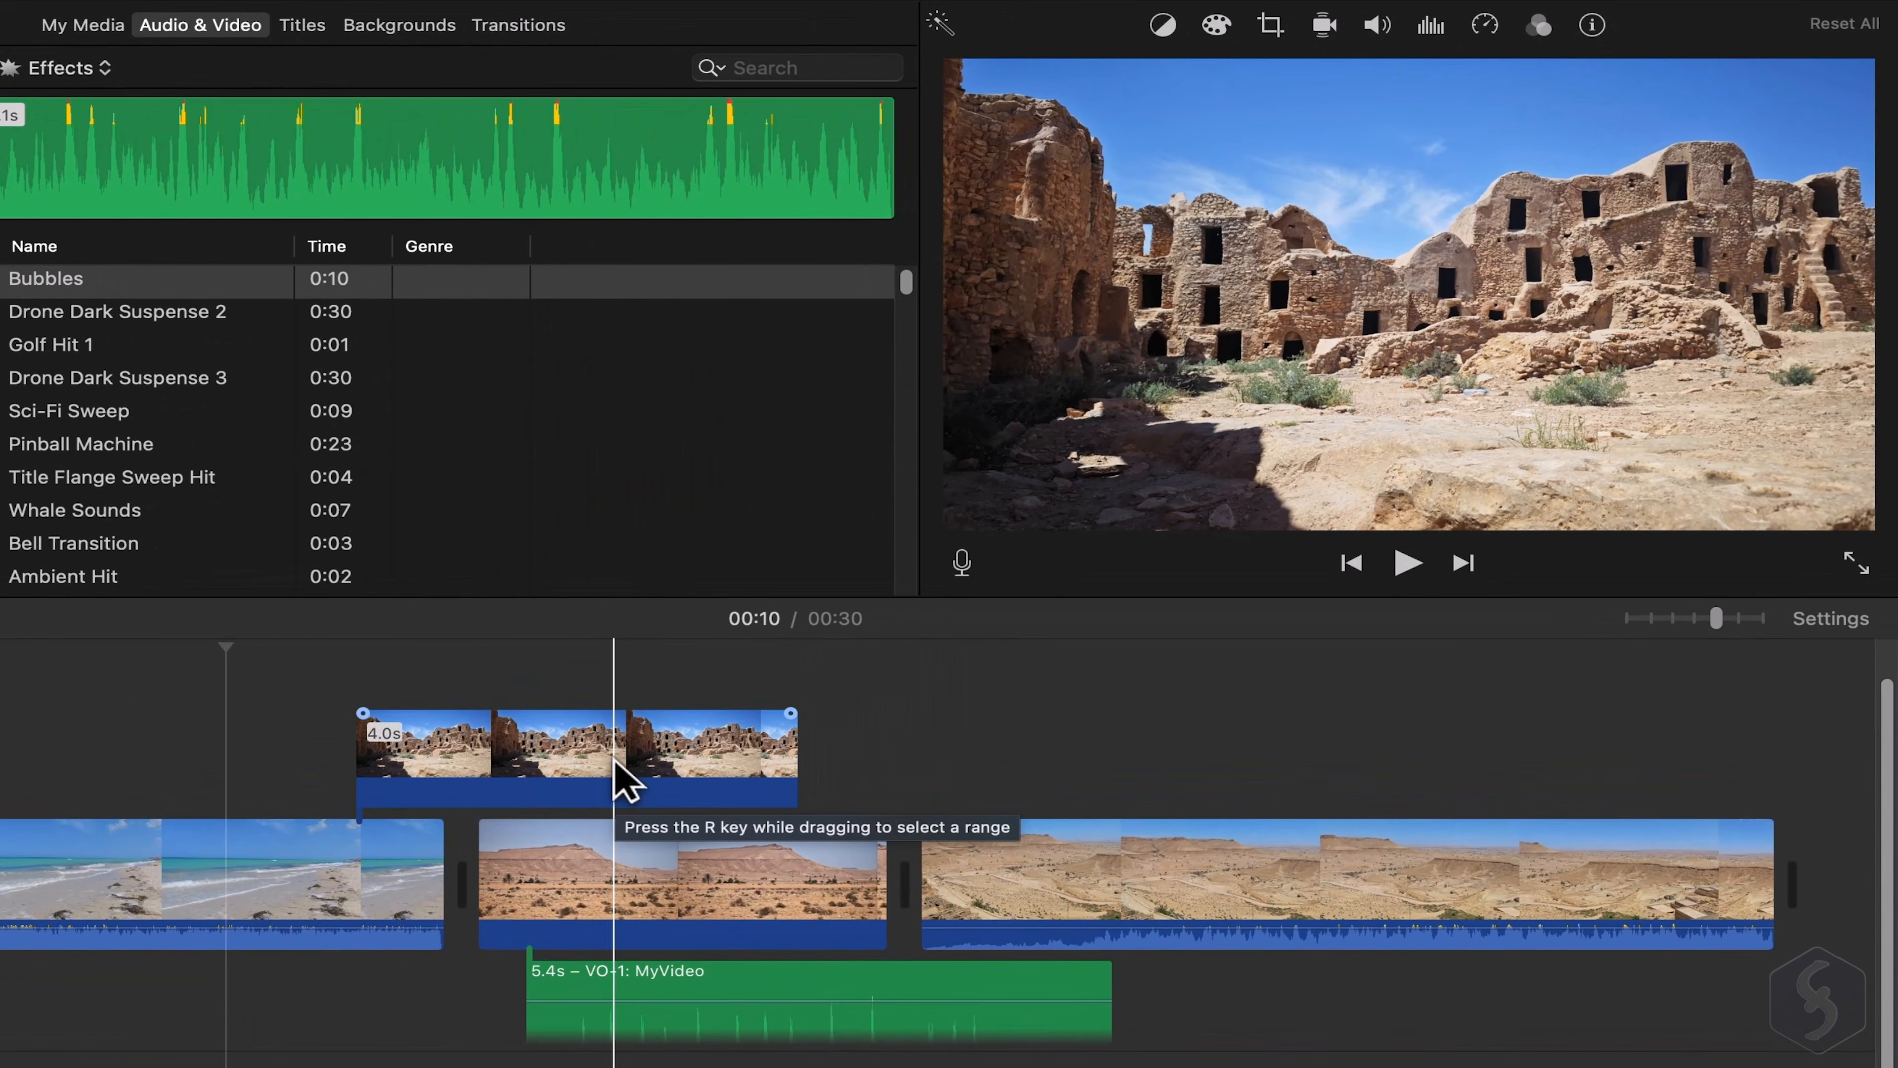
# Delete the ruins overlay from the timeline and undo the deletion.
pyautogui.click(616, 763)
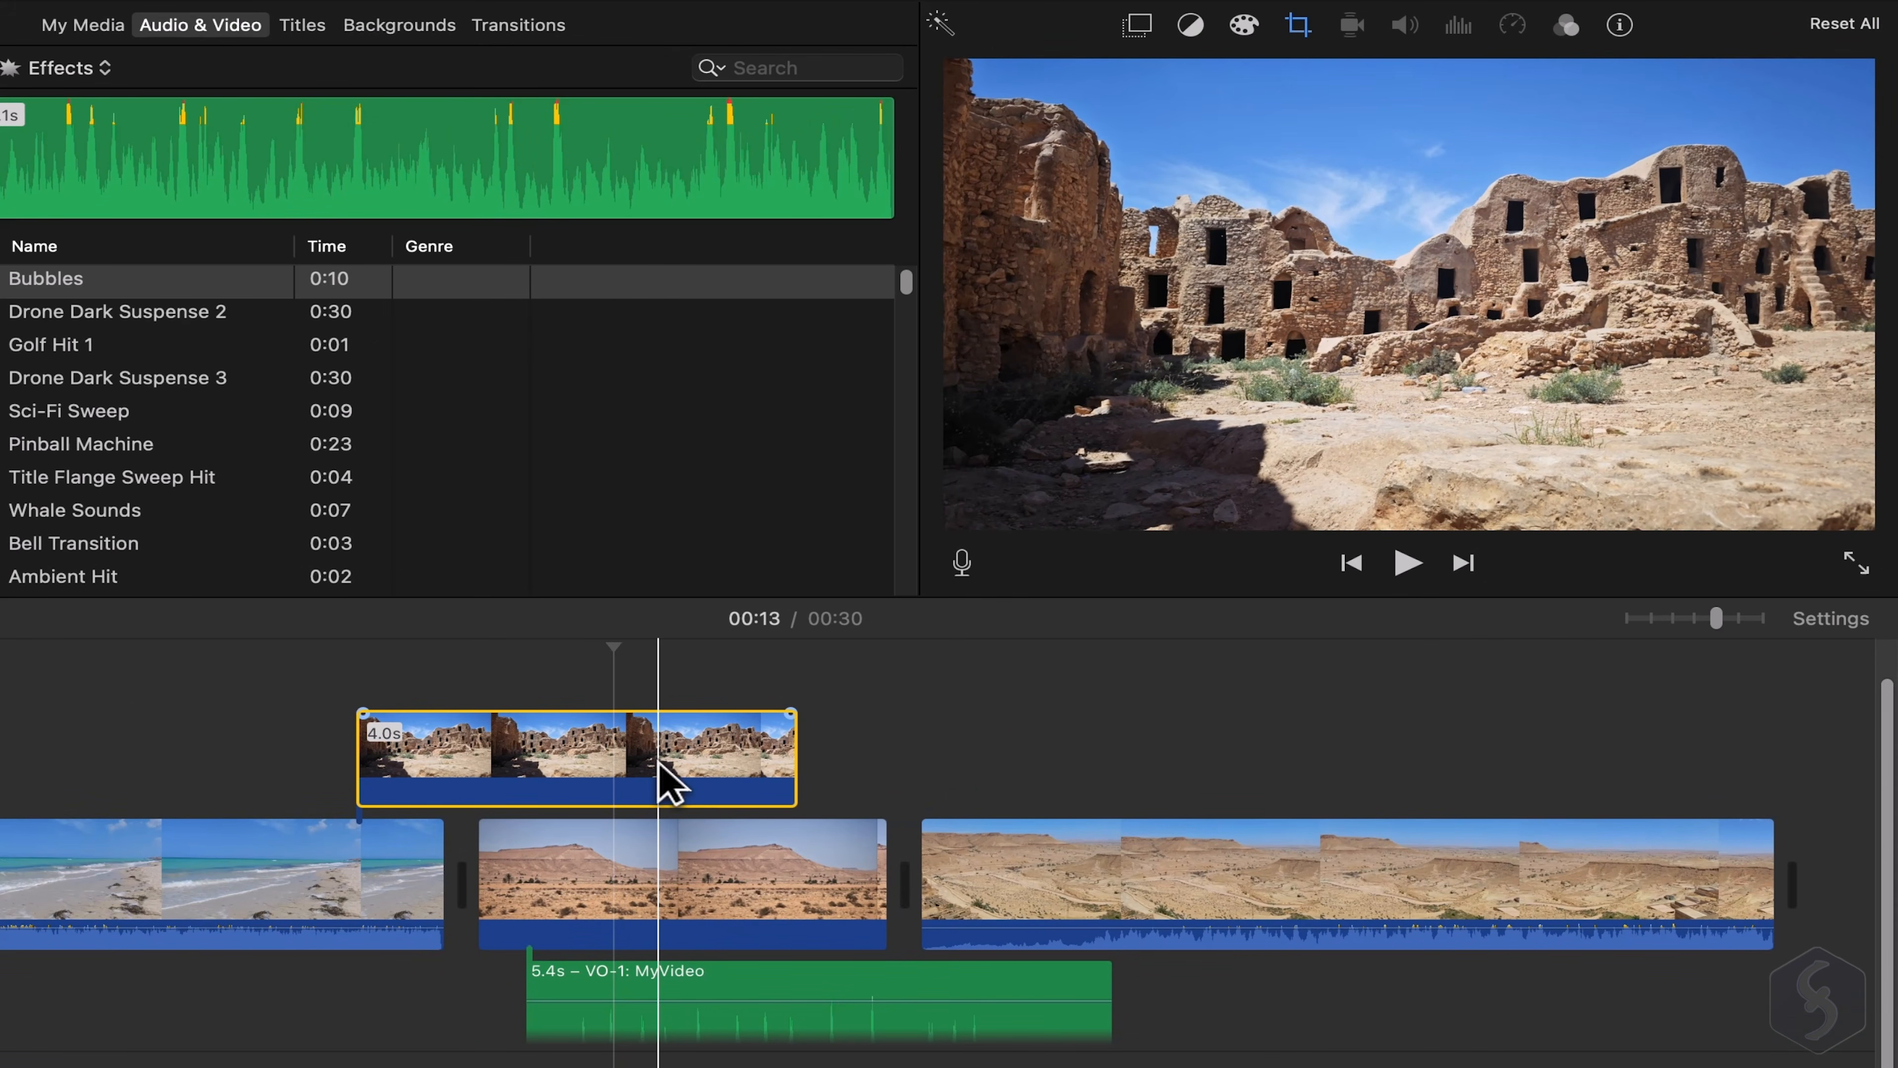
pyautogui.press('Delete')
pyautogui.click(693, 778)
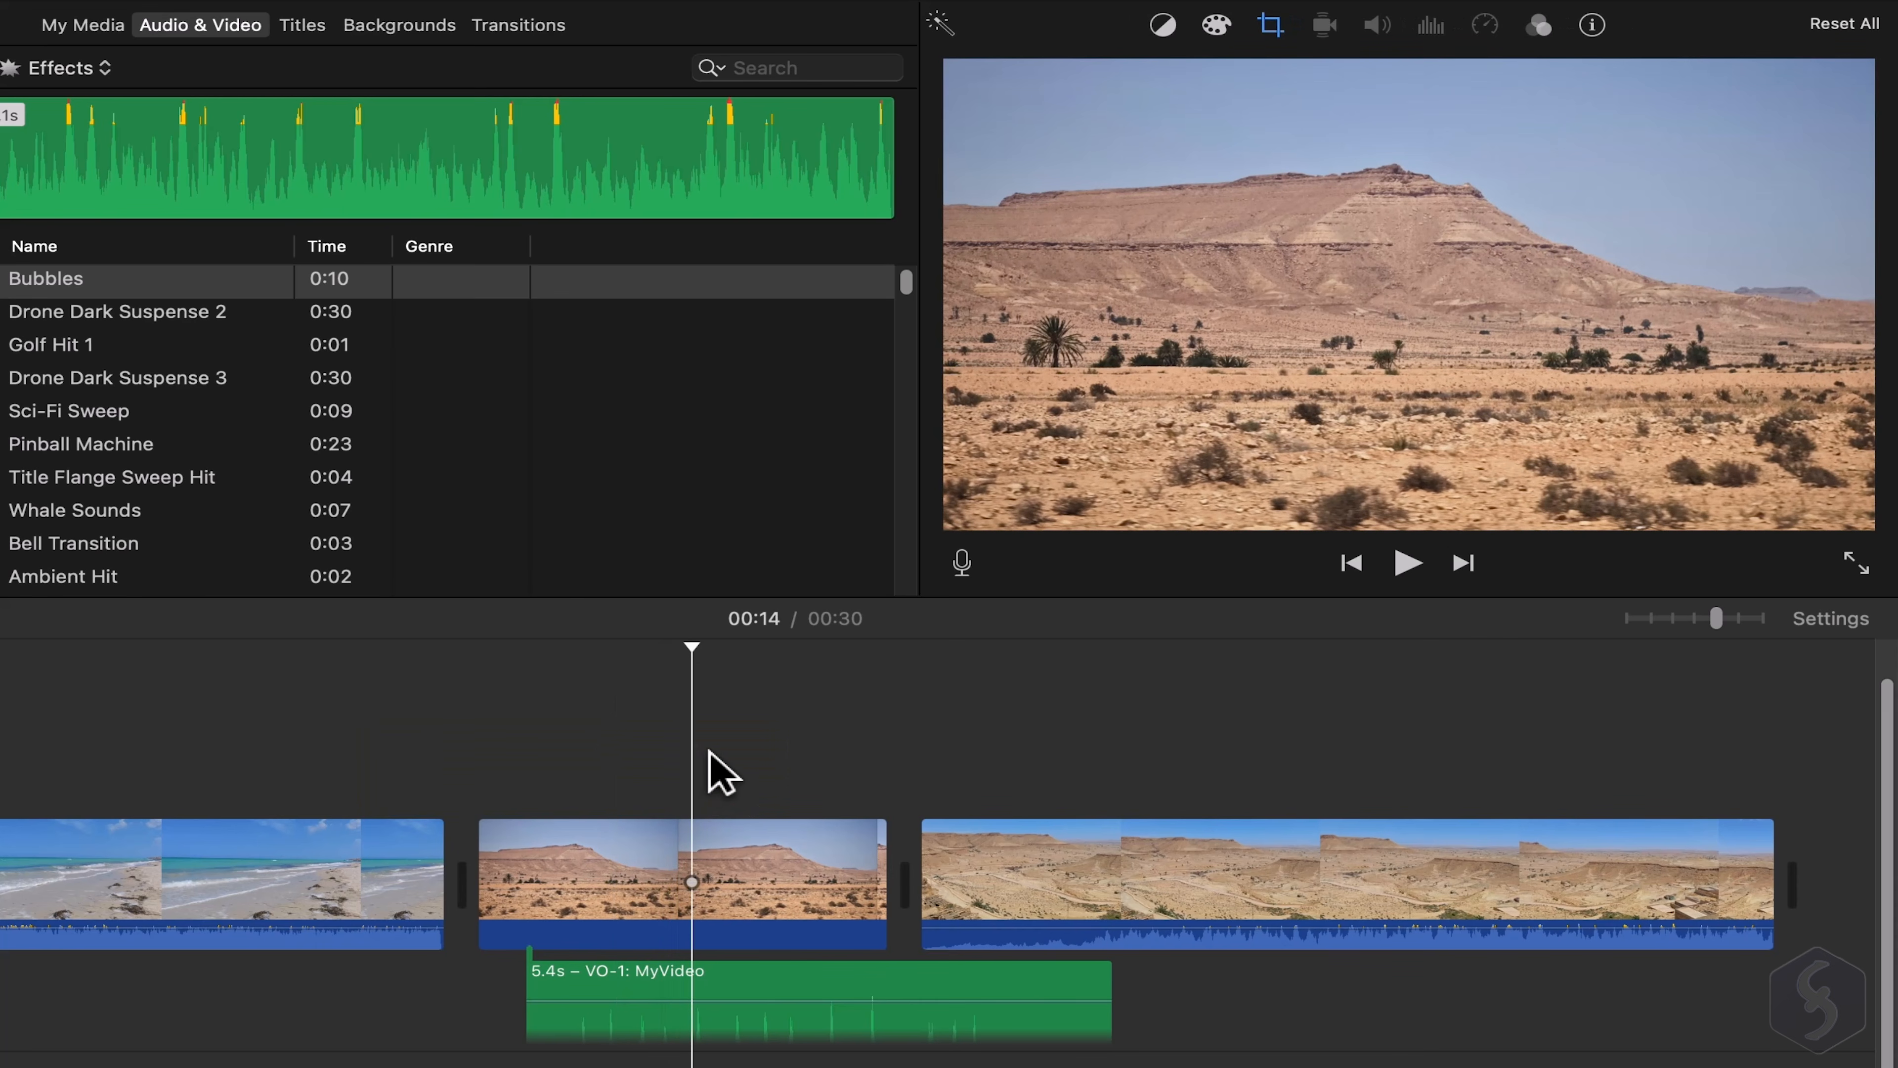
pyautogui.press('super+z')
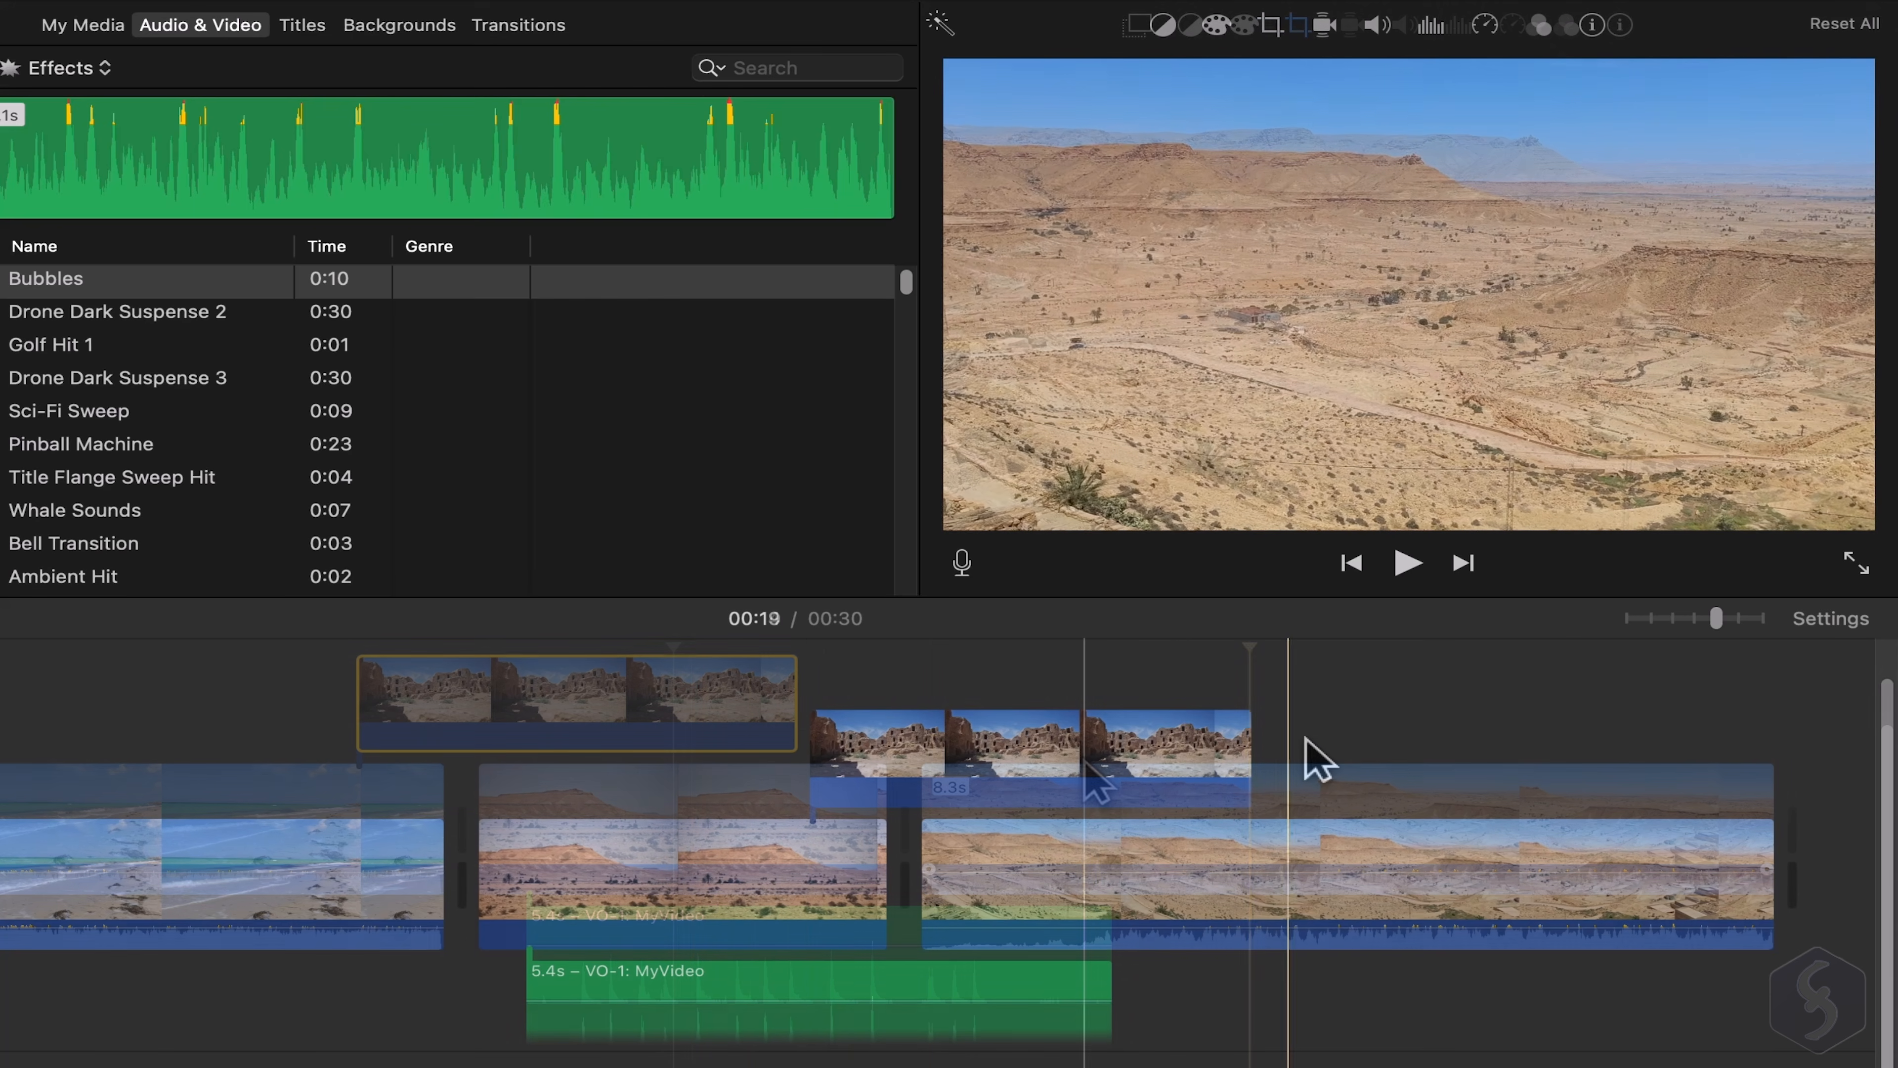
# Delete the VO-1: MyVideo voiceover from the timeline.
pyautogui.click(855, 985)
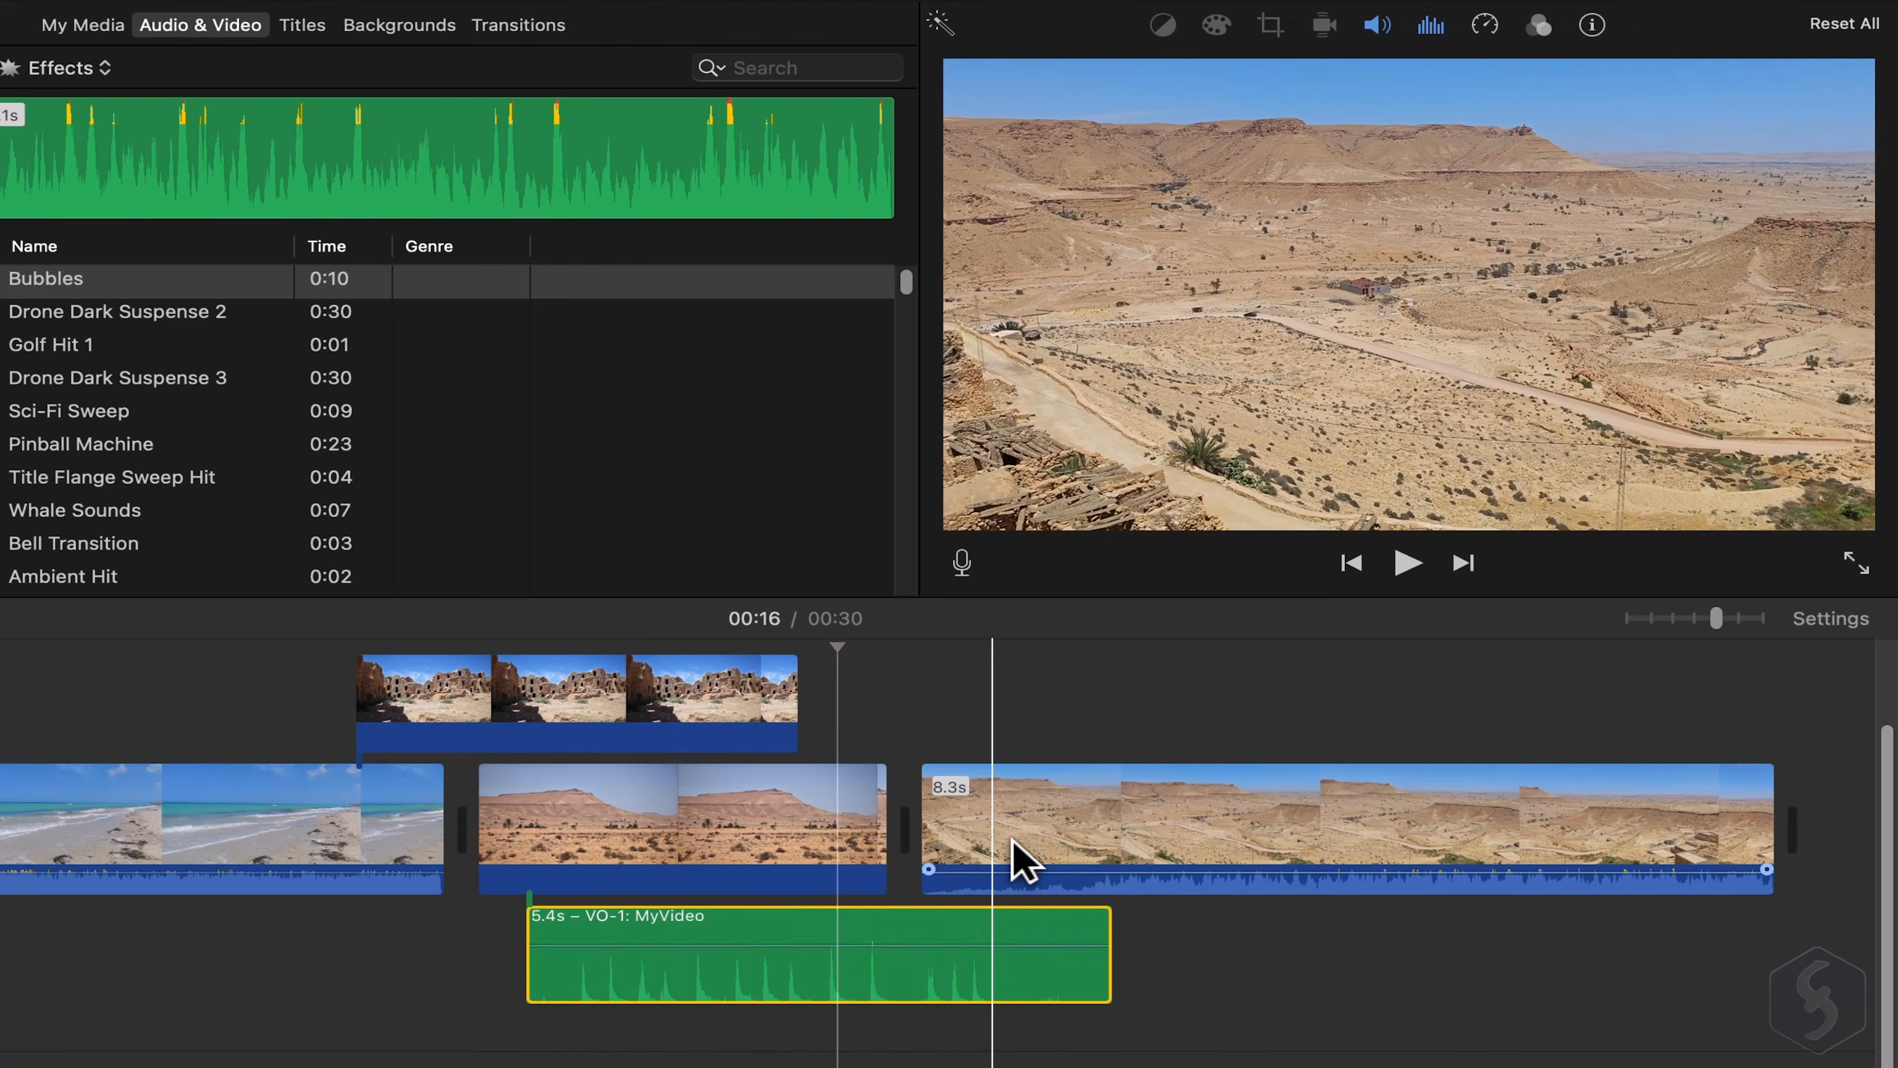
pyautogui.press('Delete')
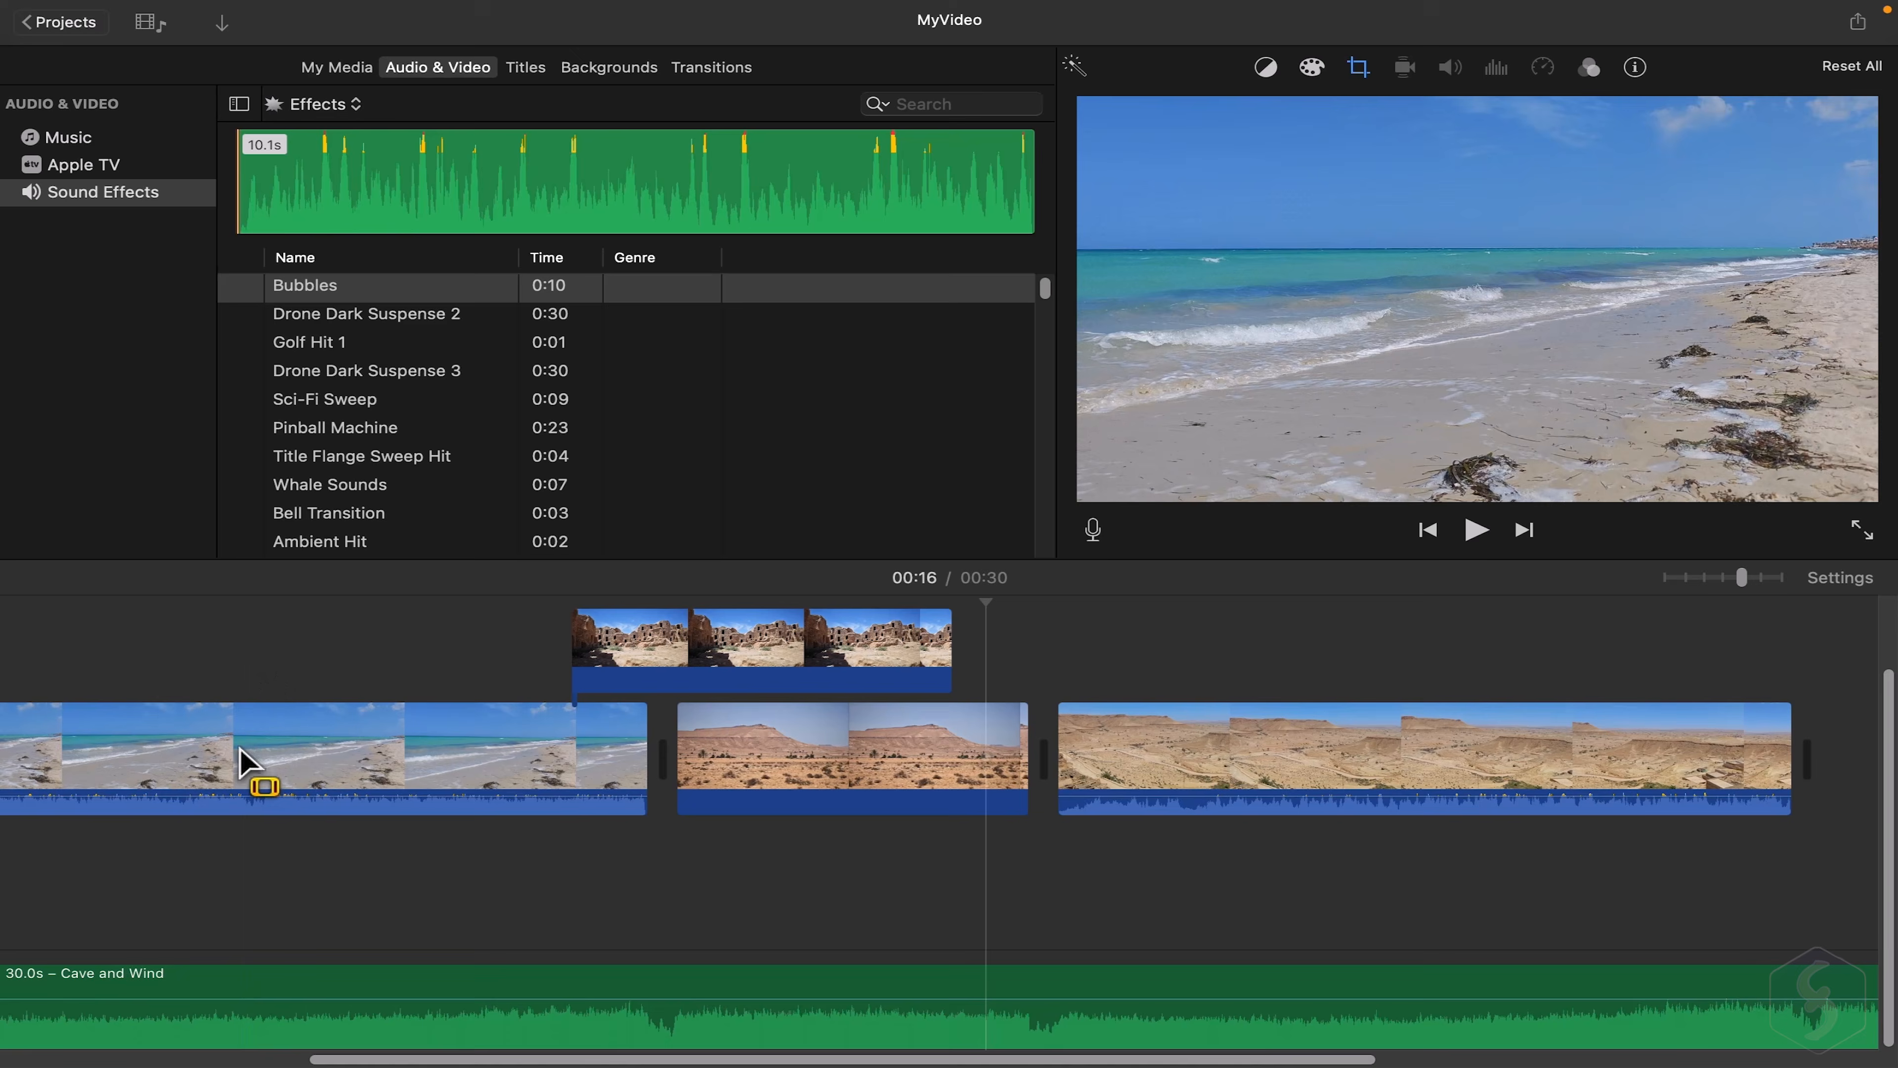
# Select a short range in the middle of the beach clip, delete it, and undo the deletion.
pyautogui.moveTo(243, 763); pyautogui.dragTo(402, 775)
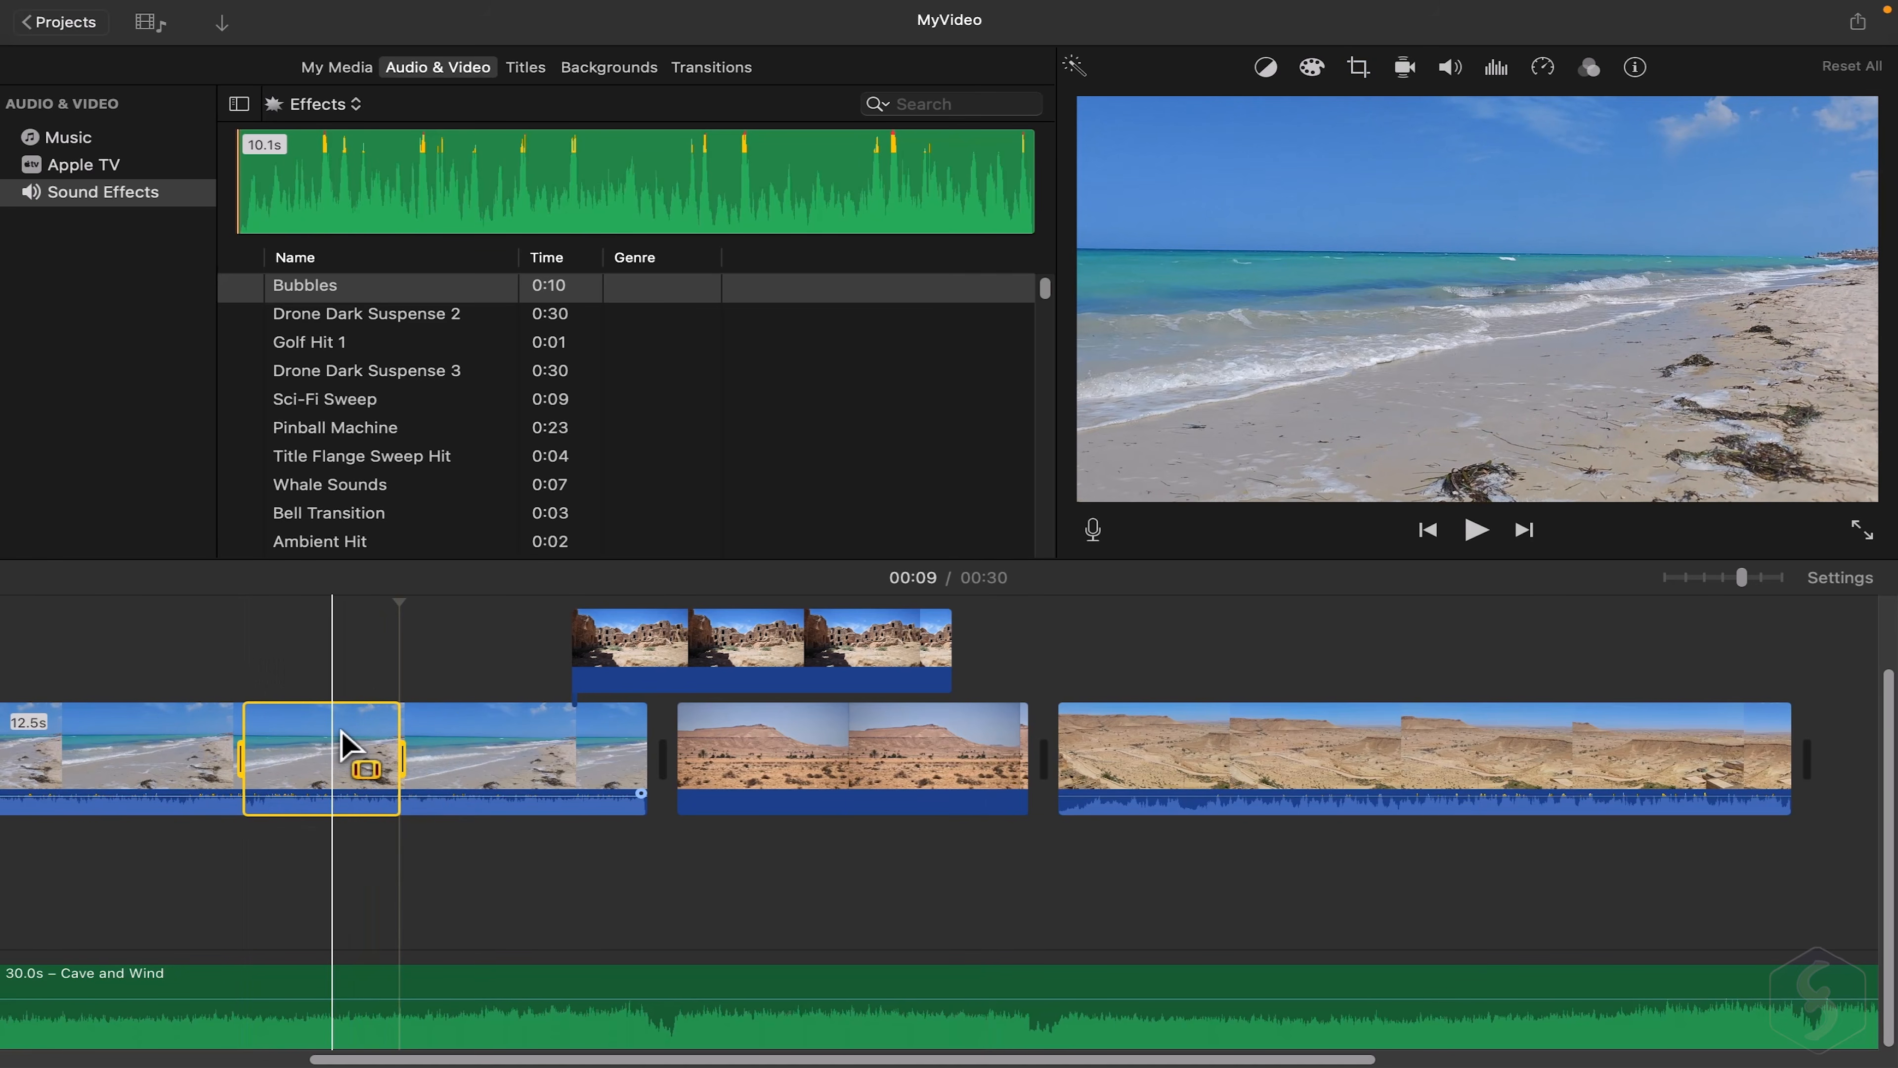
pyautogui.press('Delete')
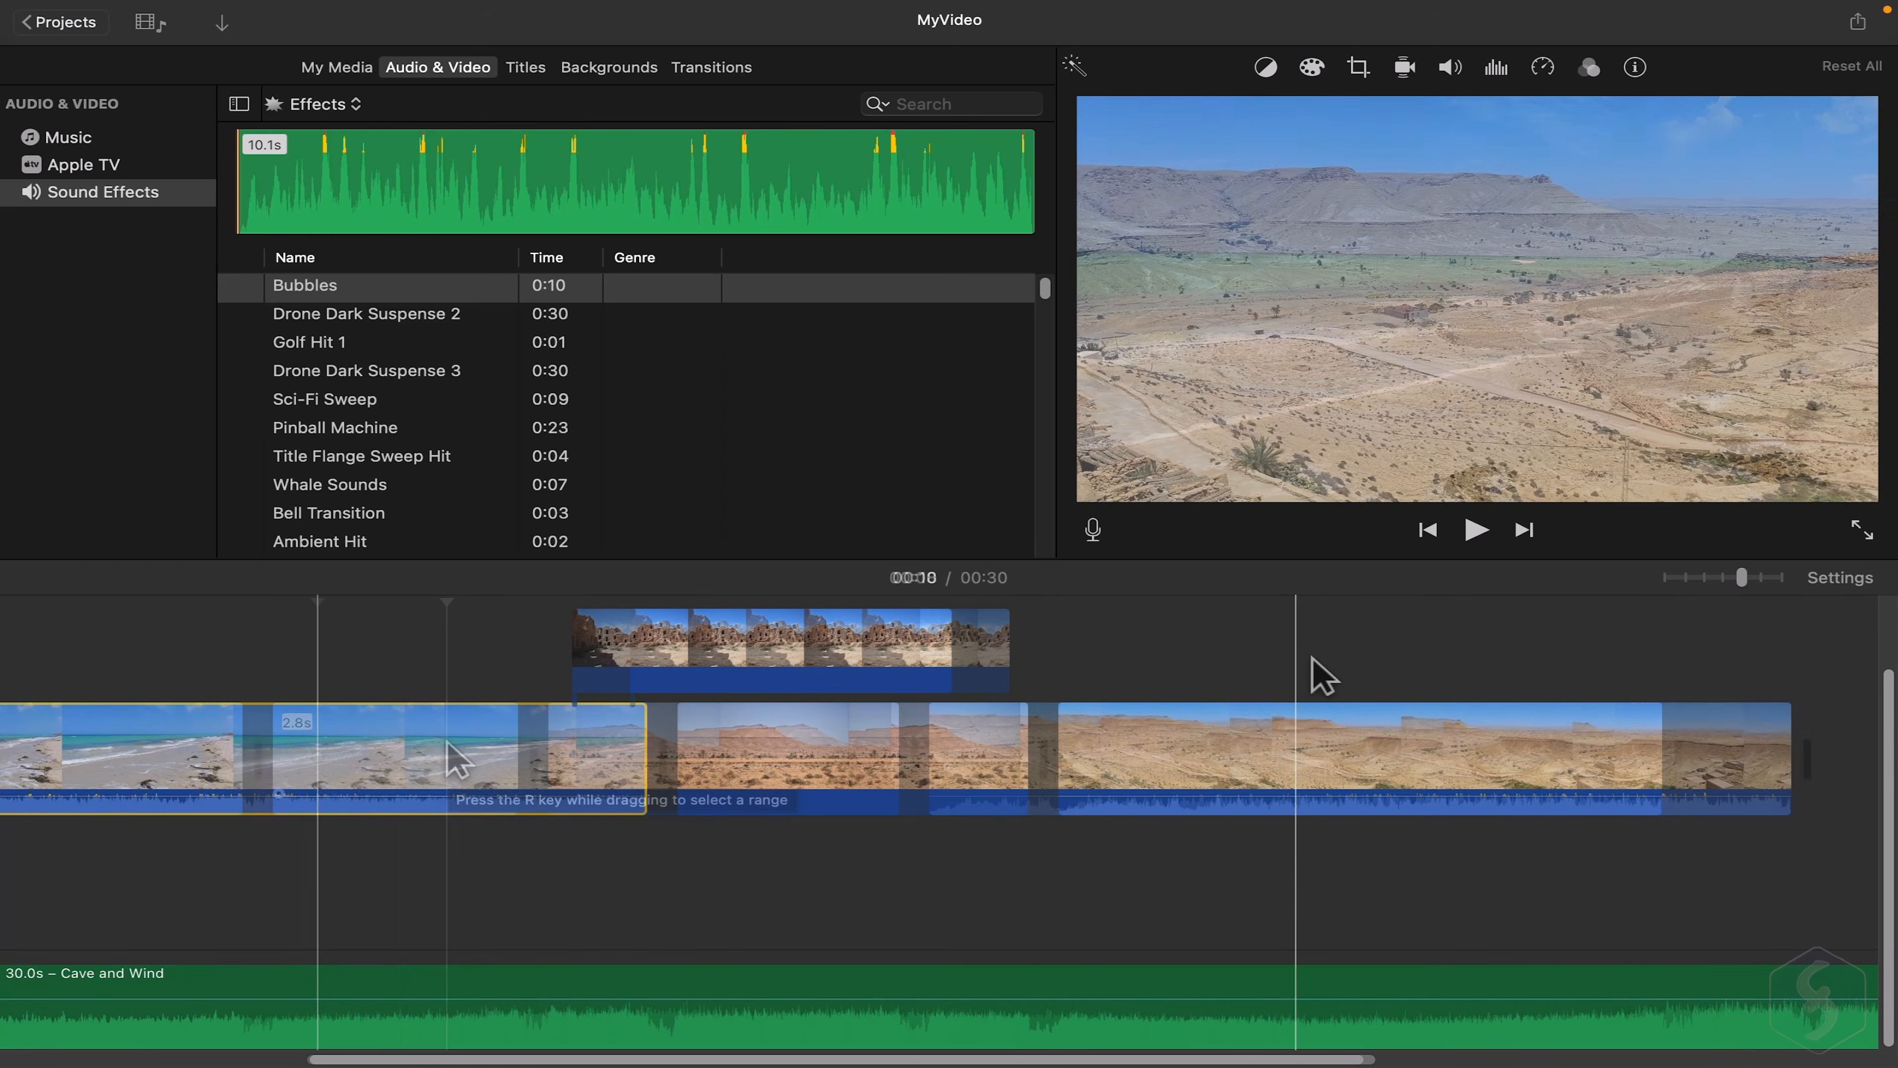
pyautogui.press('super+z')
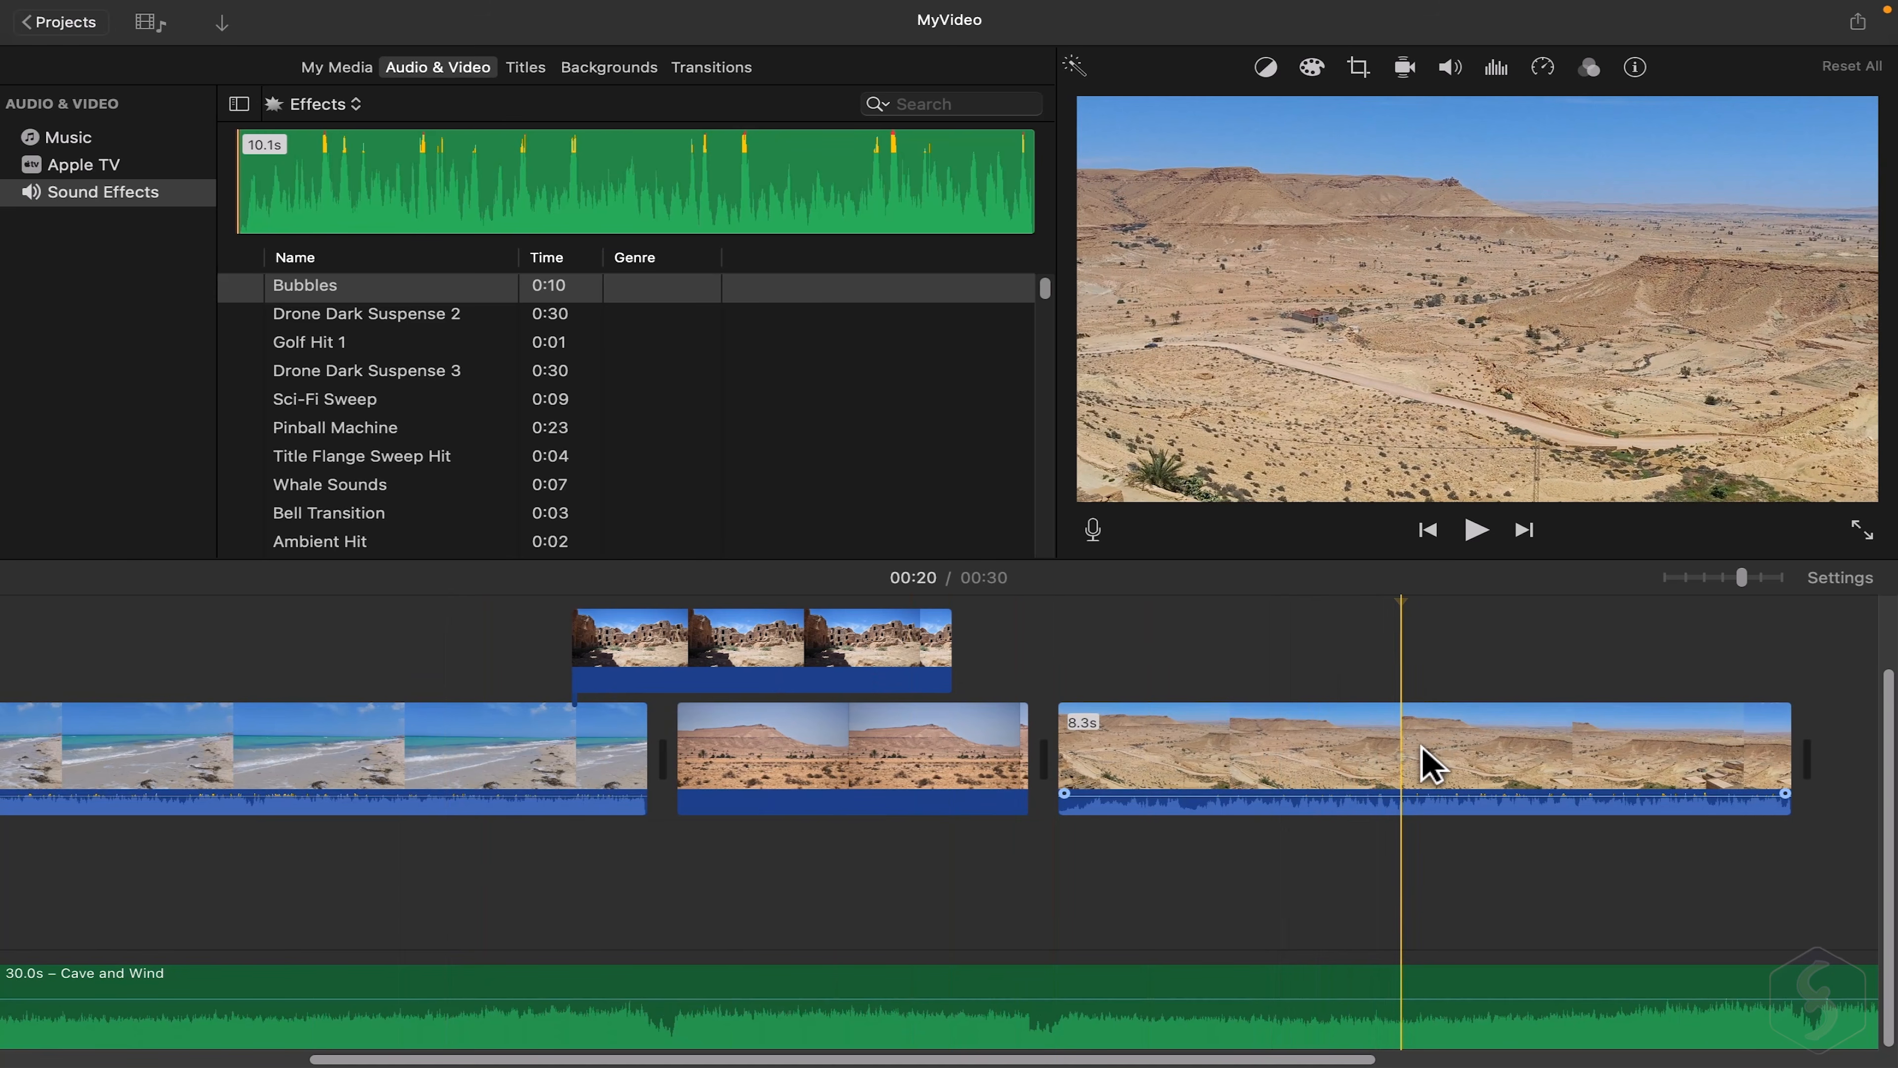
# Split the desert panorama clip at the playhead position of 00:20.
pyautogui.rightClick(1454, 771)
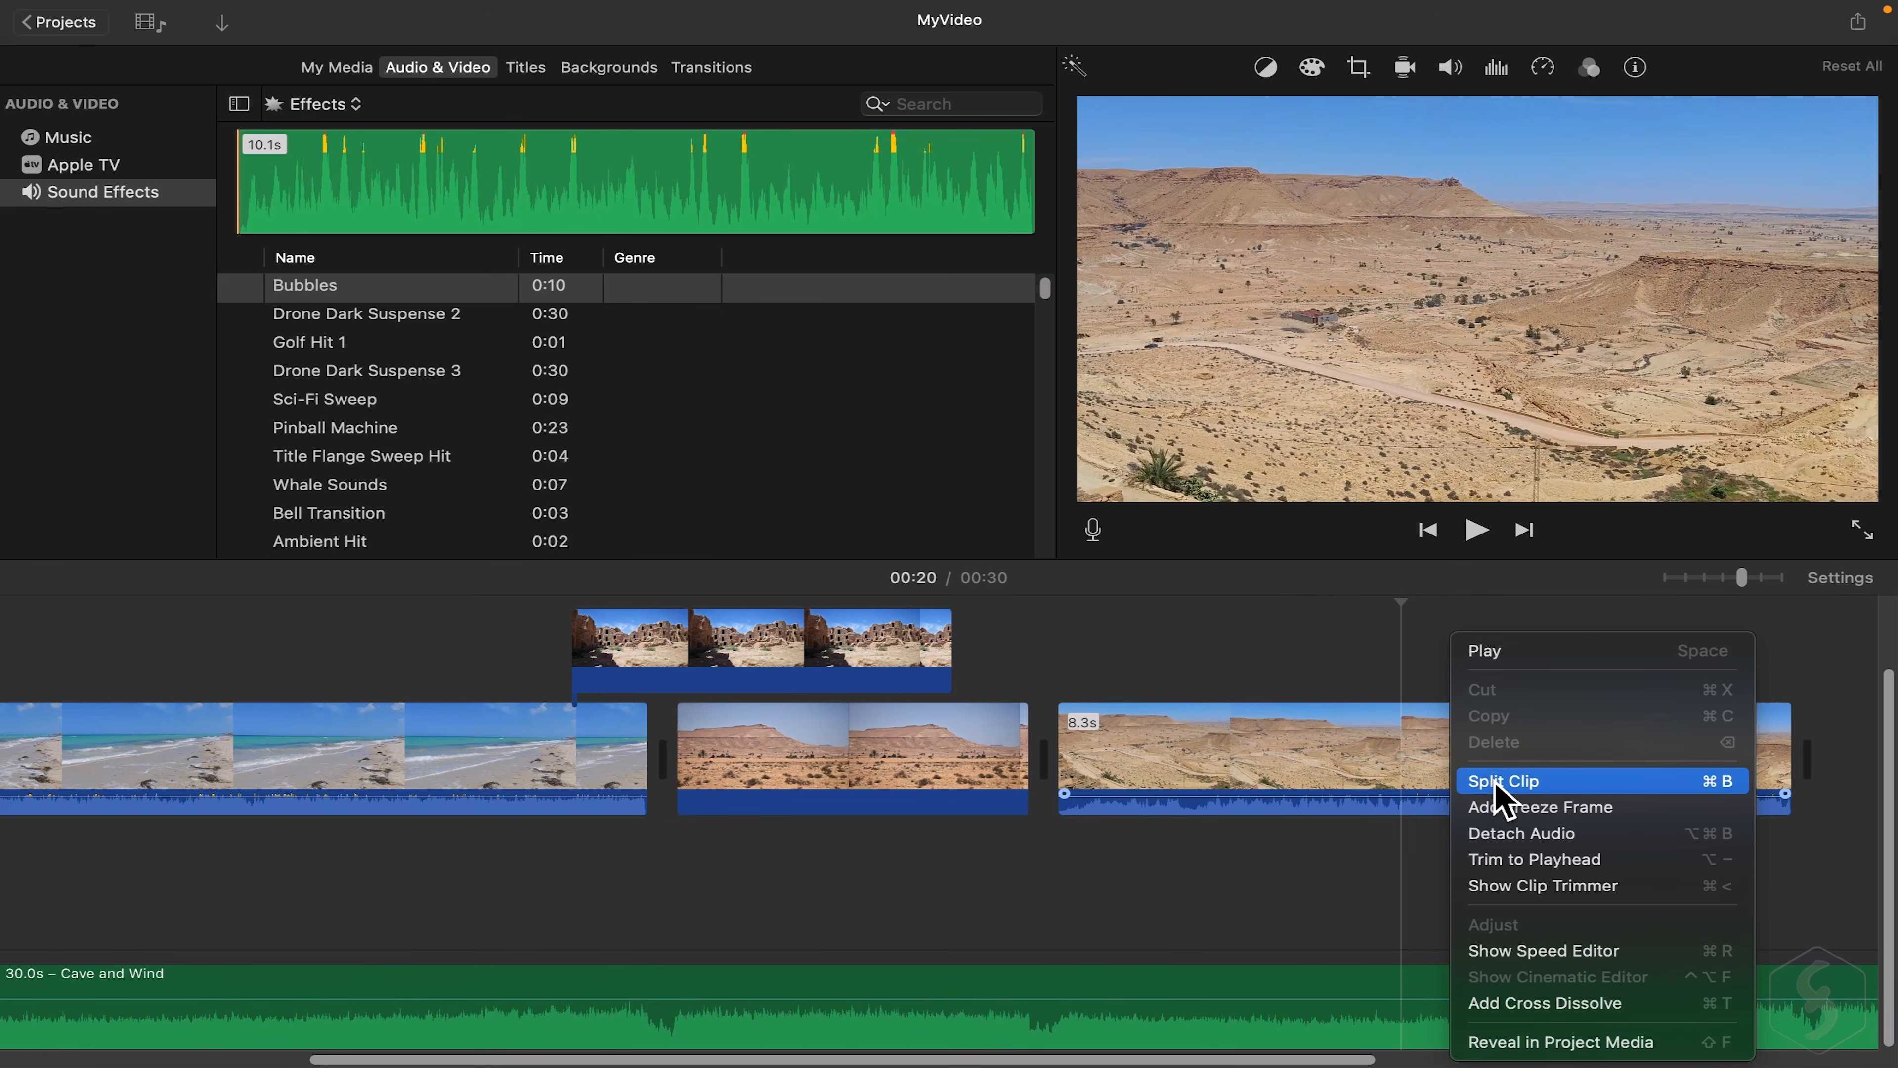
pyautogui.click(1492, 782)
pyautogui.click(1504, 793)
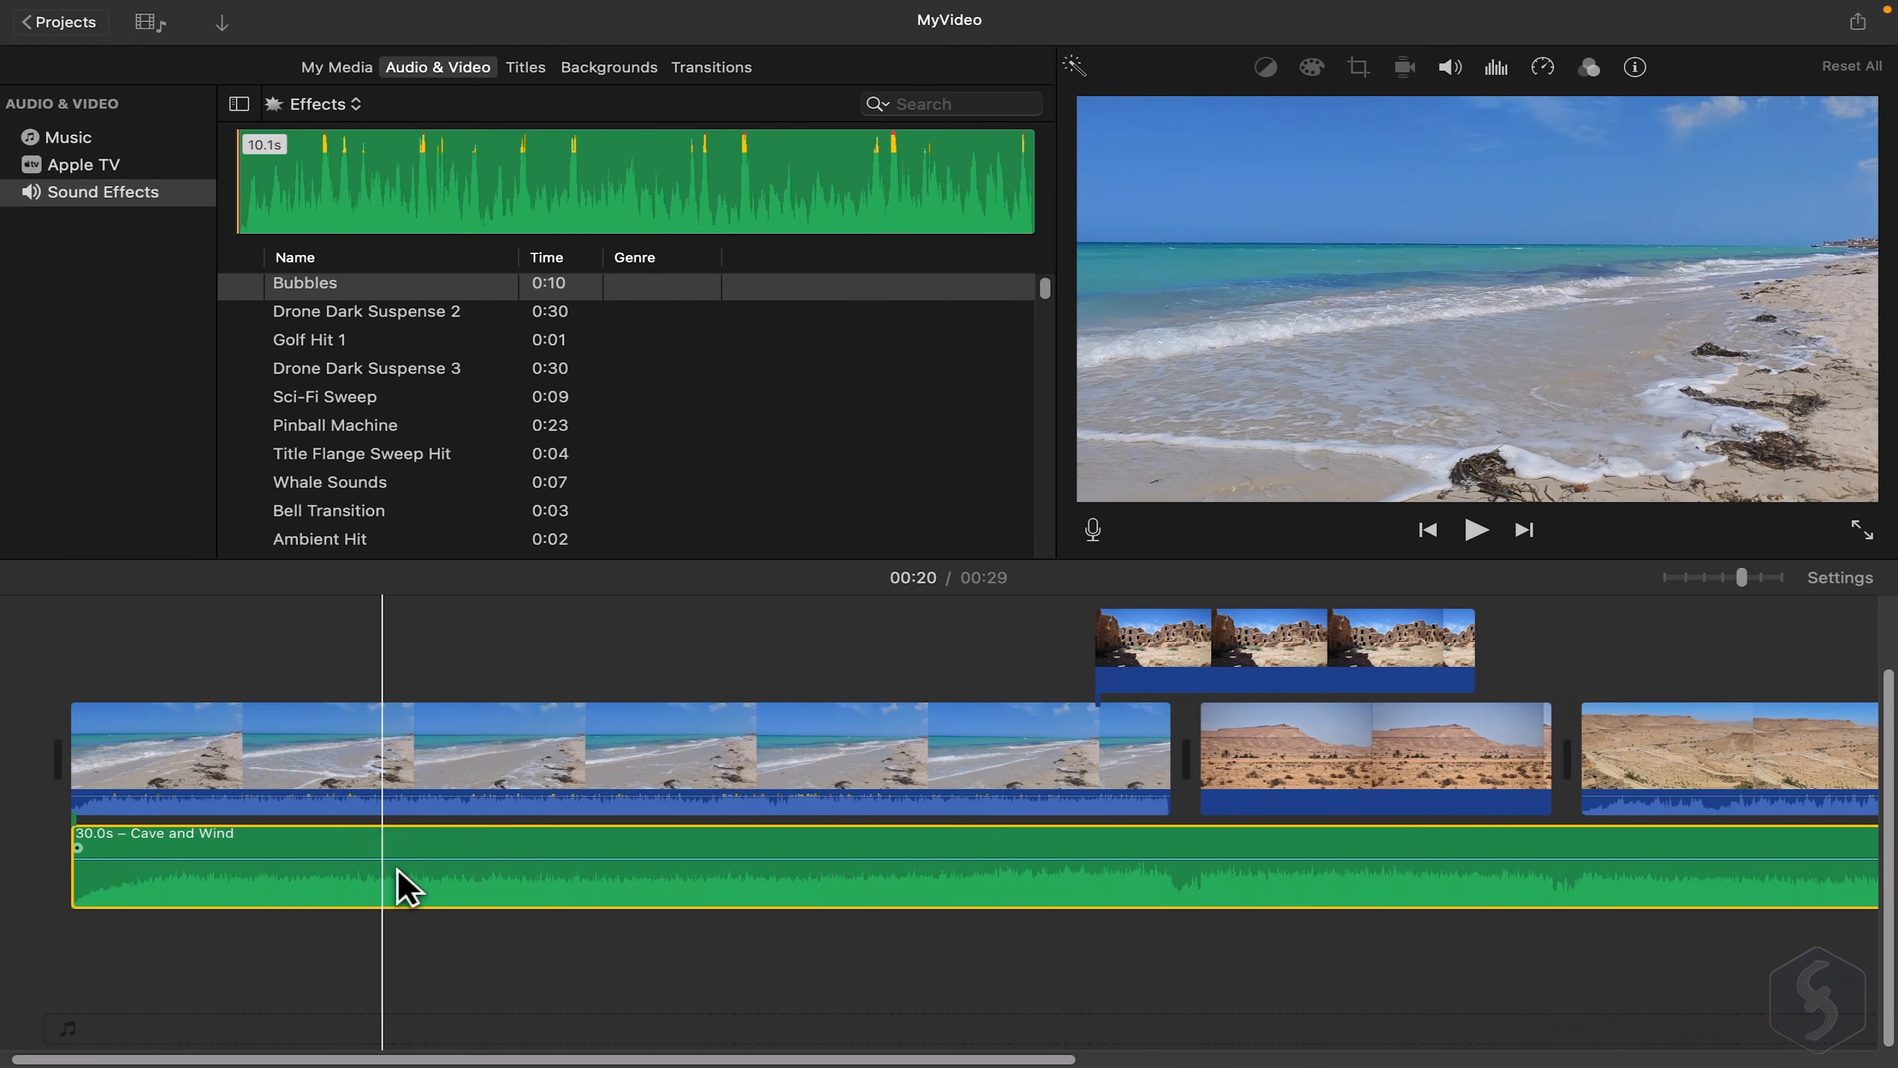
# Raise the volume of the Cave and Wind audio above 100% and play the start of the project.
pyautogui.click(411, 879)
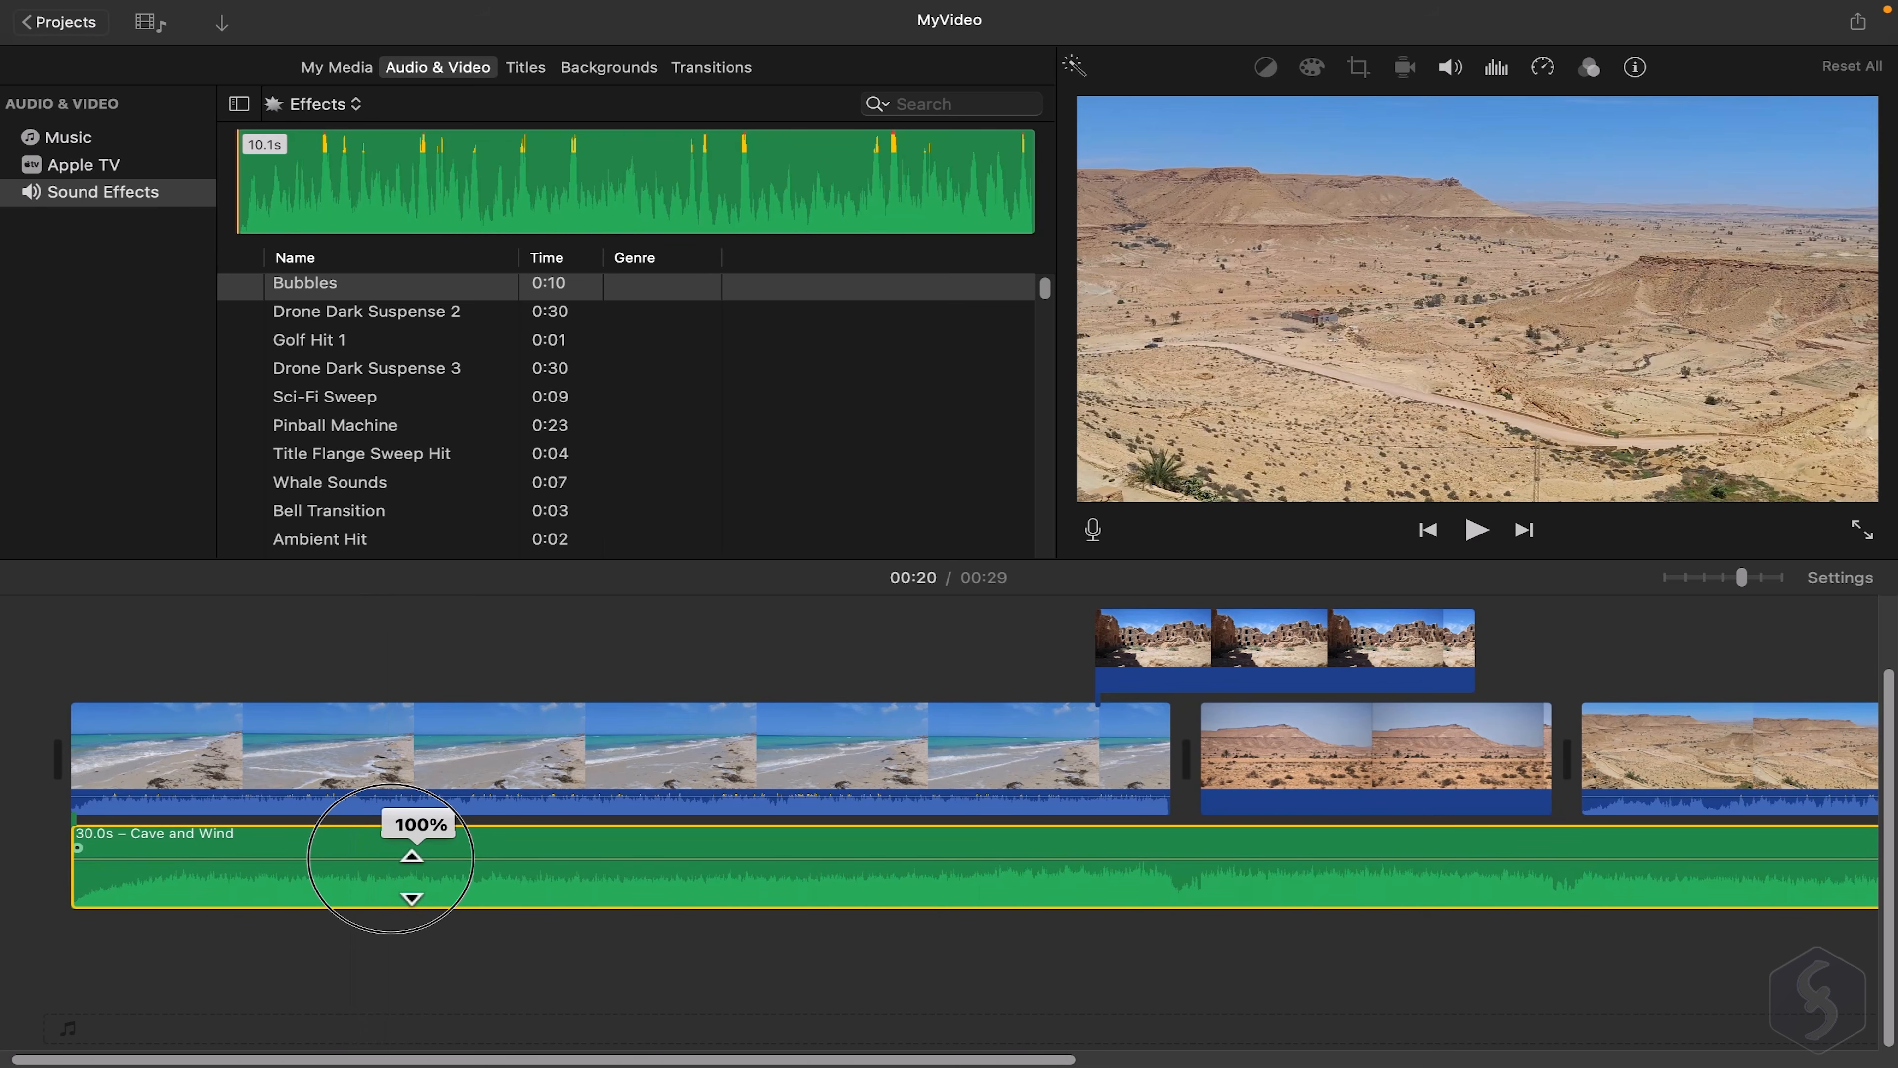
pyautogui.moveTo(411, 879); pyautogui.dragTo(407, 842)
pyautogui.press('space')
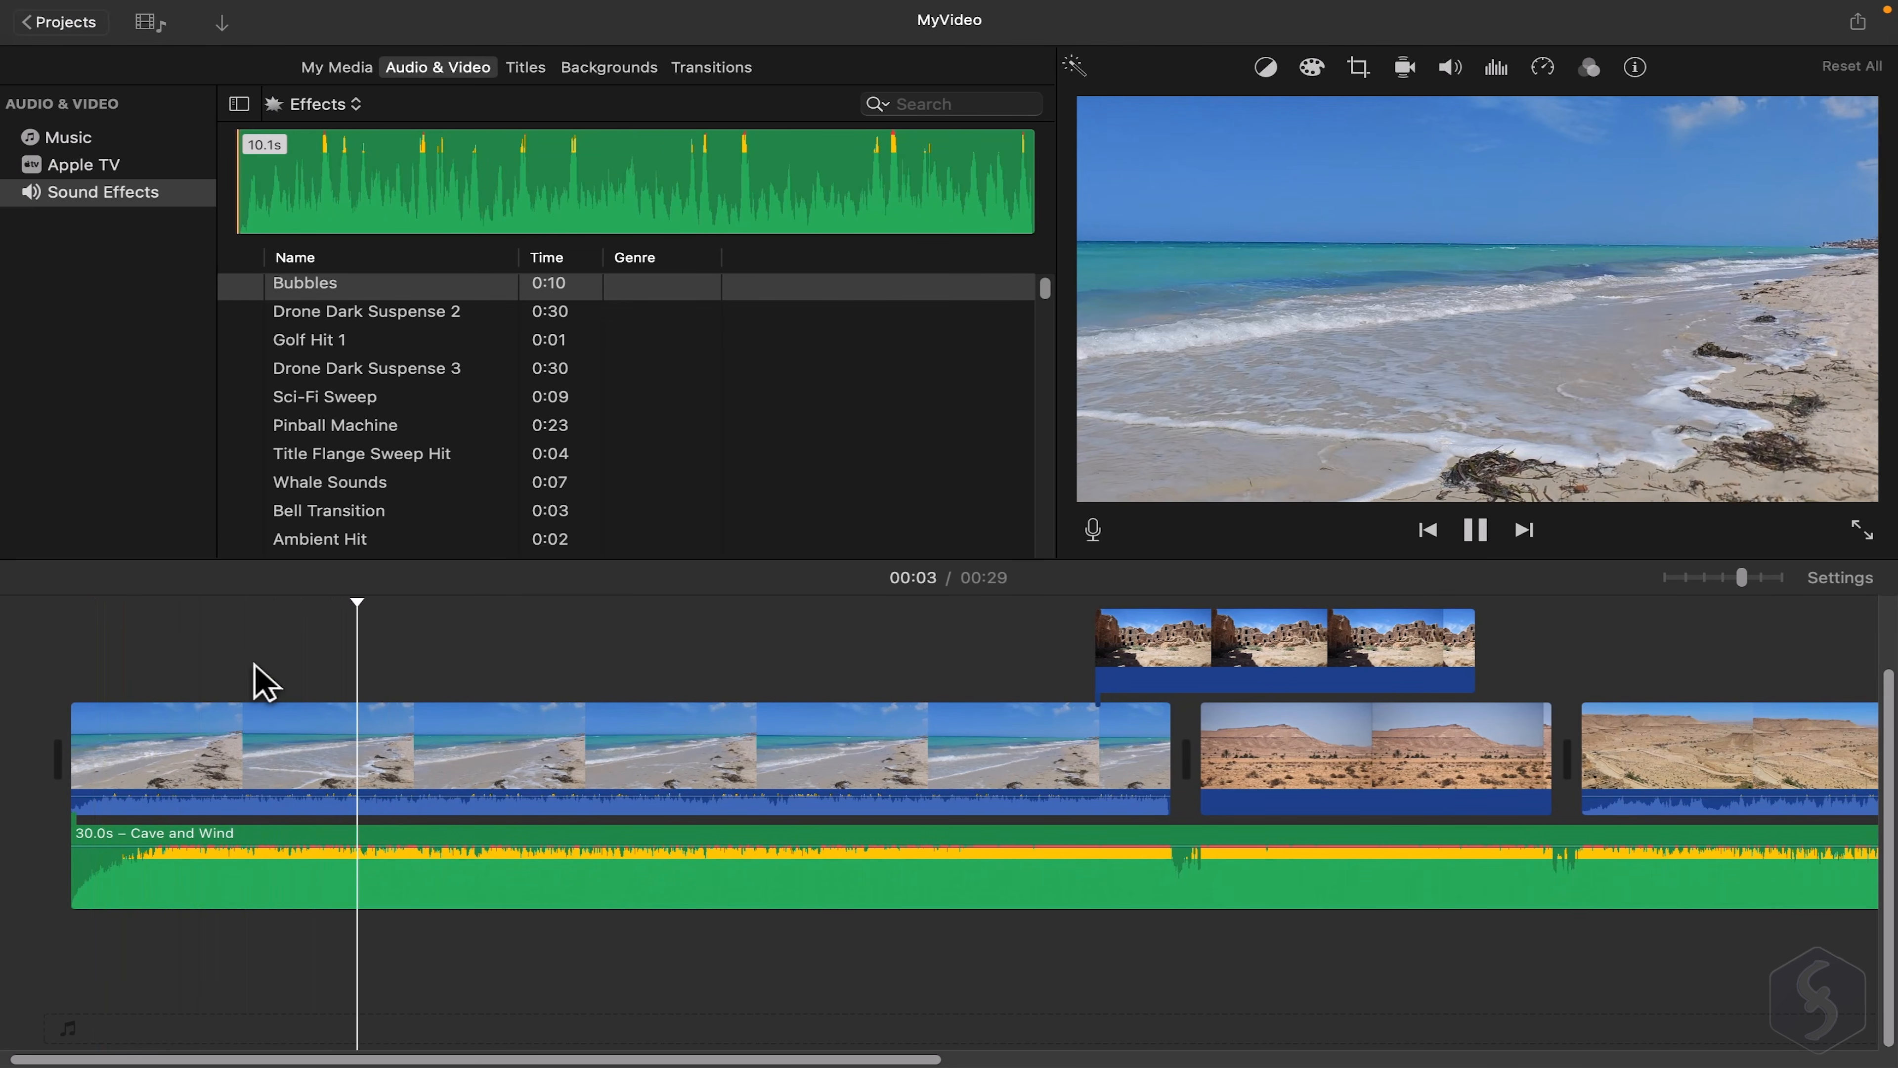
pyautogui.press('space')
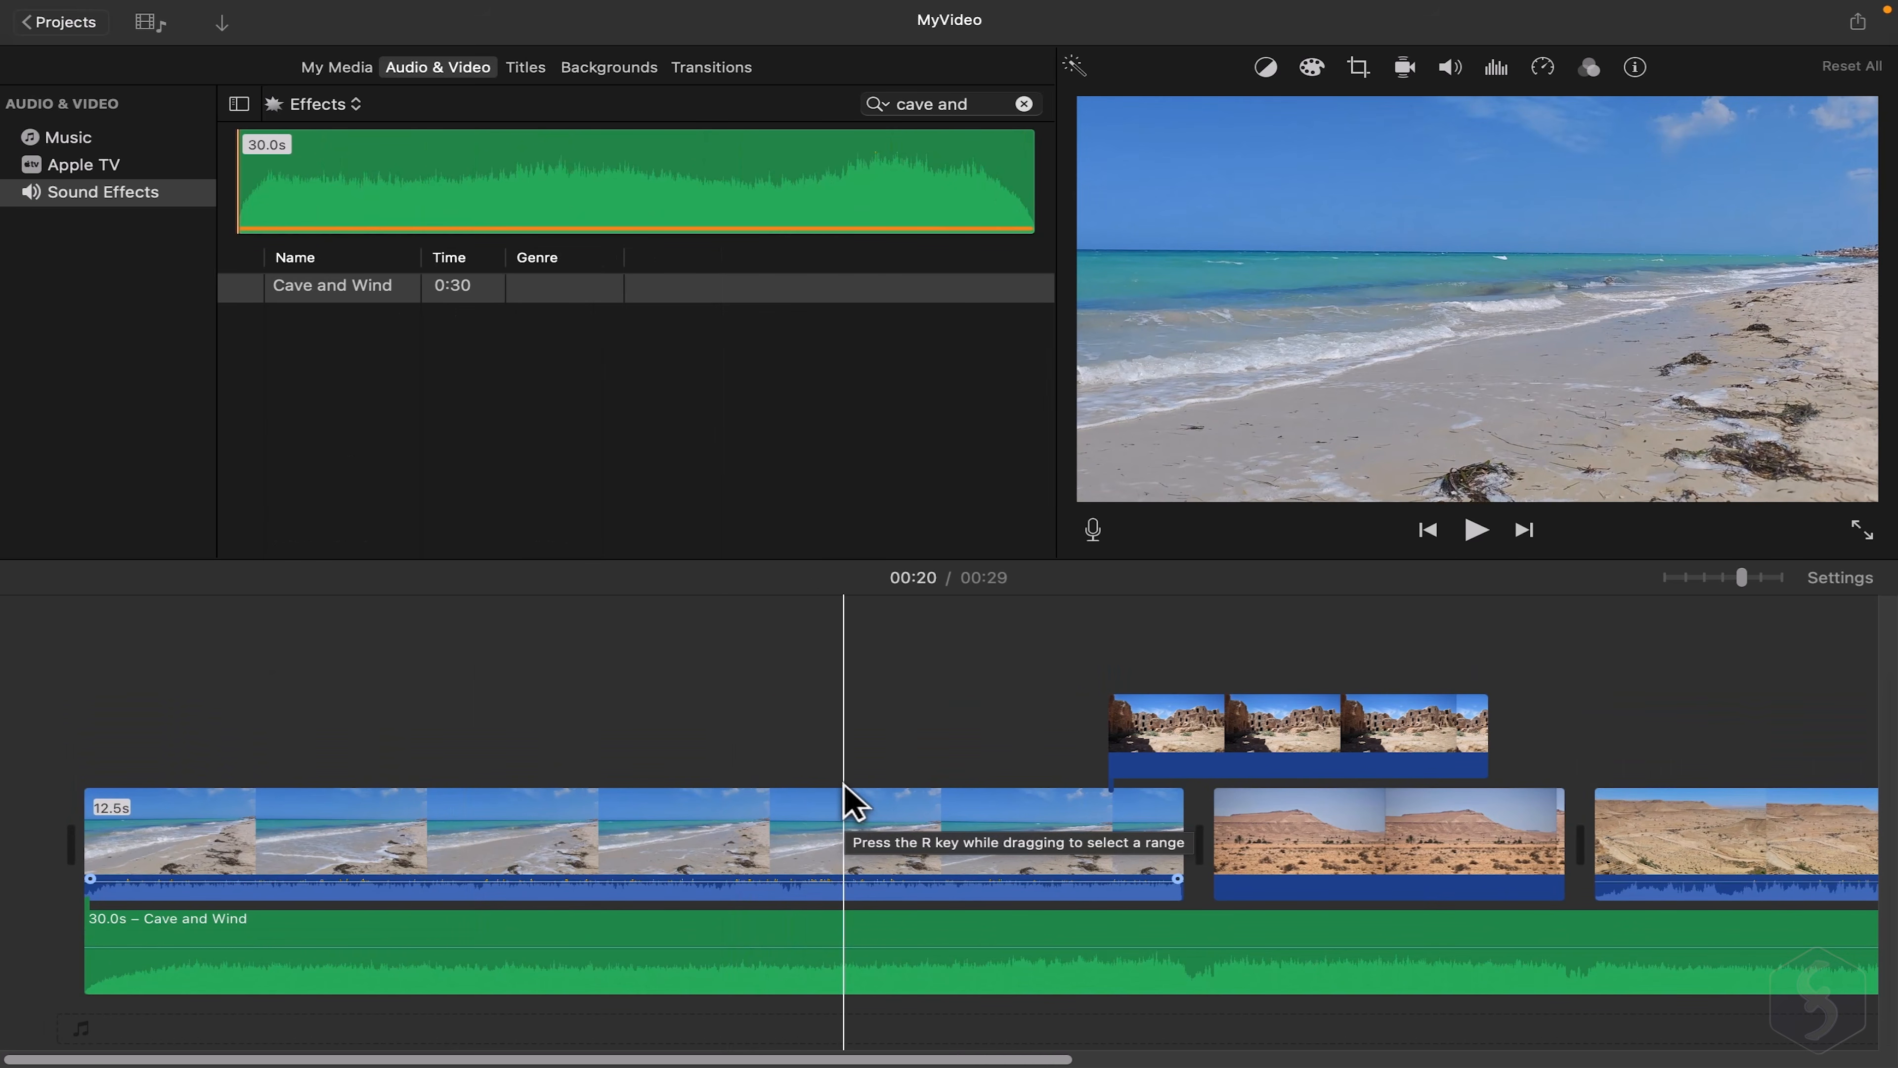
pyautogui.hscroll(10, 844, 785)
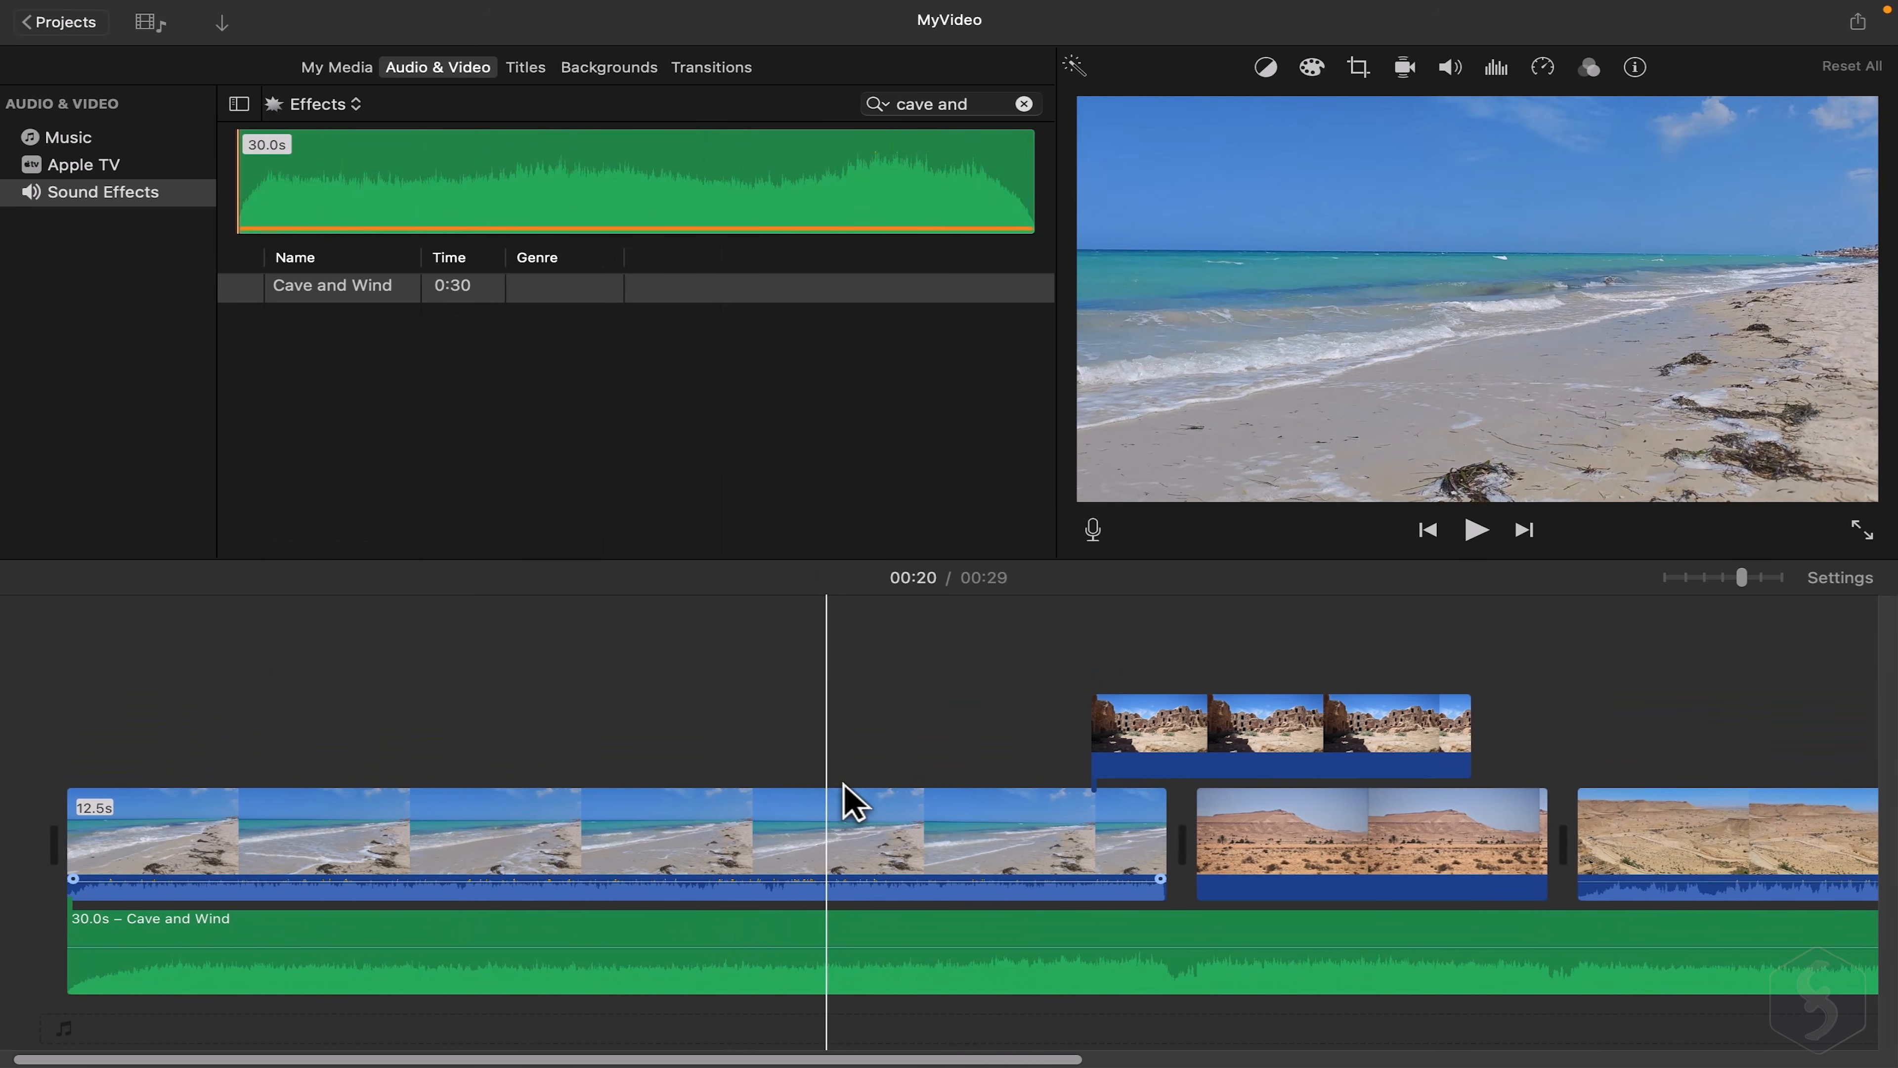
pyautogui.hscroll(3, 845, 785)
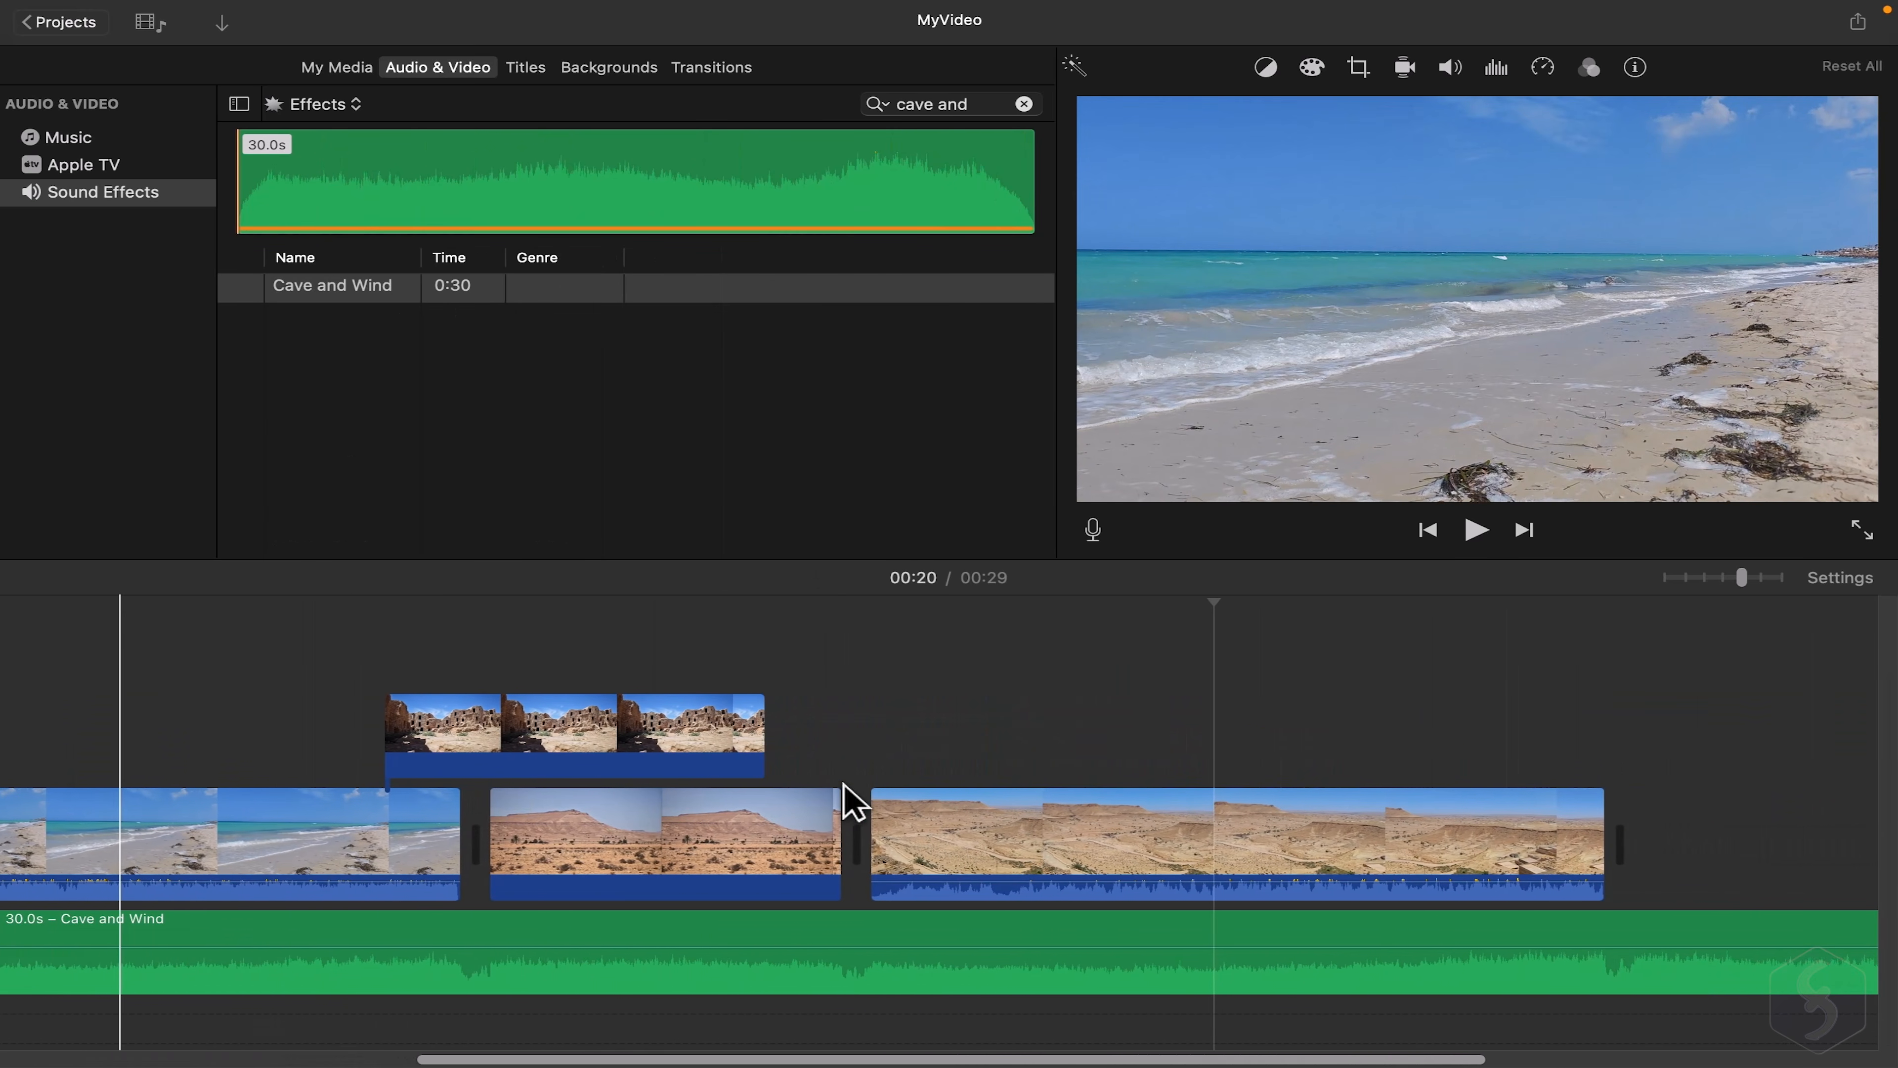
pyautogui.hscroll(-10, 844, 785)
pyautogui.hscroll(-2, 847, 785)
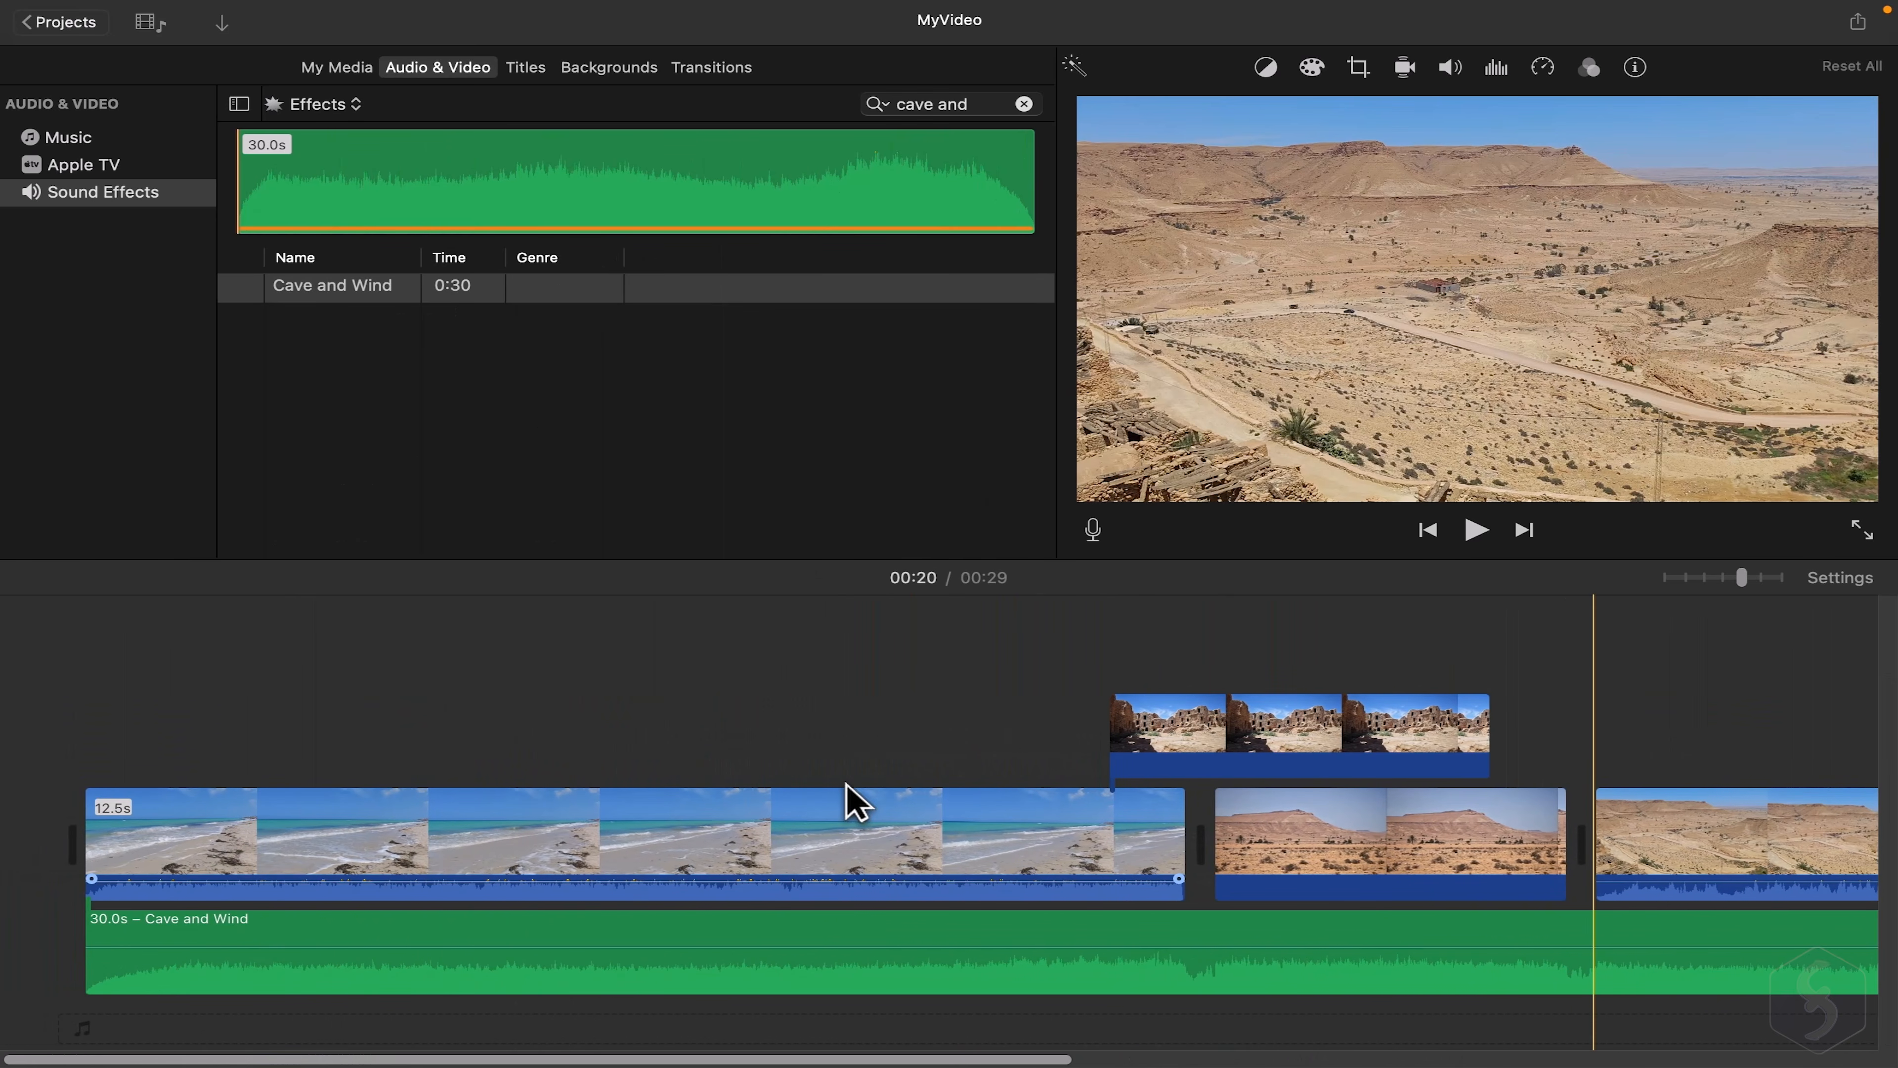
pyautogui.hscroll(1, 847, 785)
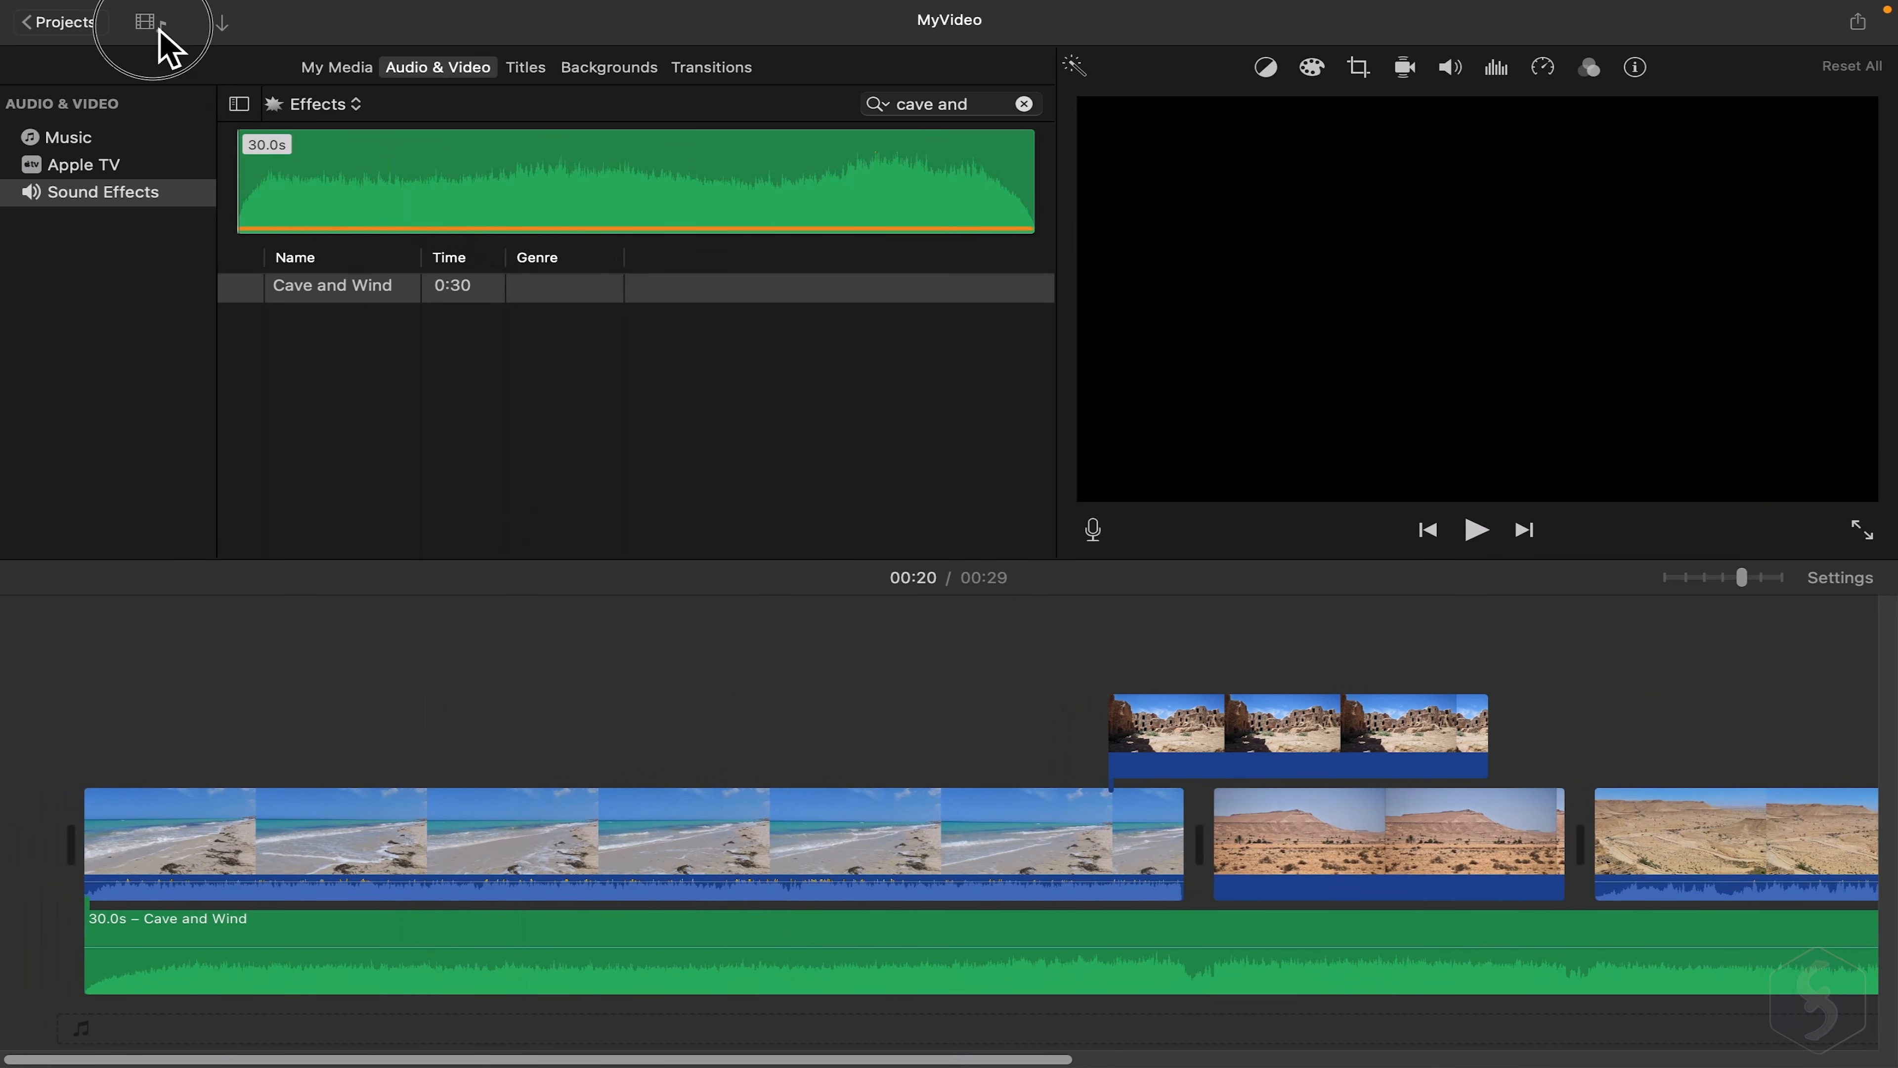
# Add the Reveal Lower Third title as a 4.0 s overlay above the early part of the beach clip.
pyautogui.click(158, 29)
pyautogui.click(154, 25)
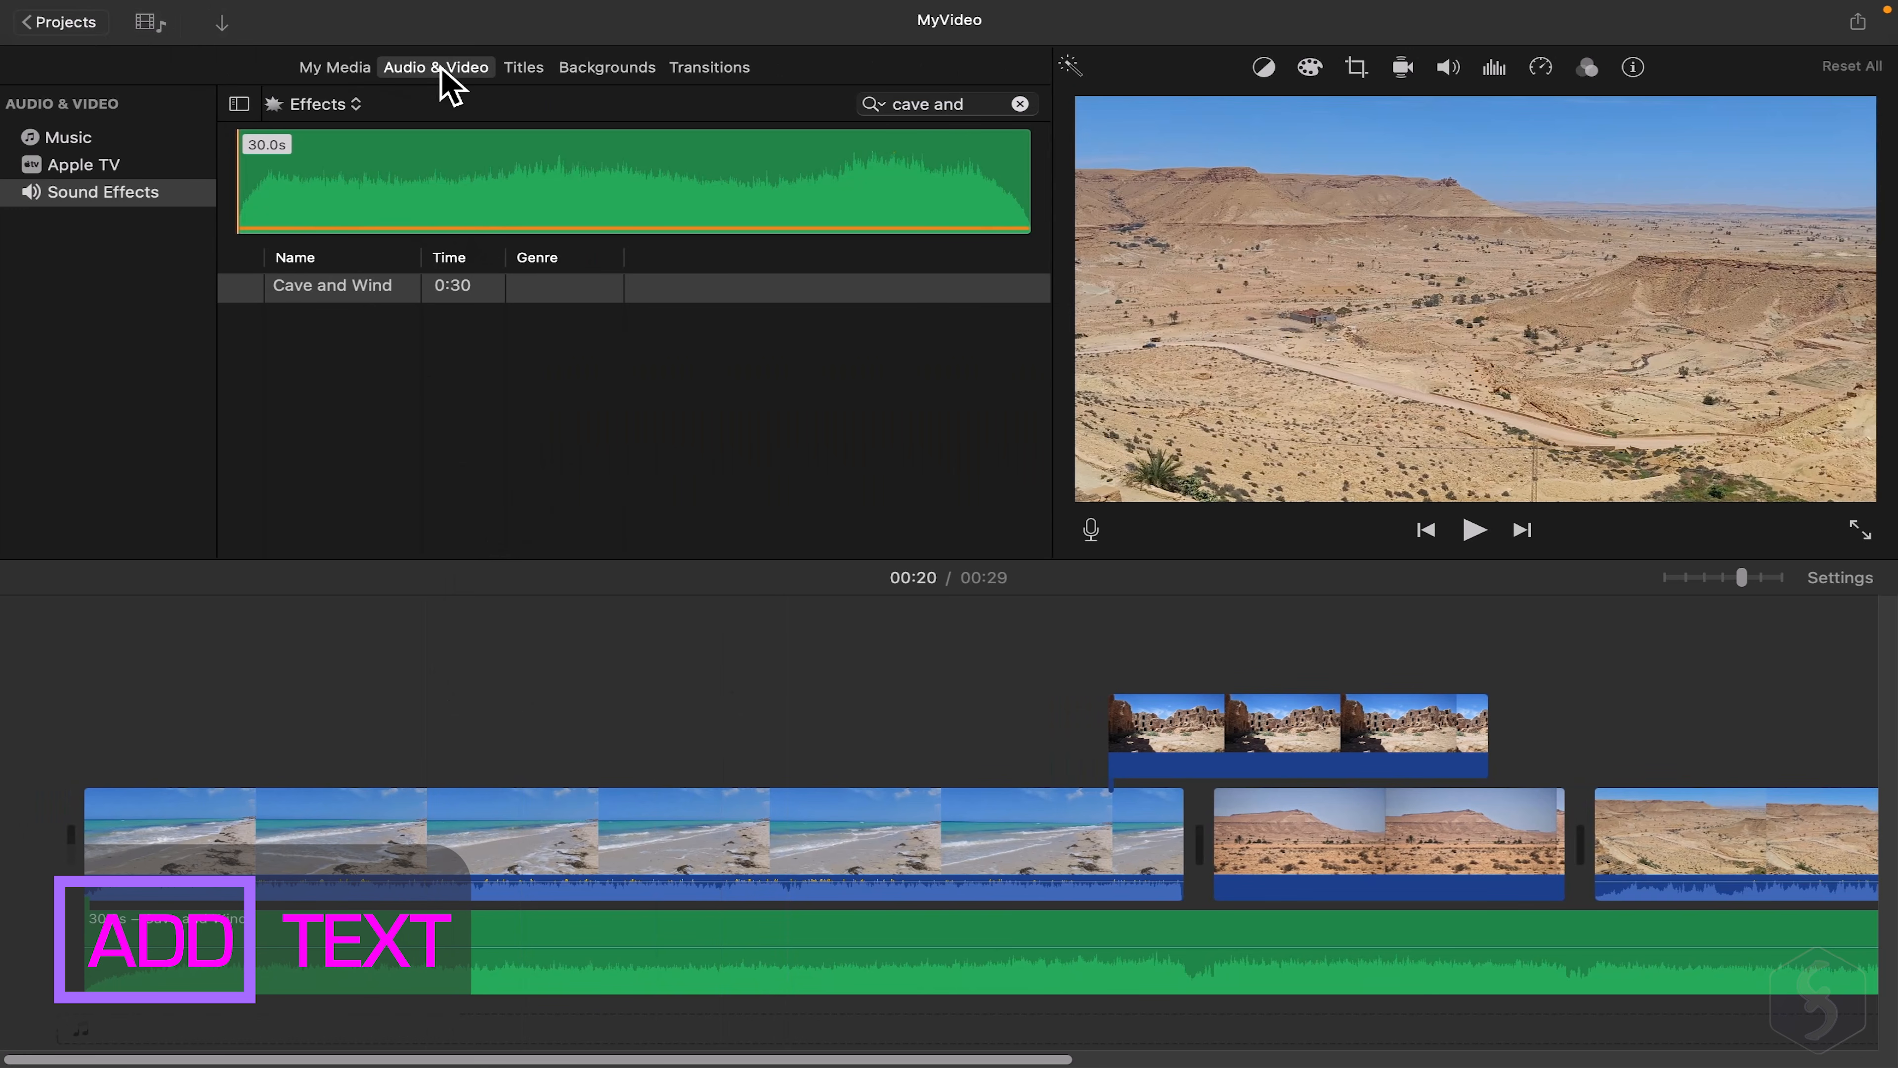
pyautogui.click(540, 74)
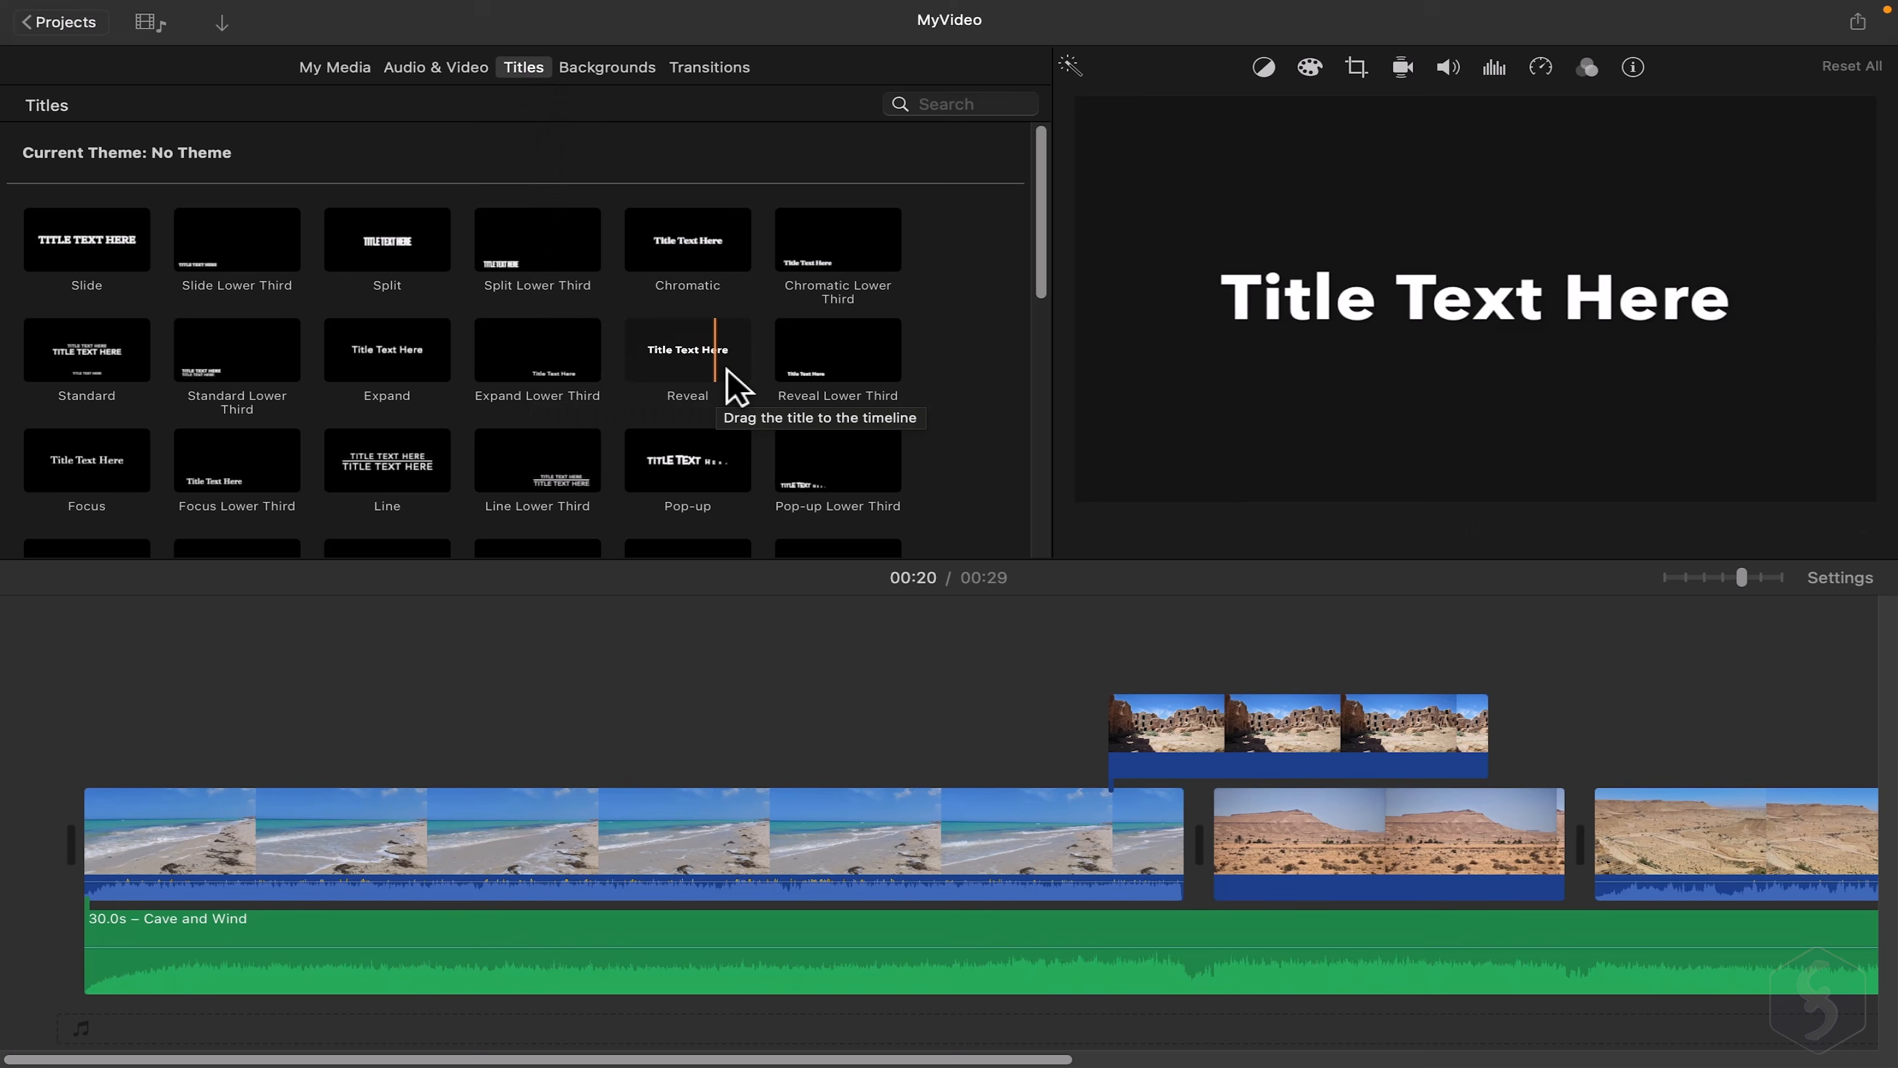
pyautogui.click(856, 370)
pyautogui.moveTo(856, 372); pyautogui.dragTo(356, 763)
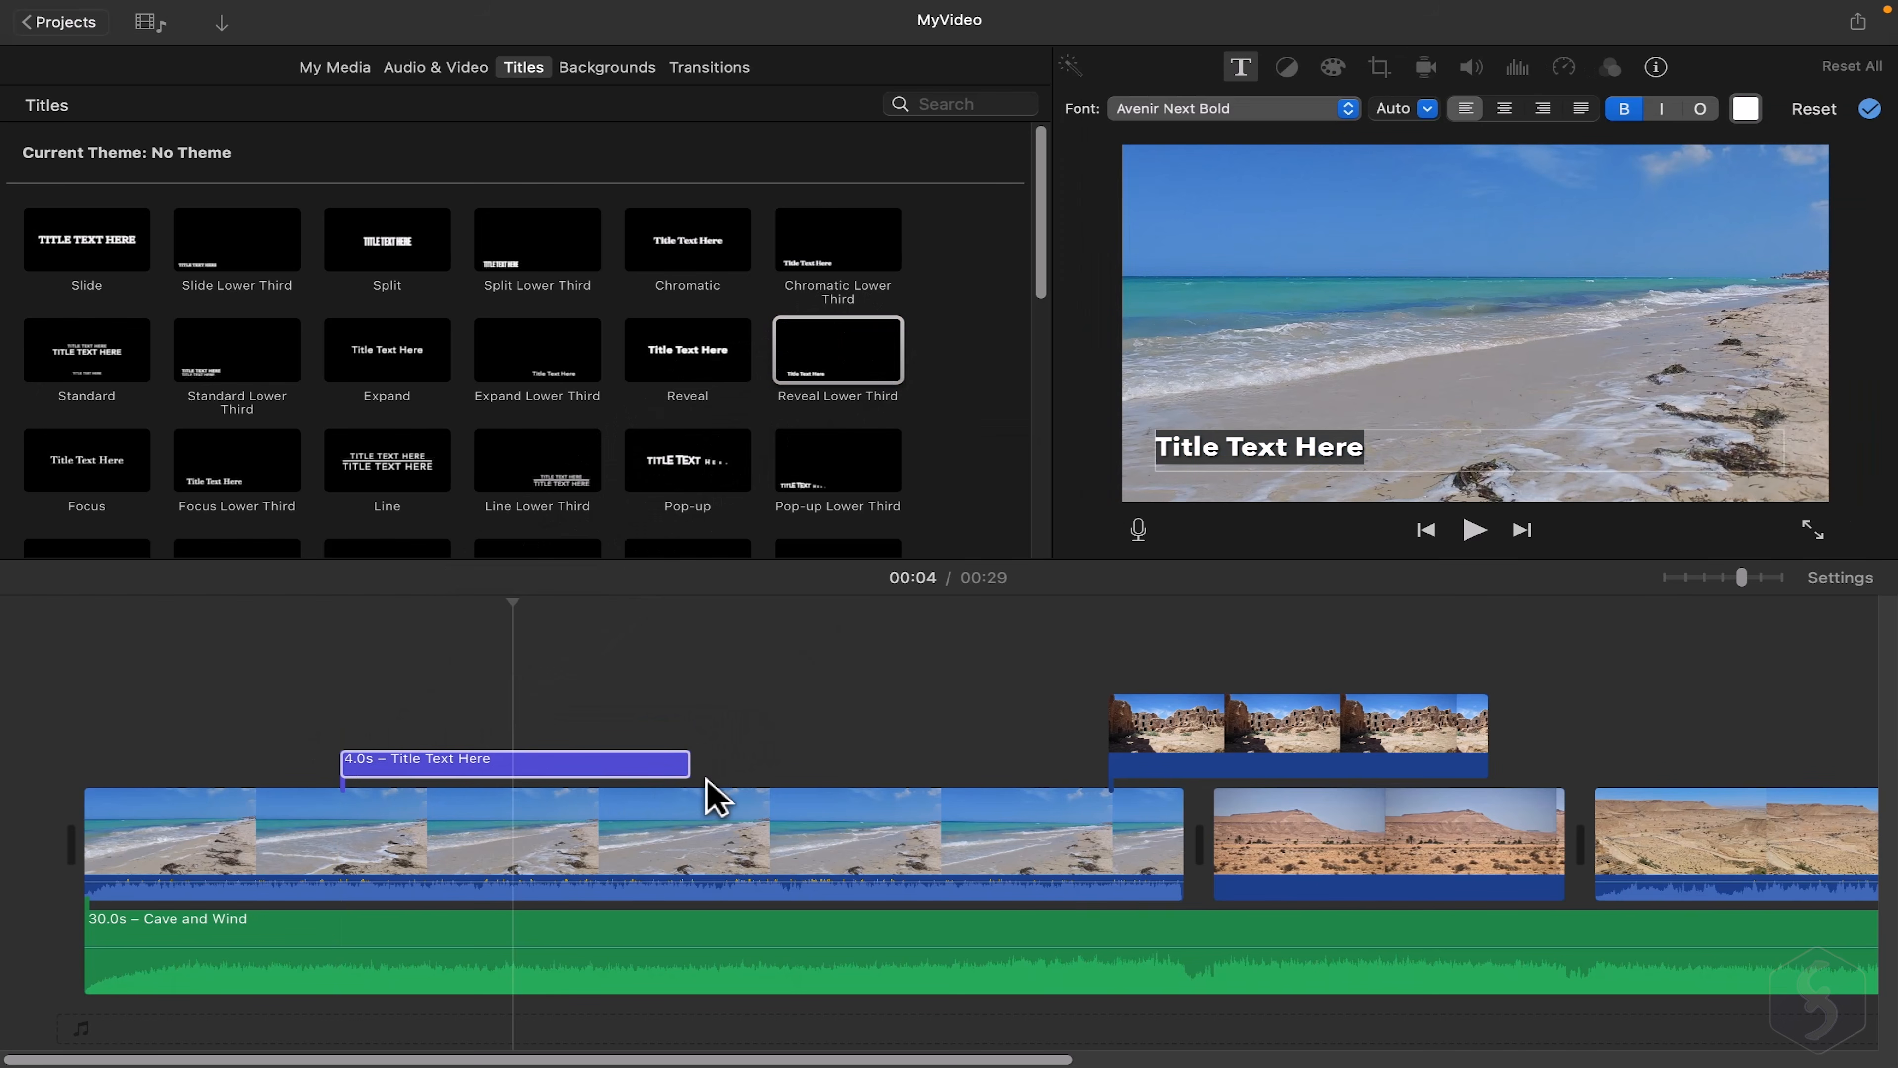
# Lengthen the title to 4.4 s and reposition it above the beach clip after trying it as a standalone clip at the project start.
pyautogui.moveTo(688, 766); pyautogui.dragTo(810, 796)
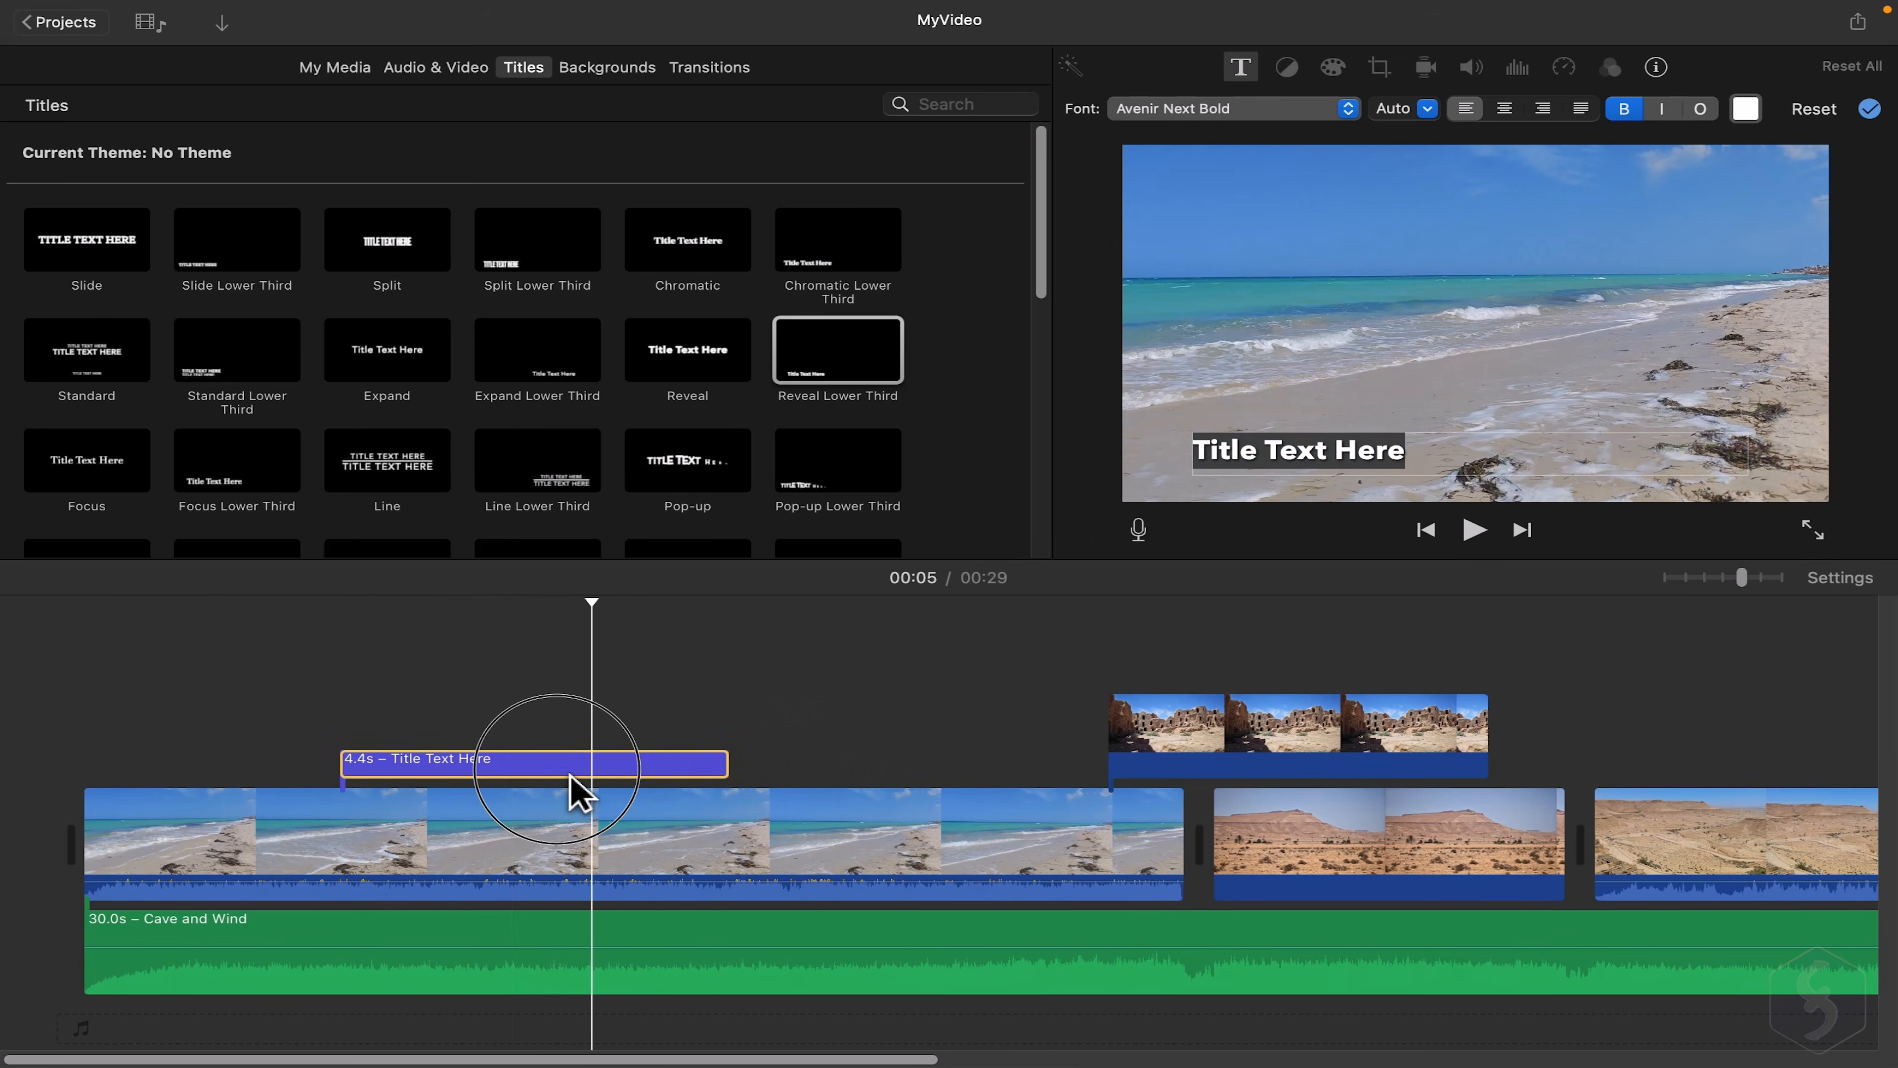
pyautogui.moveTo(580, 794); pyautogui.dragTo(247, 856)
pyautogui.click(150, 621)
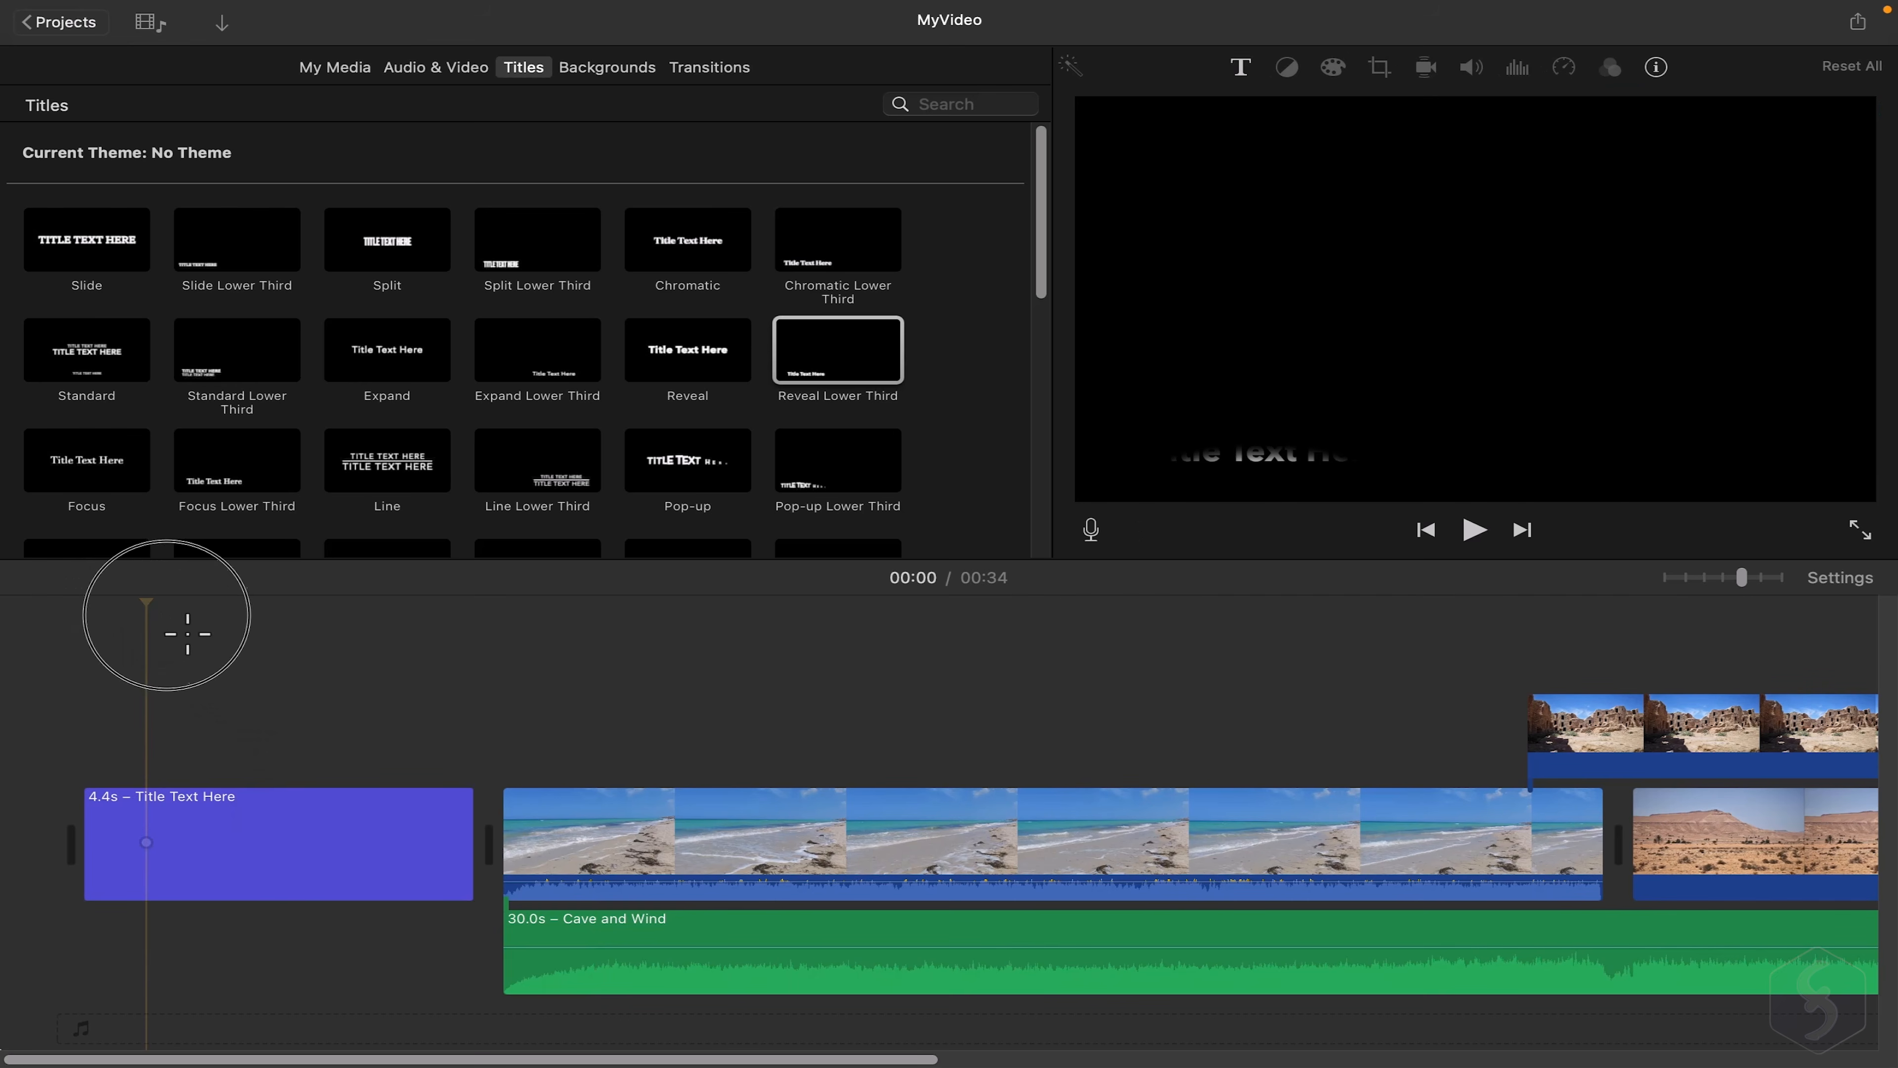
pyautogui.moveTo(225, 845); pyautogui.dragTo(466, 730)
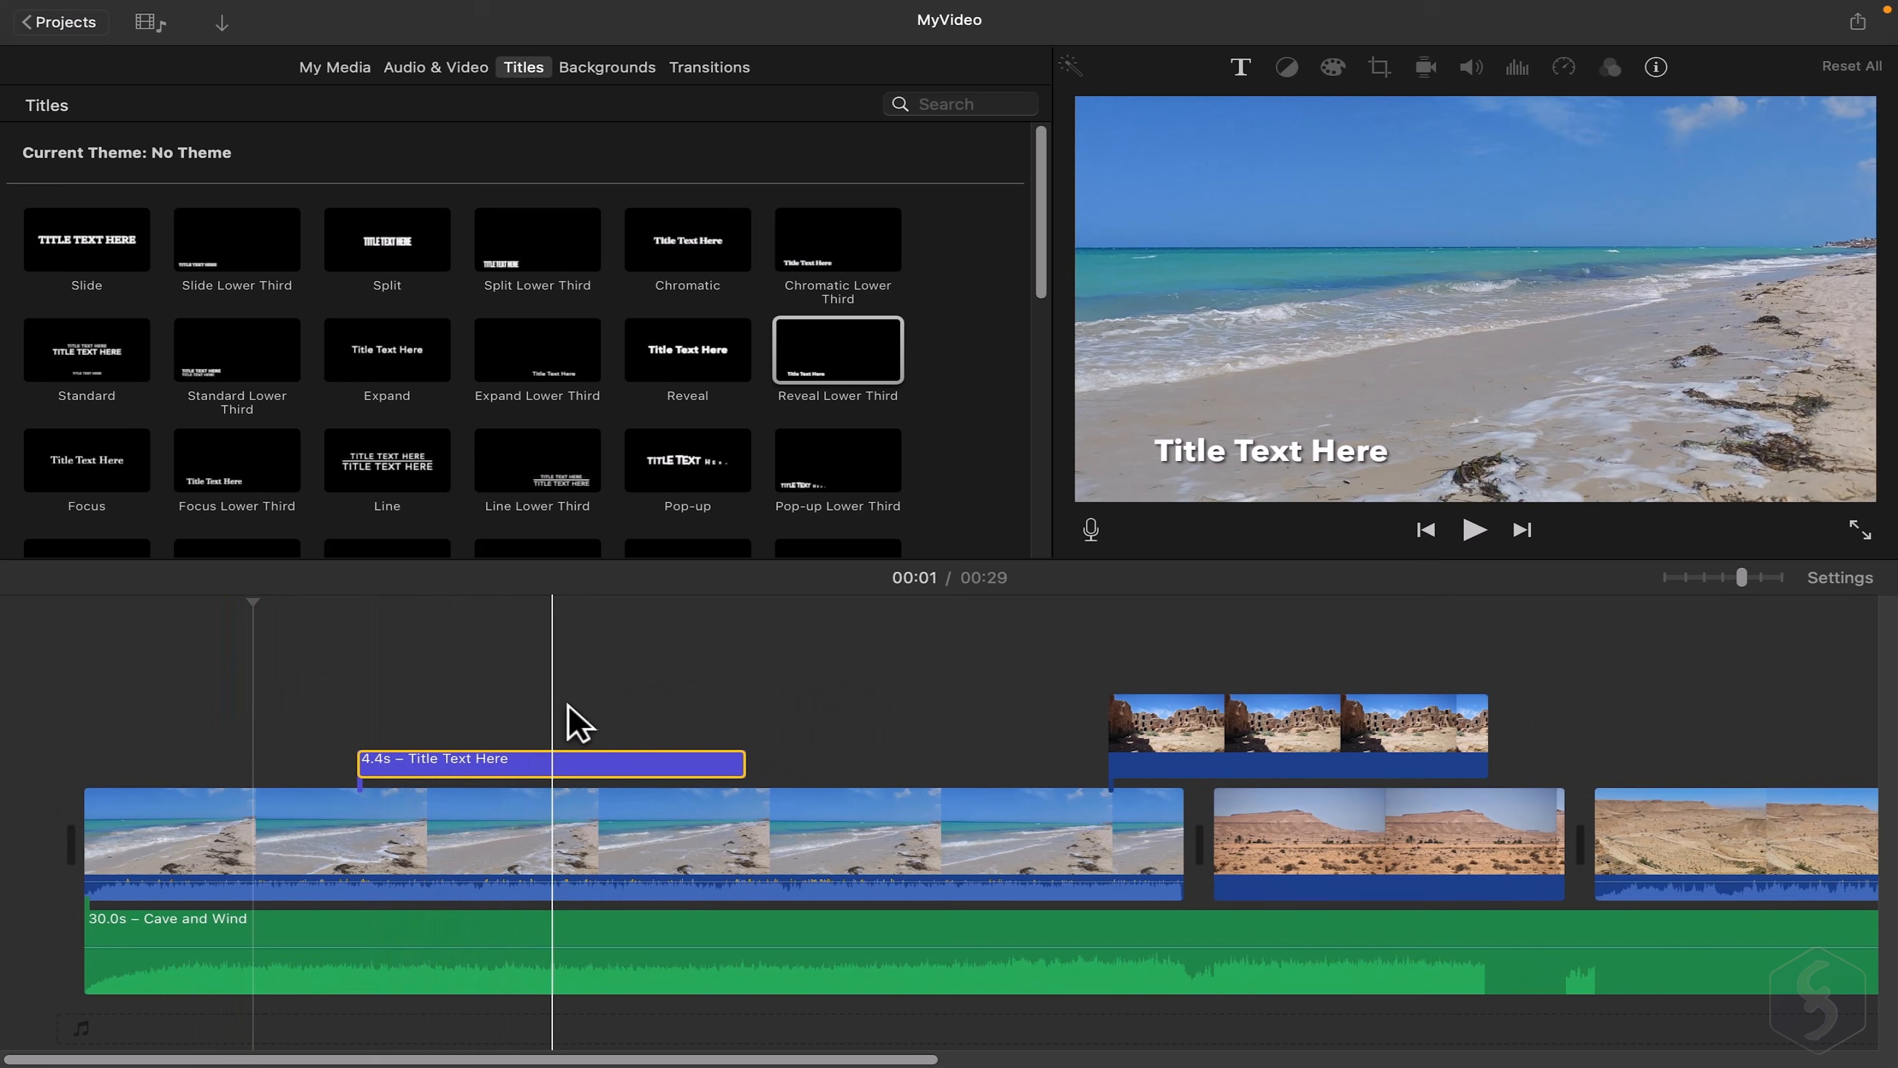
# Replace the placeholder text of the beach title with "My Wonderful Sea".
pyautogui.click(584, 681)
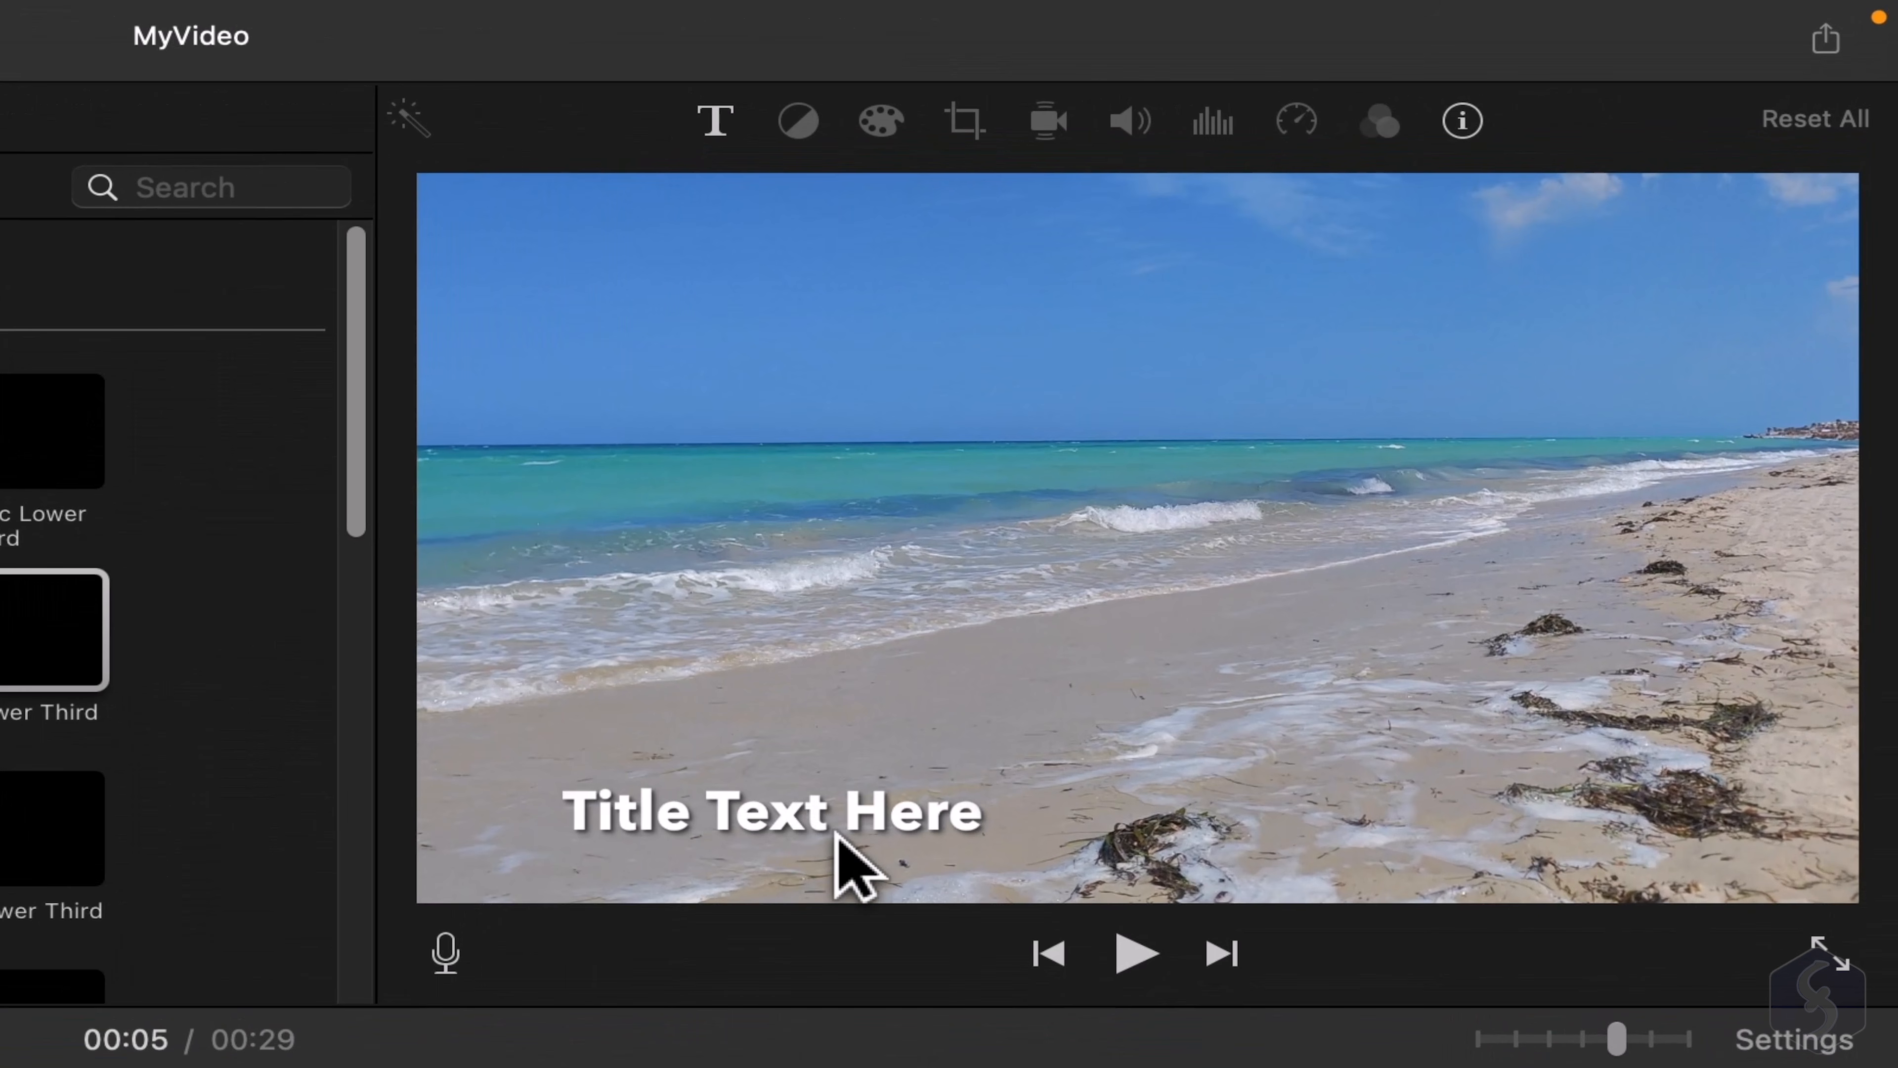
pyautogui.doubleClick(814, 822)
pyautogui.write('My Wonderful Sea')
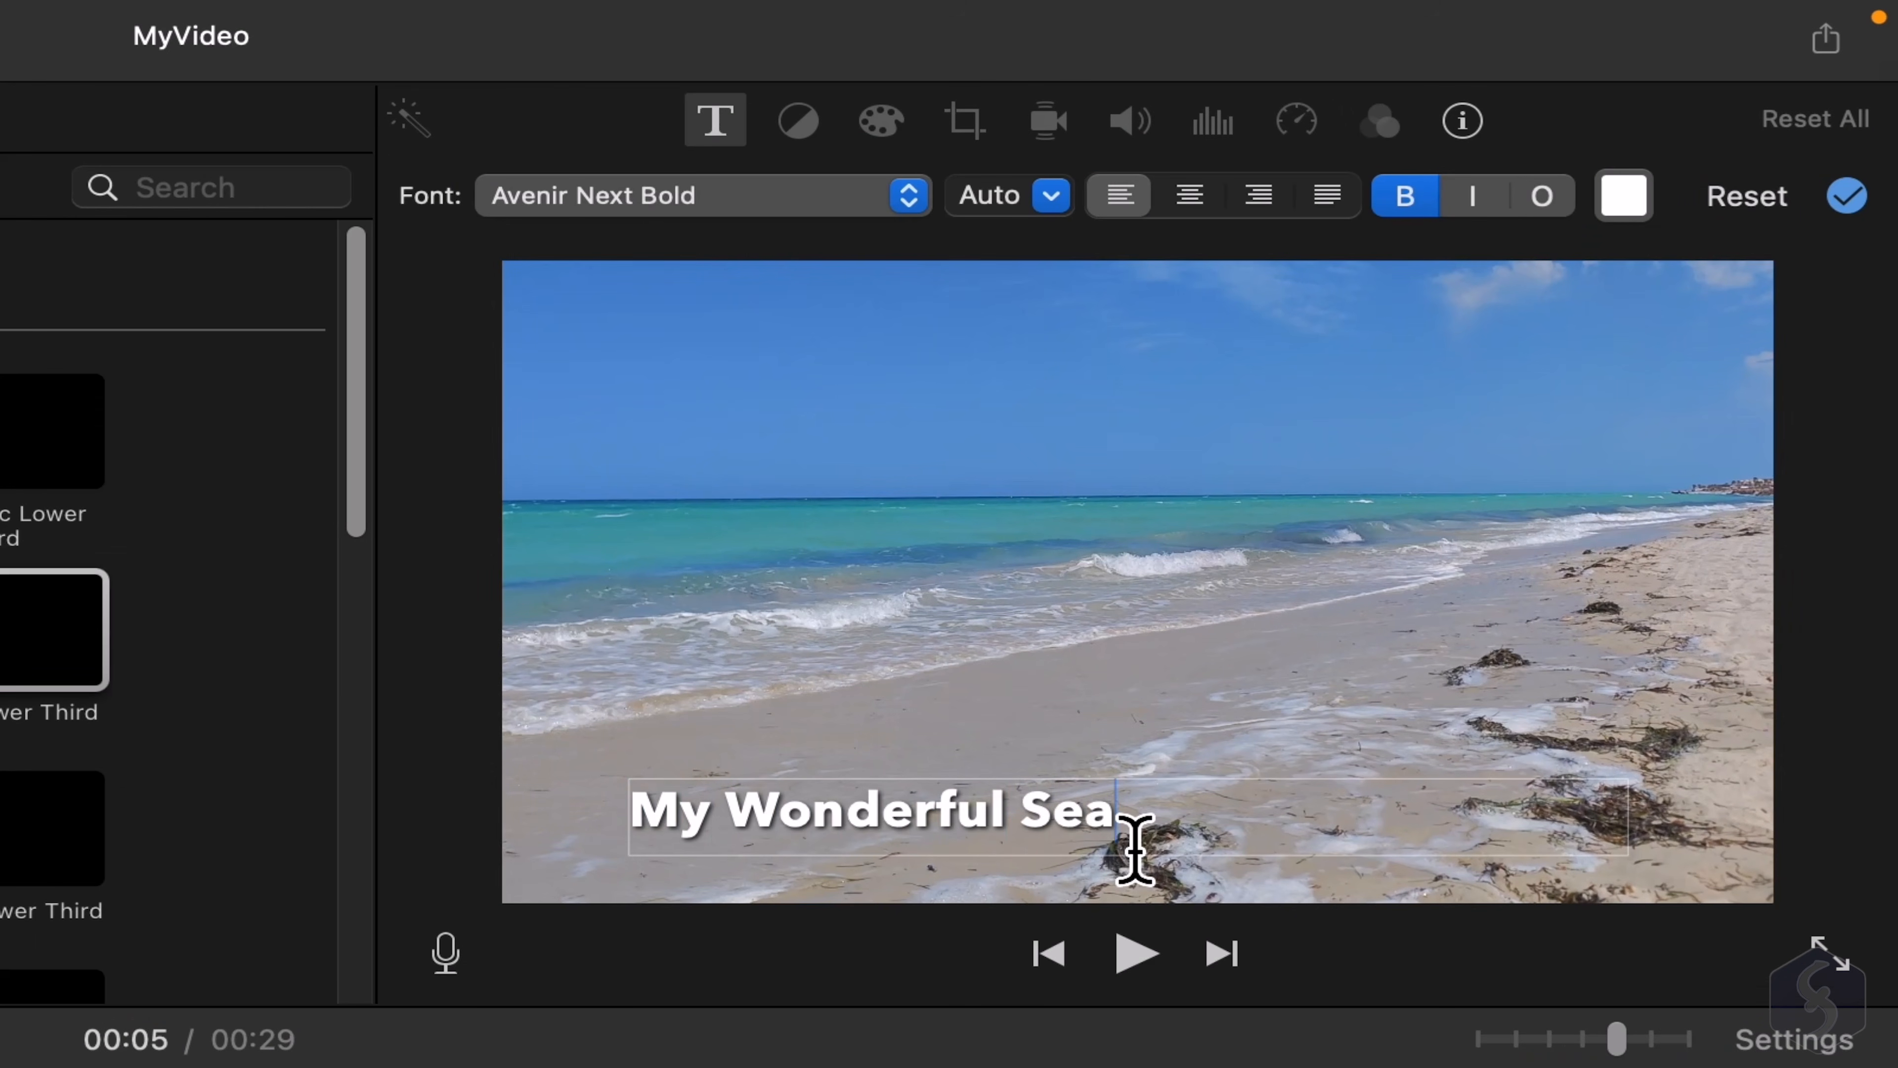
# Restyle the whole "My Wonderful Sea" title in Avenir Next Regular and color it yellow.
pyautogui.moveTo(1135, 849); pyautogui.dragTo(591, 867)
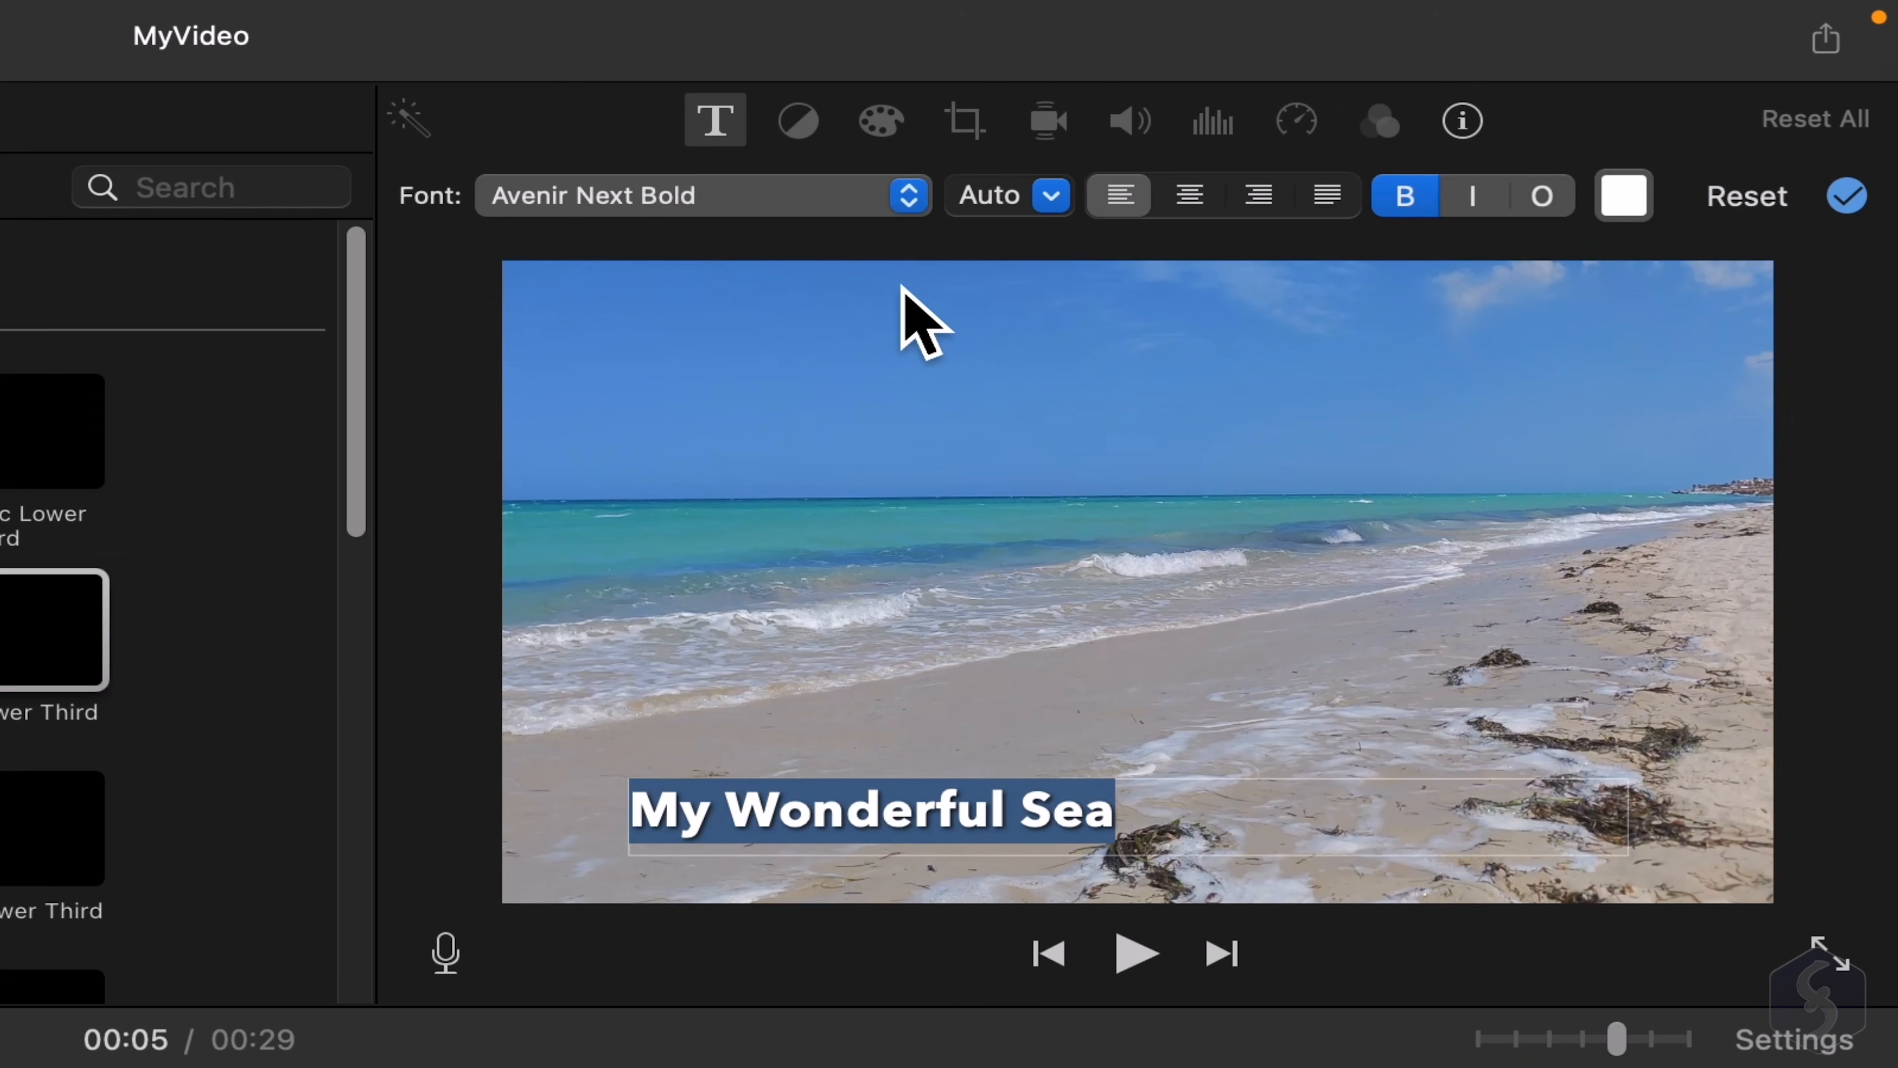
pyautogui.click(908, 195)
pyautogui.click(921, 145)
pyautogui.click(1051, 196)
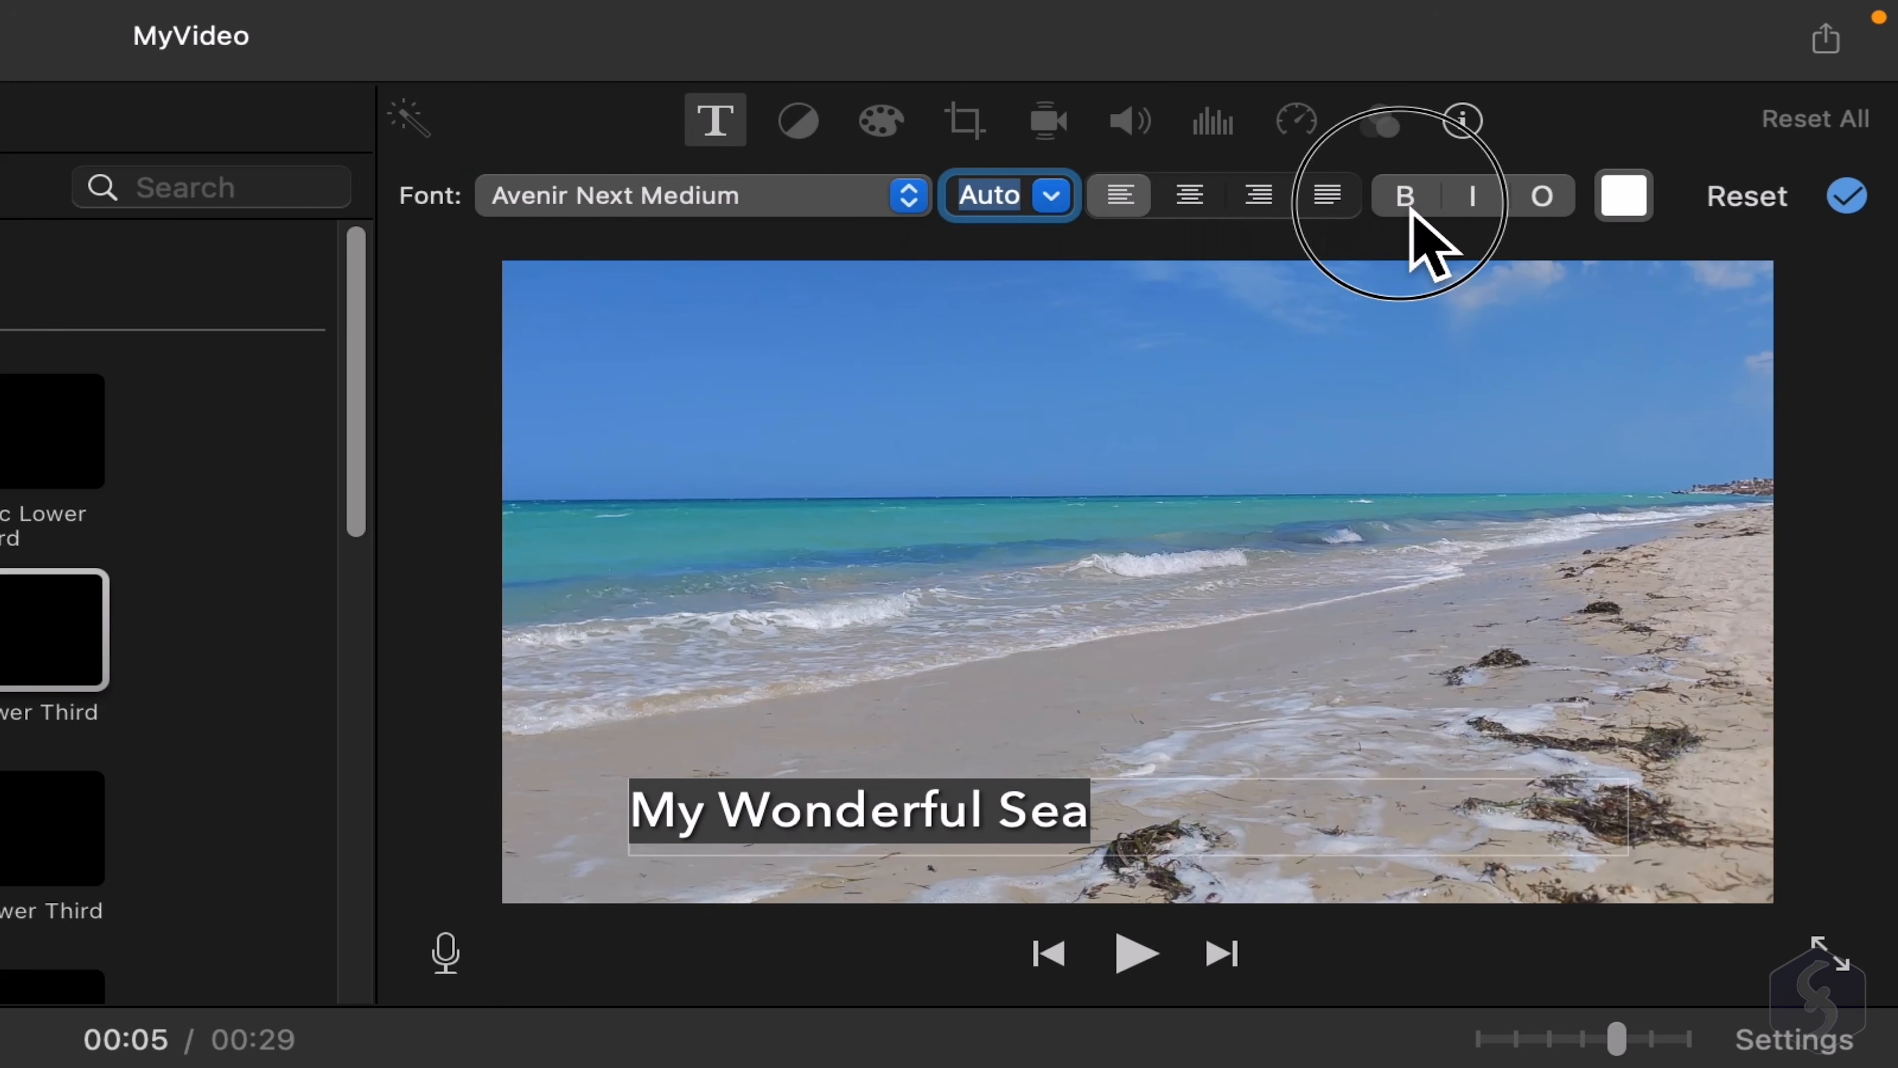
pyautogui.click(1403, 204)
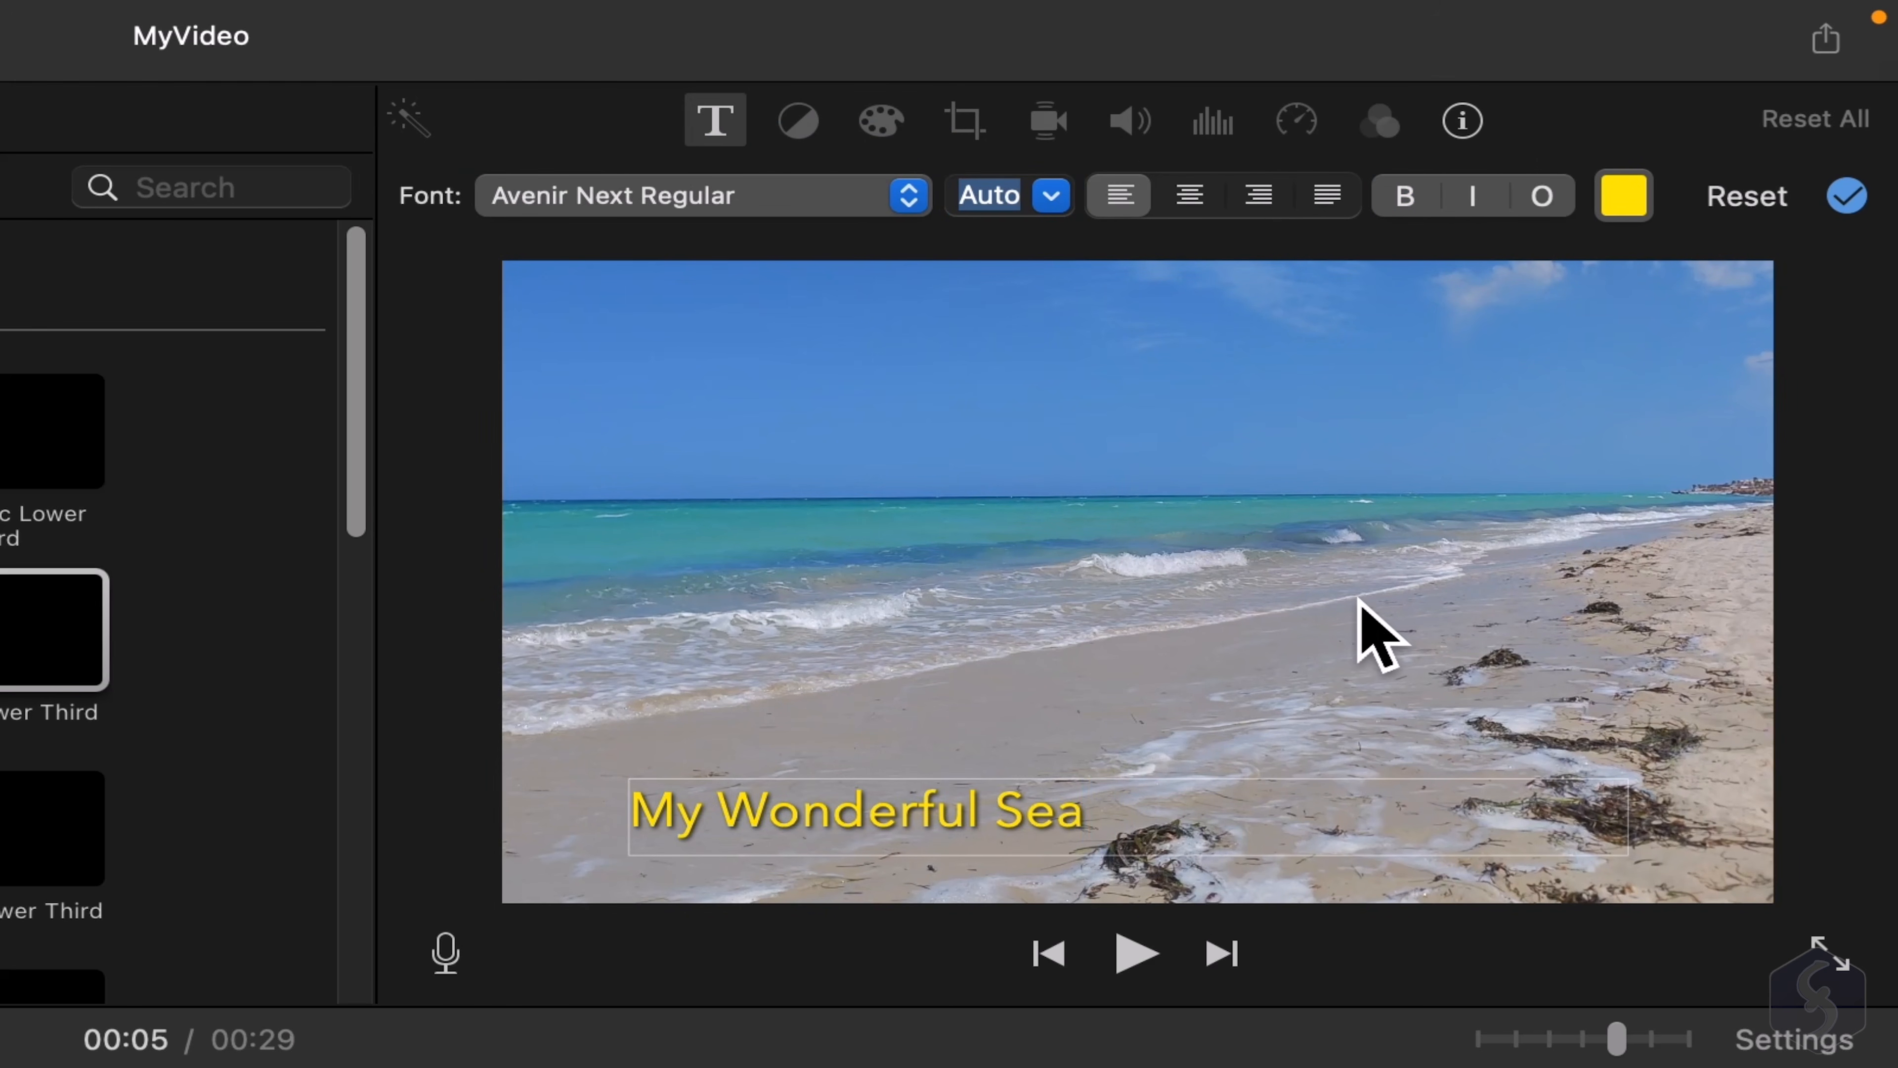
pyautogui.click(1340, 600)
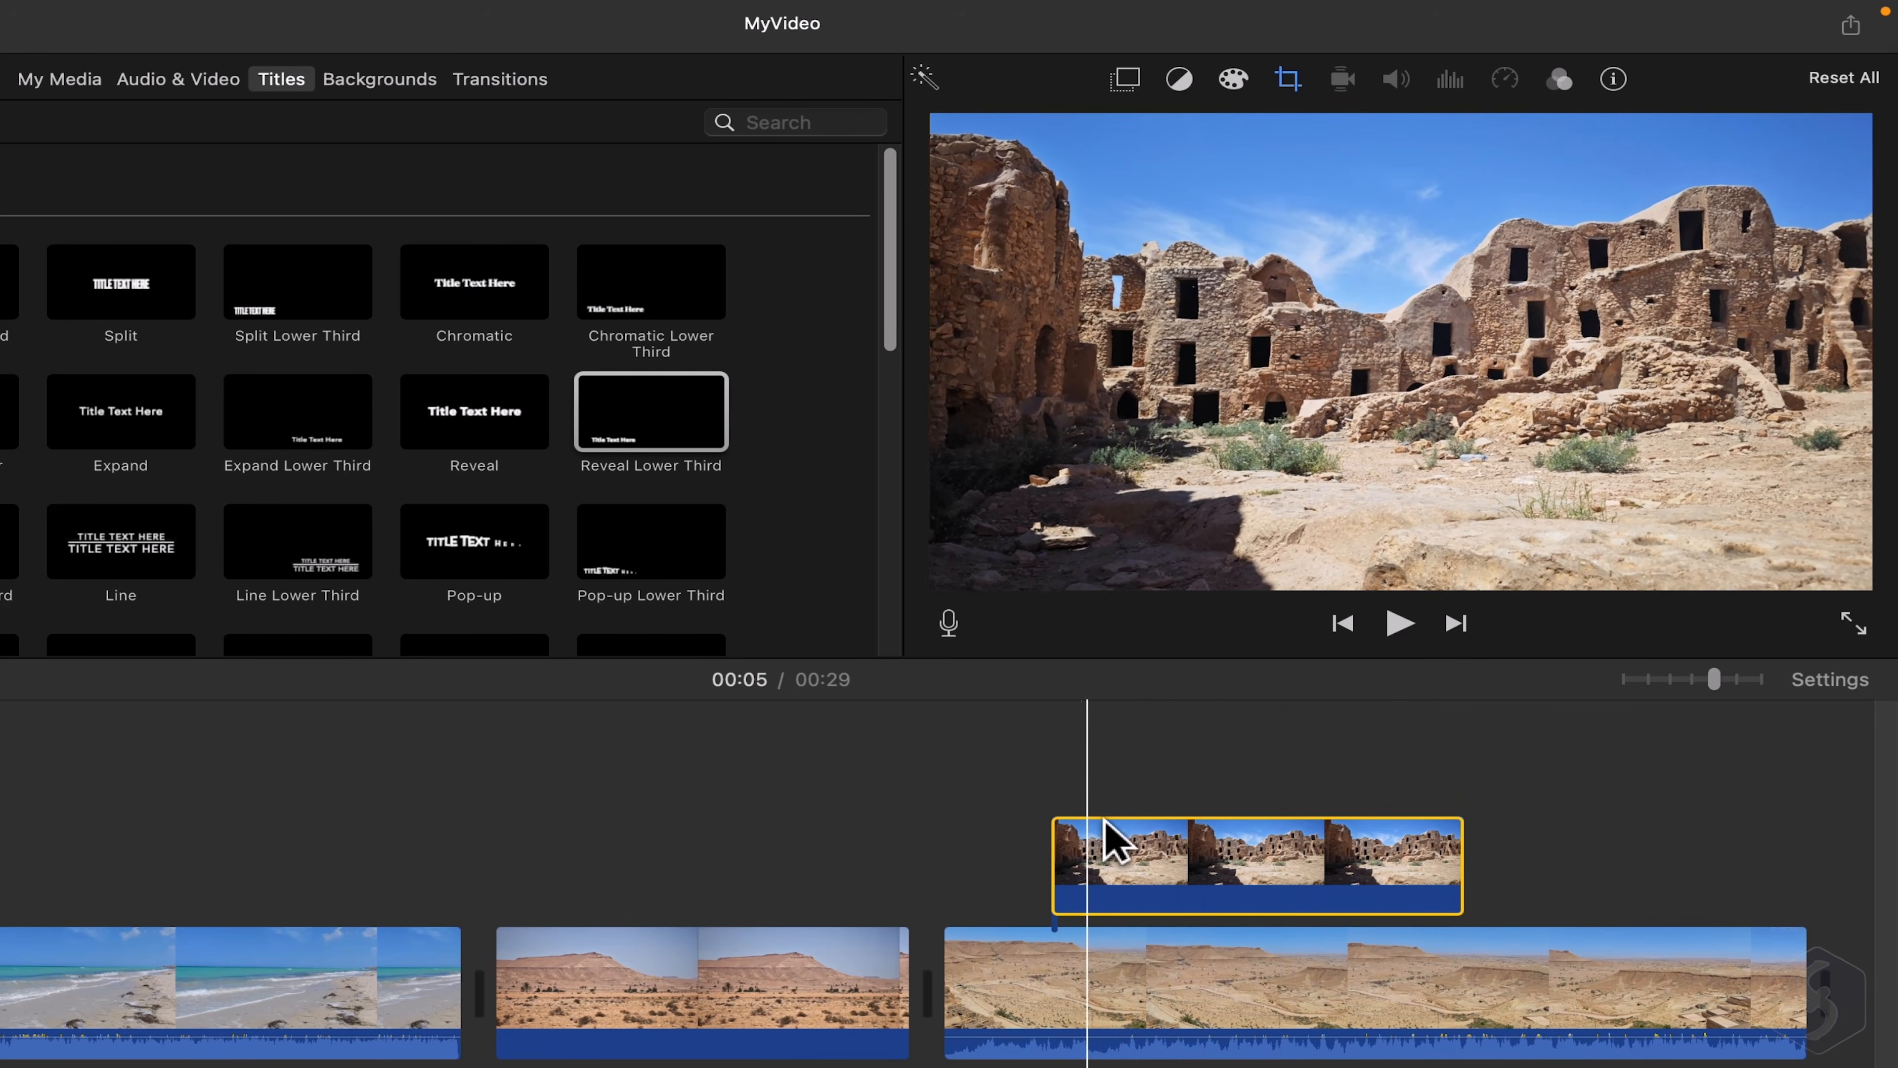
# Add fade-ins to the start of the ruins overlay clip and the Drone Dark Suspense 3 audio, and play the faded section.
pyautogui.moveTo(1060, 821); pyautogui.dragTo(1164, 833)
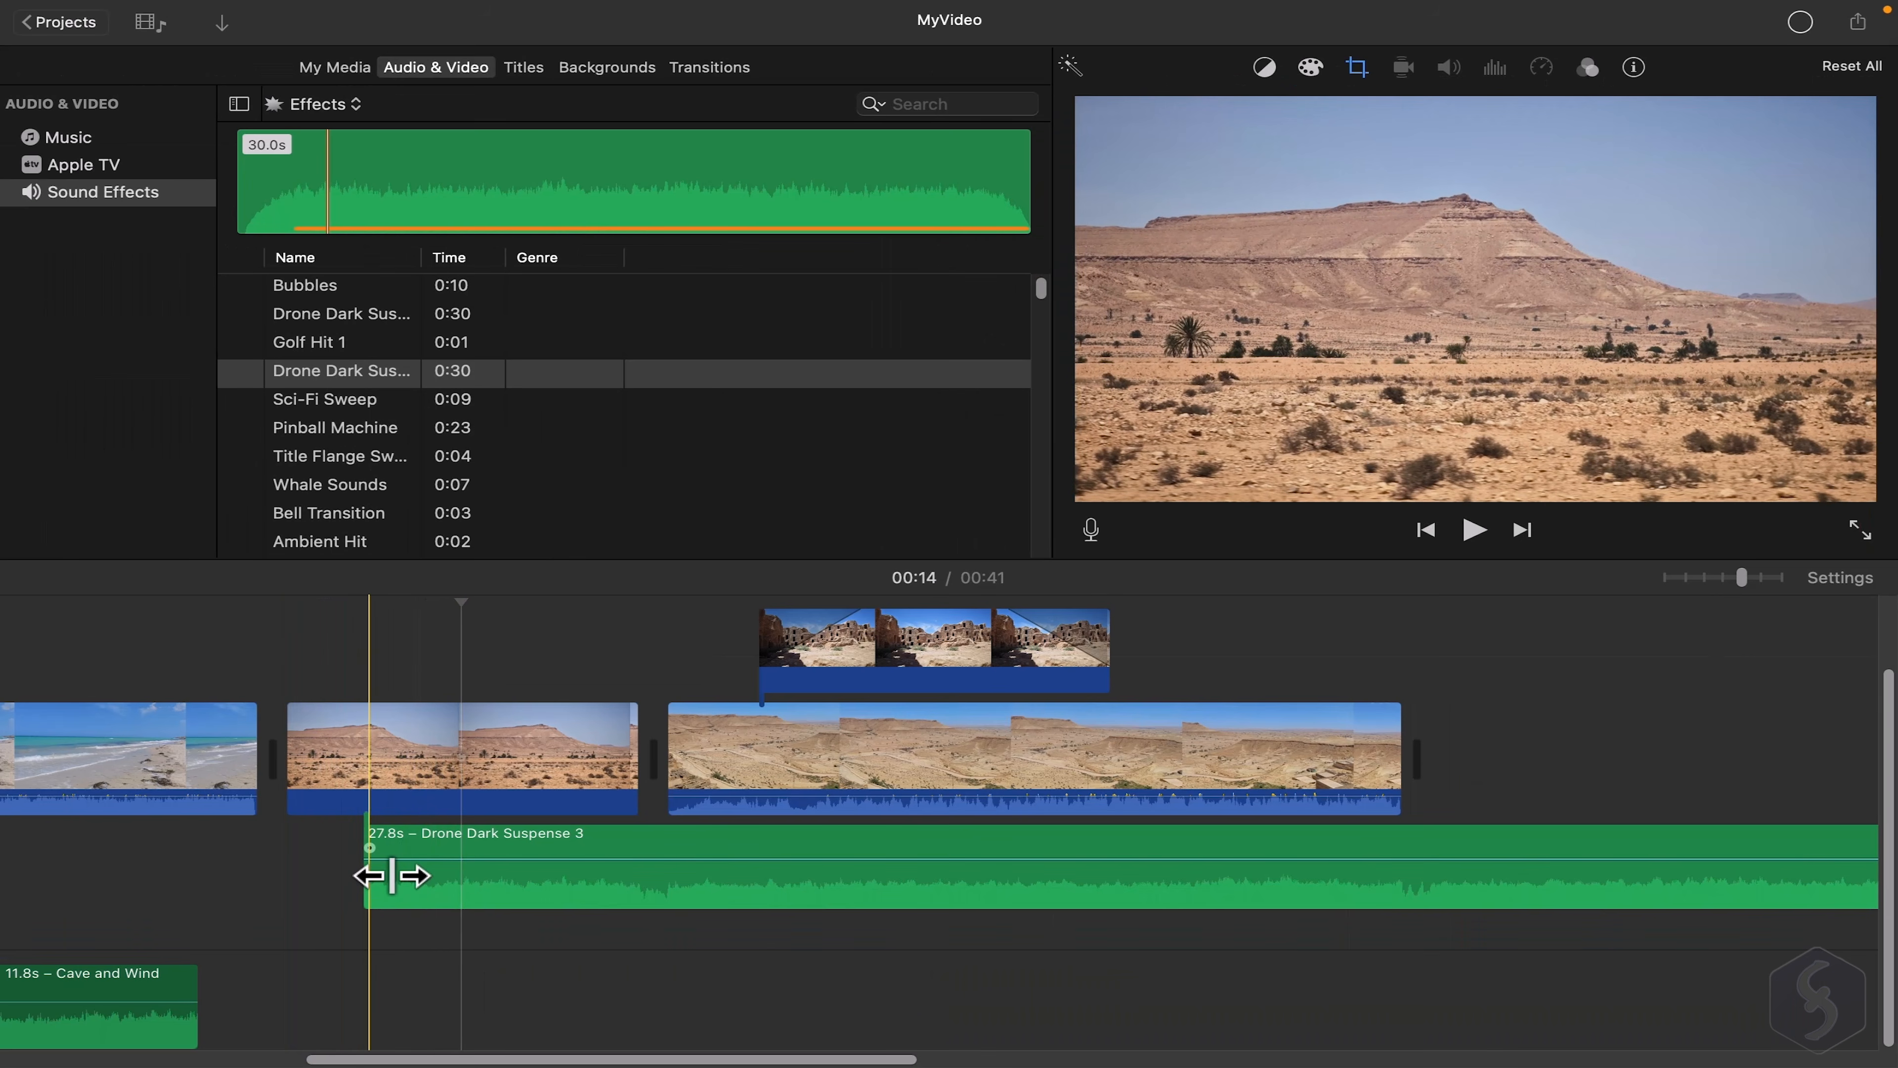
pyautogui.moveTo(391, 875); pyautogui.dragTo(650, 882)
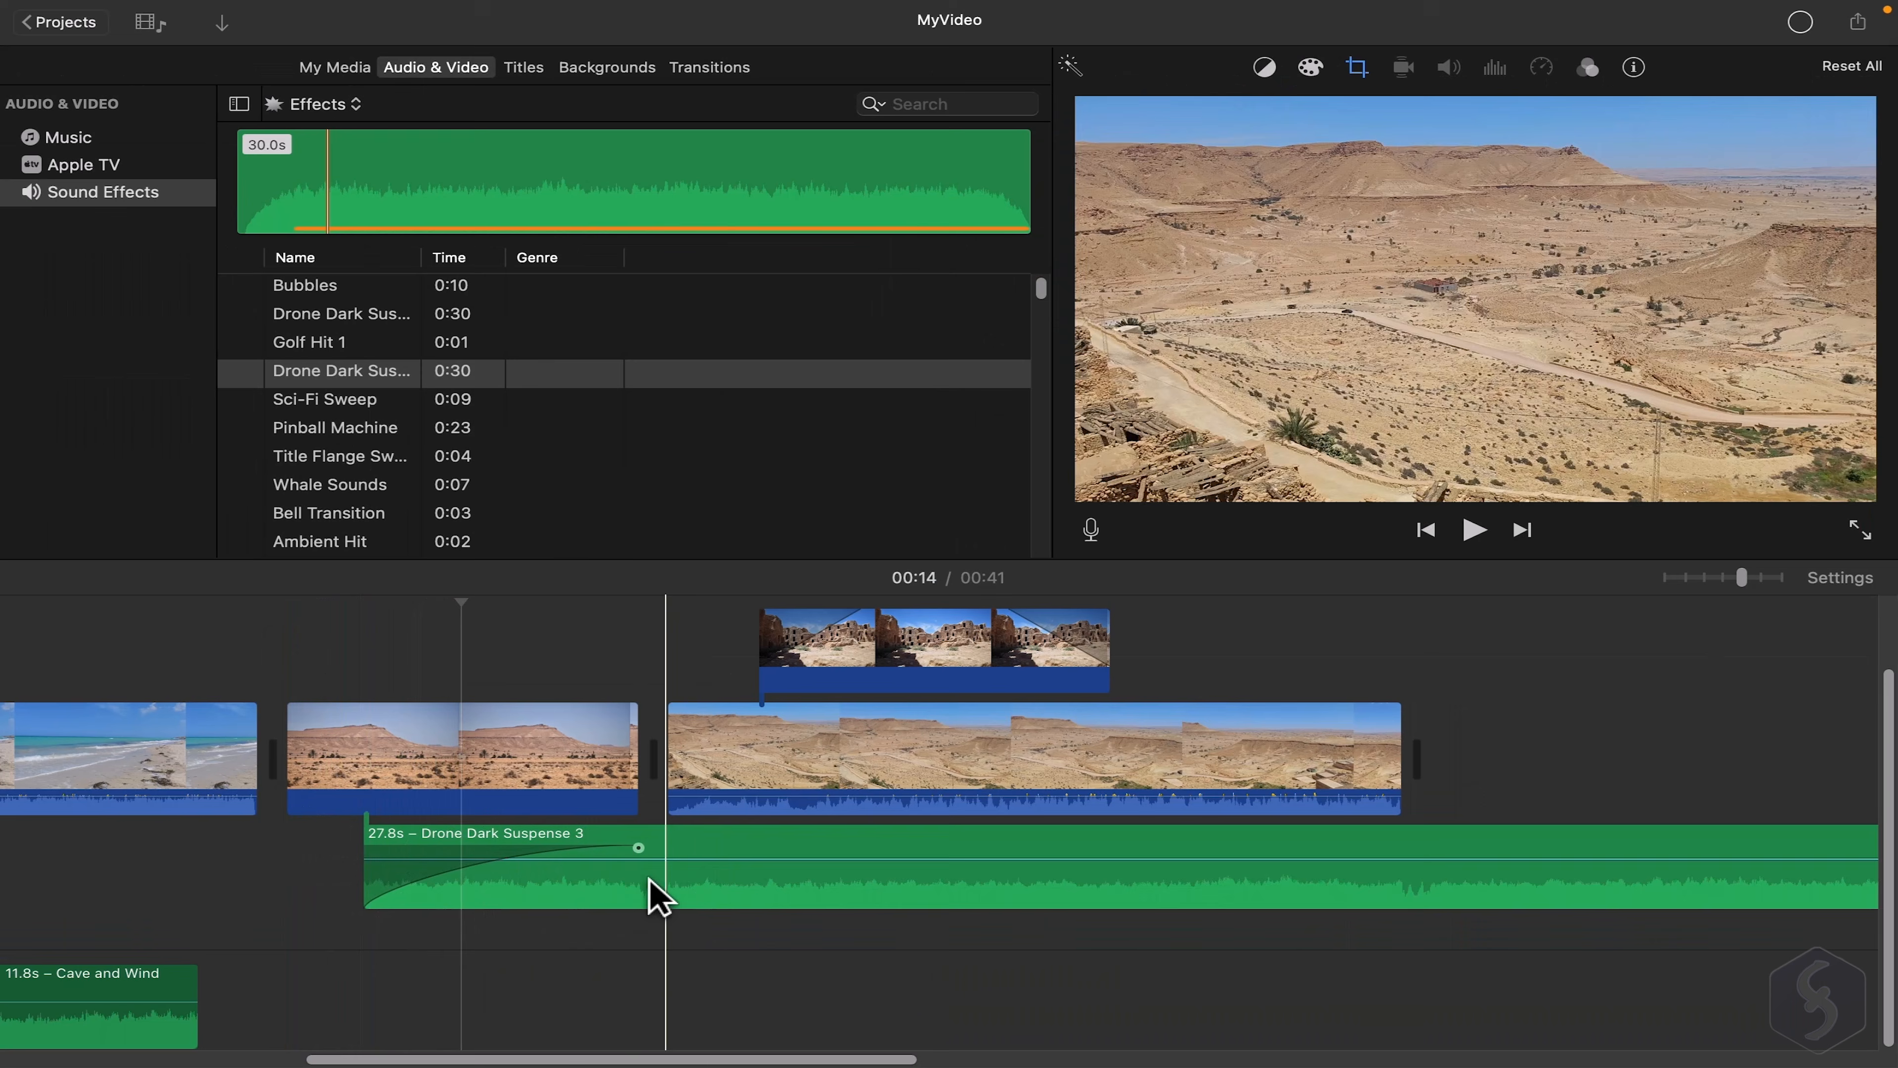
pyautogui.click(333, 674)
pyautogui.press('space')
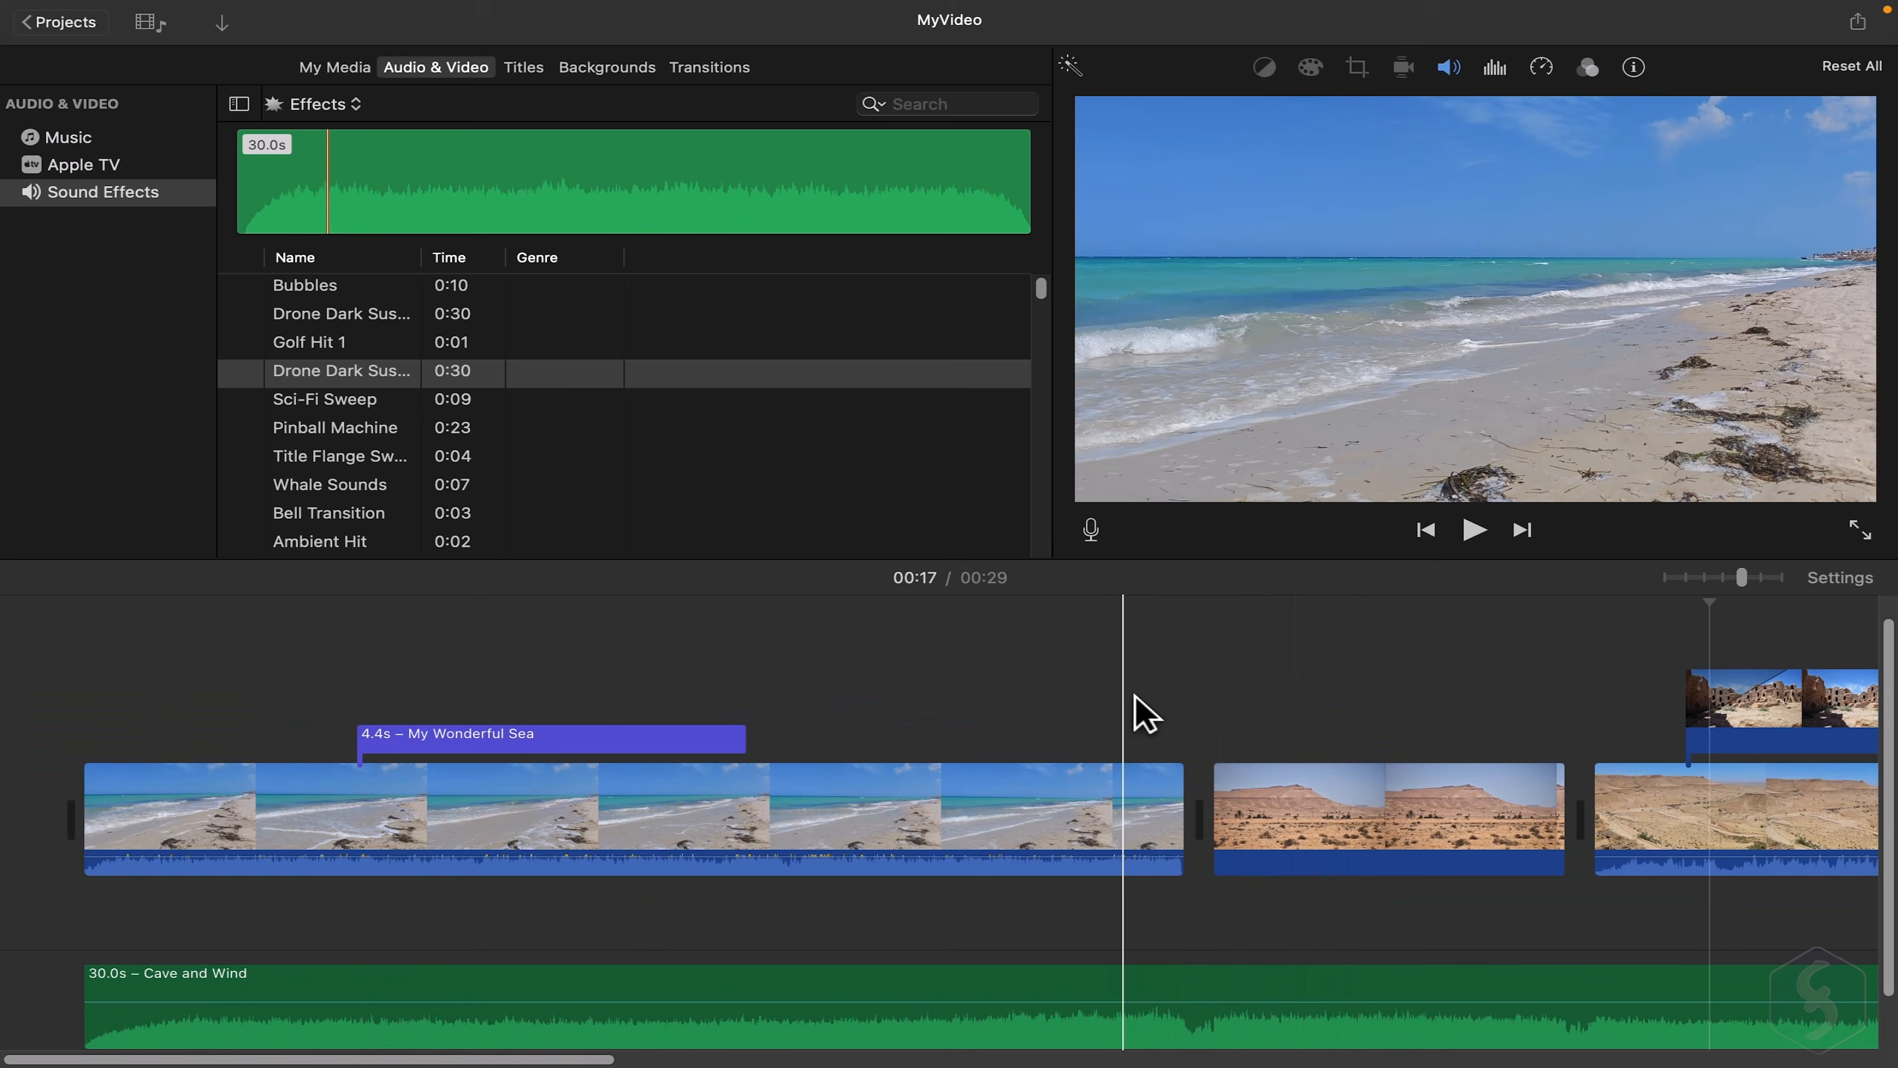
# Add a Spin In transition between the beach clip and the desert mountain clip, and play it.
pyautogui.click(1132, 806)
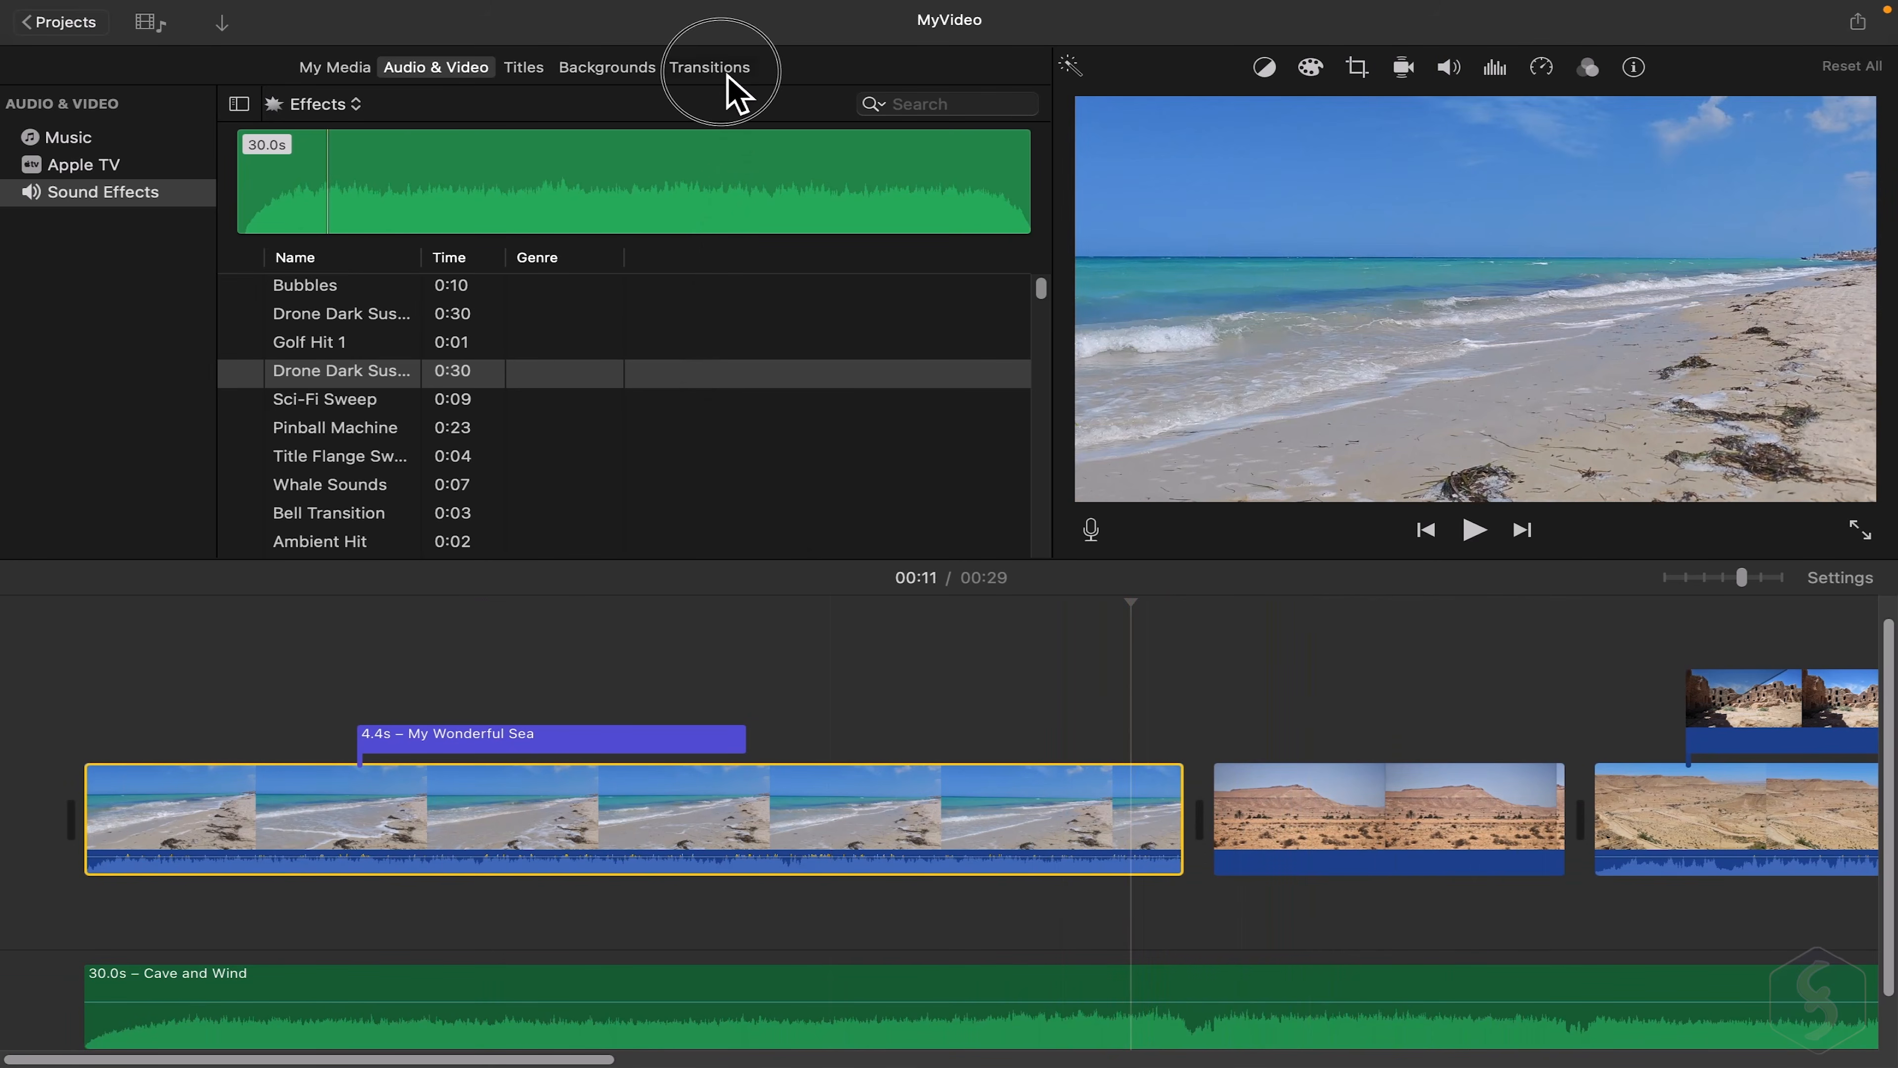
pyautogui.click(731, 88)
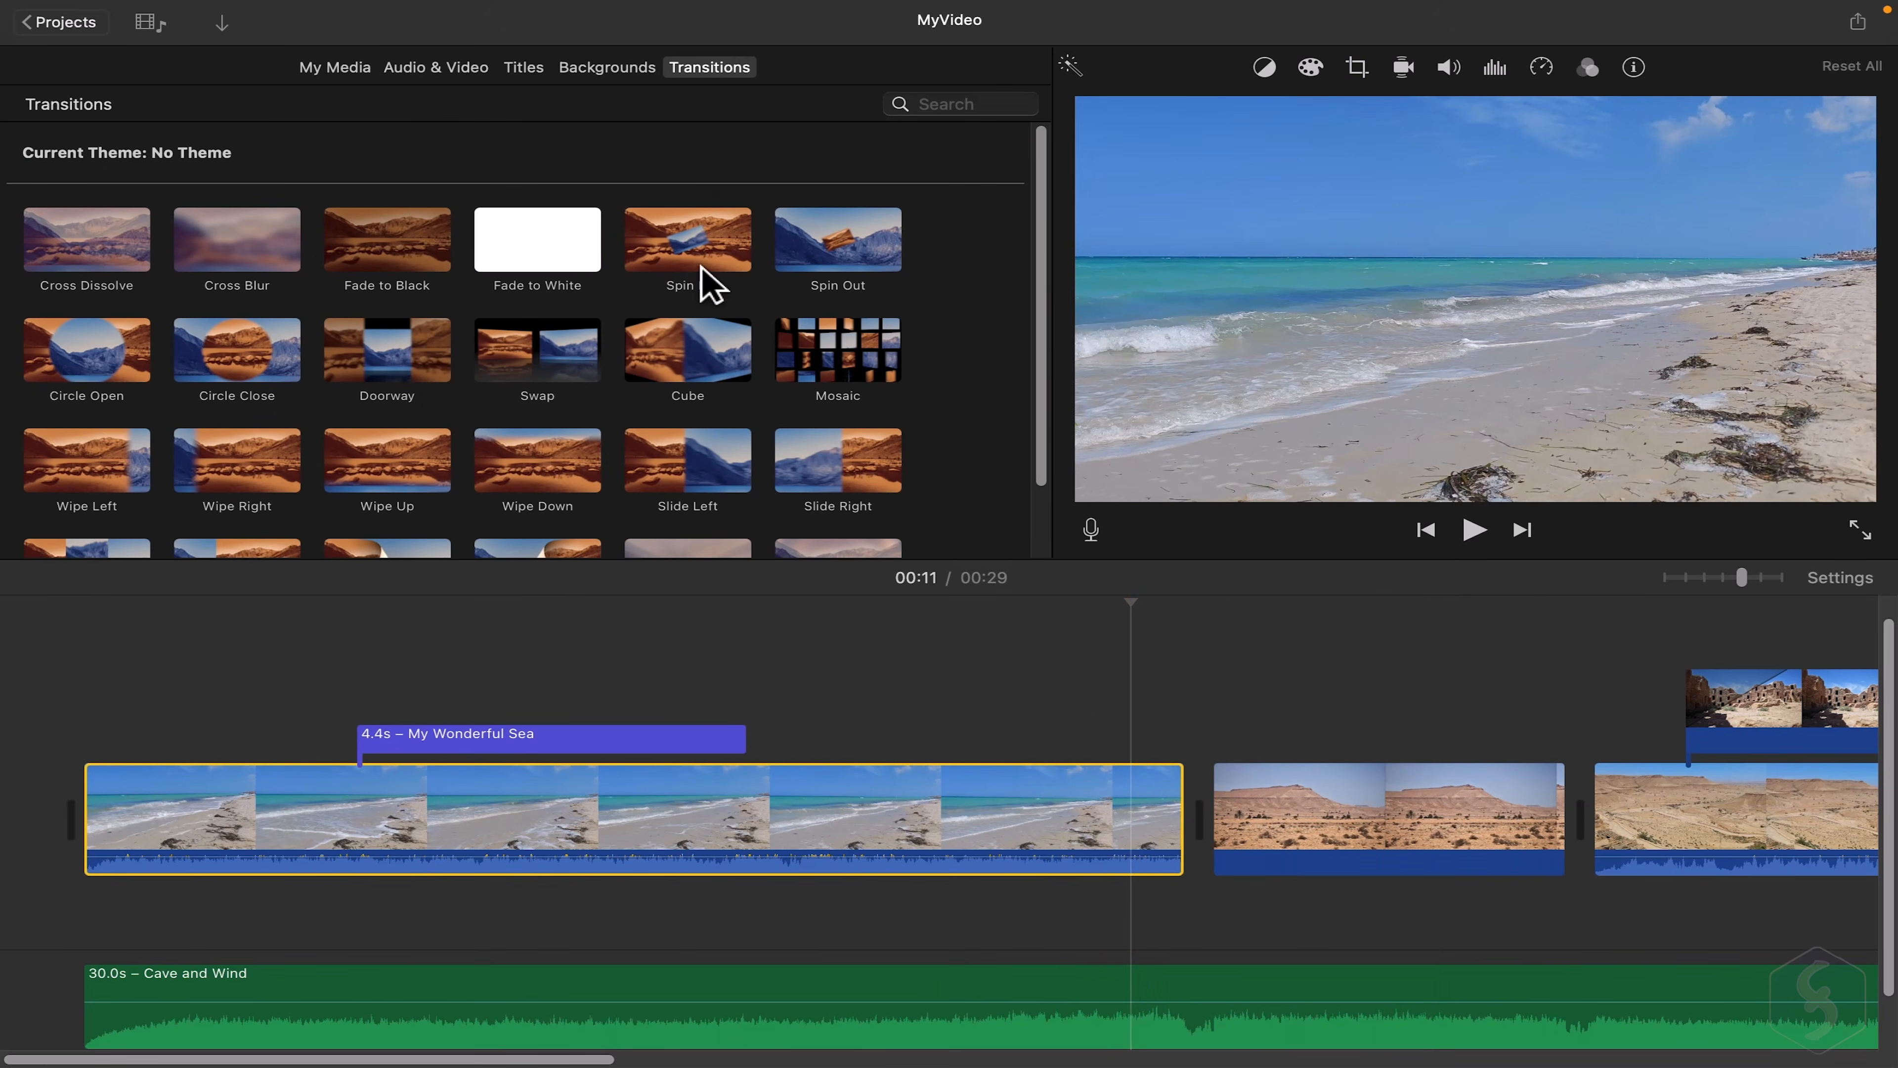
pyautogui.moveTo(729, 282); pyautogui.dragTo(1101, 823)
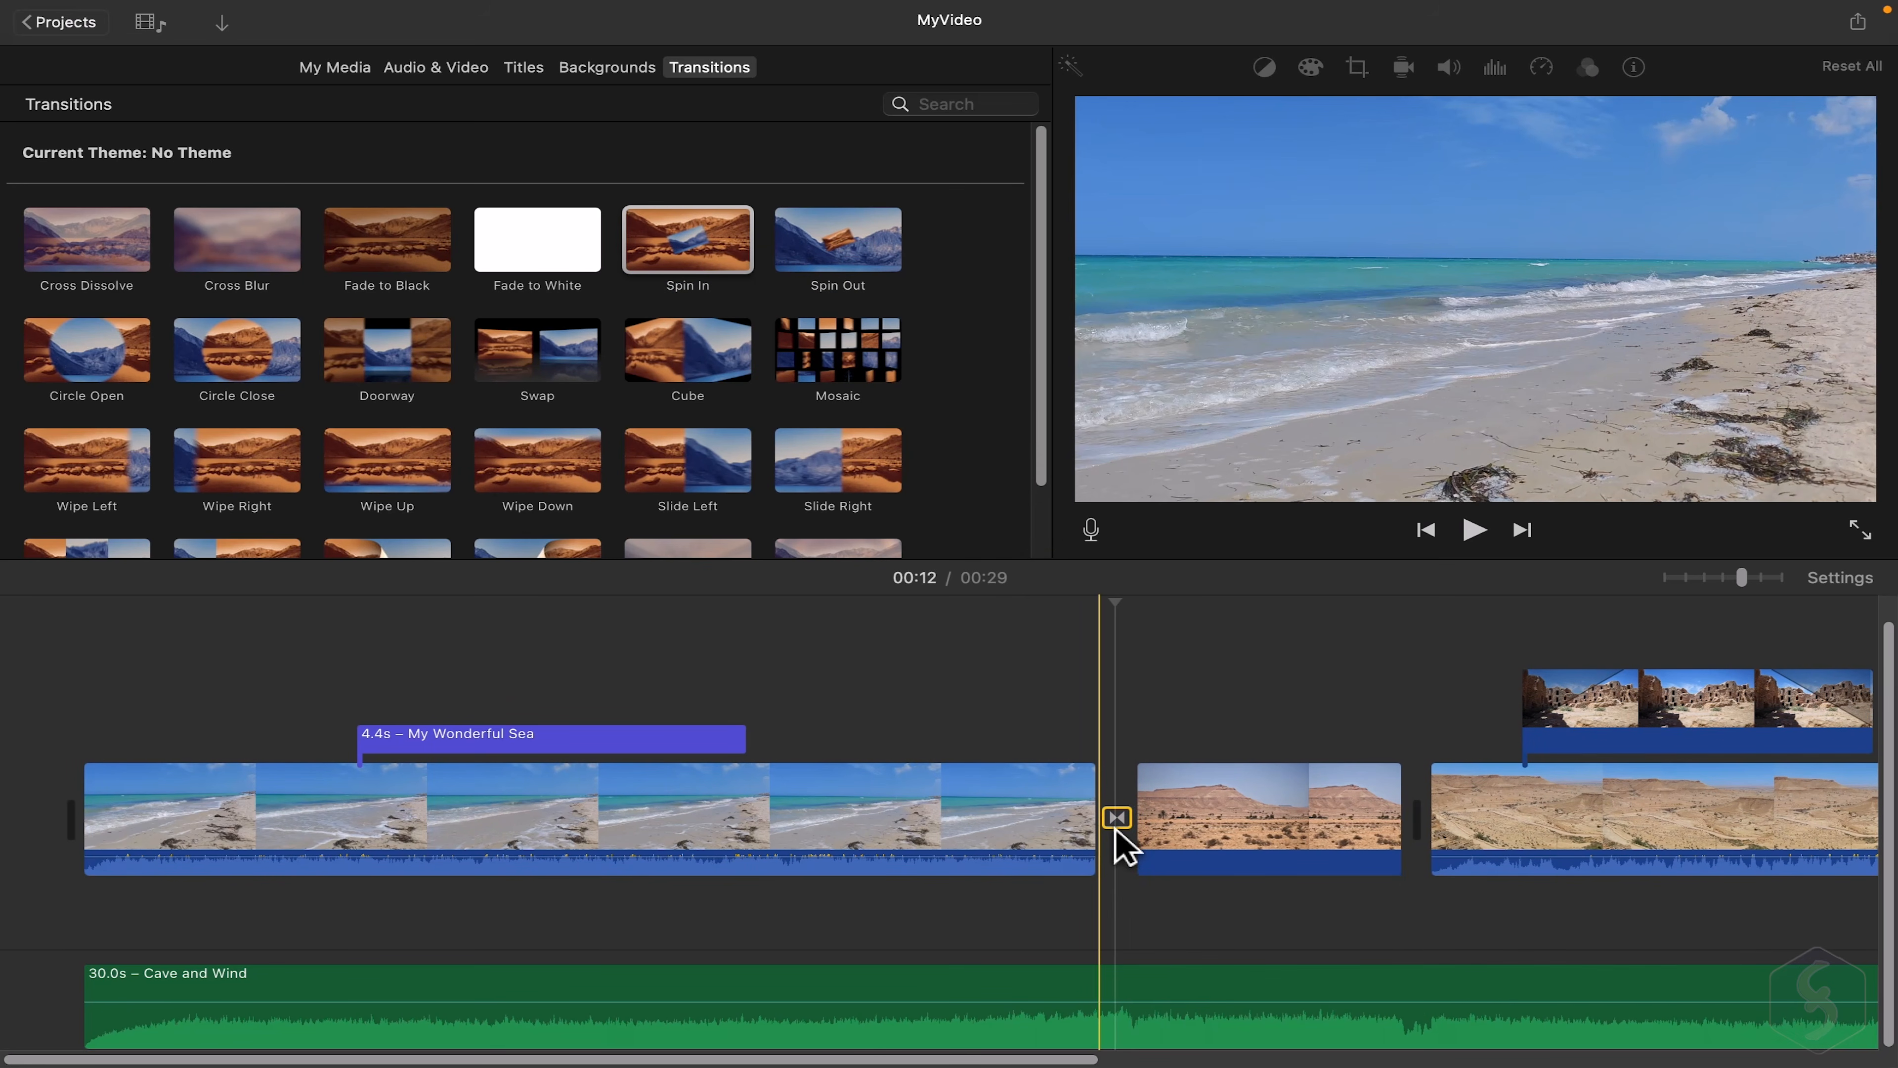
pyautogui.press('space')
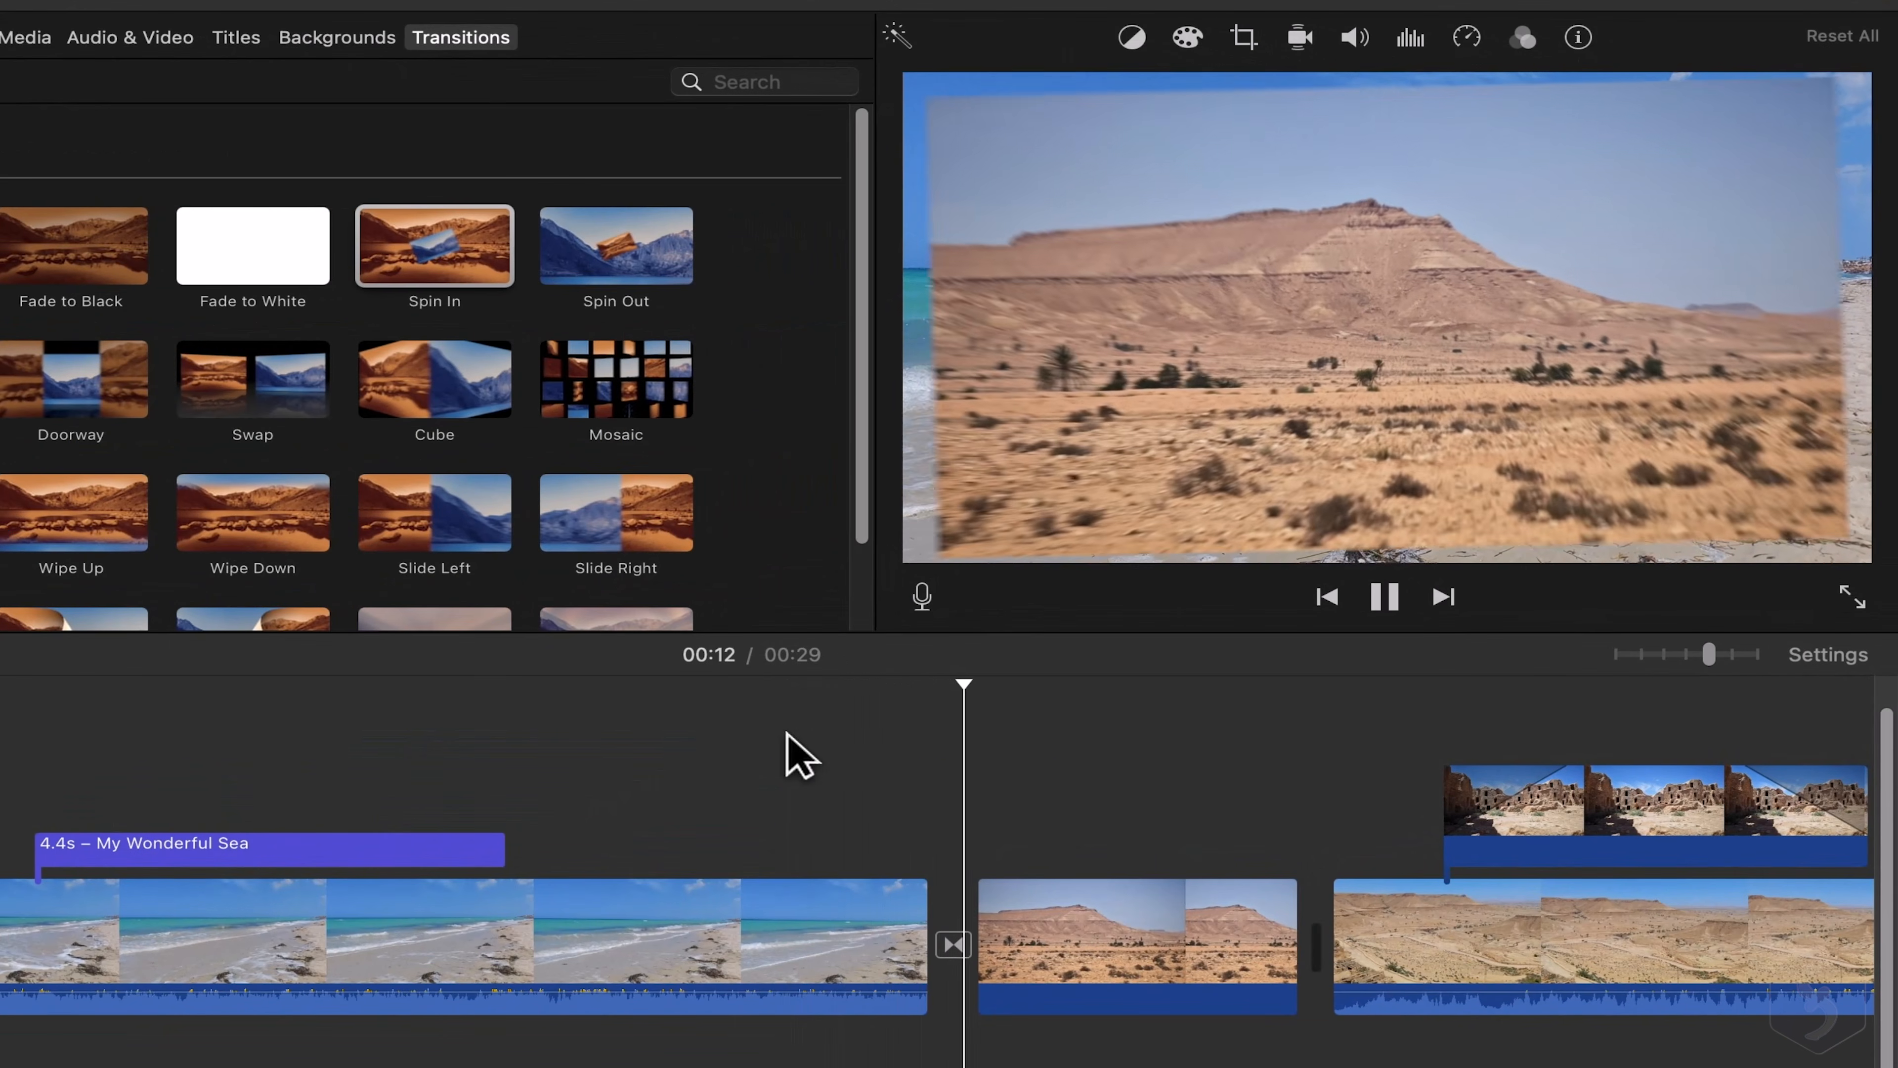
# Shorten the duration of the Spin In transition and replay the change from the beach to the desert mountain clip.
pyautogui.doubleClick(954, 946)
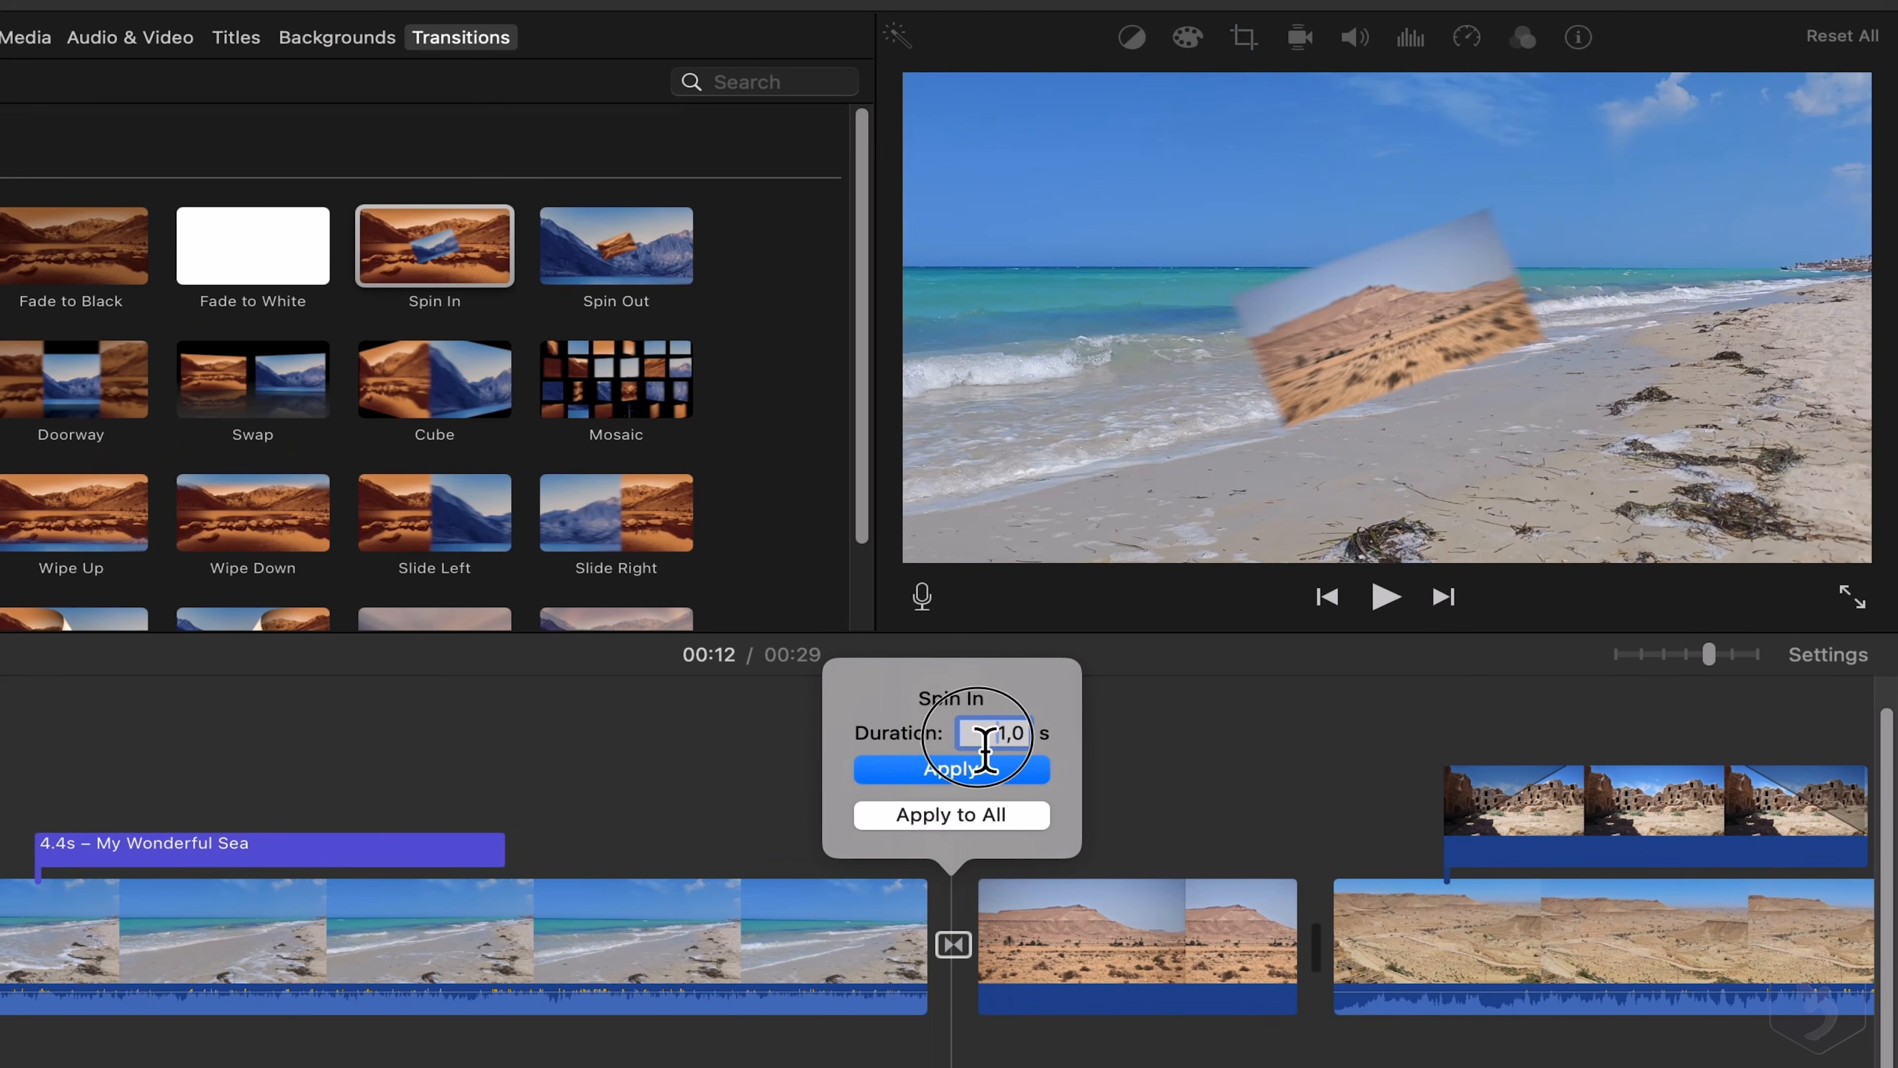
pyautogui.press('Return')
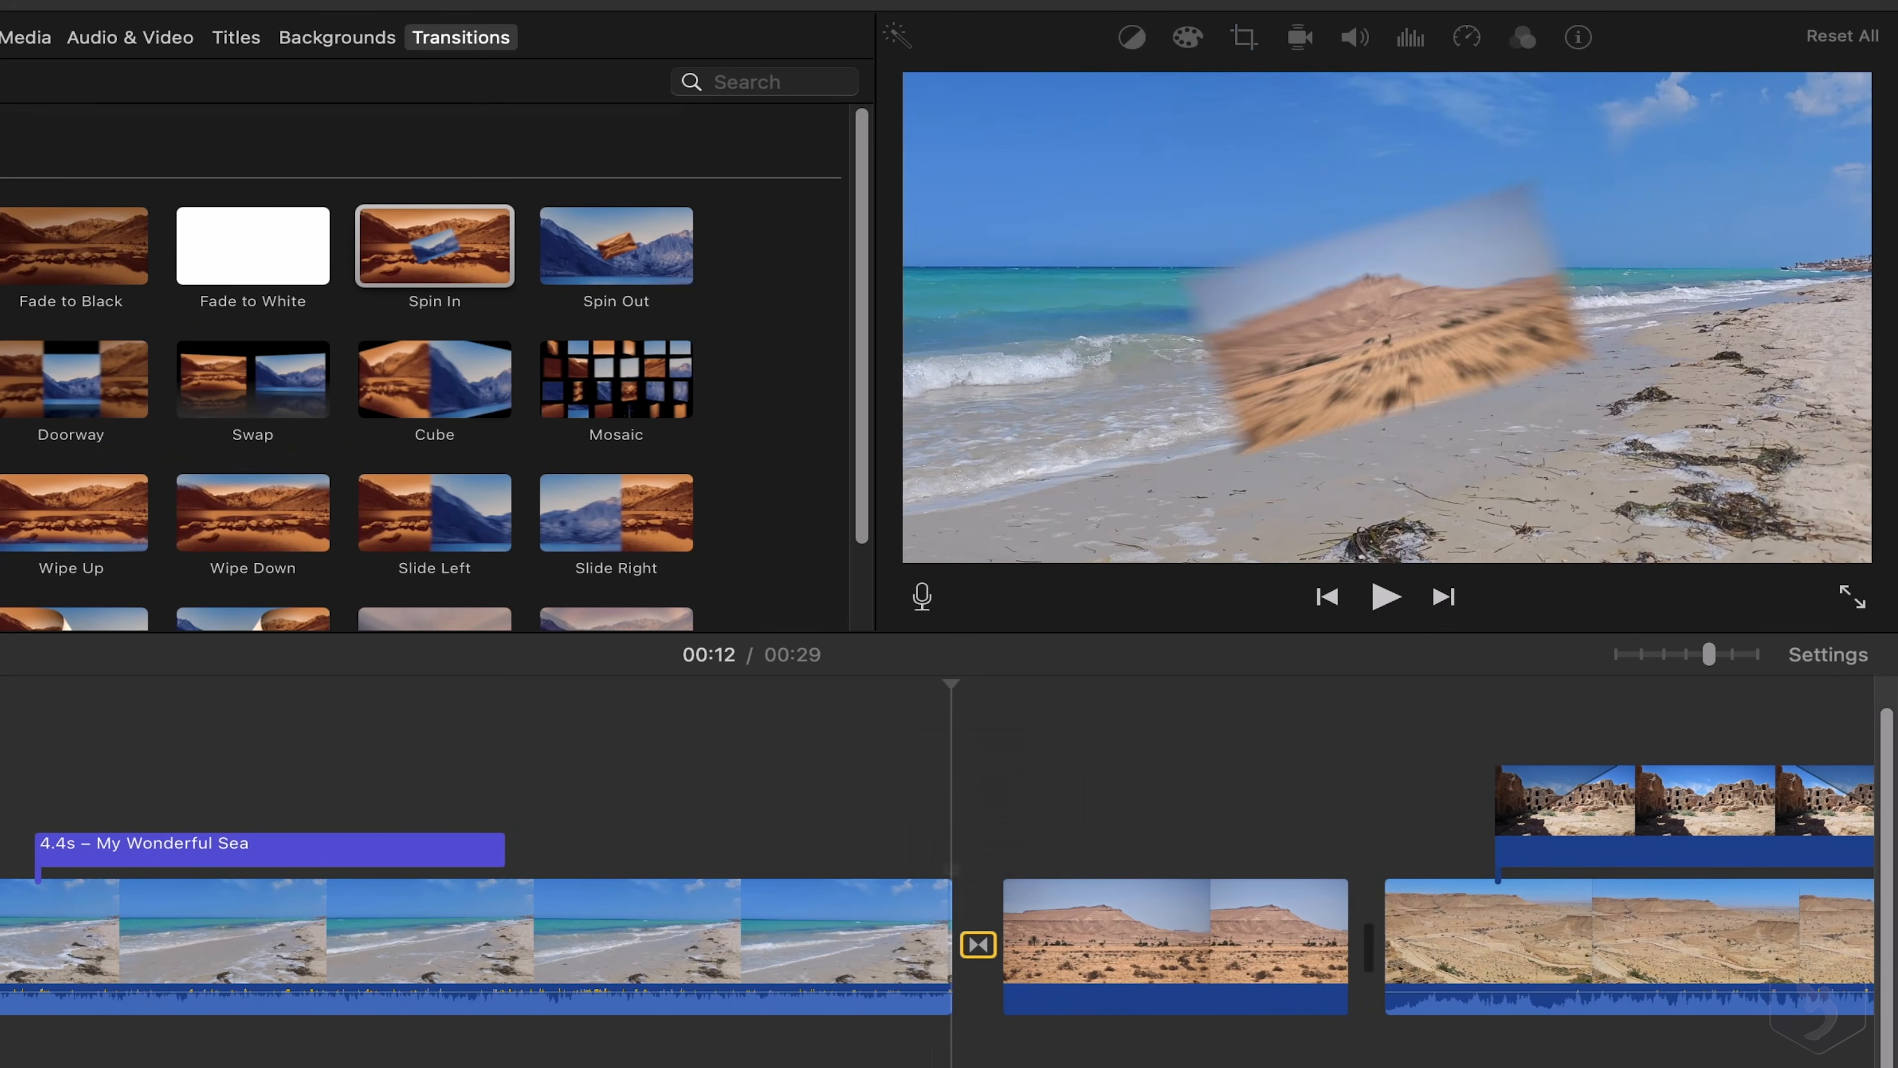
pyautogui.click(835, 736)
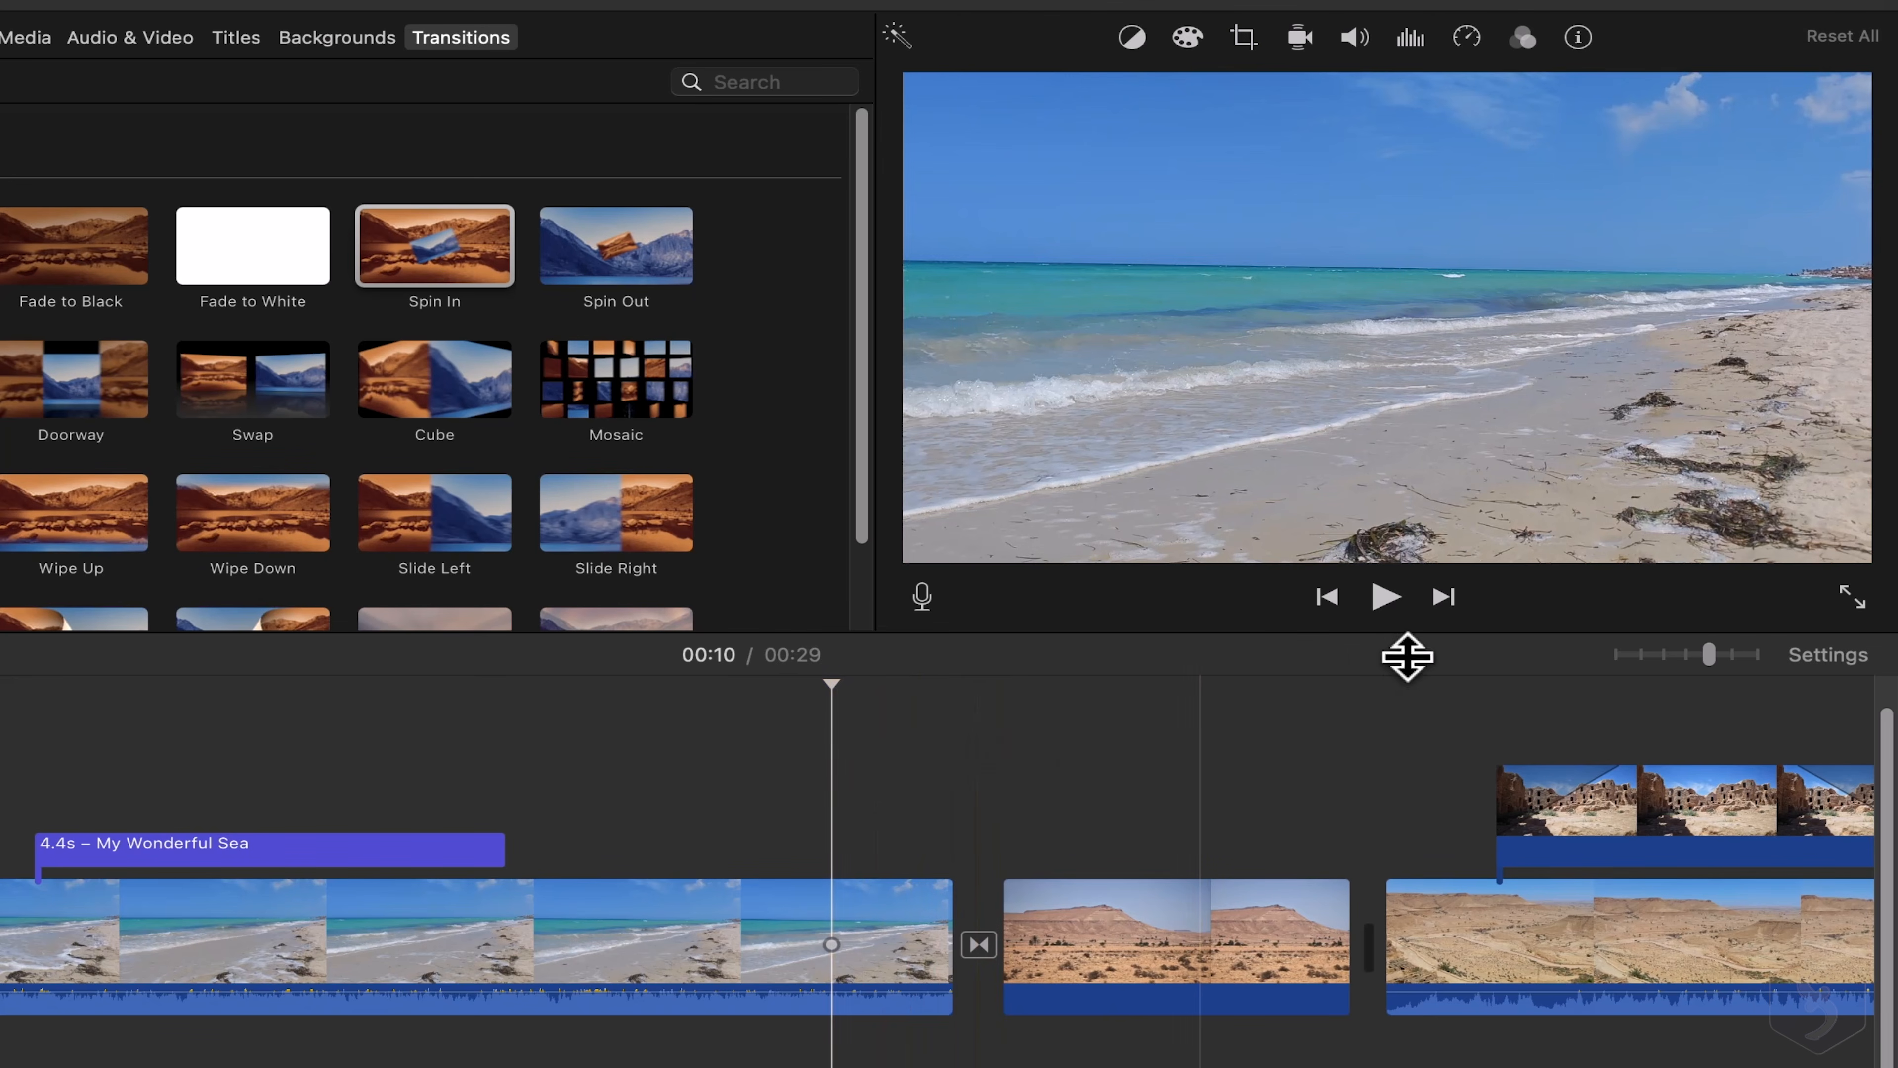
pyautogui.click(1386, 598)
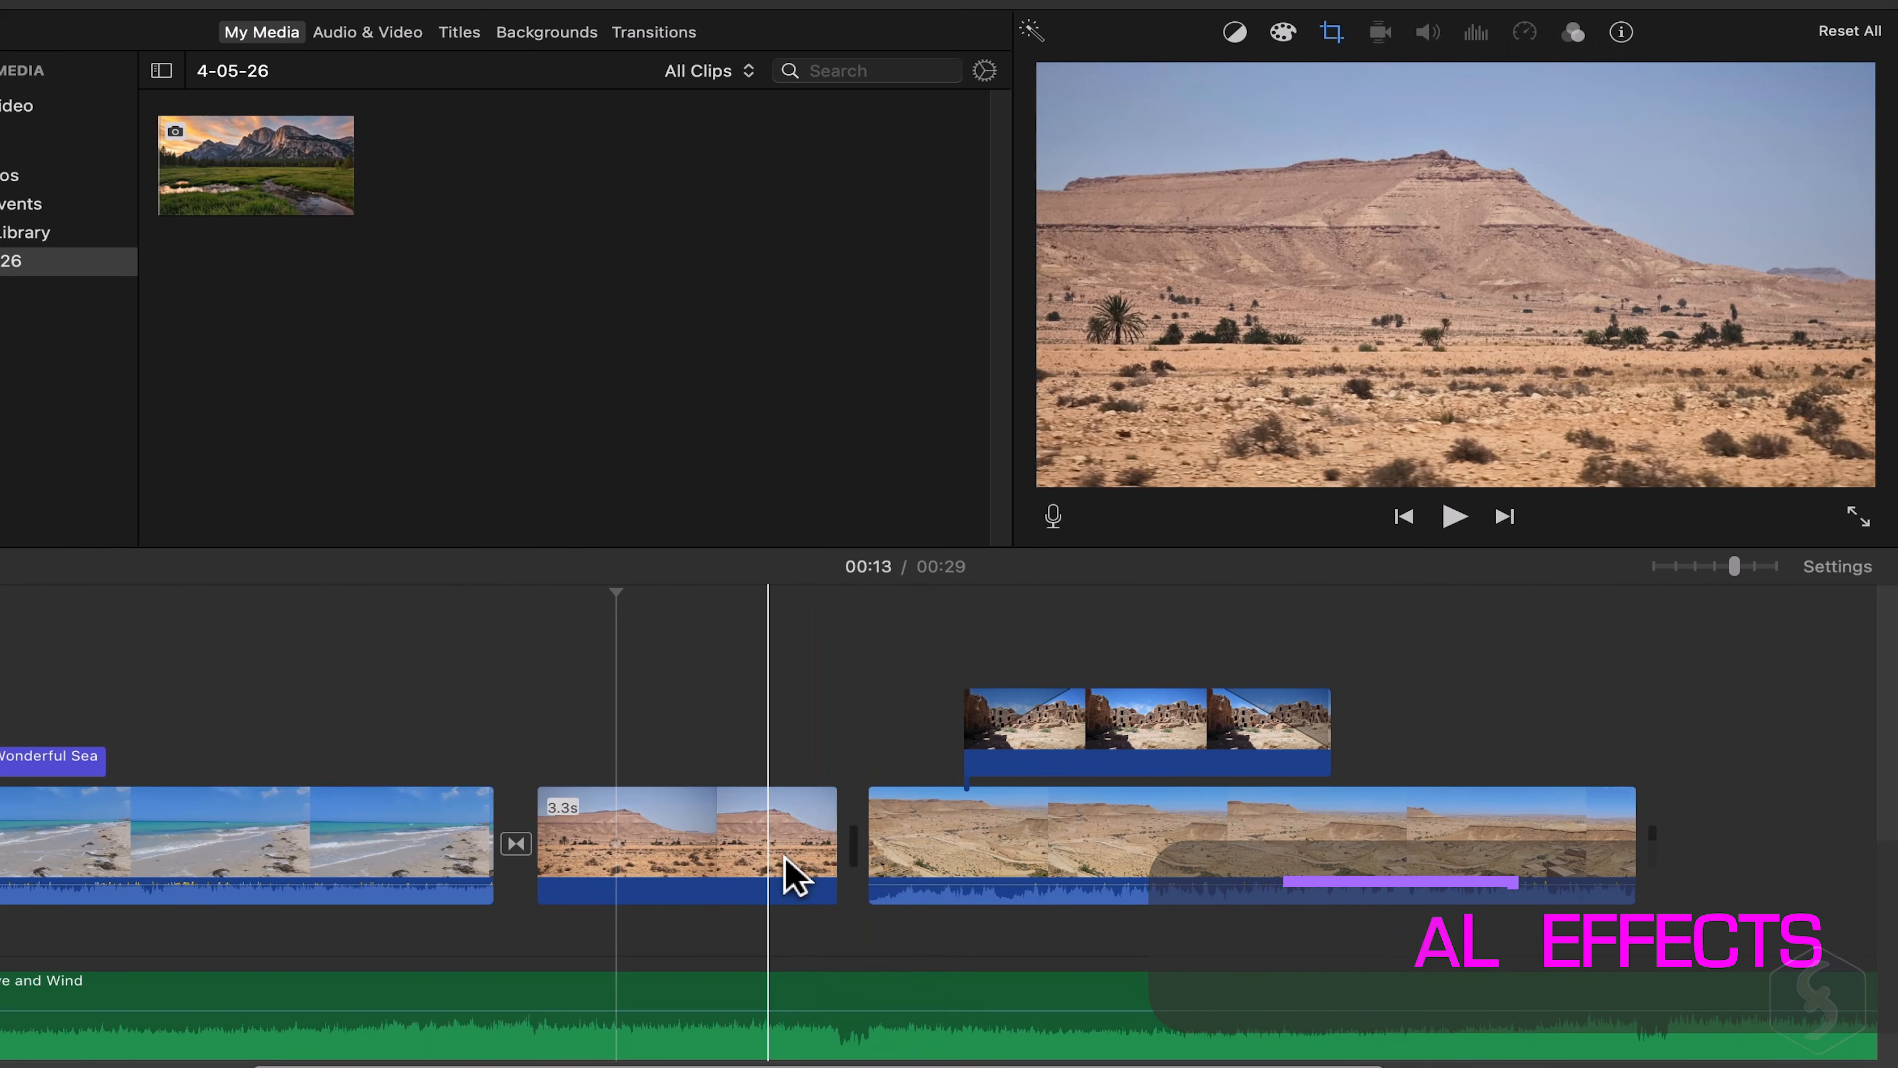
# Select the desert mountain, desert panorama, ruins and Cave and Wind clips in turn to compare their available adjustments.
pyautogui.click(774, 869)
pyautogui.click(1039, 856)
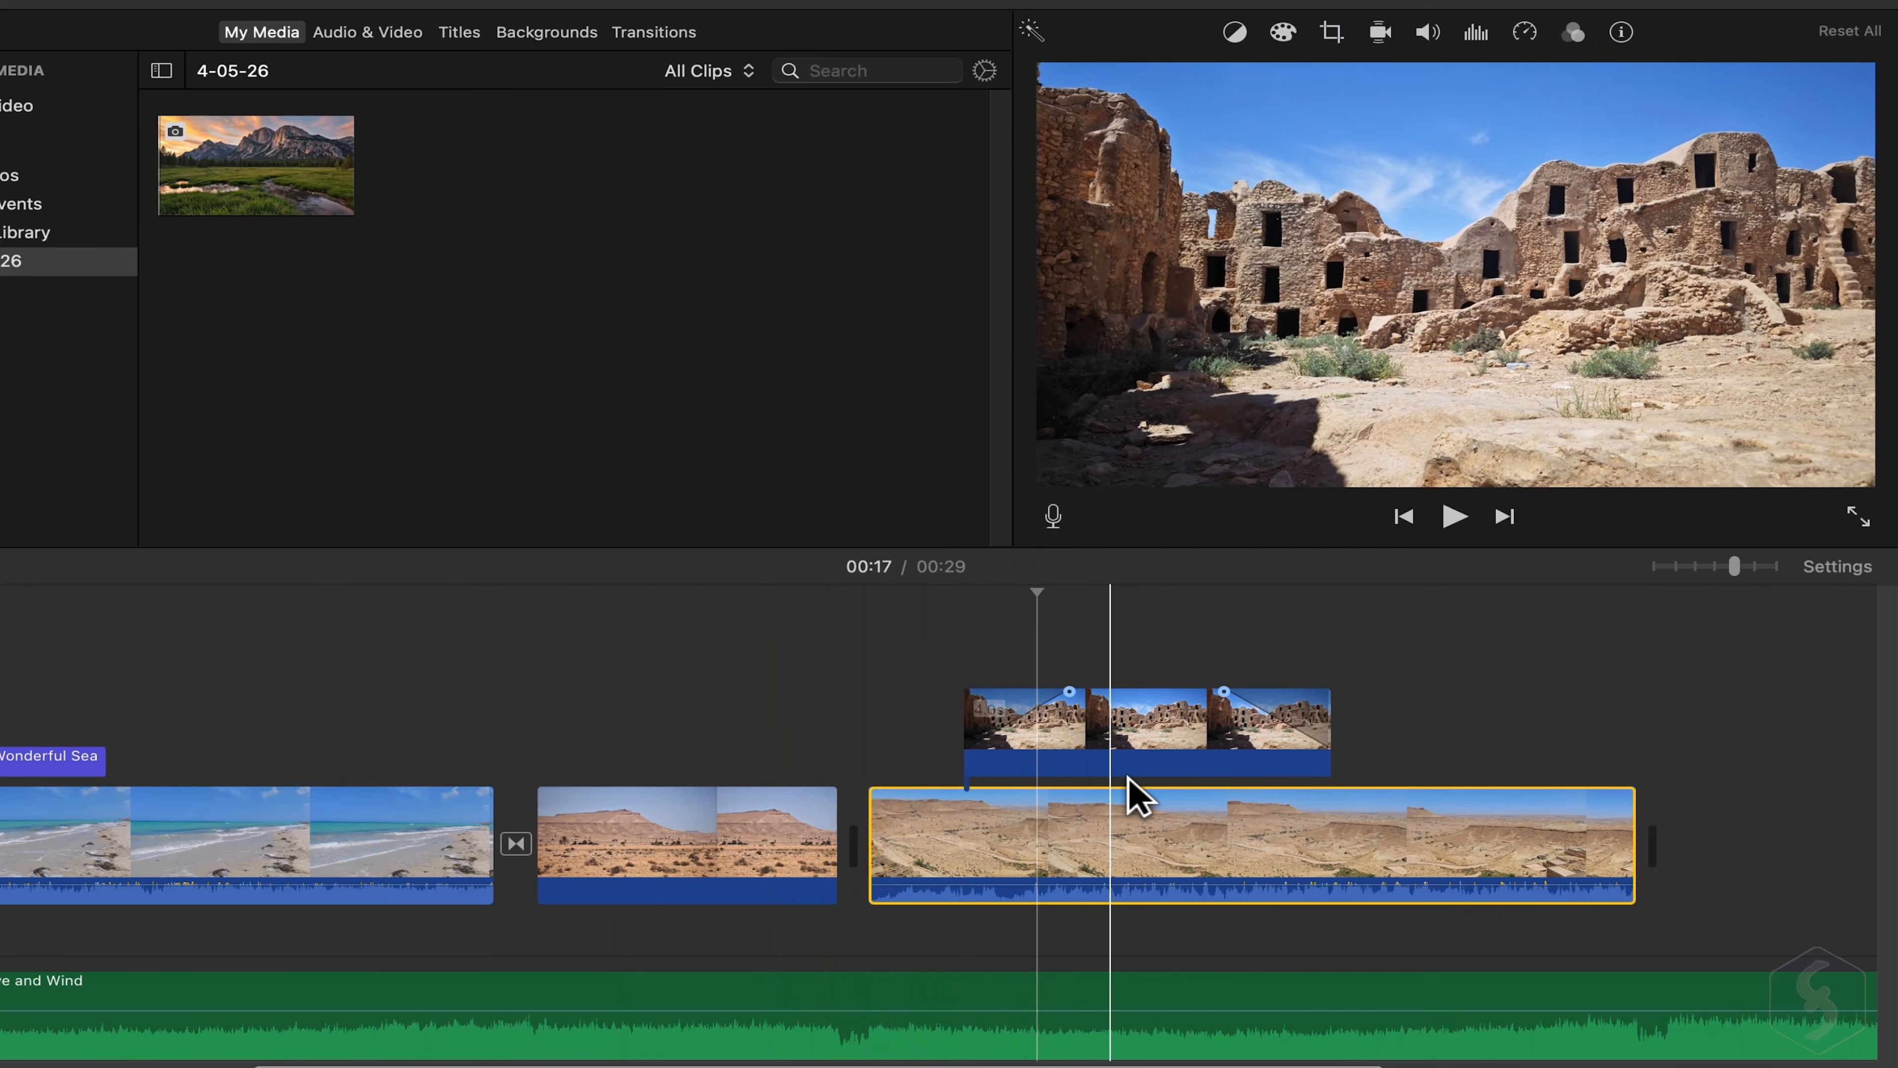
pyautogui.click(1144, 757)
pyautogui.click(1103, 1006)
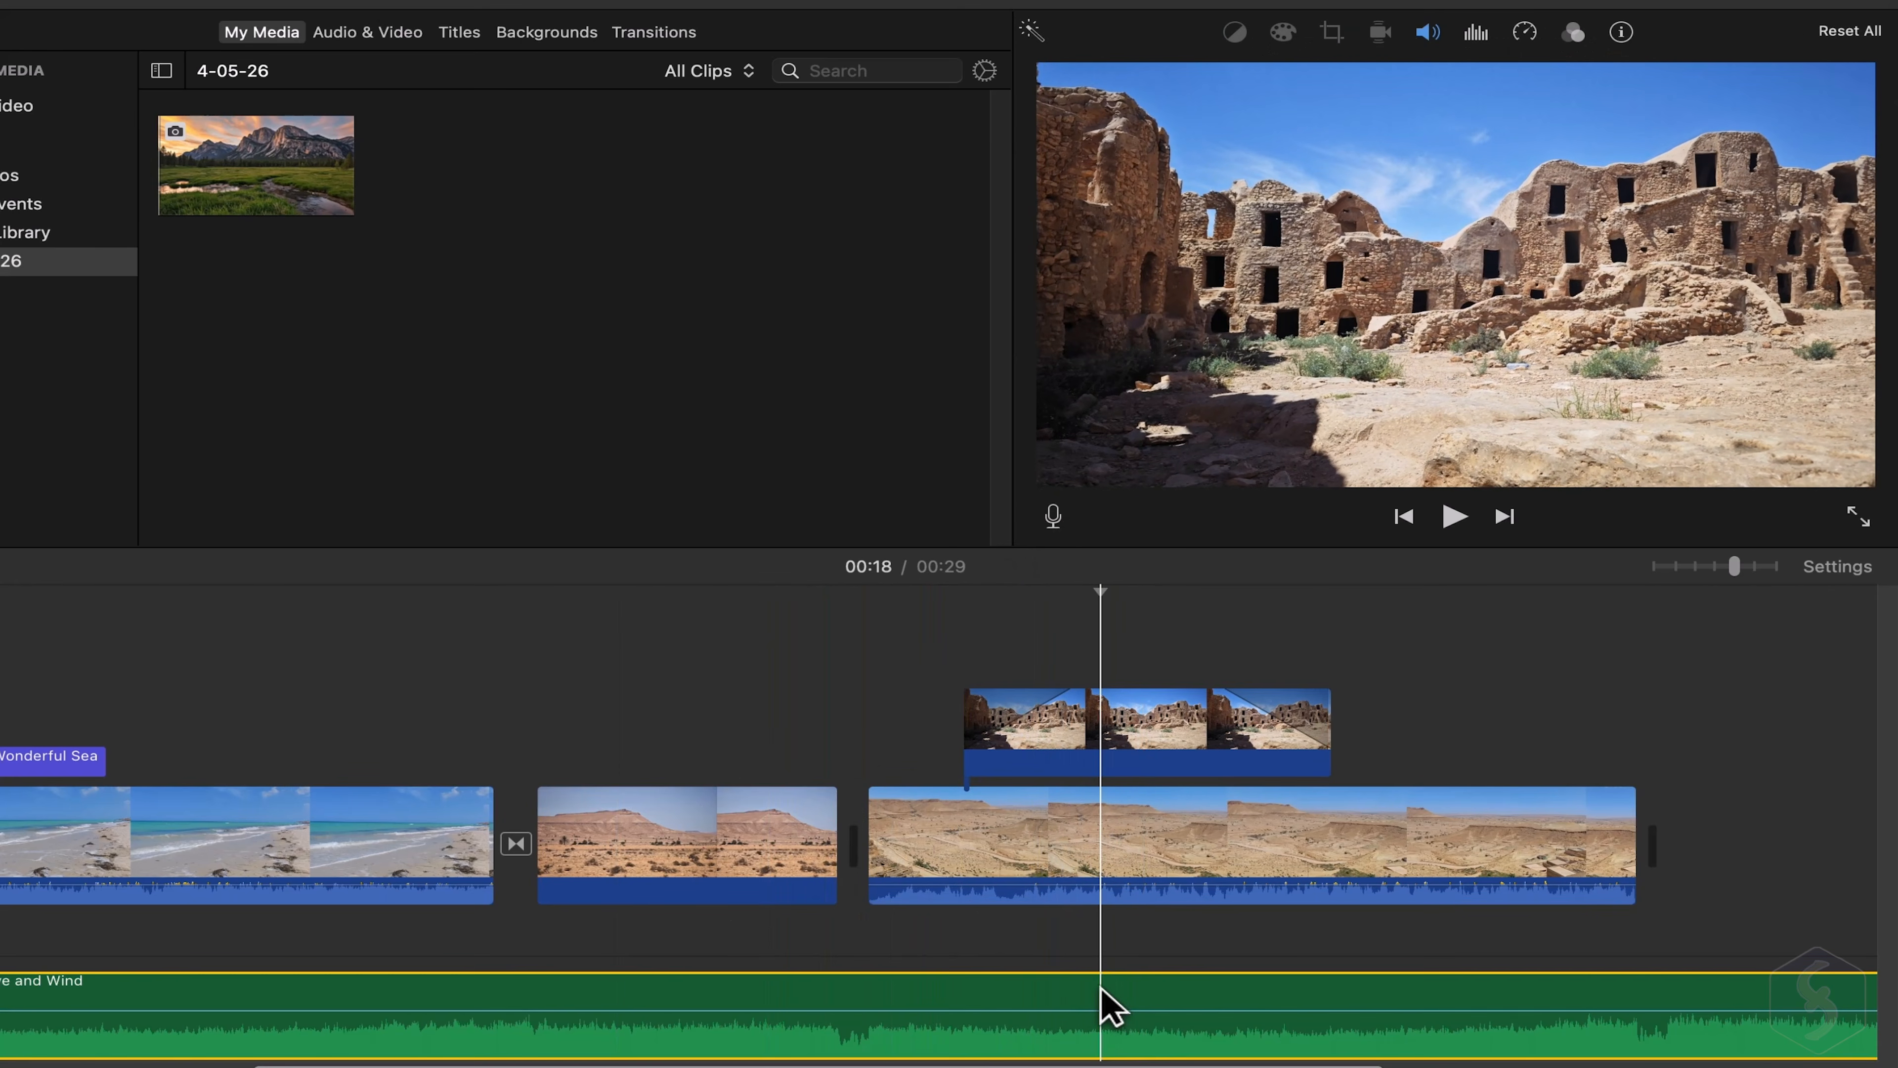
# Review the color balance options of the desert mountain clip and slightly lower its highlights with color correction.
pyautogui.click(709, 860)
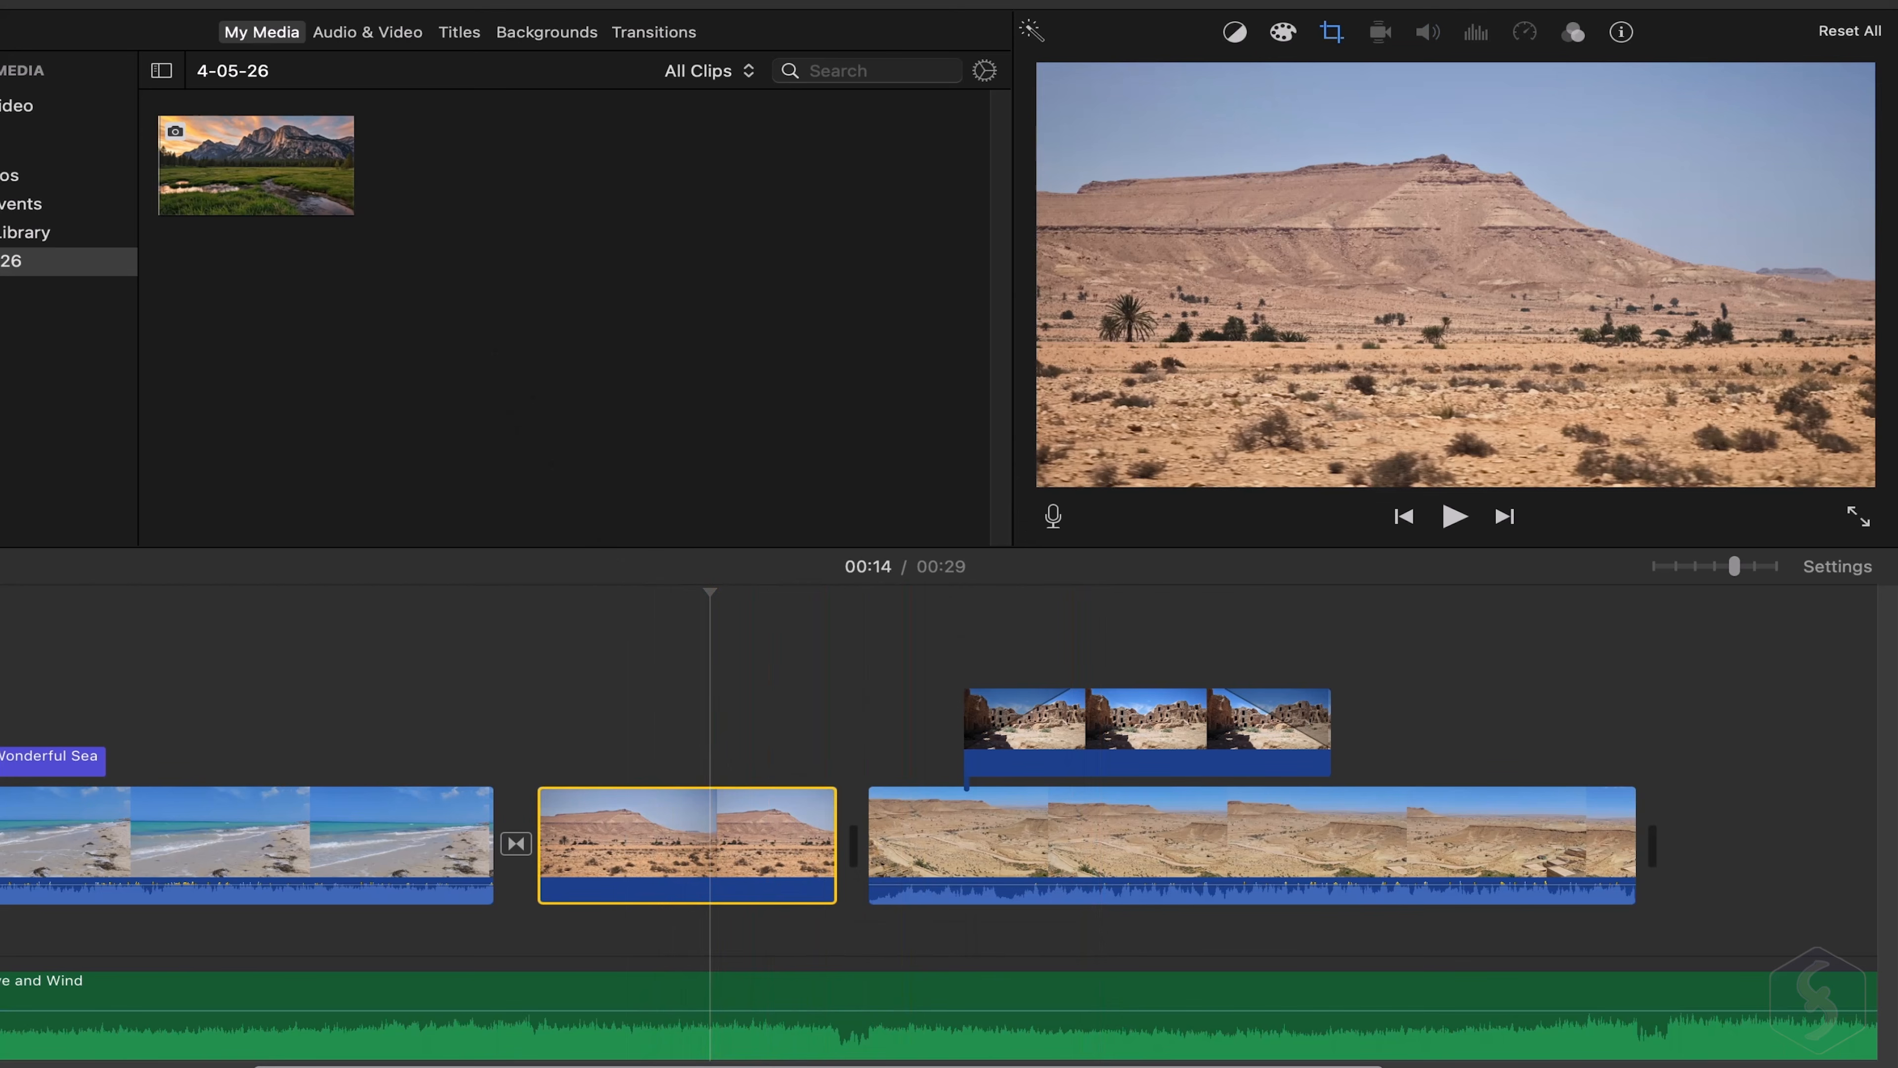
pyautogui.click(1235, 34)
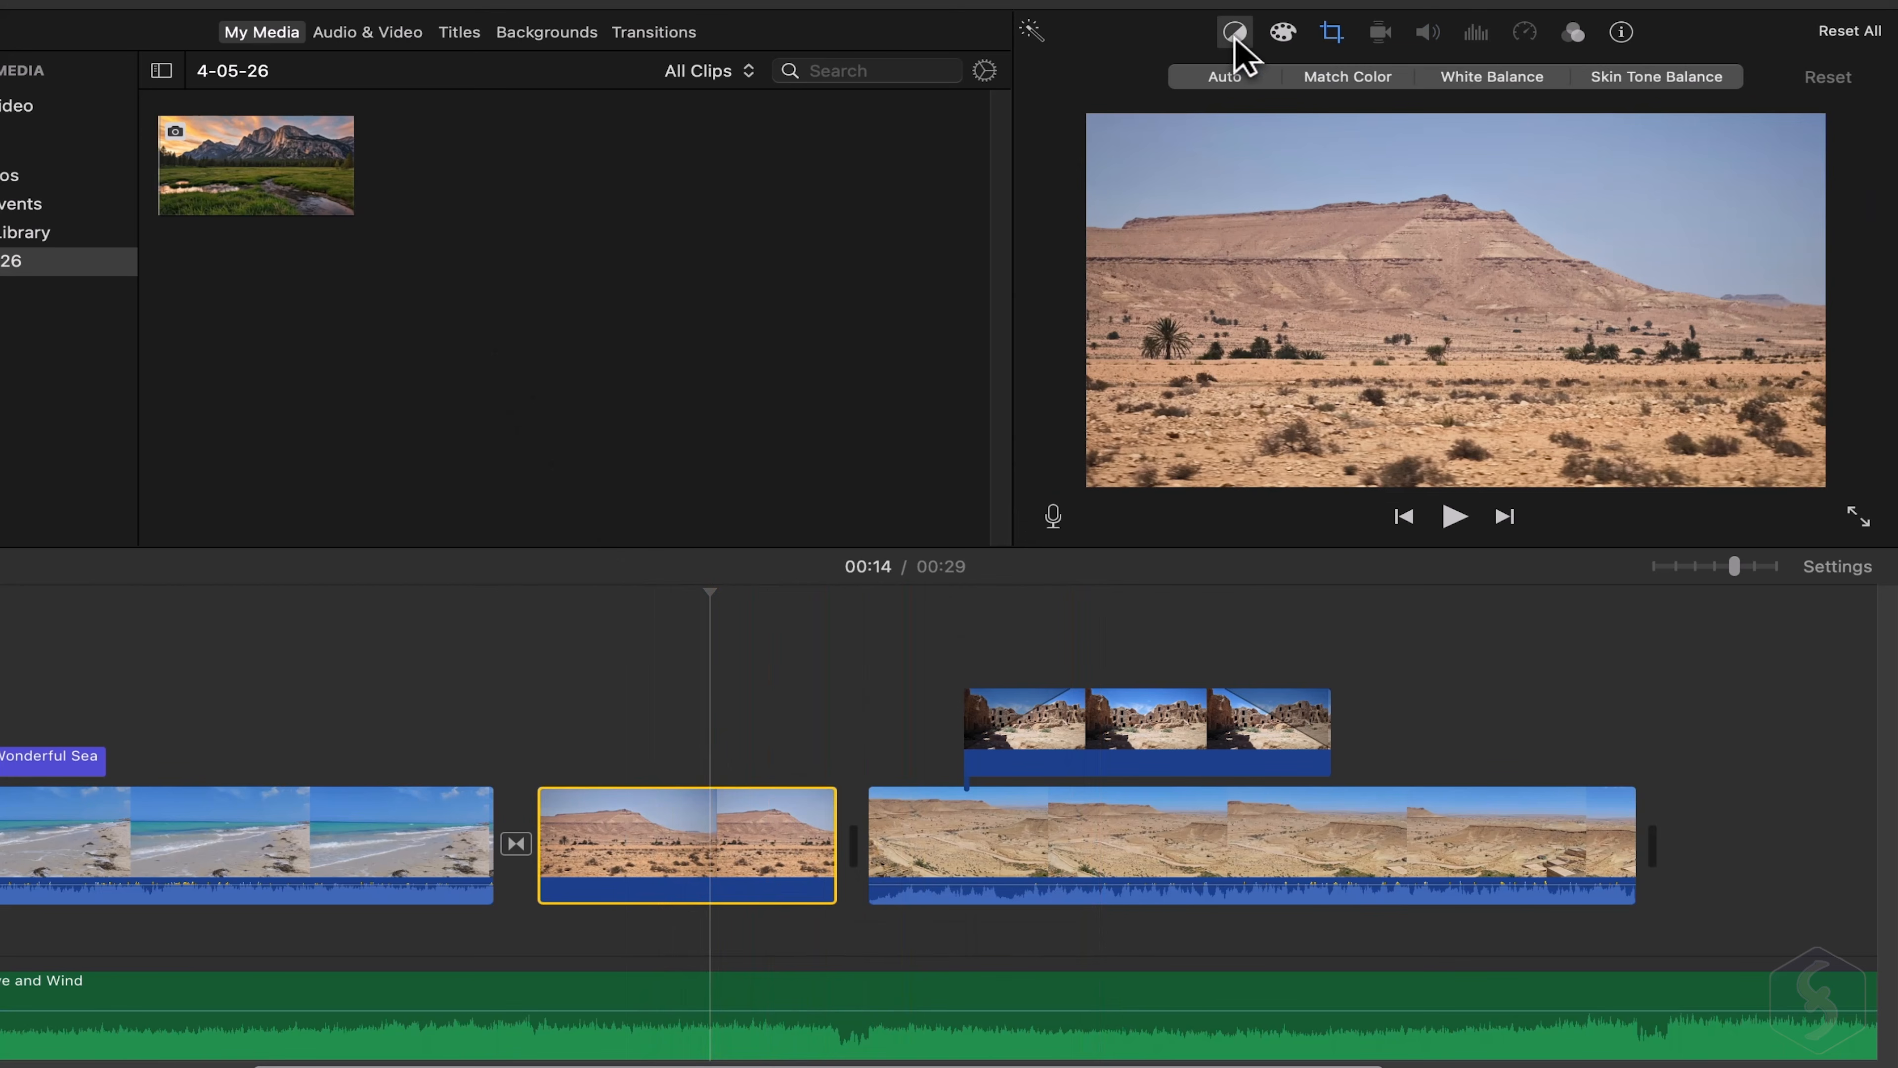
pyautogui.click(1283, 33)
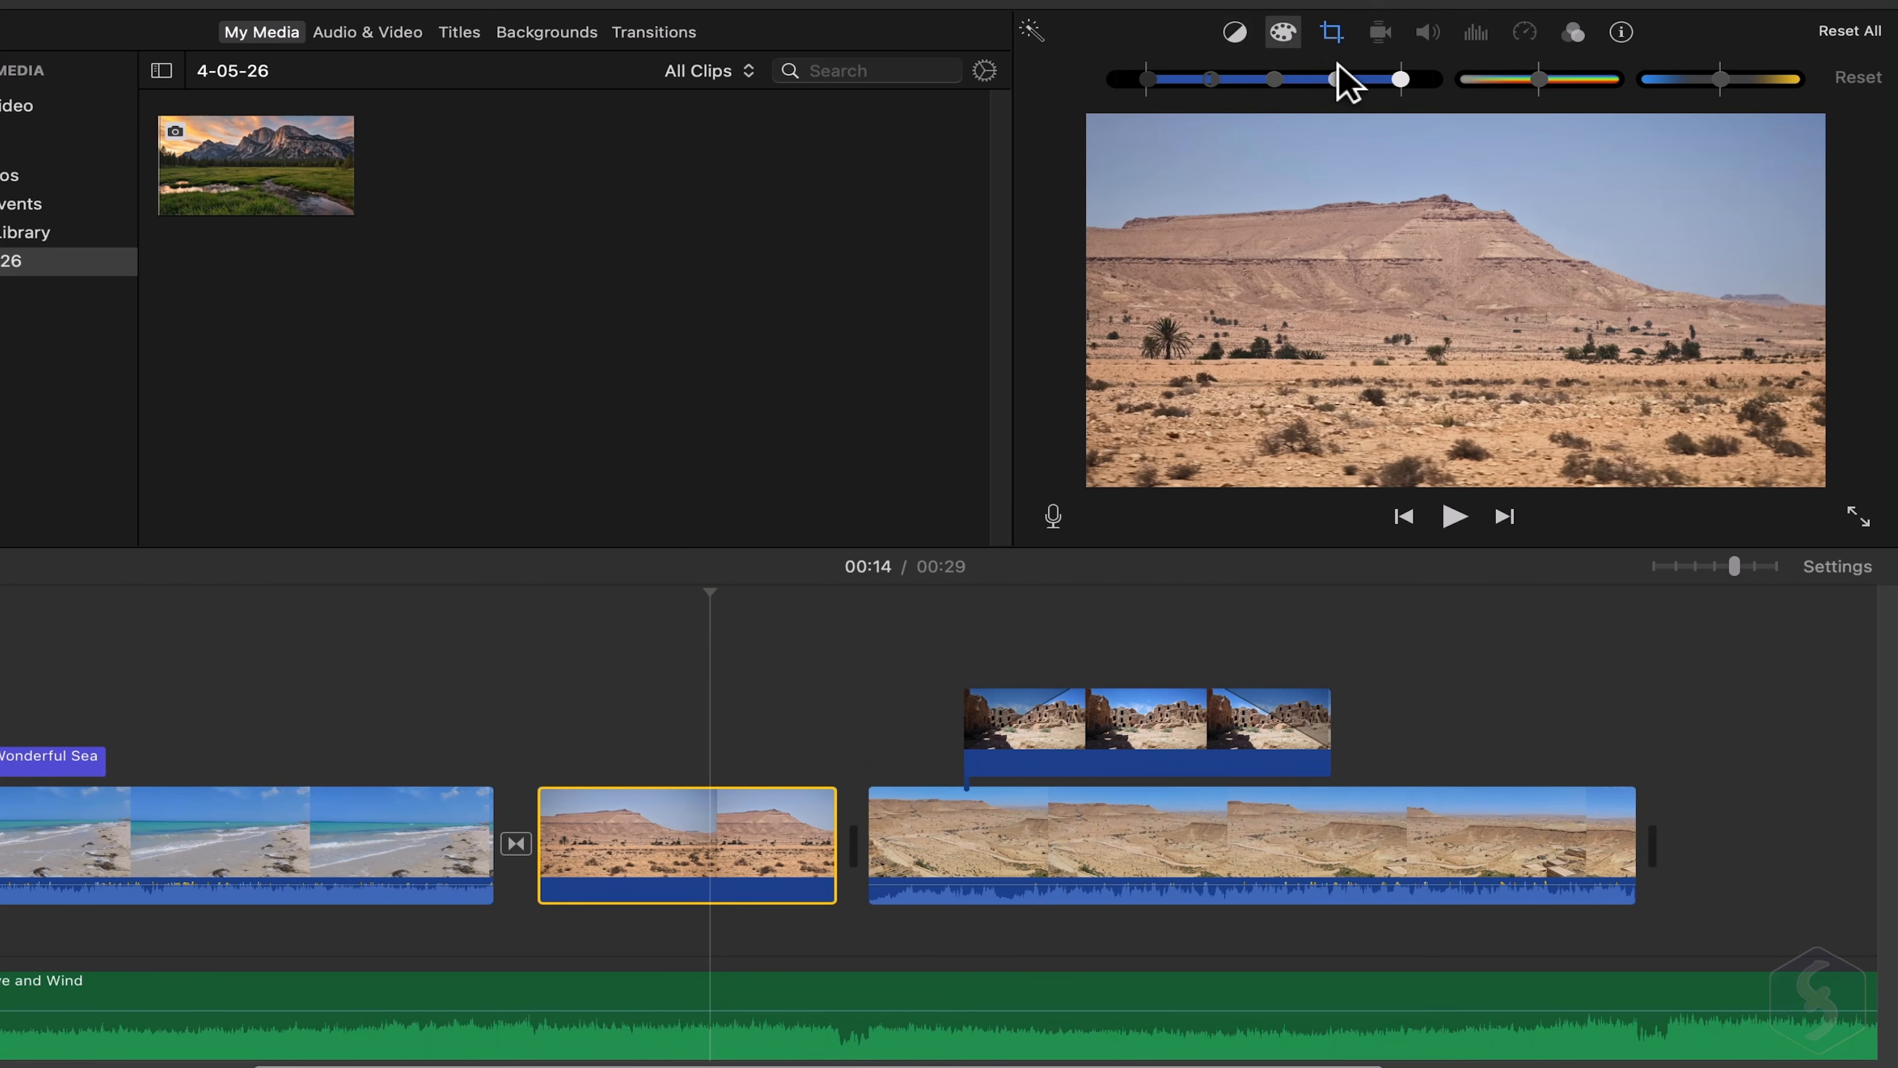
pyautogui.moveTo(1421, 91)
pyautogui.mouseDown()
pyautogui.moveTo(1366, 91)
pyautogui.moveTo(1408, 91)
pyautogui.mouseUp()
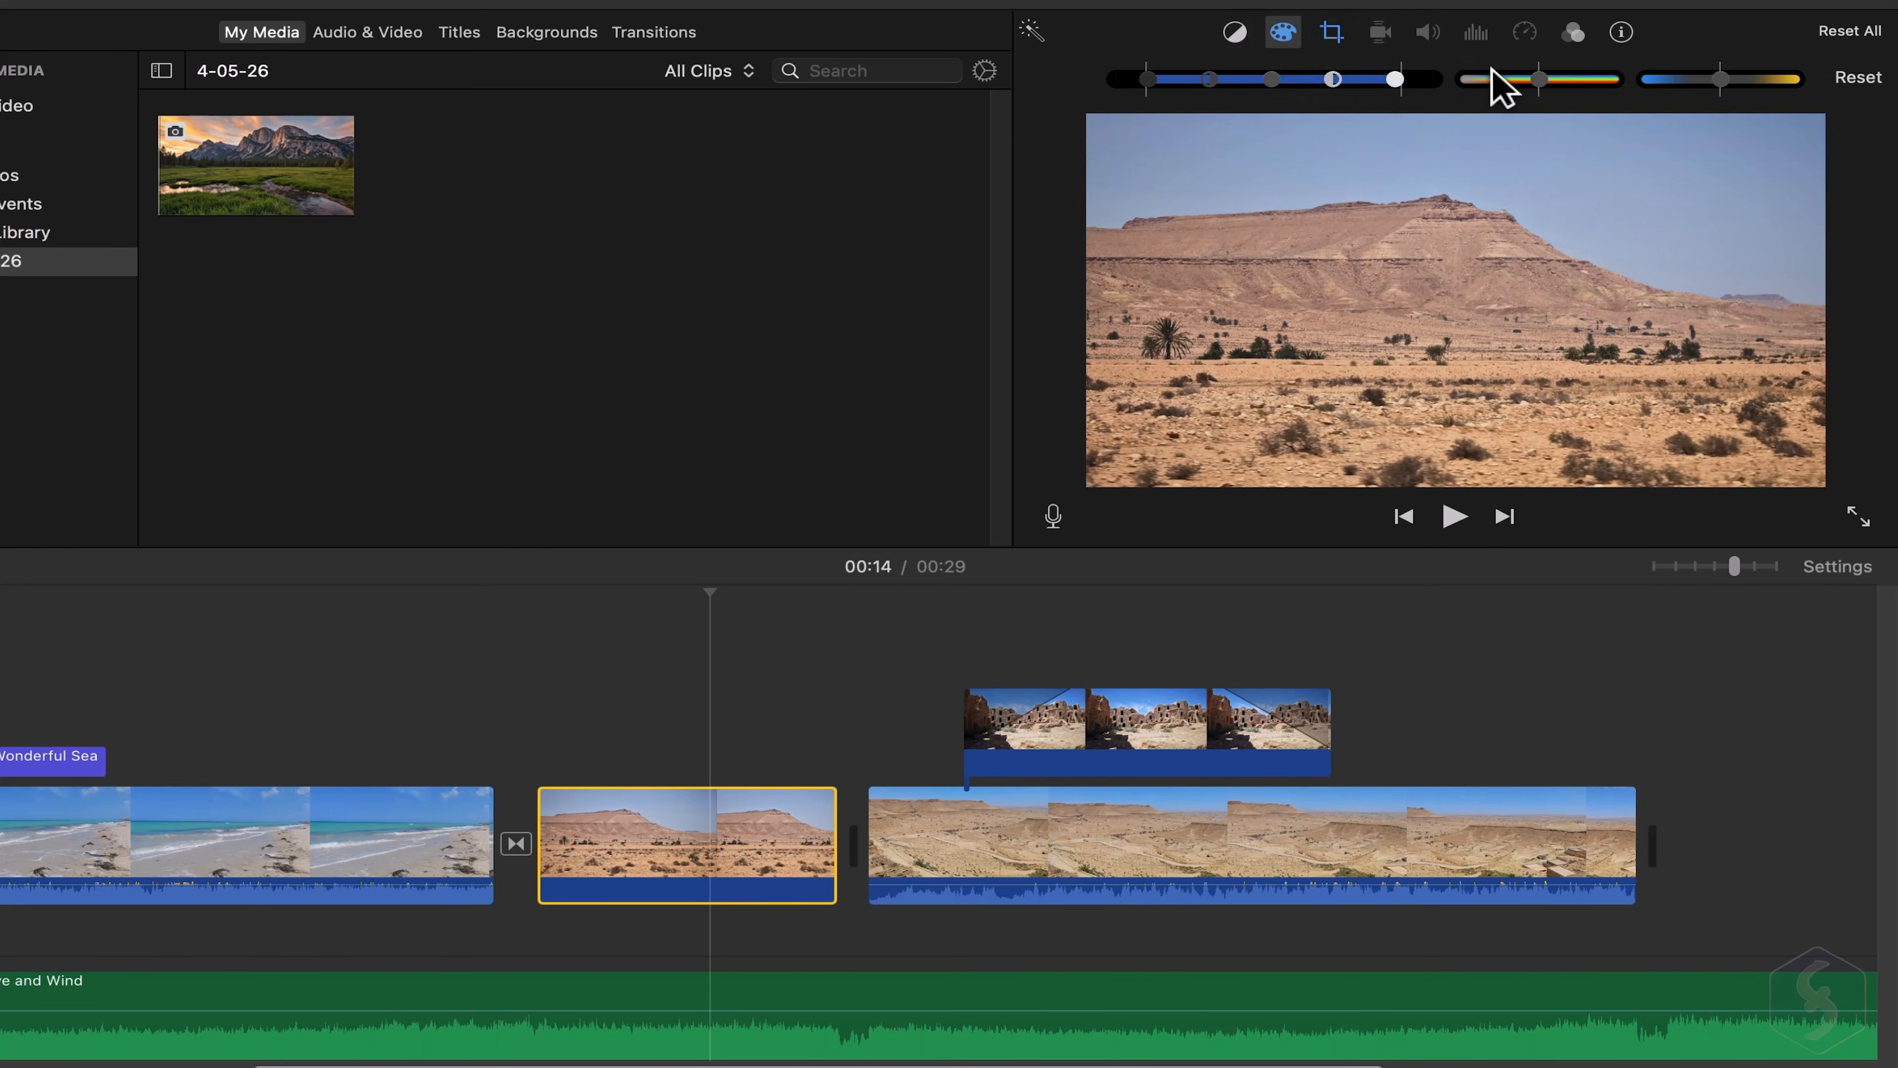
pyautogui.moveTo(1562, 89)
pyautogui.mouseDown()
pyautogui.moveTo(1615, 90)
pyautogui.moveTo(1559, 88)
pyautogui.mouseUp()
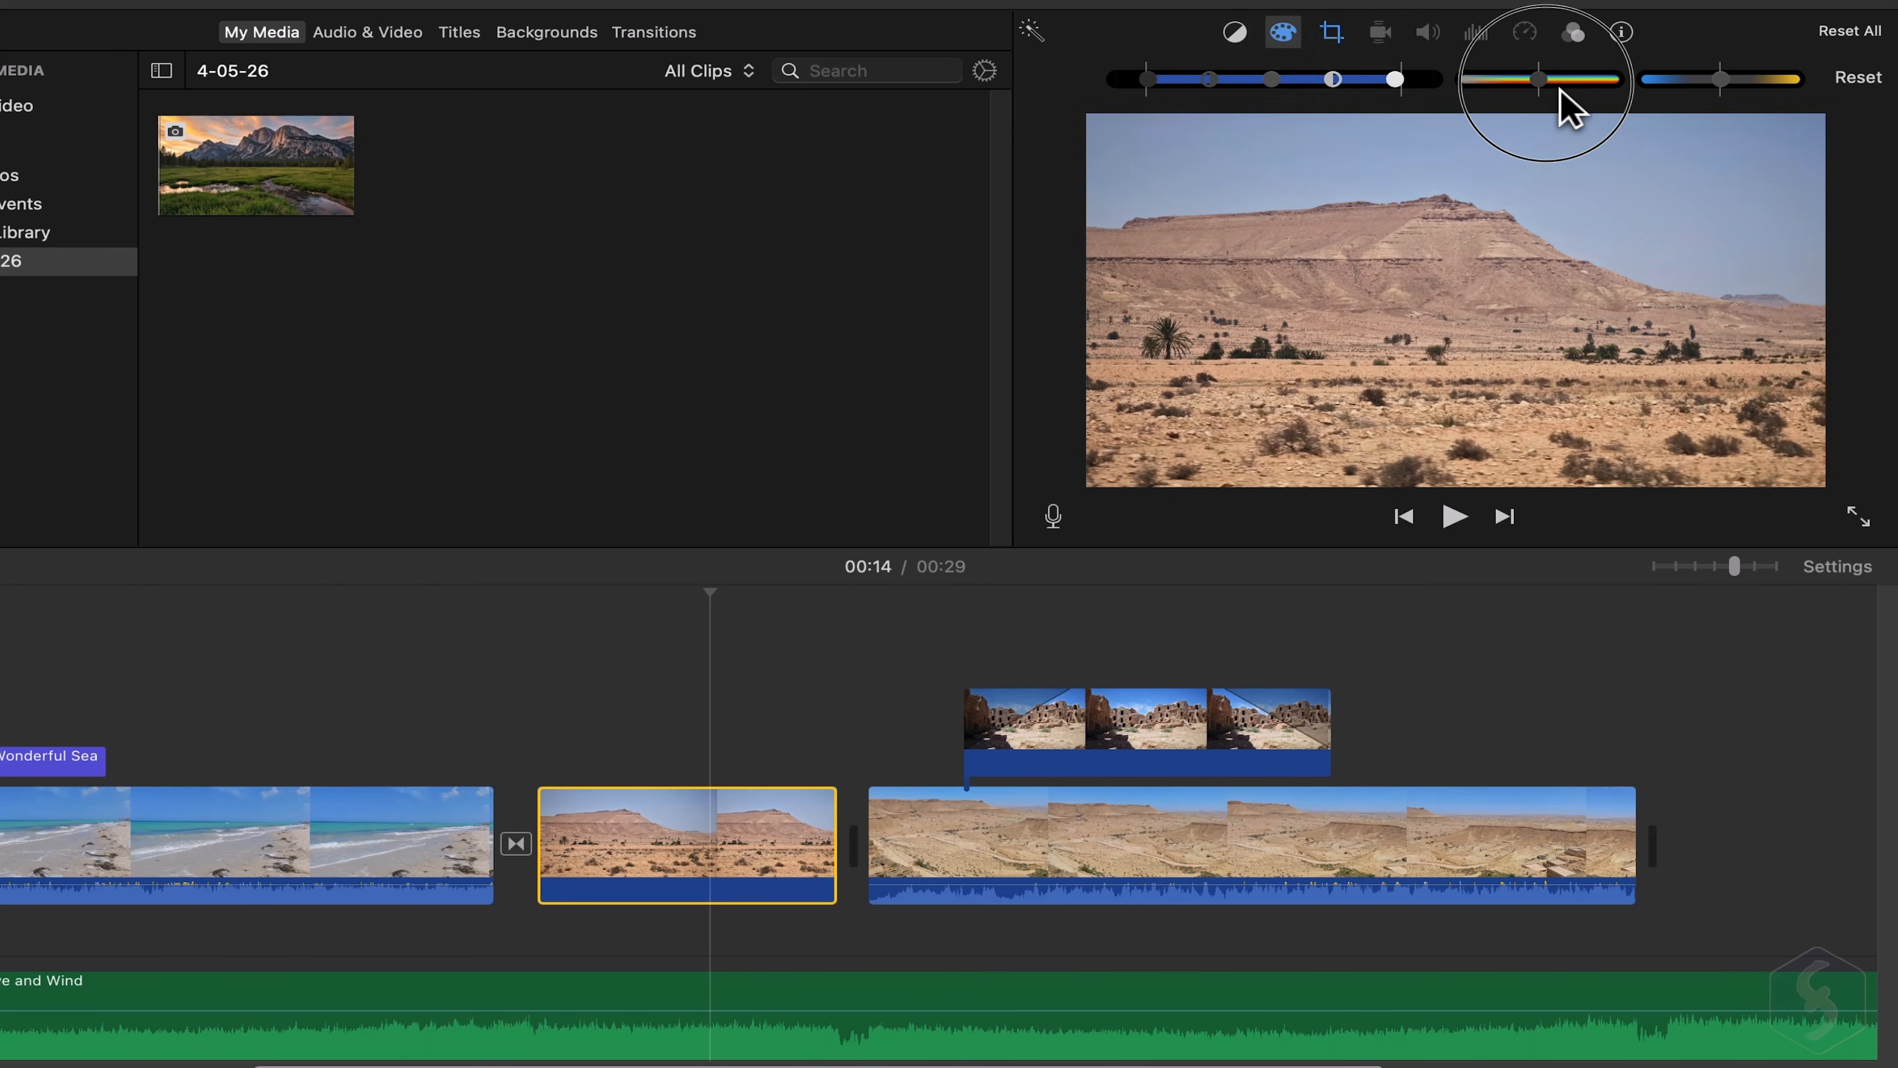
# Set the cropping style of the desert mountain clip to Fit.
pyautogui.click(1332, 33)
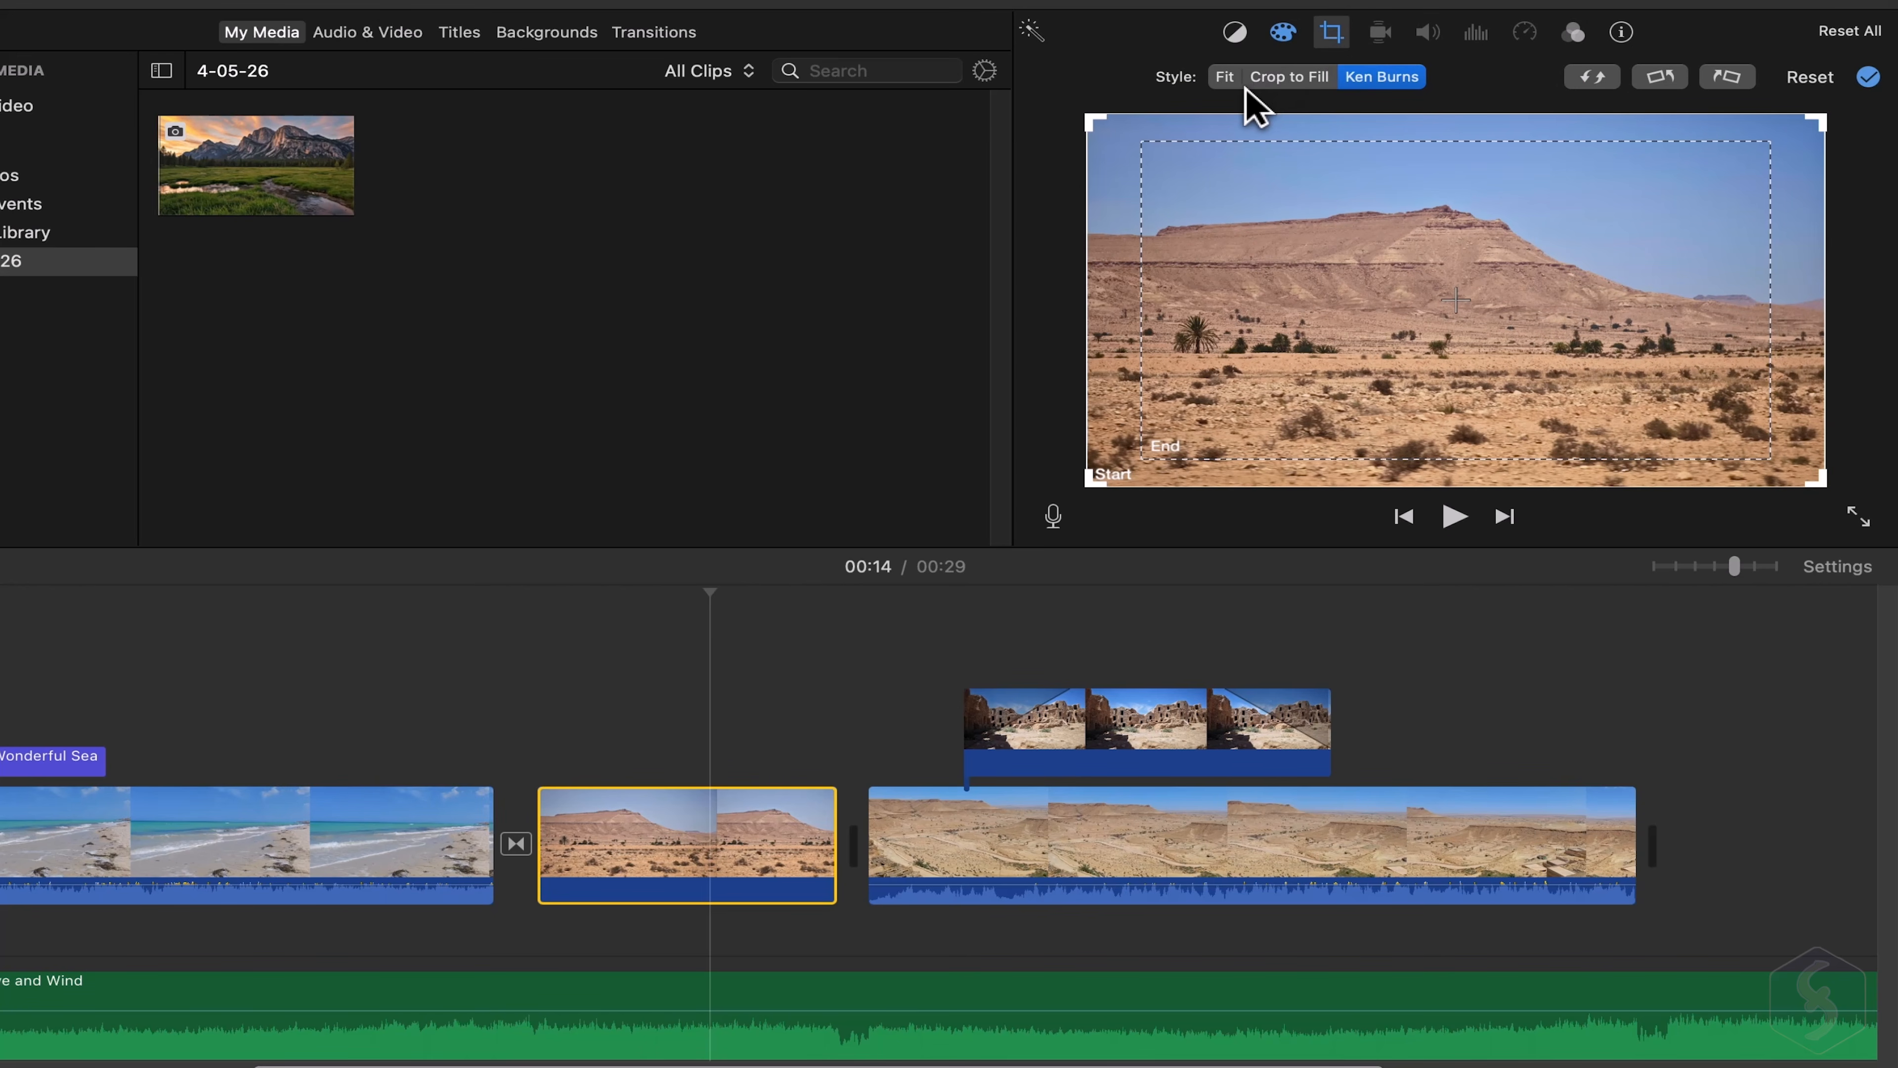
pyautogui.click(1227, 77)
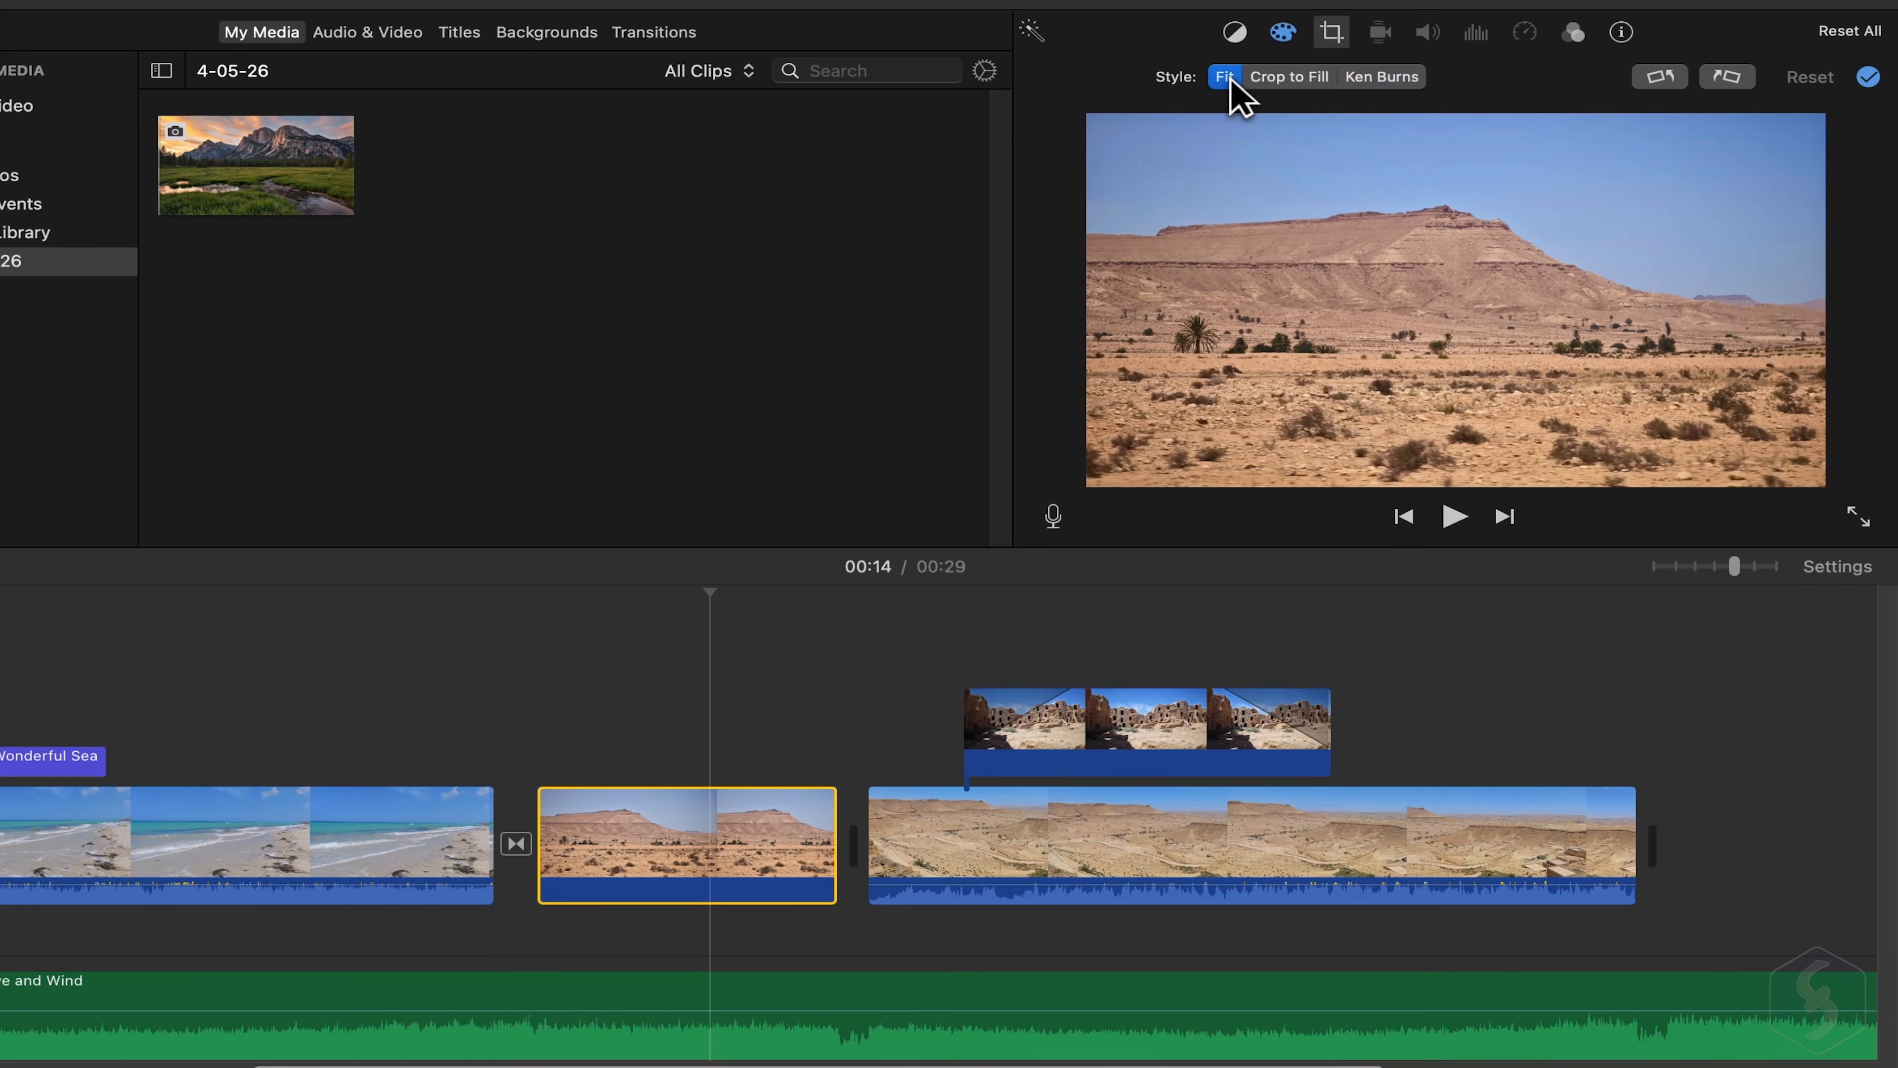
pyautogui.click(729, 613)
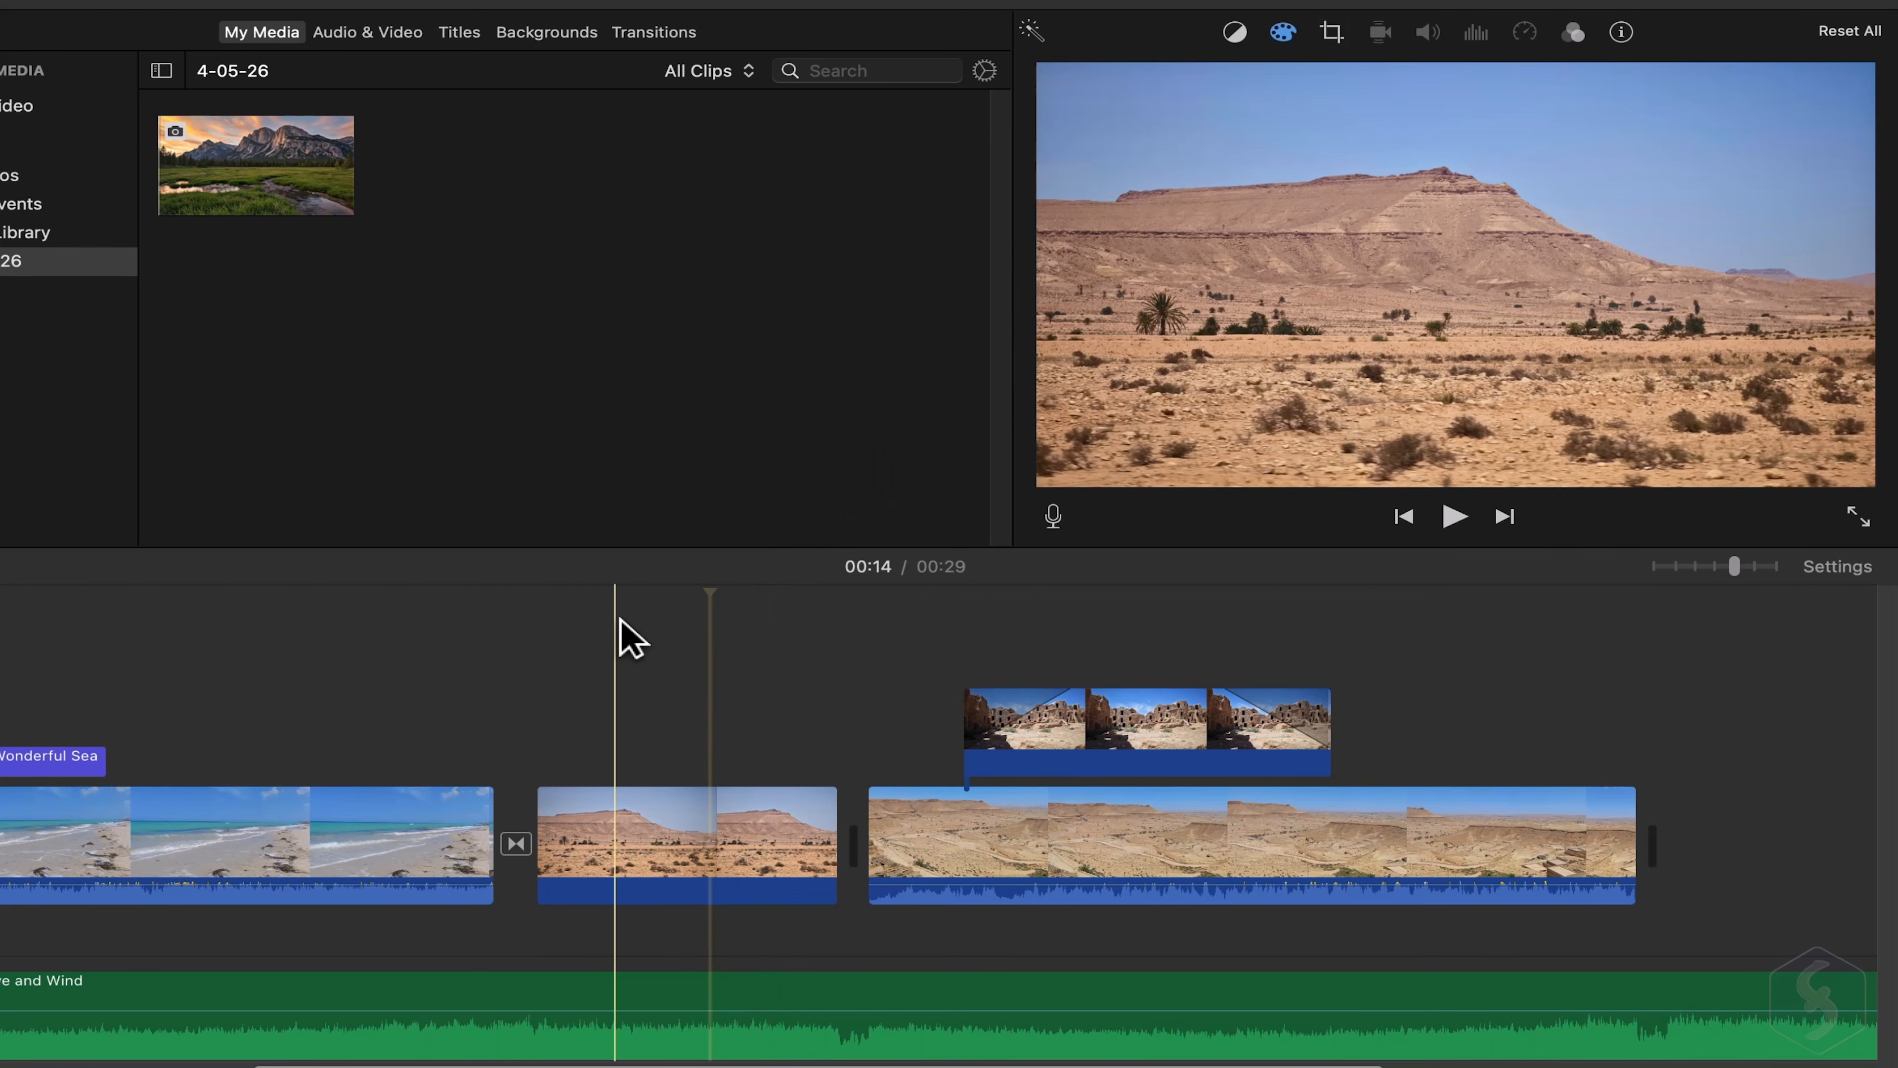
# Try Crop to Fill on the desert mountain clip, adjusting its frame and rotating the picture clockwise and back.
pyautogui.click(1332, 33)
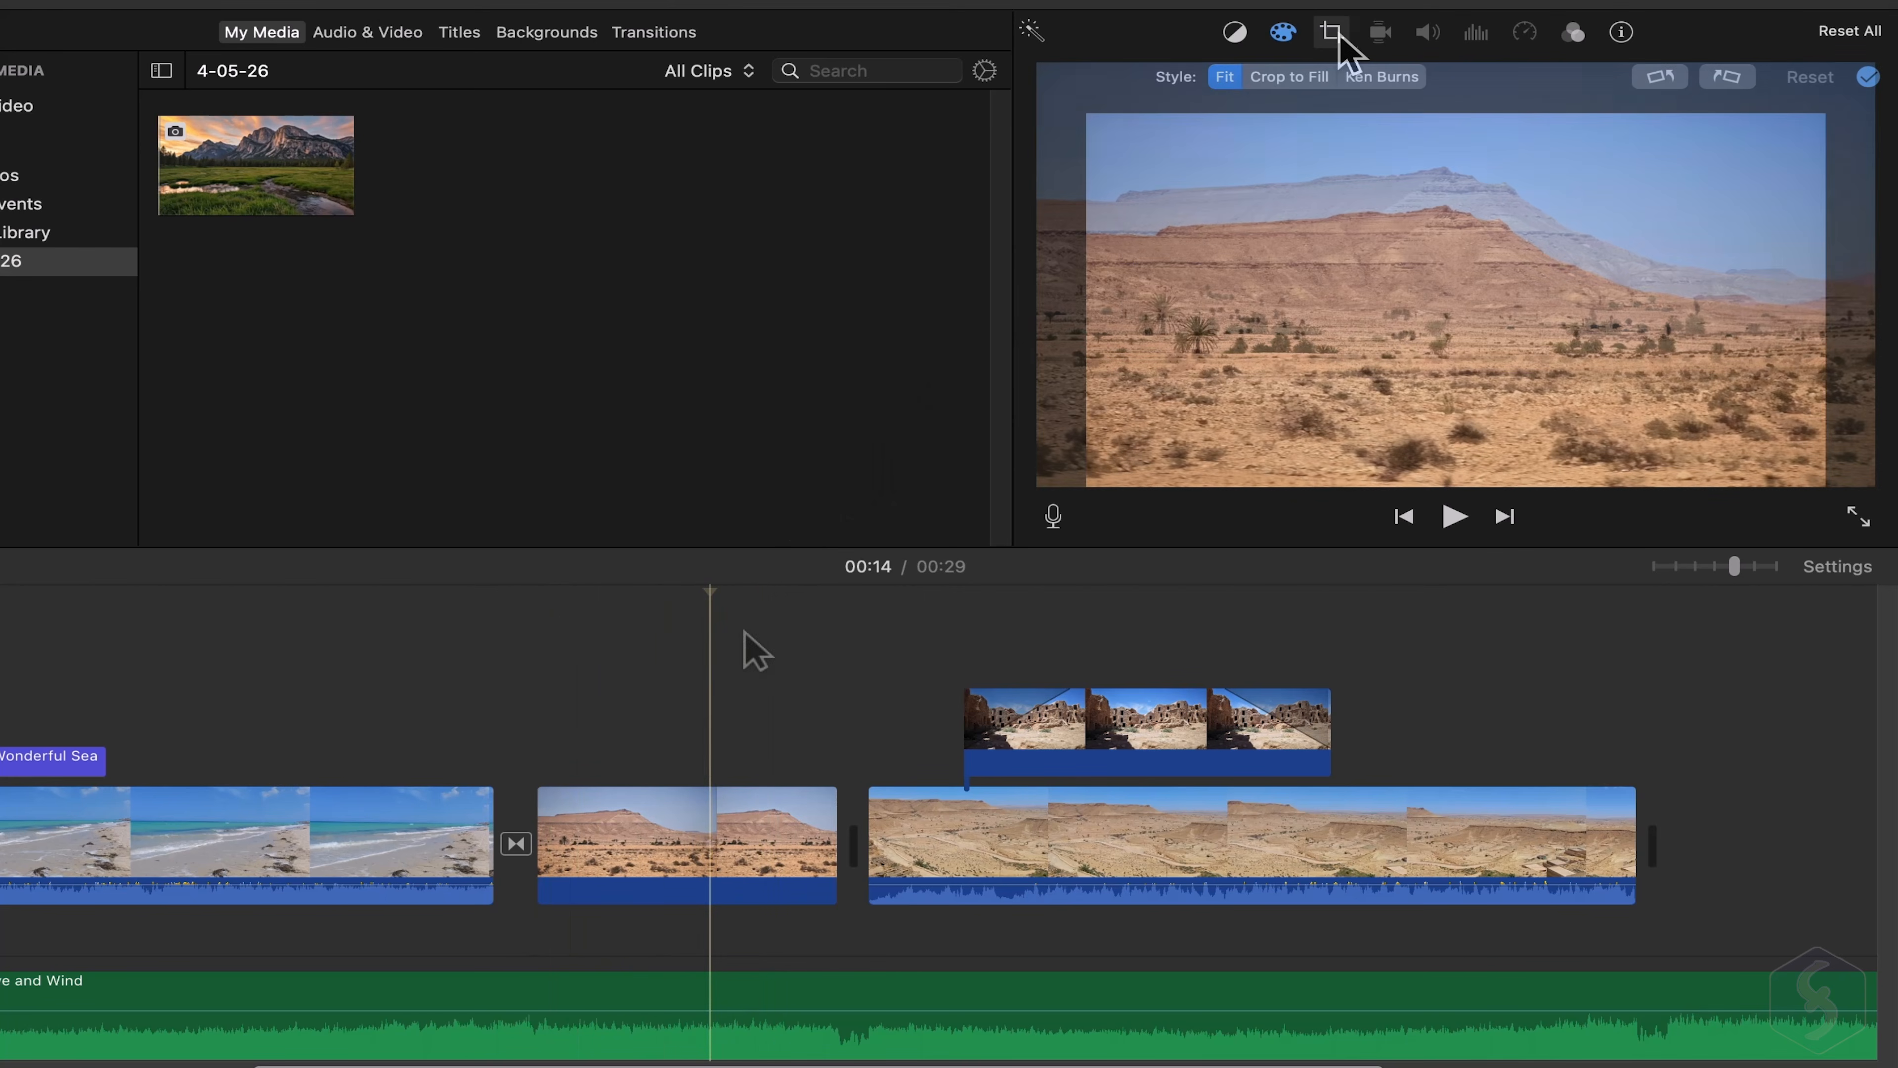
pyautogui.click(1312, 77)
pyautogui.moveTo(1837, 142); pyautogui.dragTo(1764, 101)
pyautogui.click(1749, 80)
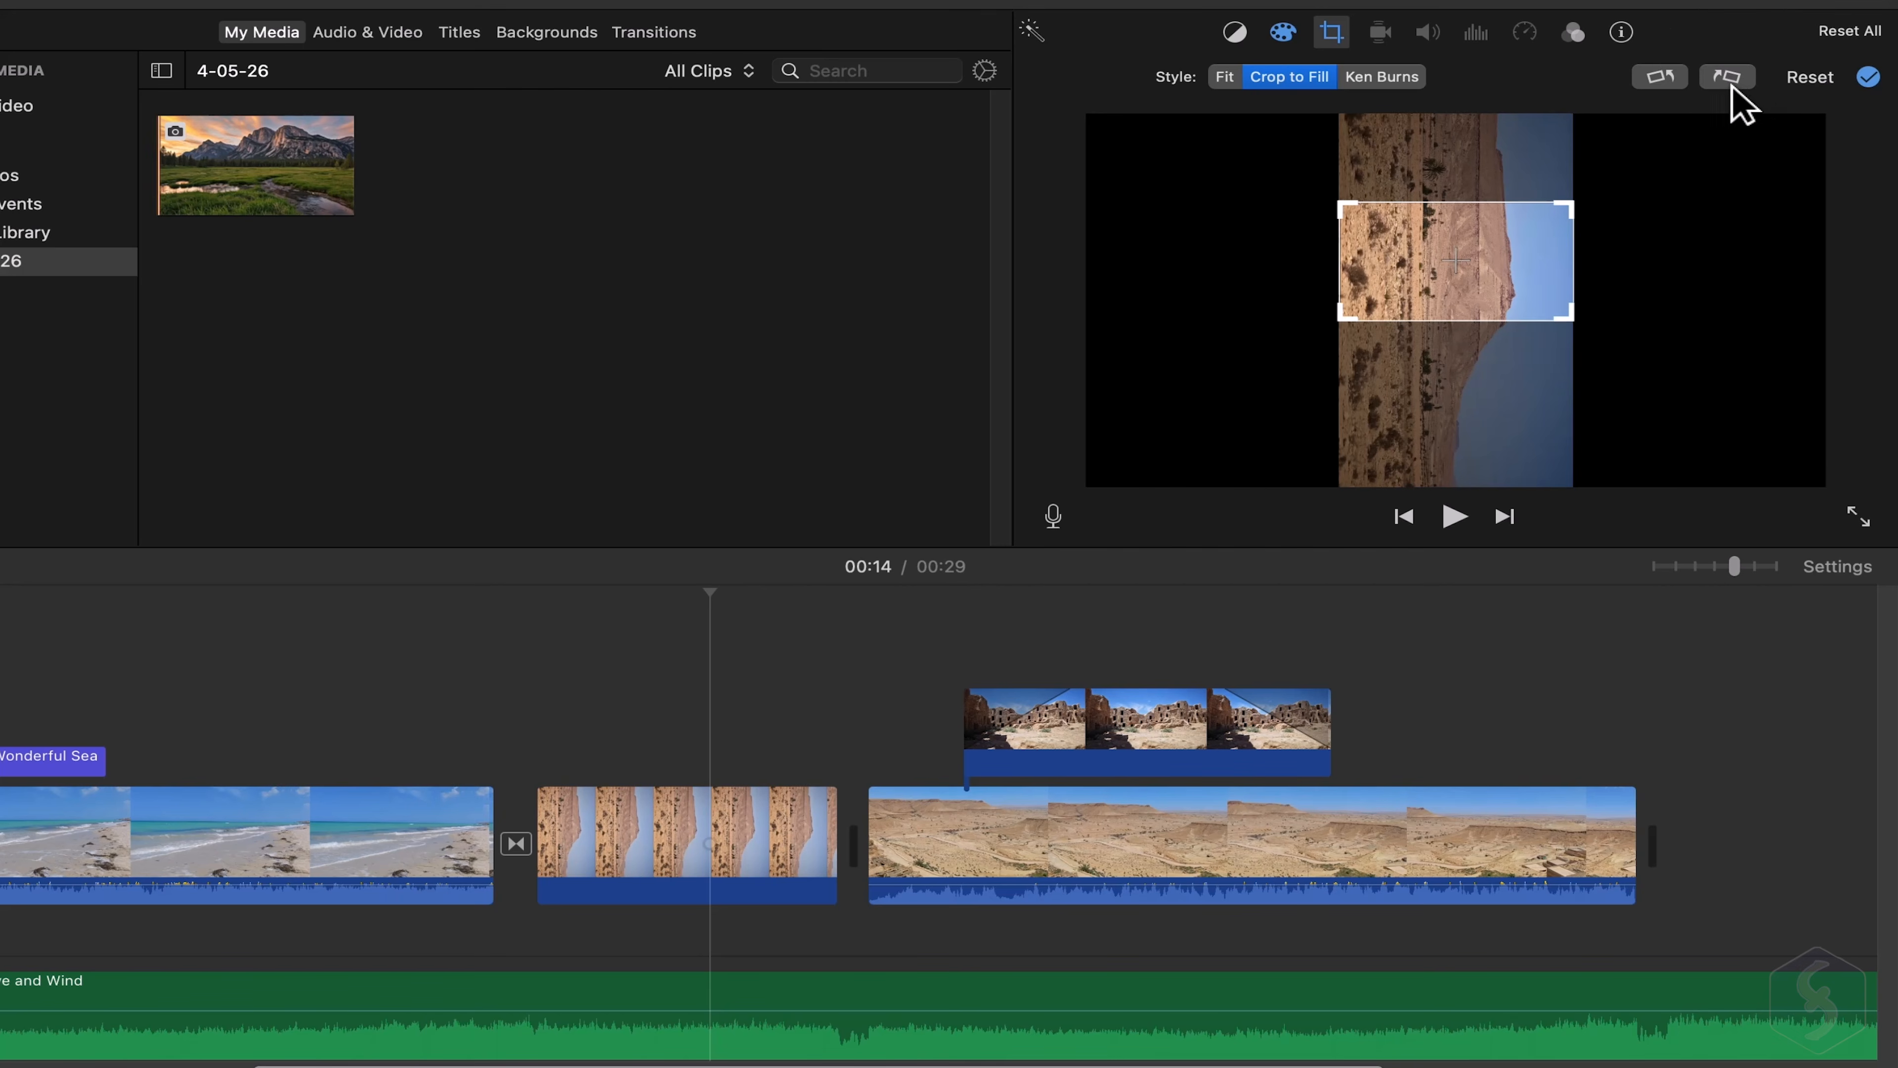
pyautogui.click(1678, 81)
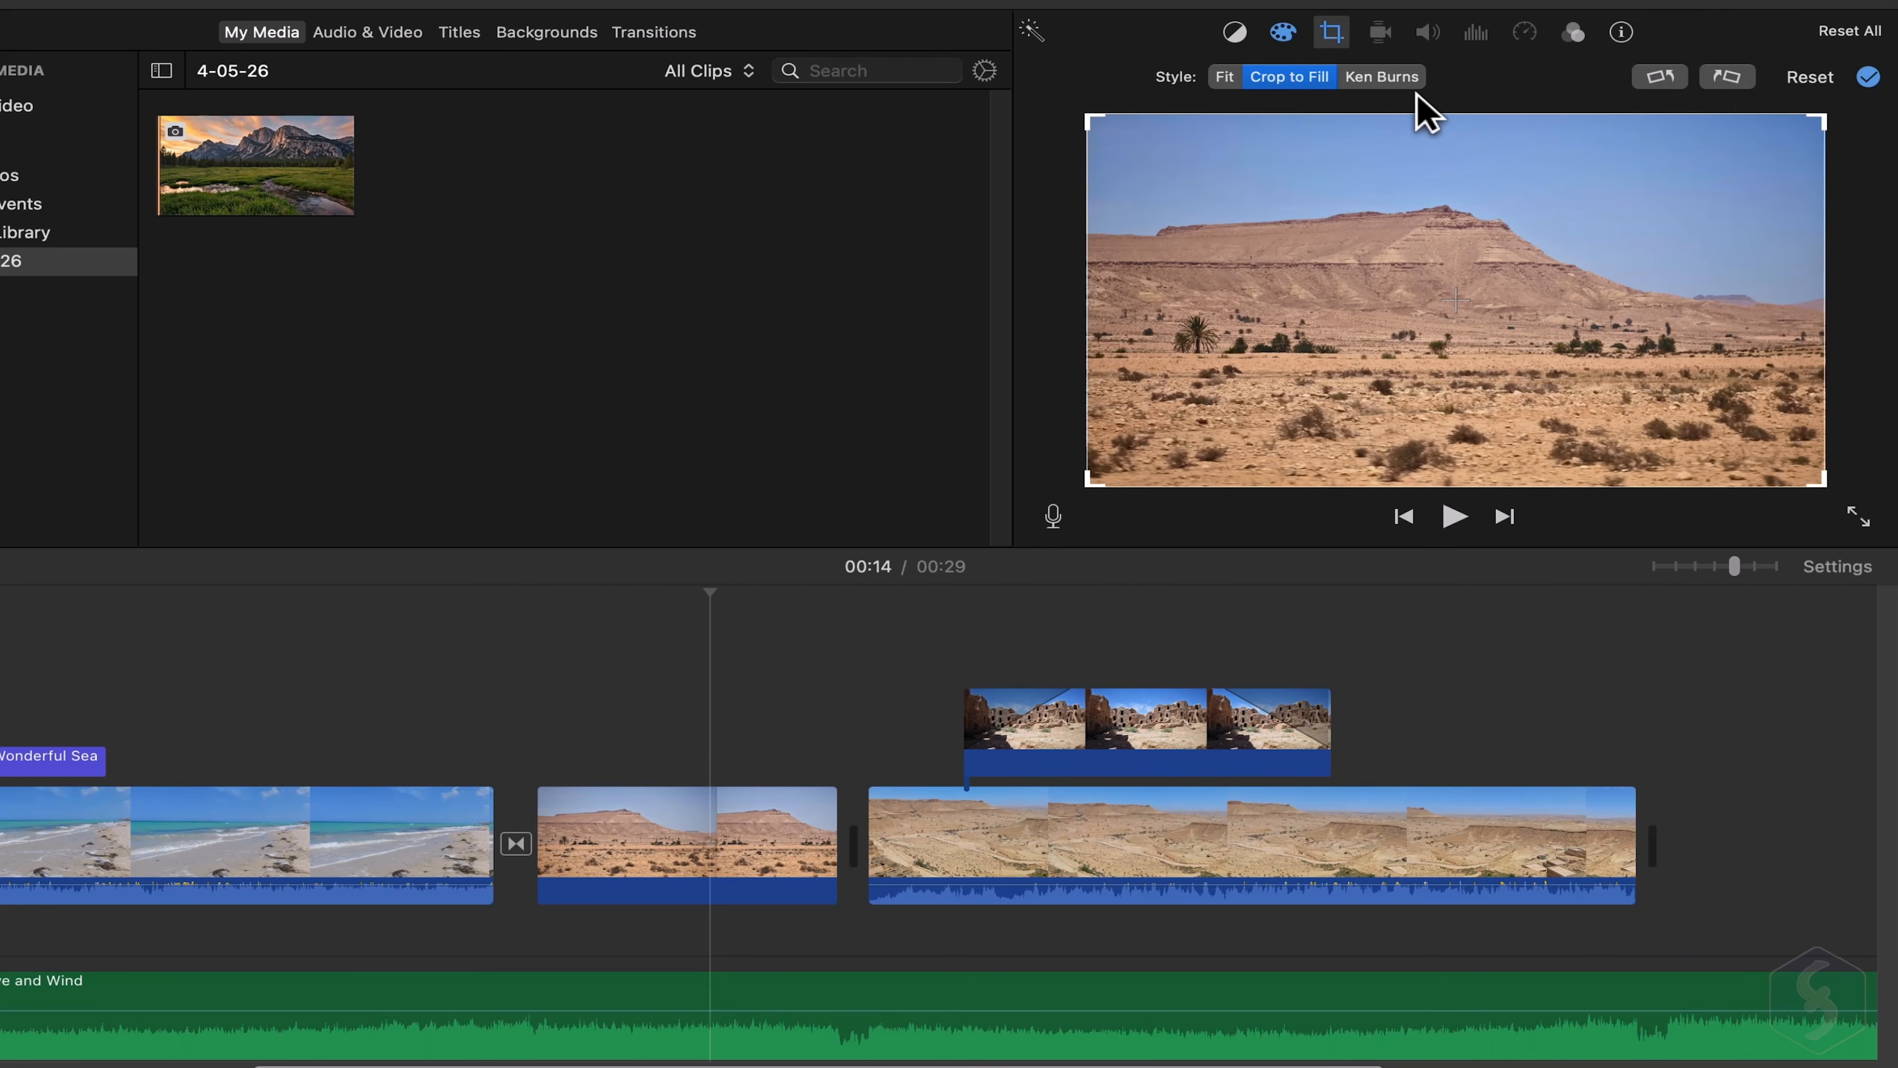
# Set the cropping style of the desert mountain clip to Ken Burns and slightly raise its color saturation.
pyautogui.click(1390, 77)
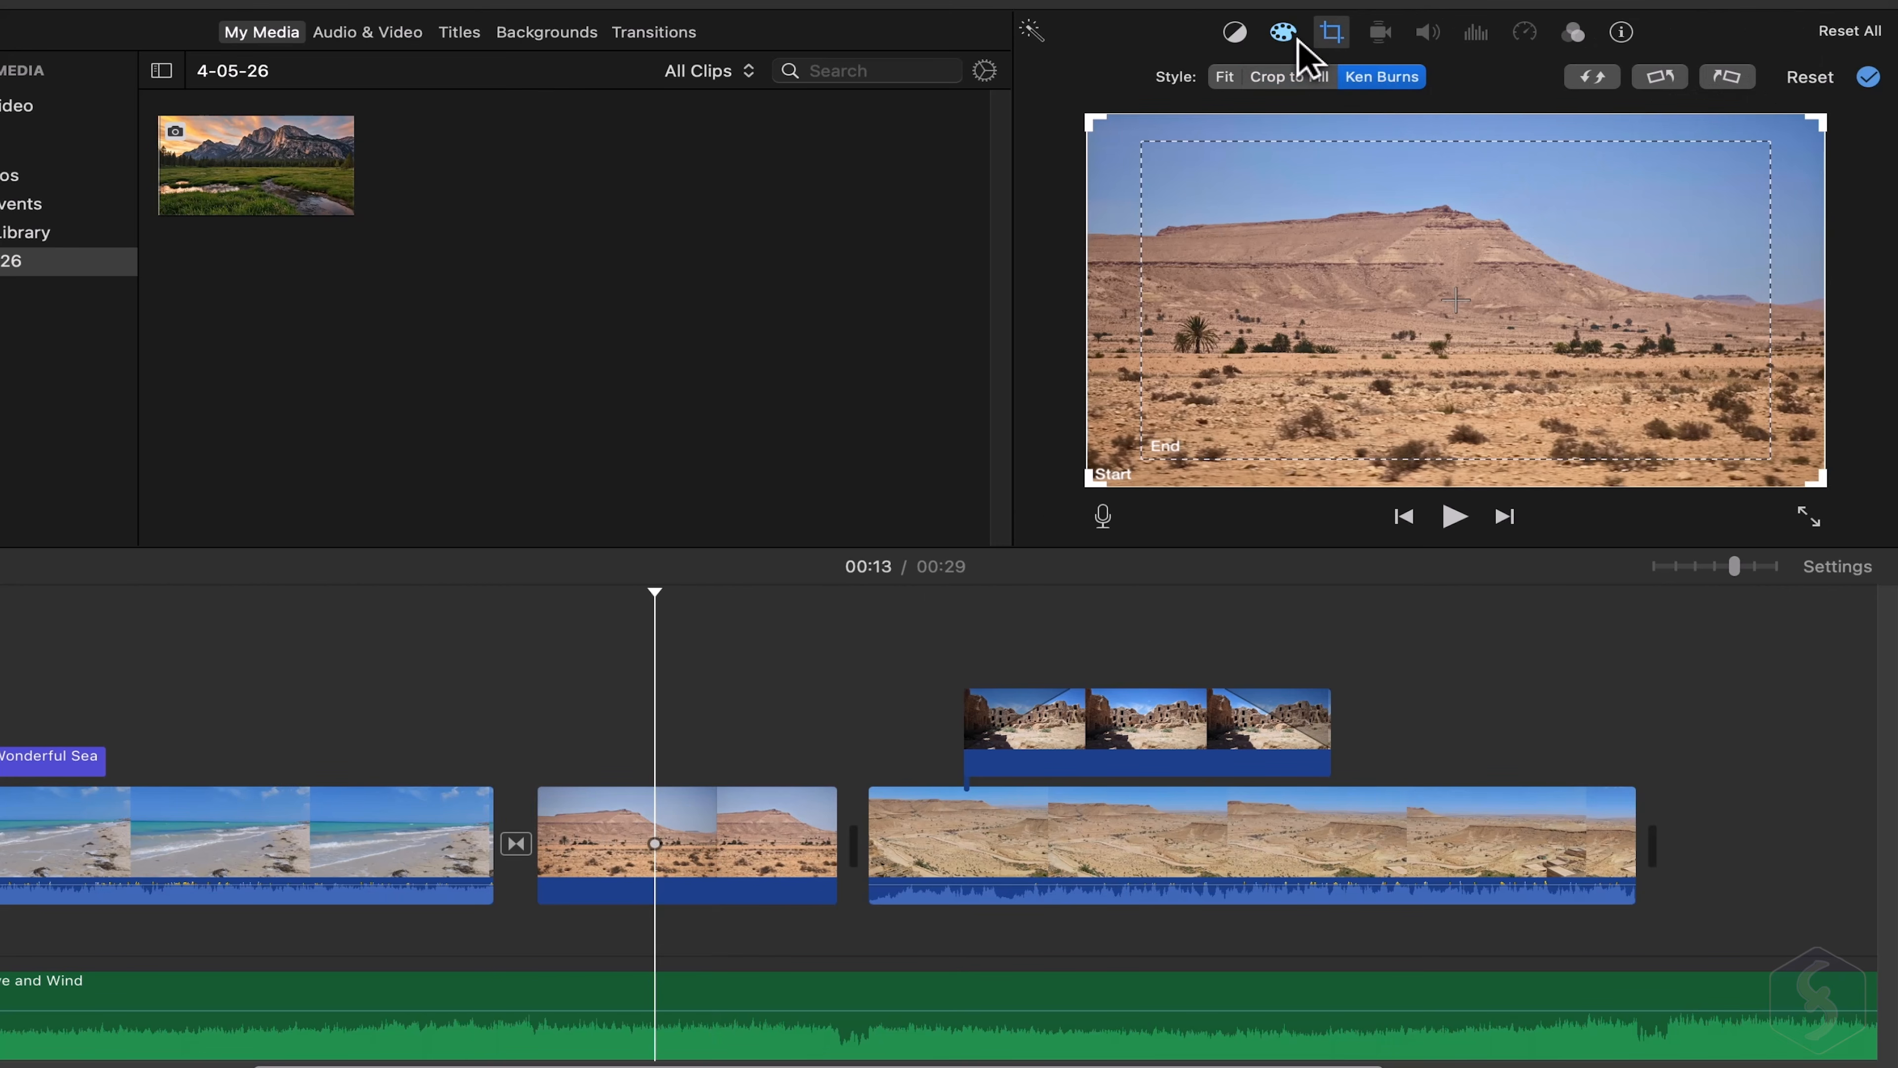
pyautogui.click(1296, 37)
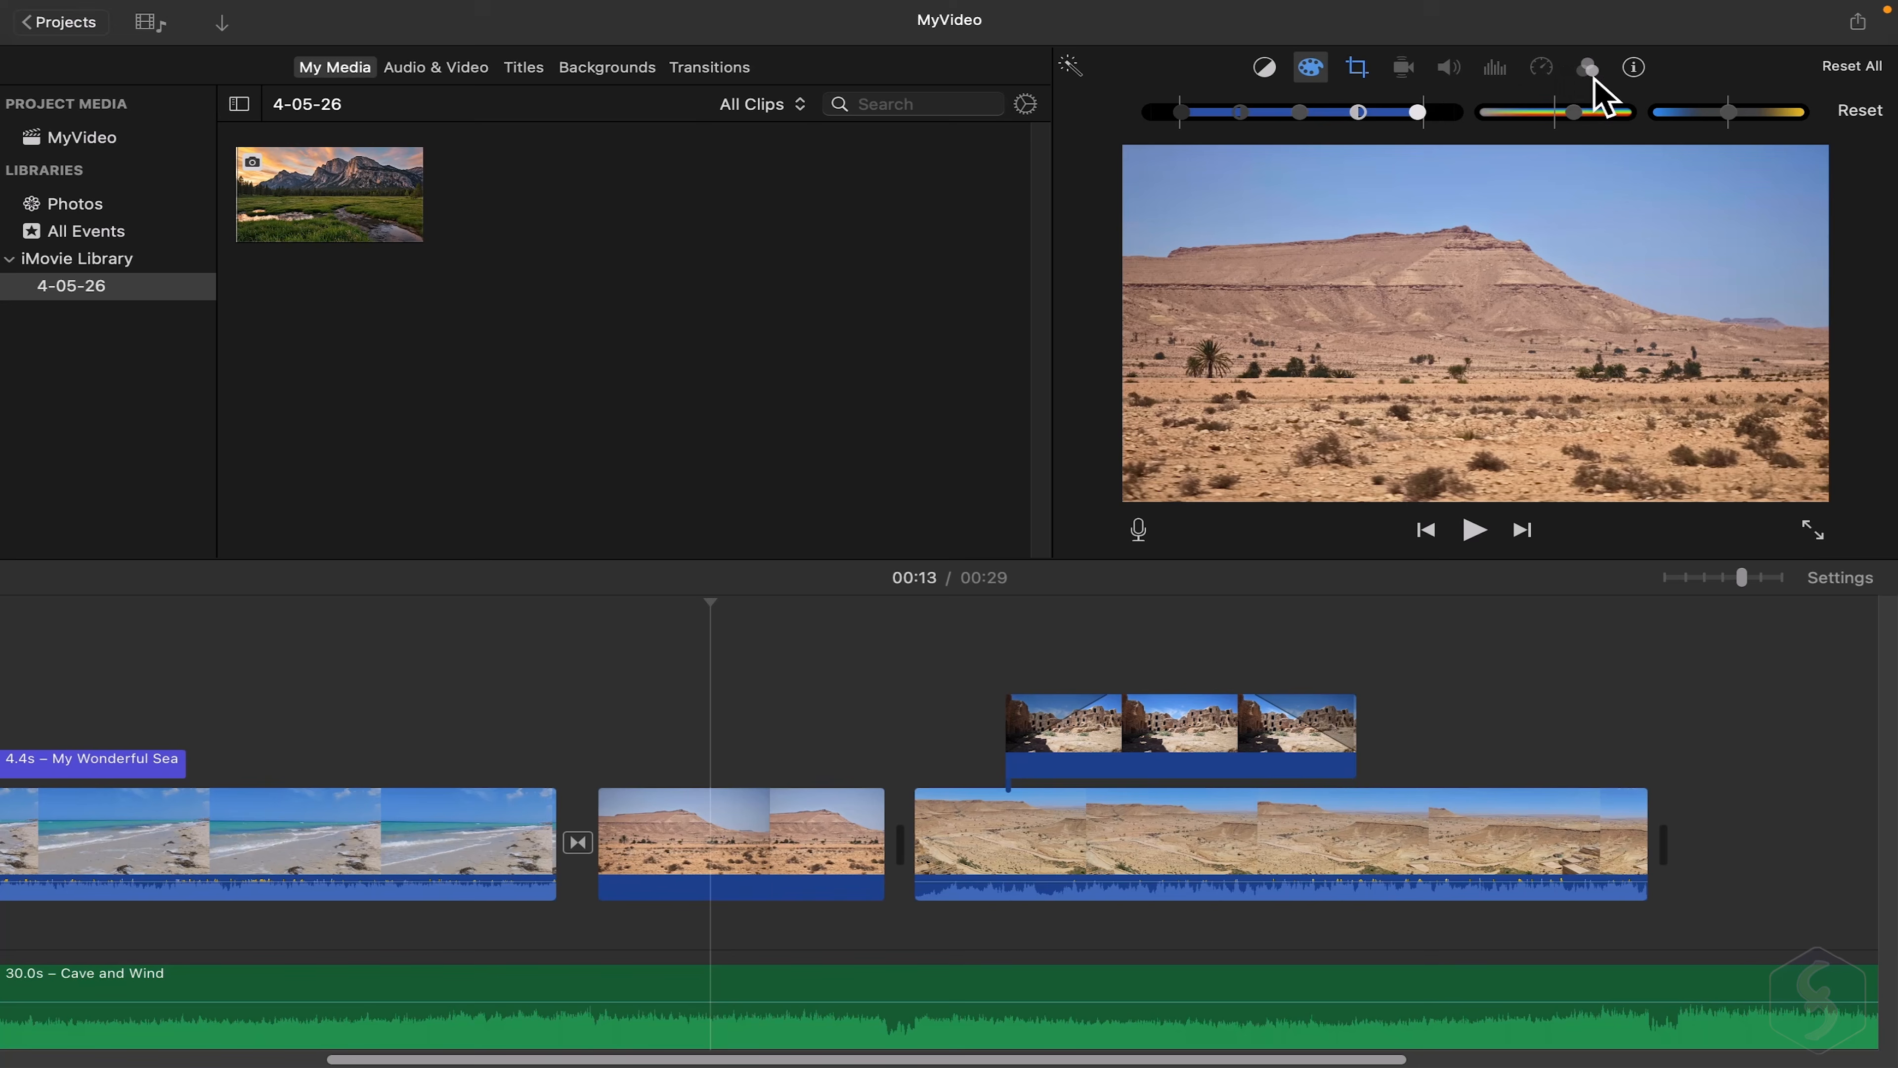
# Look at the clip filter and audio effect options for the desert mountain clip.
pyautogui.click(1589, 72)
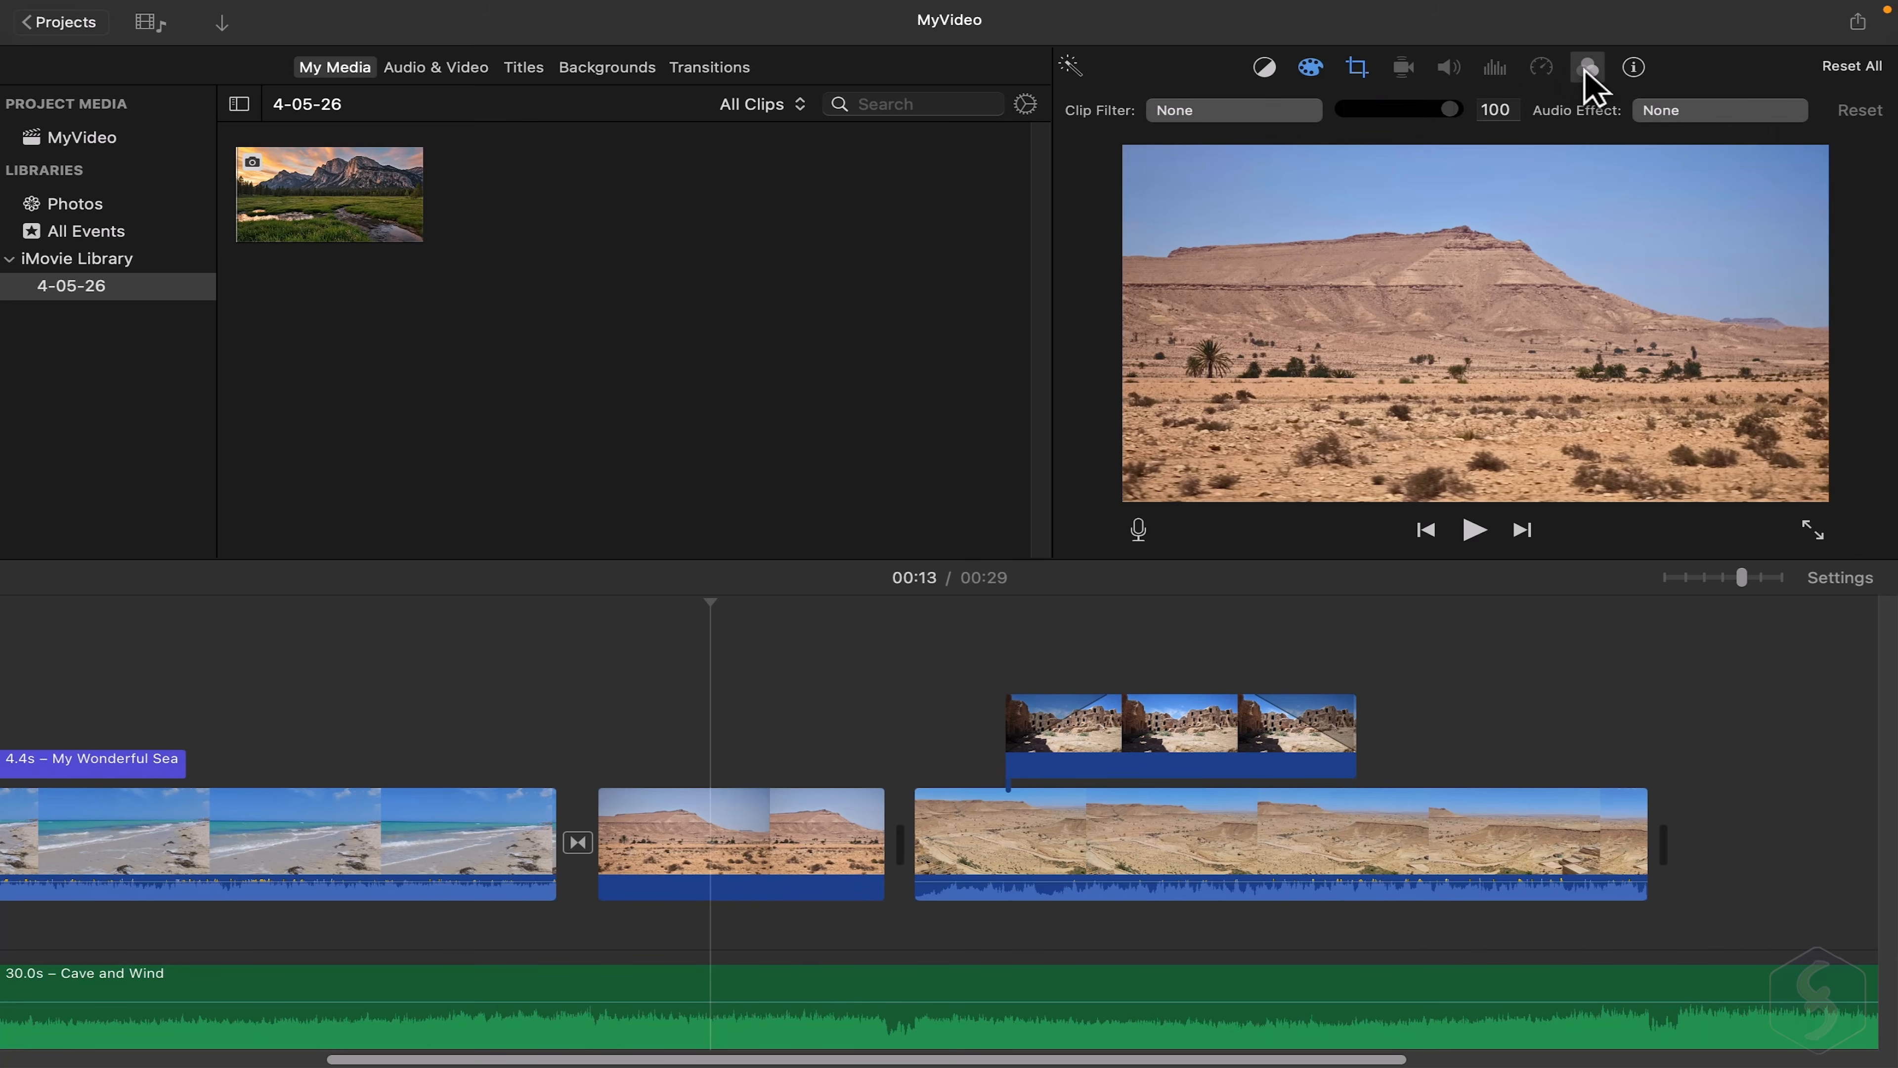
pyautogui.click(1309, 116)
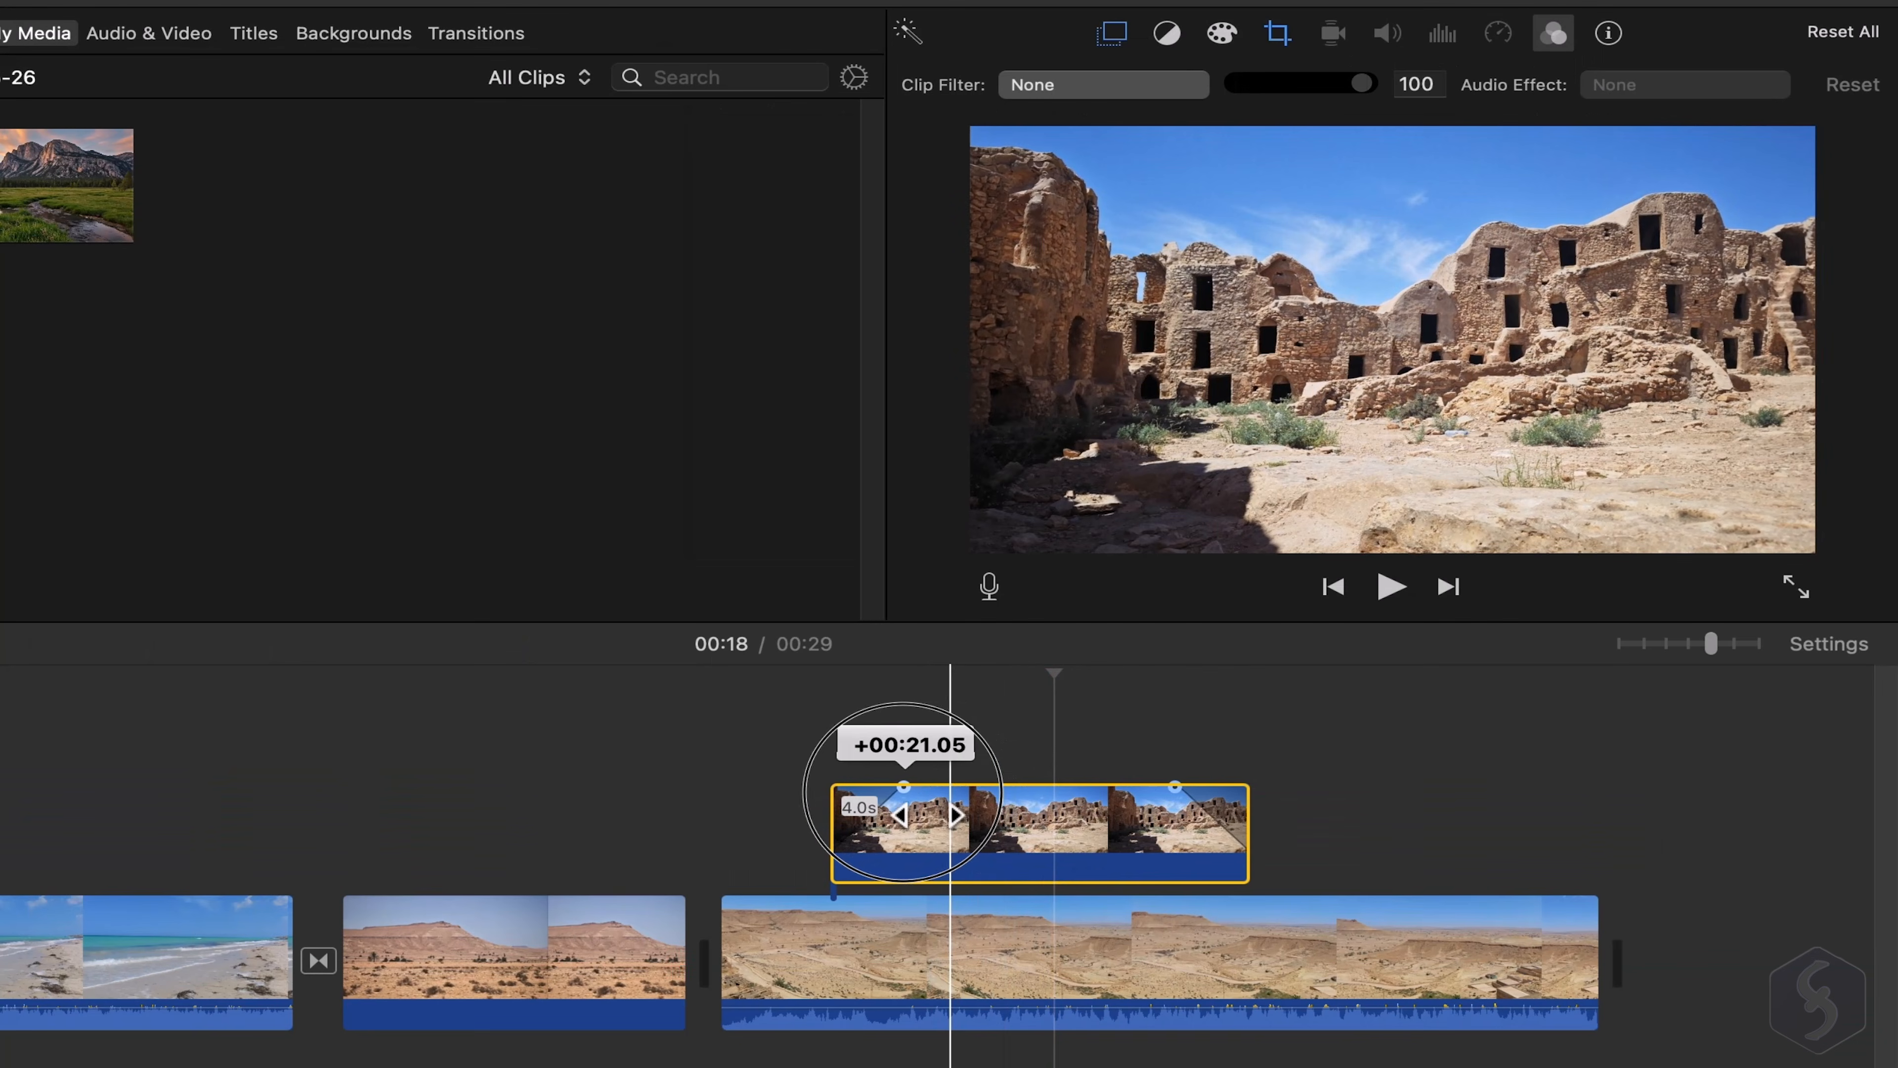
# Try lowering the opacity of the ruins overlay clip with its overlay style kept at Cutaway.
pyautogui.moveTo(974, 826); pyautogui.dragTo(1017, 848)
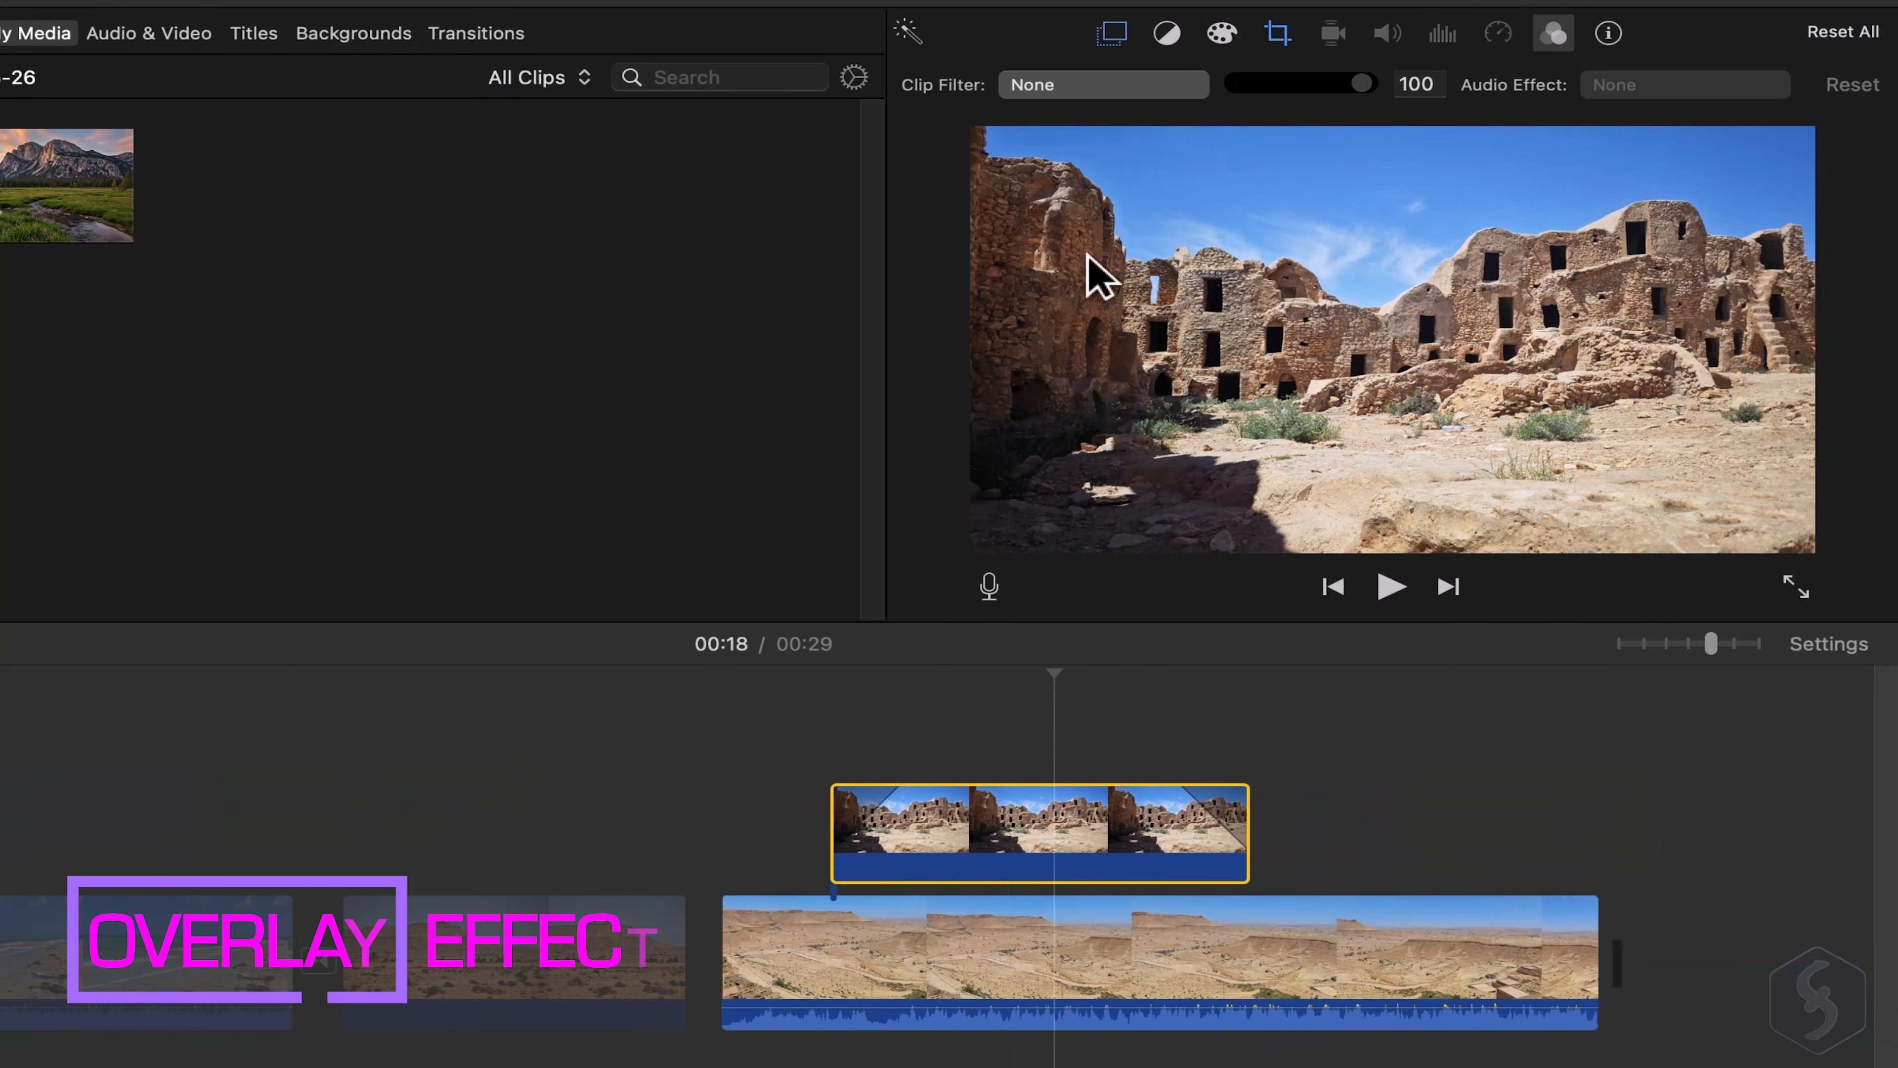
pyautogui.click(1118, 43)
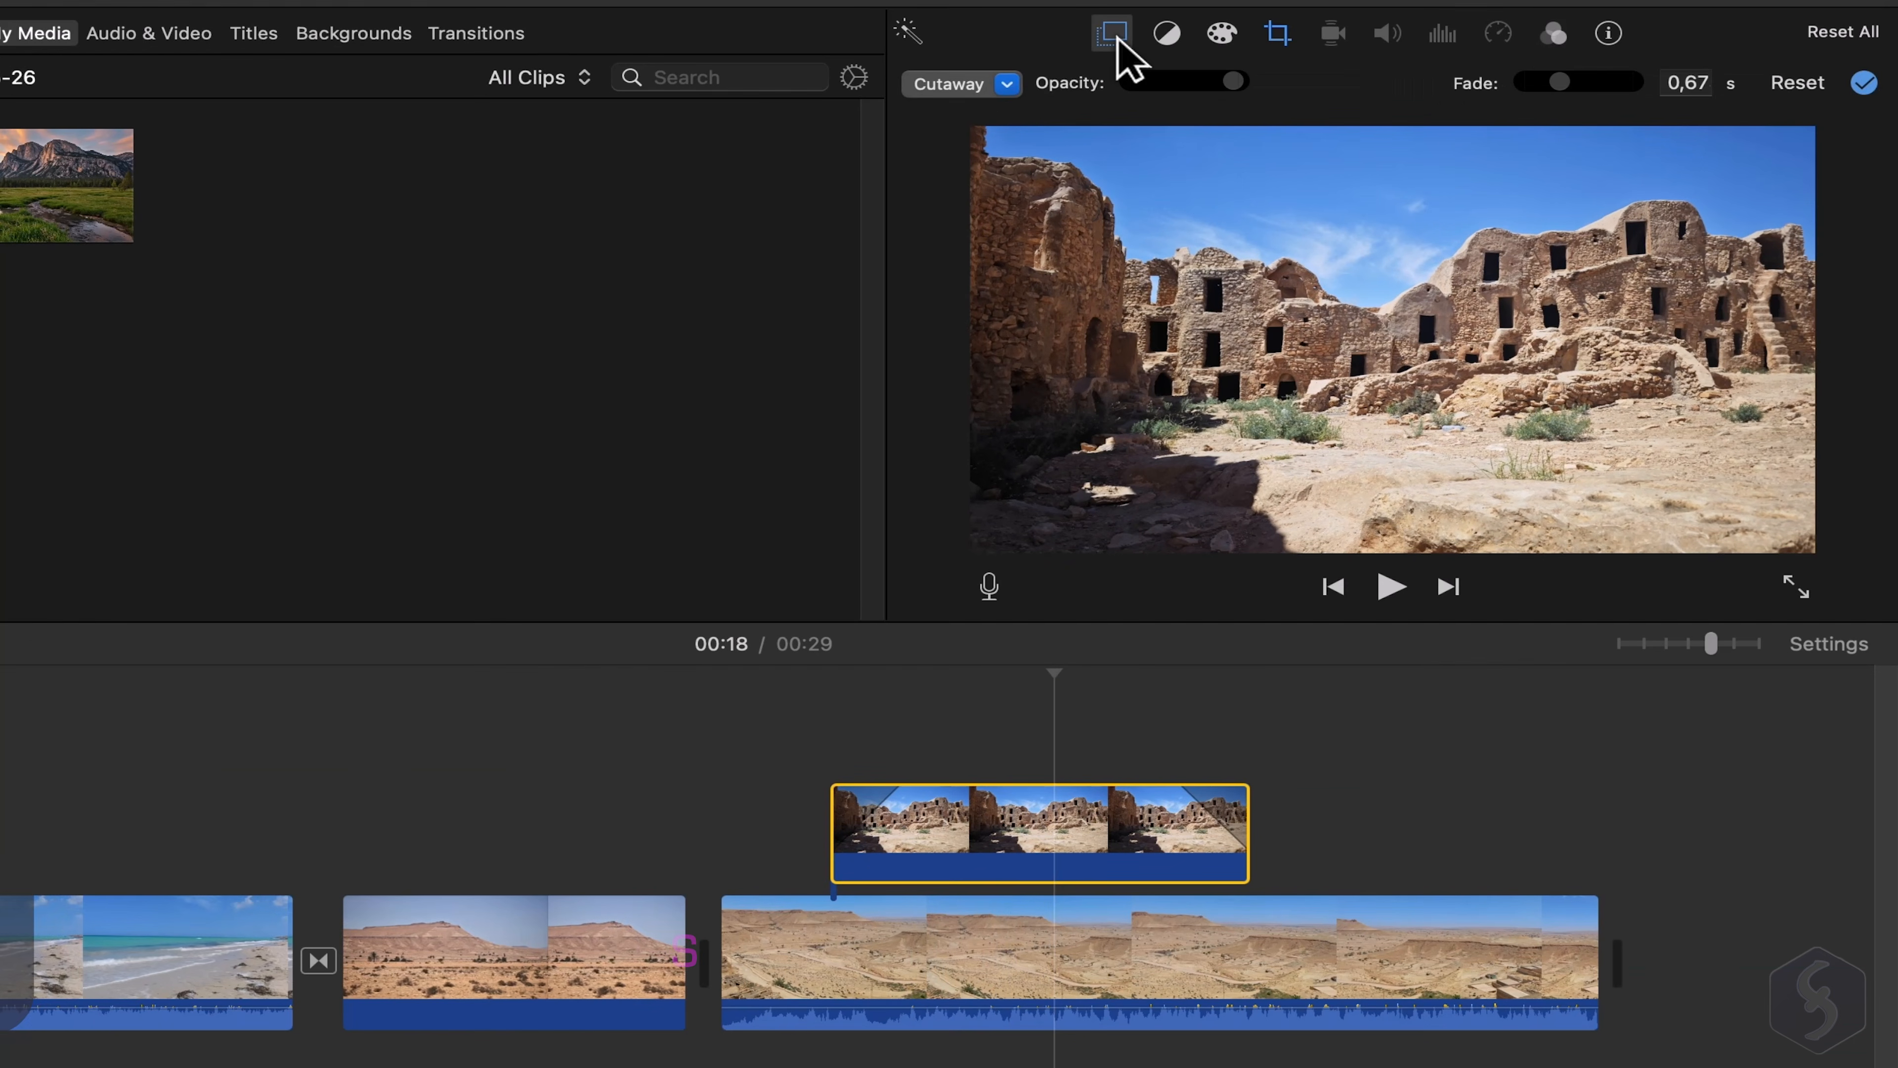
pyautogui.click(1007, 85)
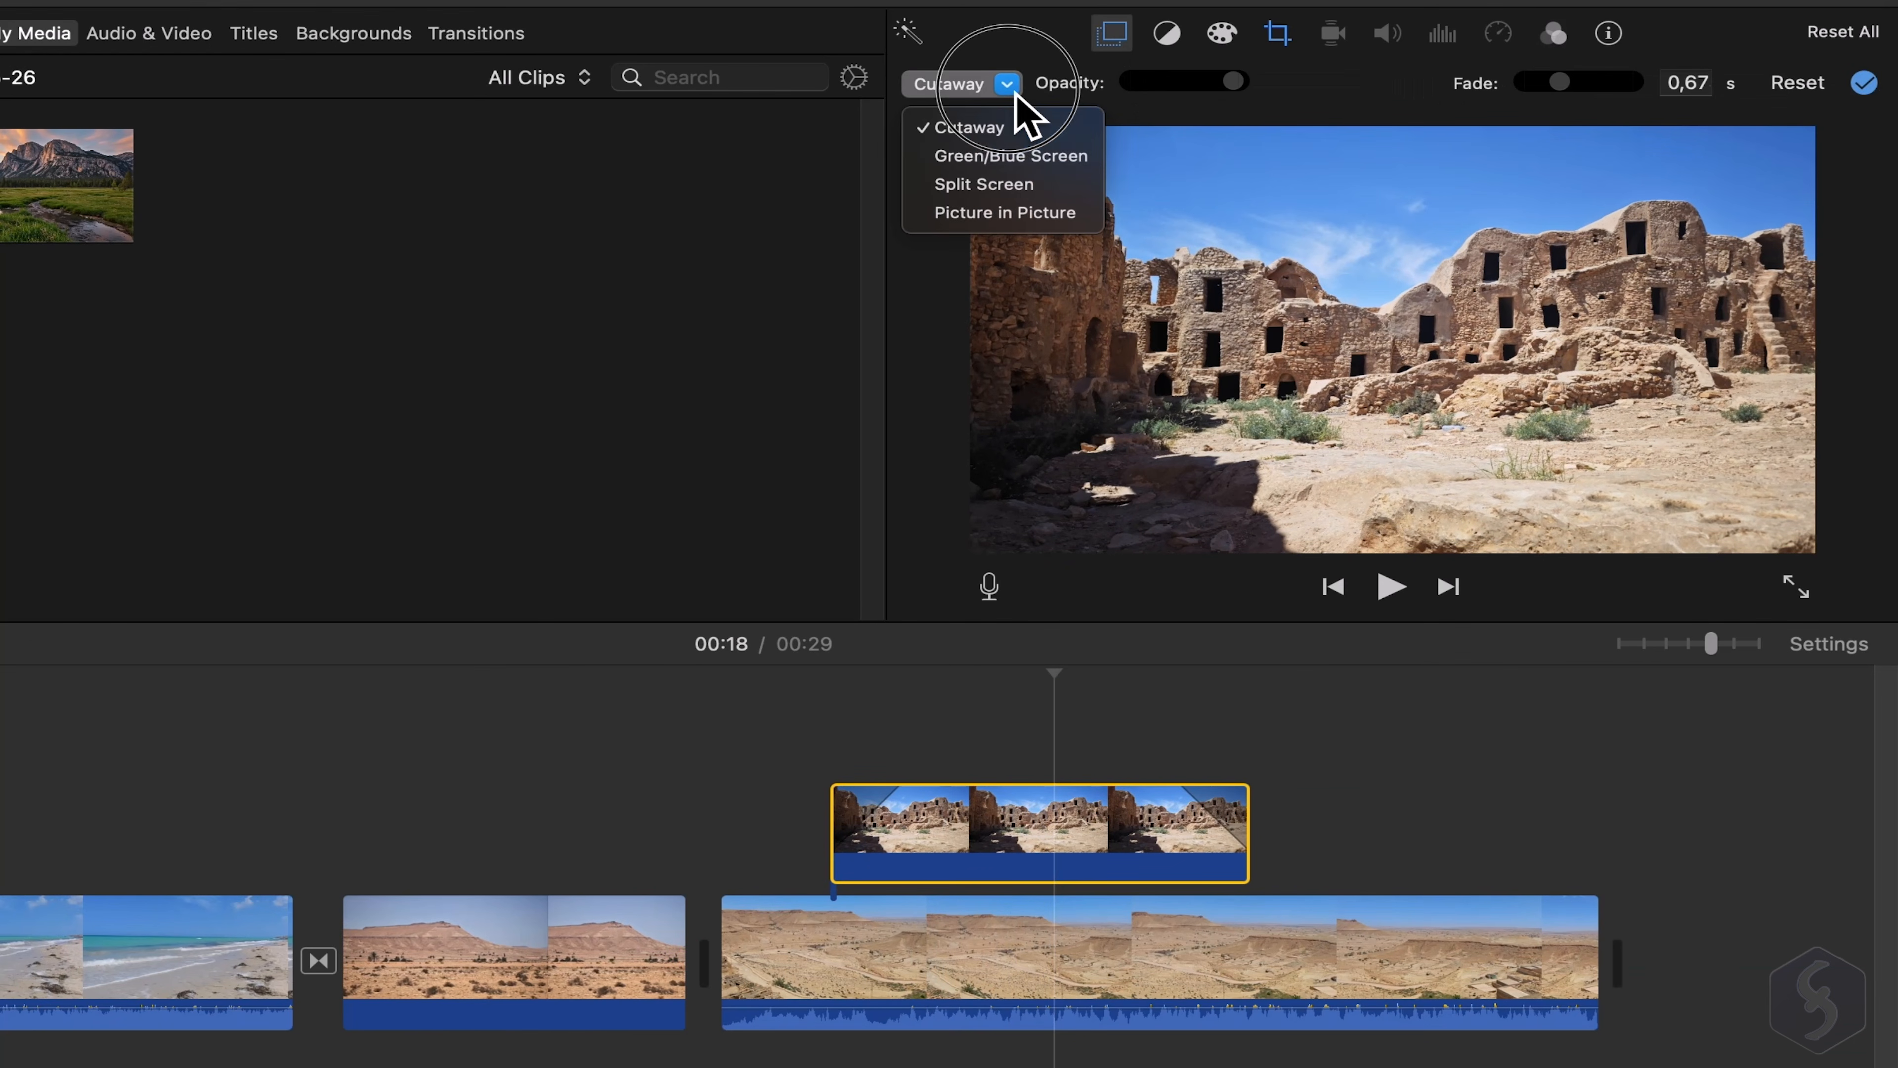
pyautogui.click(1008, 87)
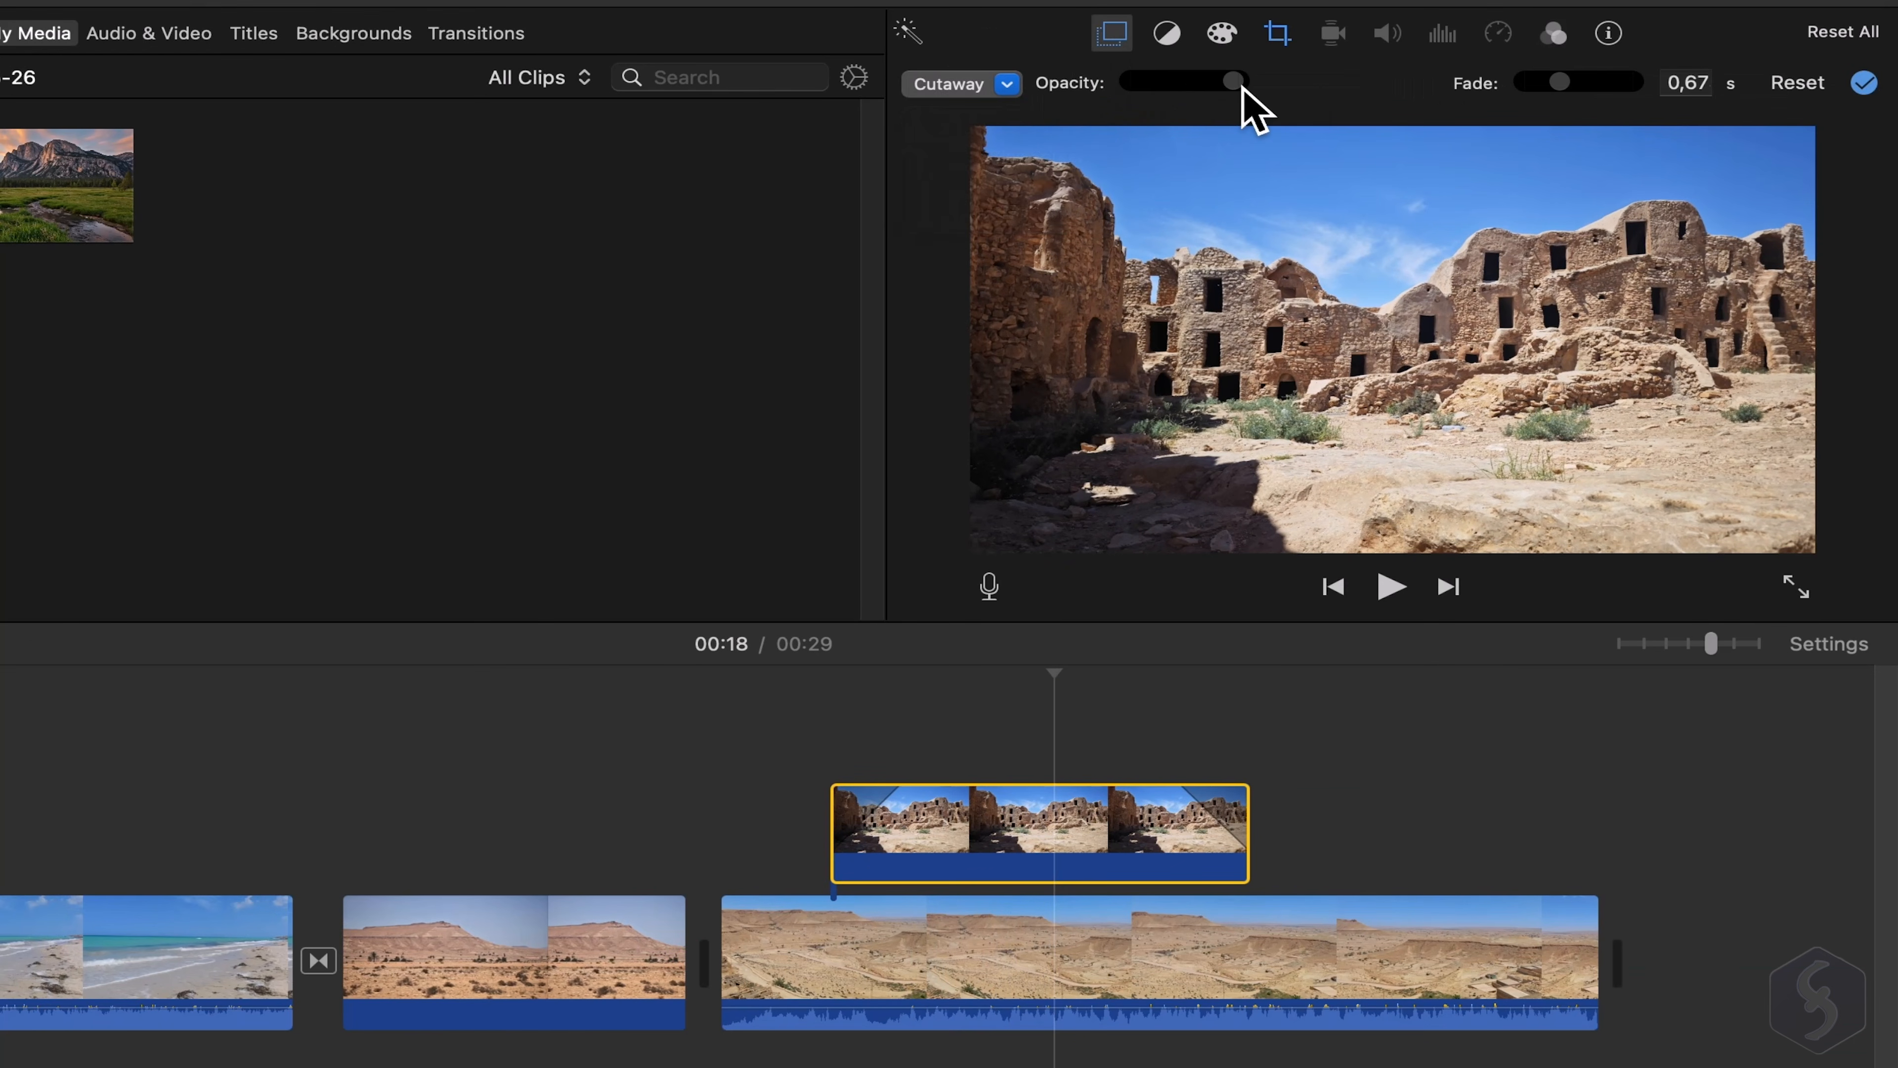
pyautogui.moveTo(1241, 84); pyautogui.dragTo(1195, 93)
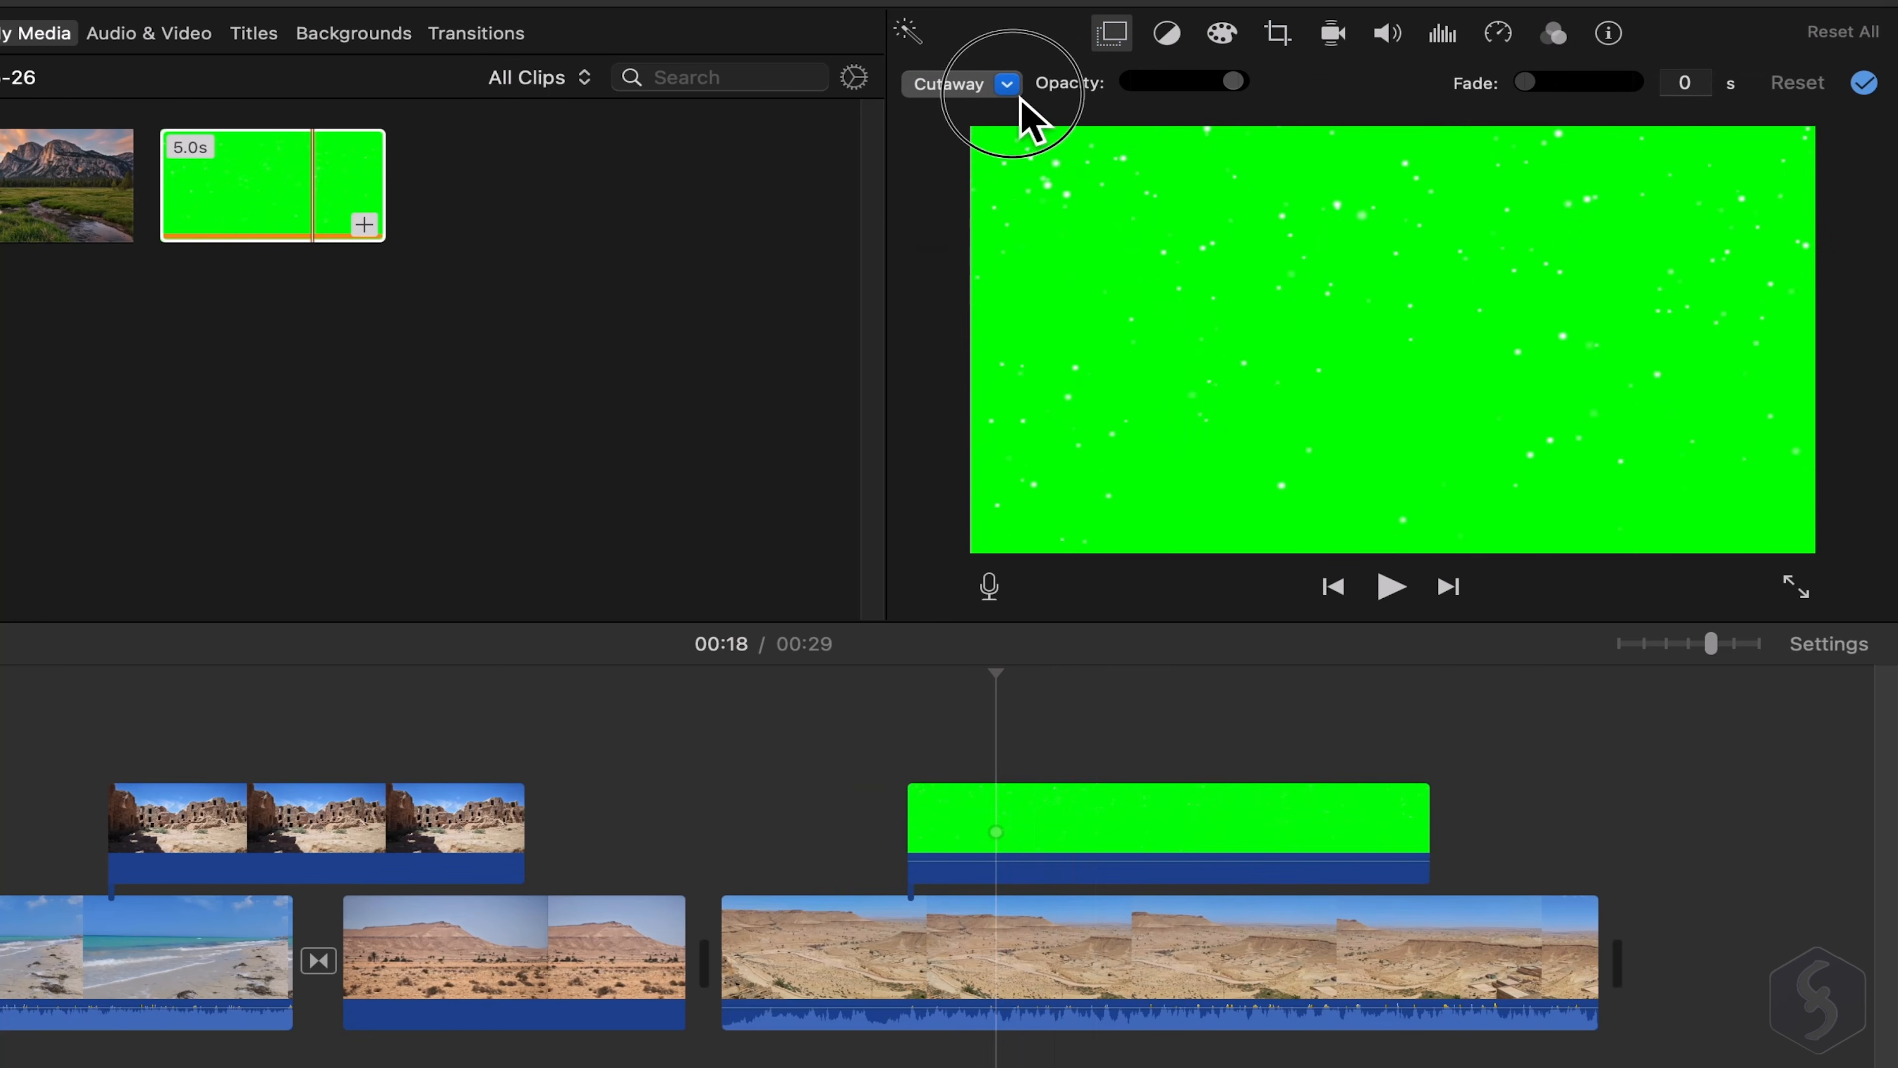
# Set the overlay style of the green snowfall clip to Green/Blue Screen.
pyautogui.click(1013, 88)
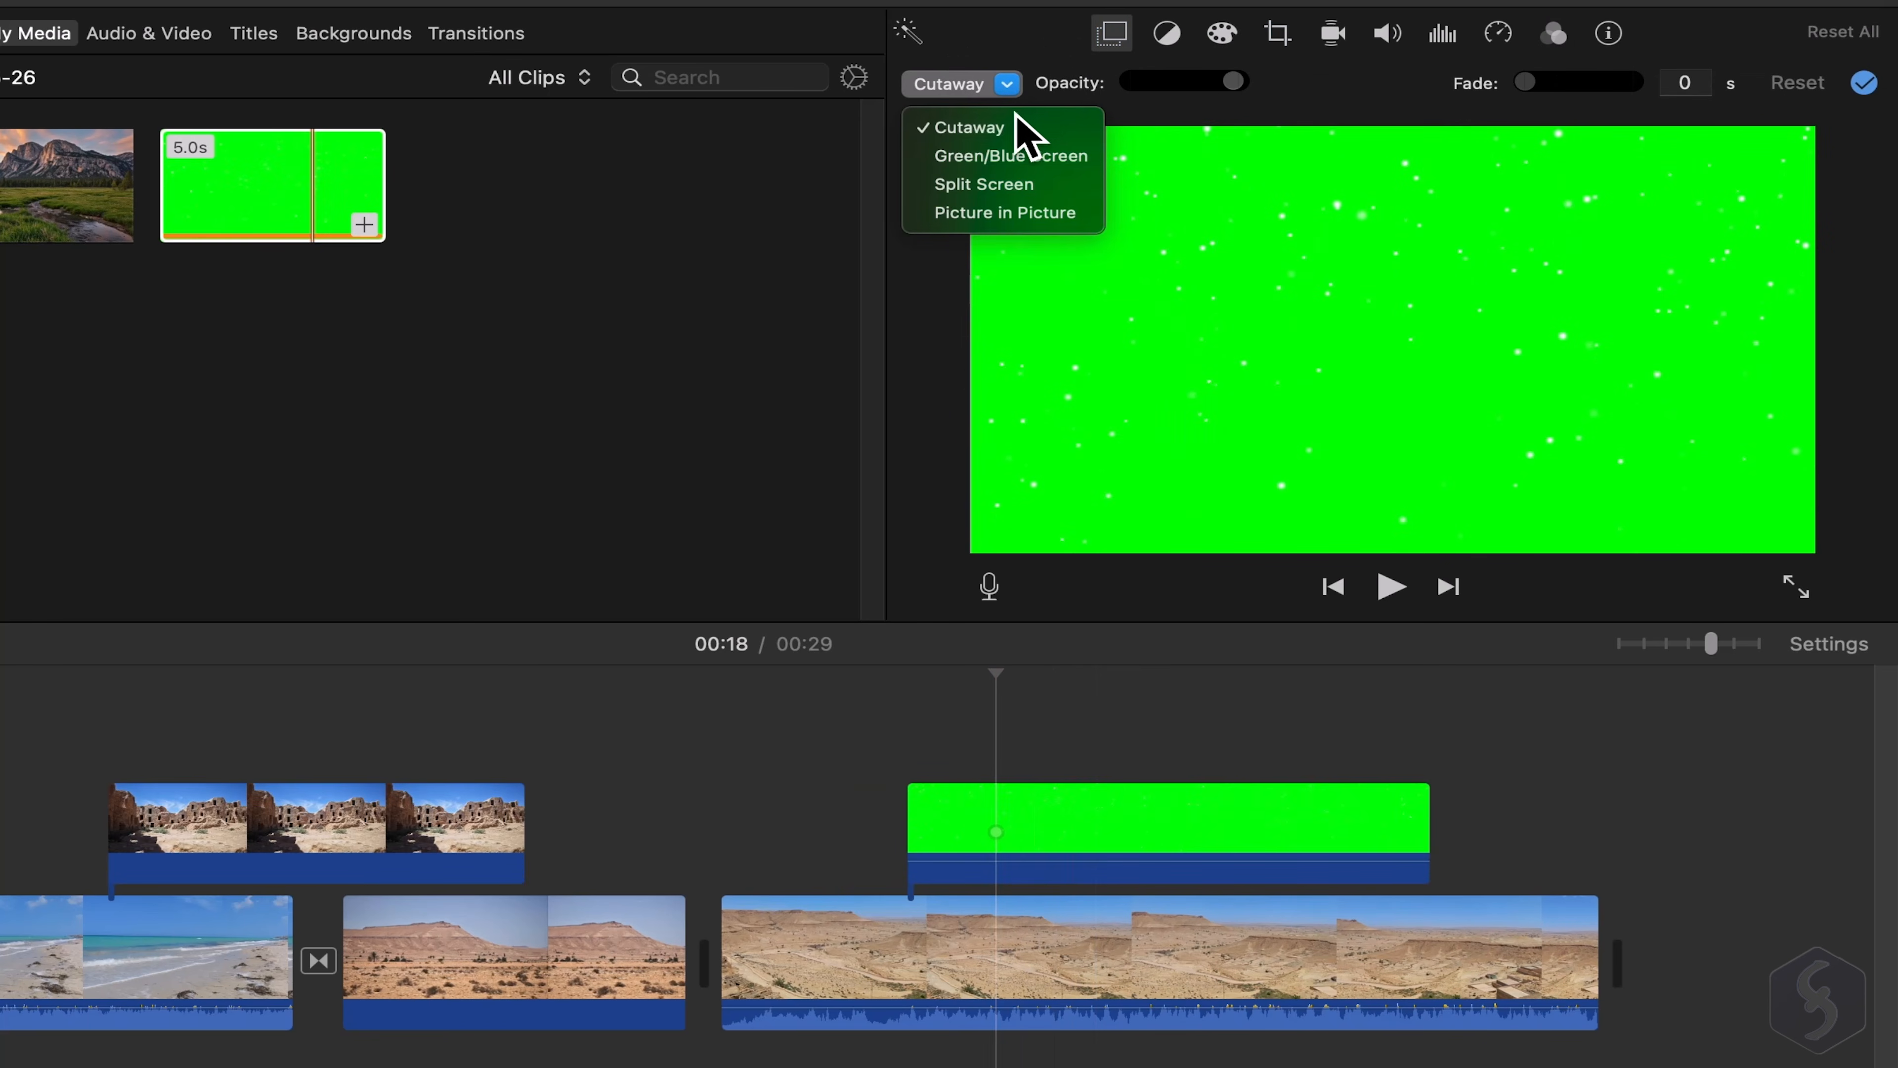
pyautogui.click(1028, 163)
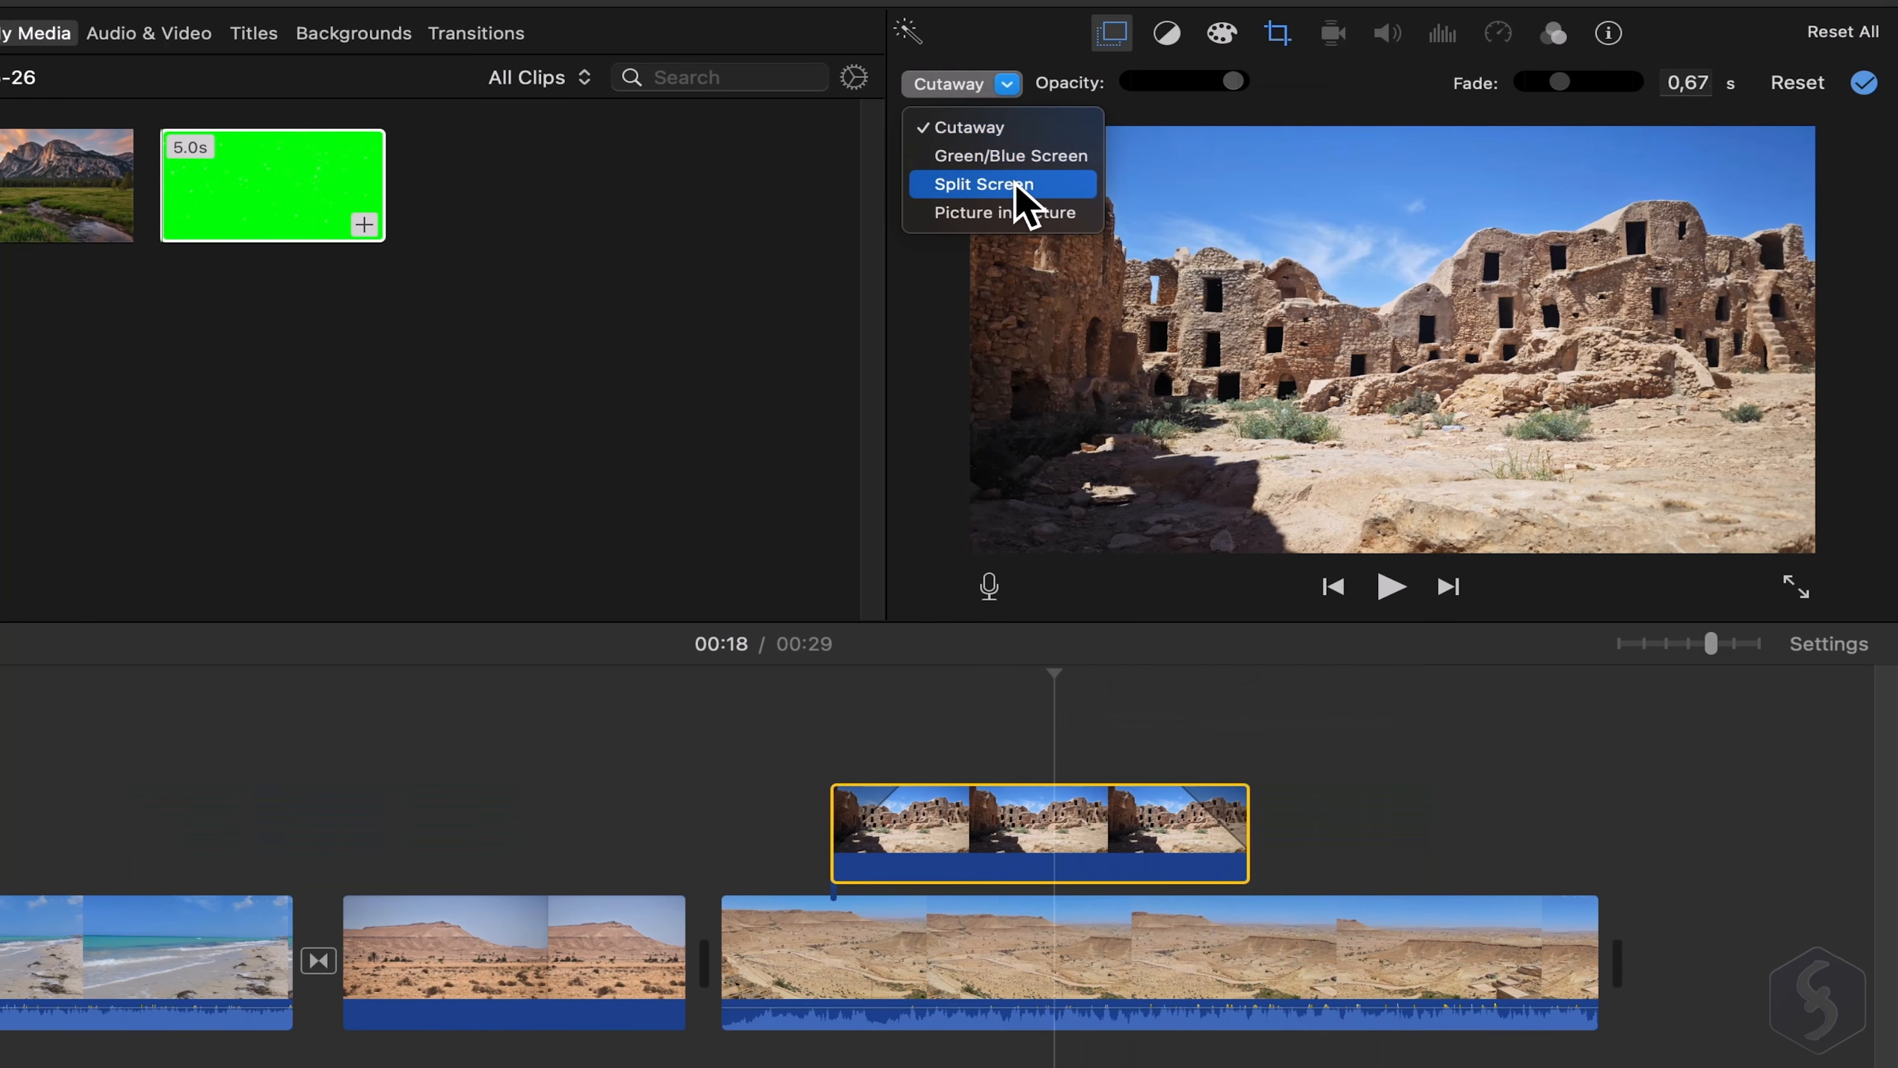
# Try Split Screen on the ruins overlay clip, and set it to Picture in Picture with the inset moved left and enlarged.
pyautogui.click(1023, 187)
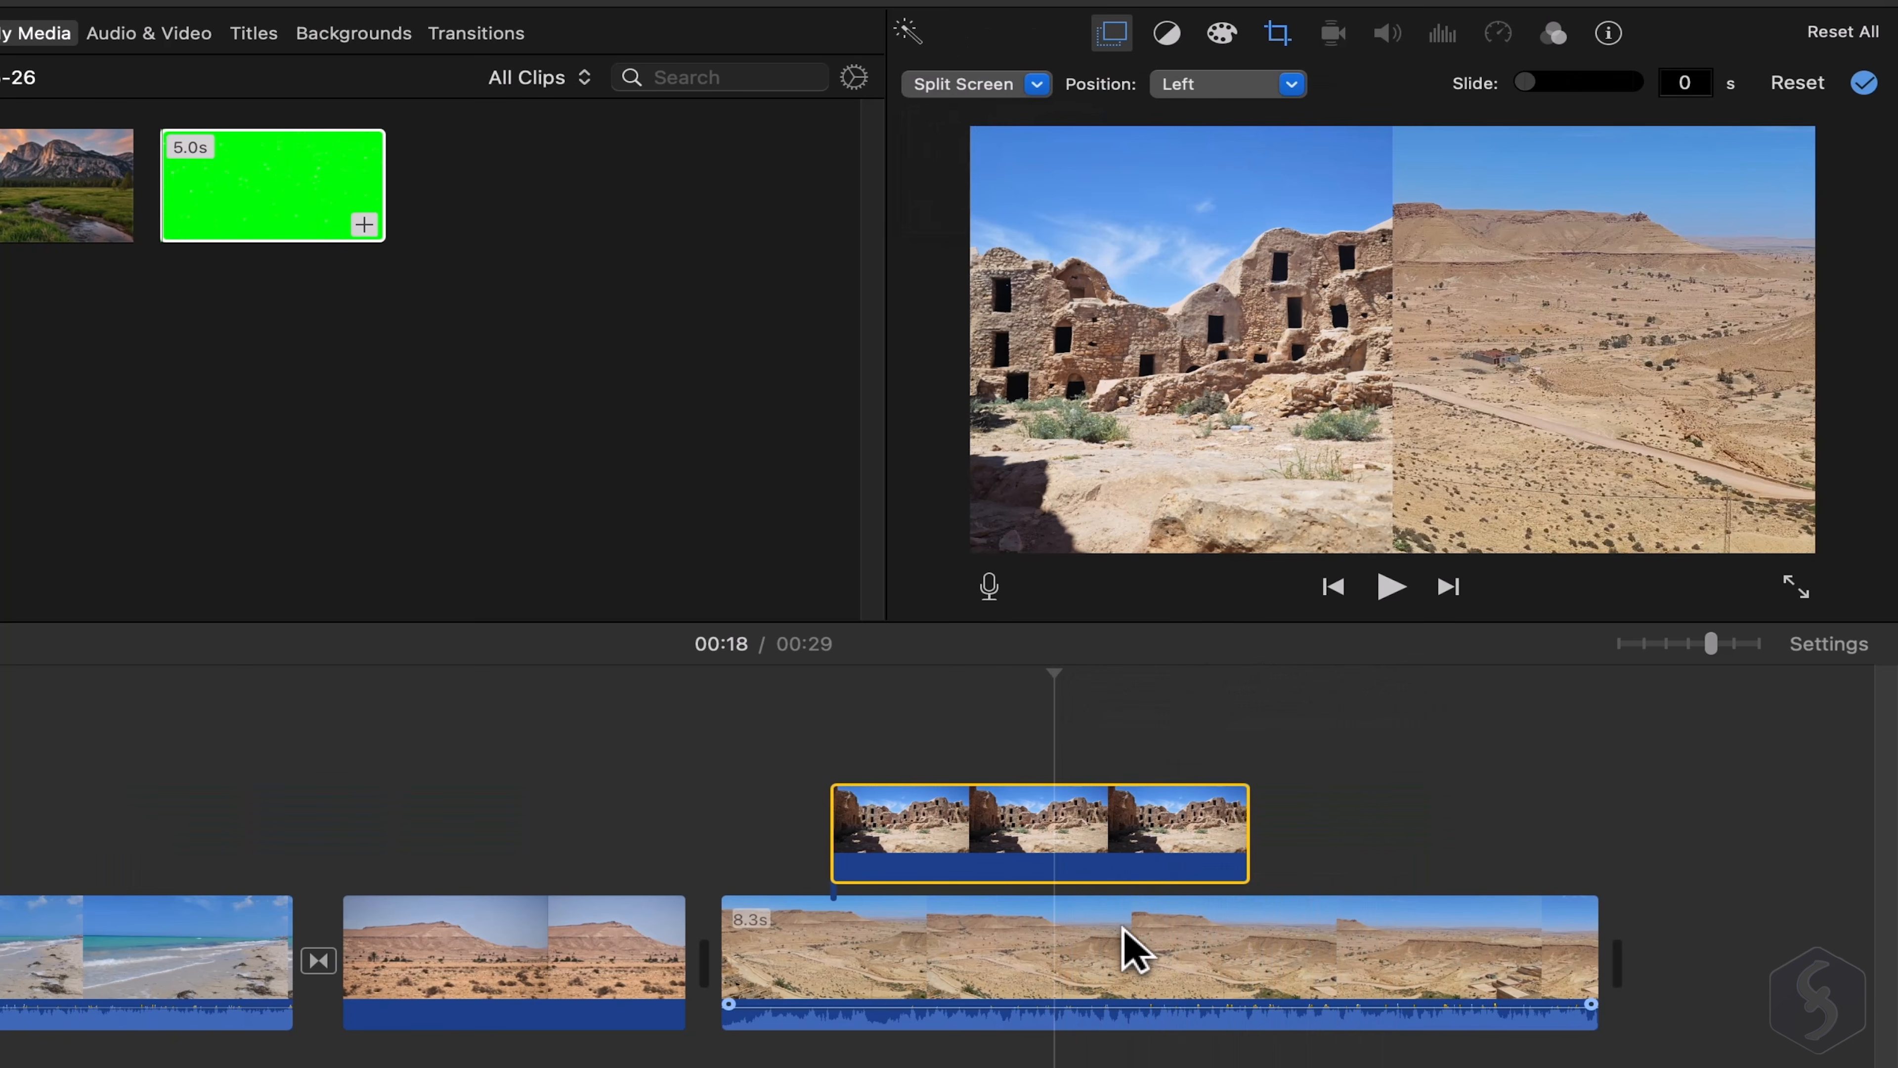
pyautogui.click(1037, 83)
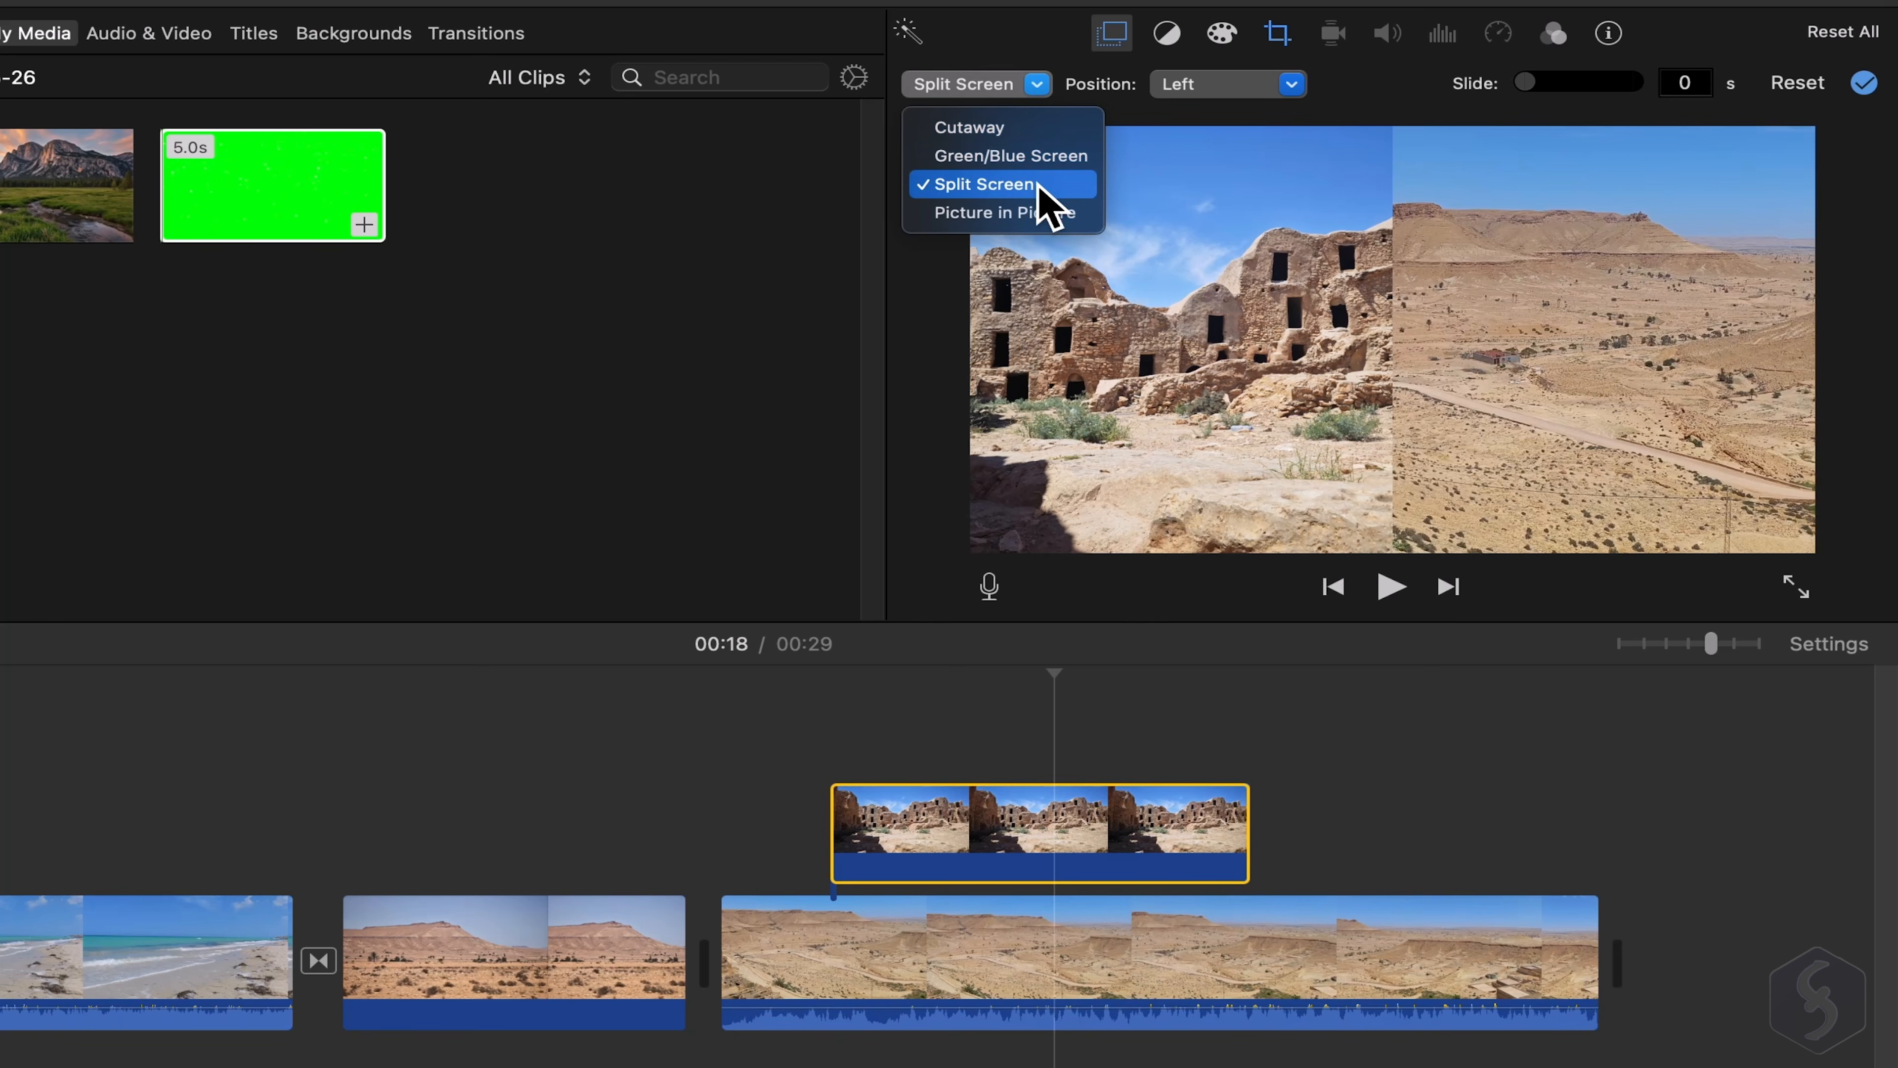
pyautogui.click(1050, 217)
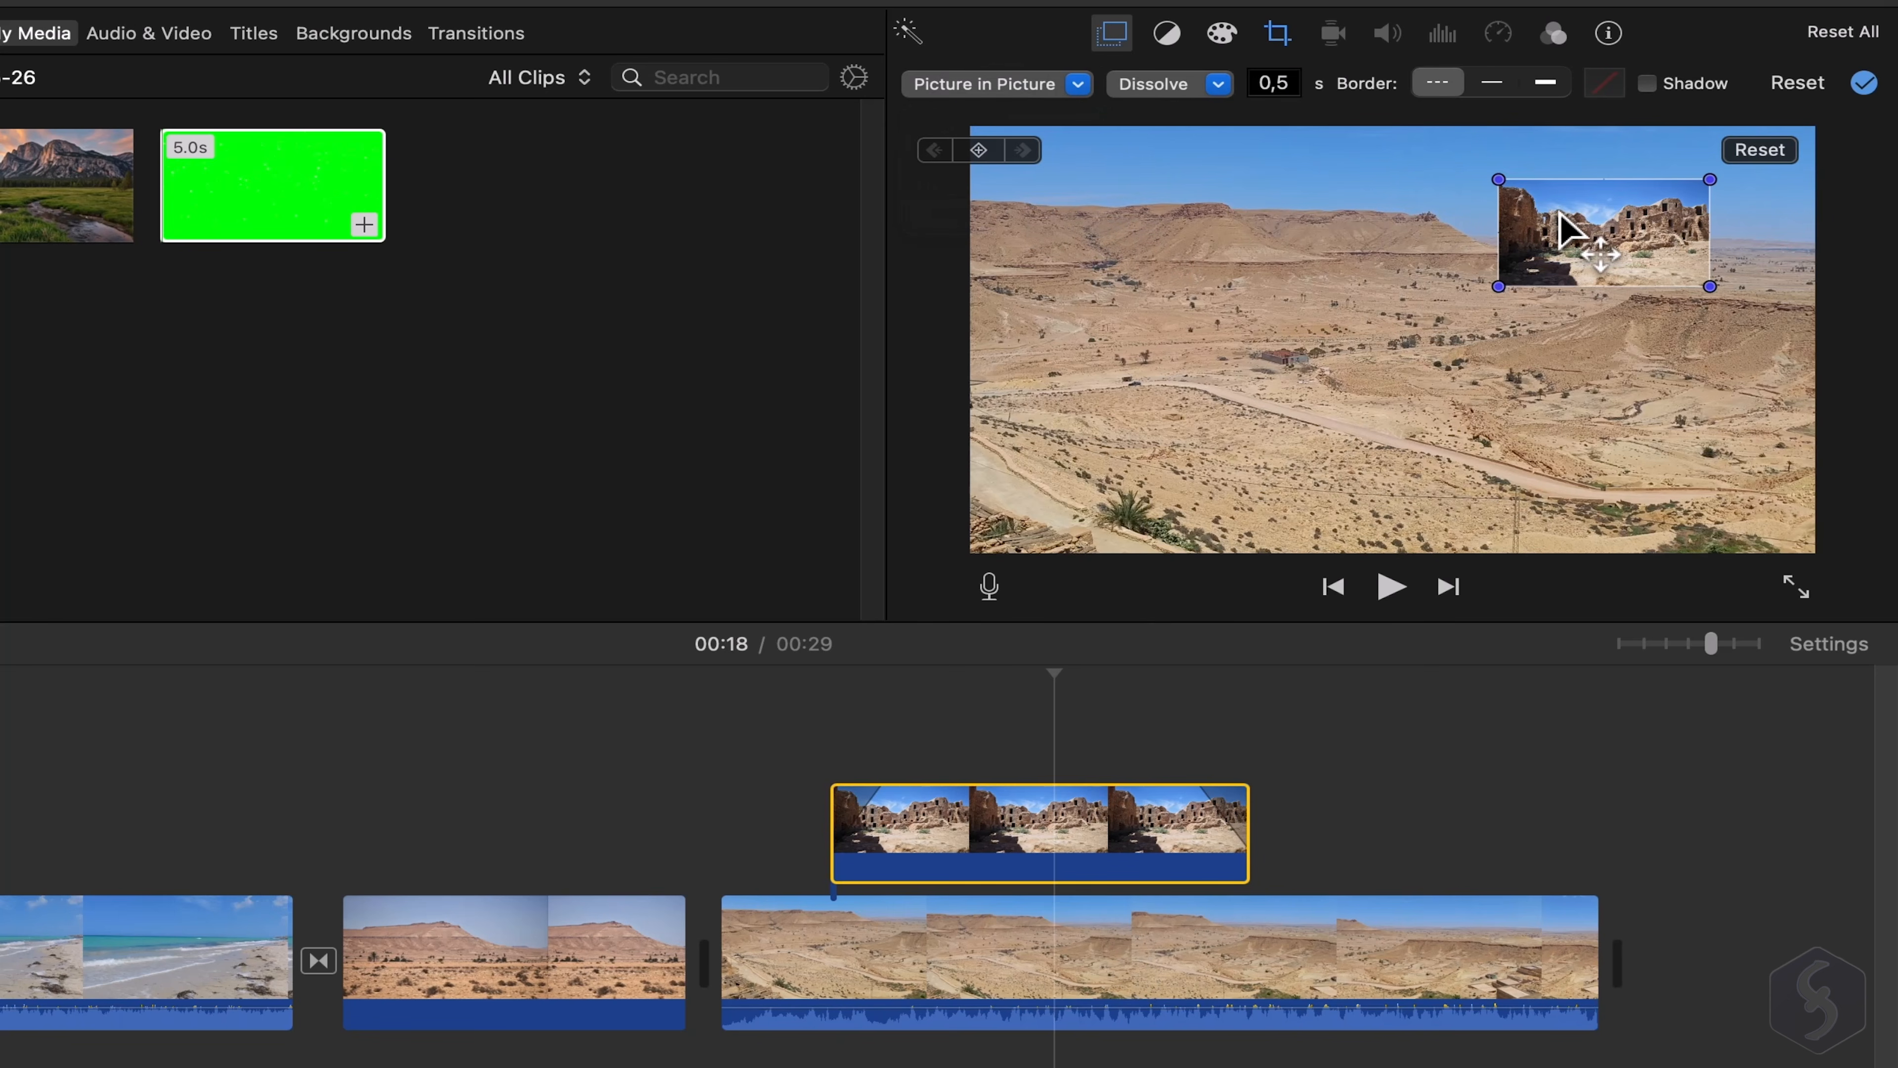
pyautogui.moveTo(1566, 228); pyautogui.dragTo(1233, 219)
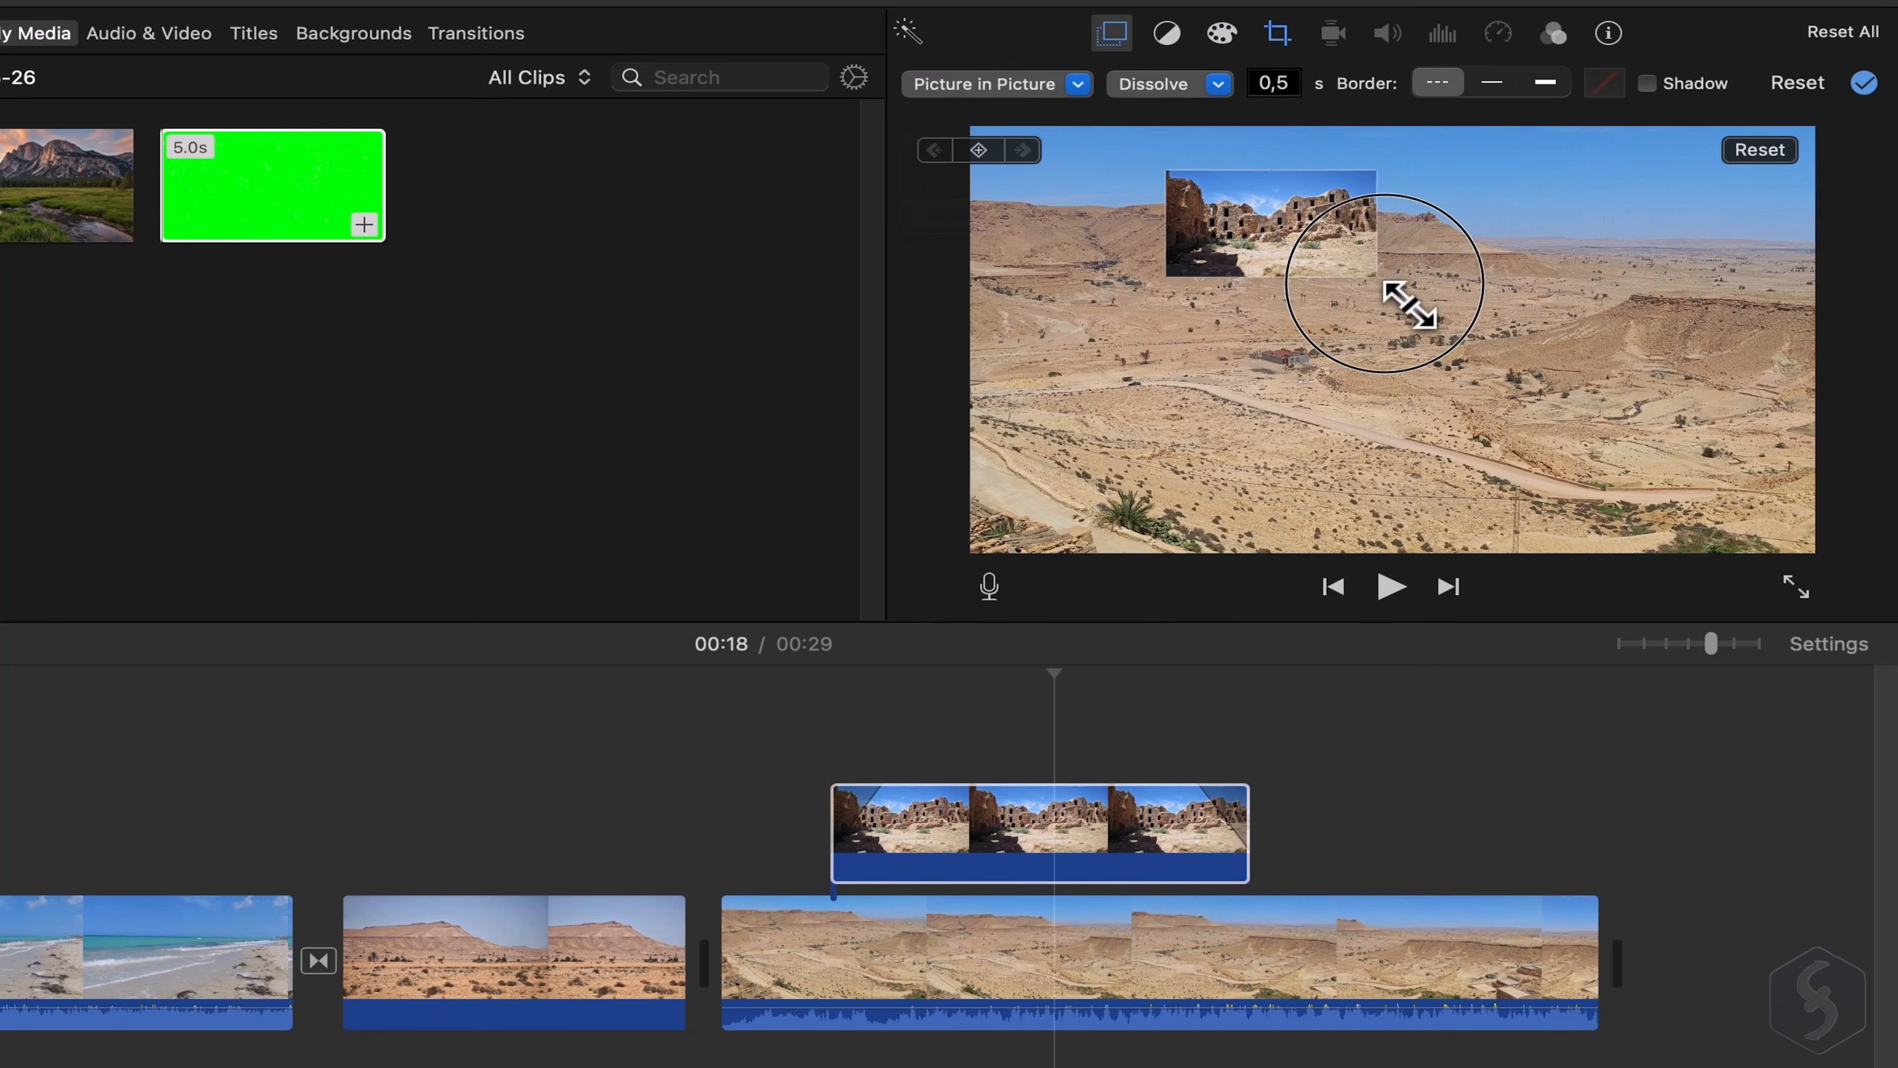
pyautogui.moveTo(1411, 304); pyautogui.dragTo(1538, 378)
pyautogui.moveTo(1371, 291); pyautogui.dragTo(1590, 440)
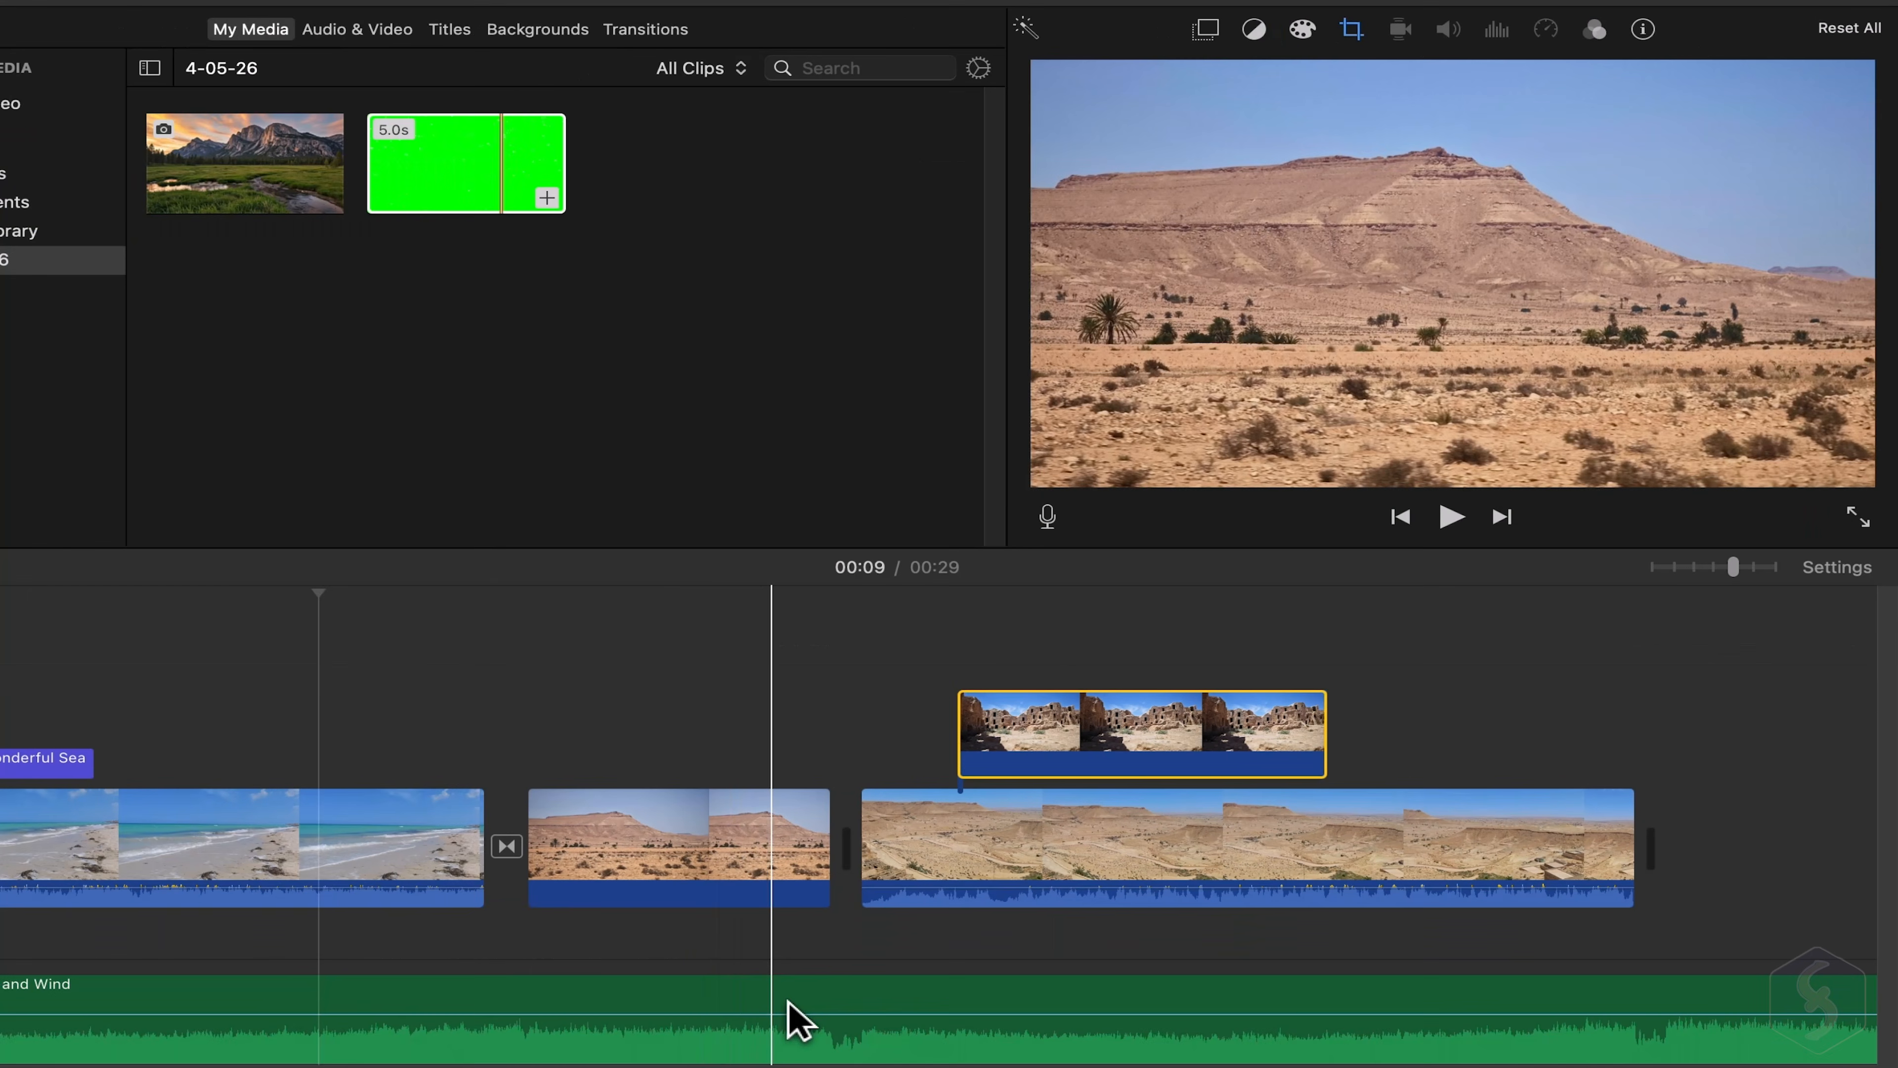
# Select the Cave and Wind audio track and review its volume, noise reduction, equalizer and speed options.
pyautogui.click(774, 992)
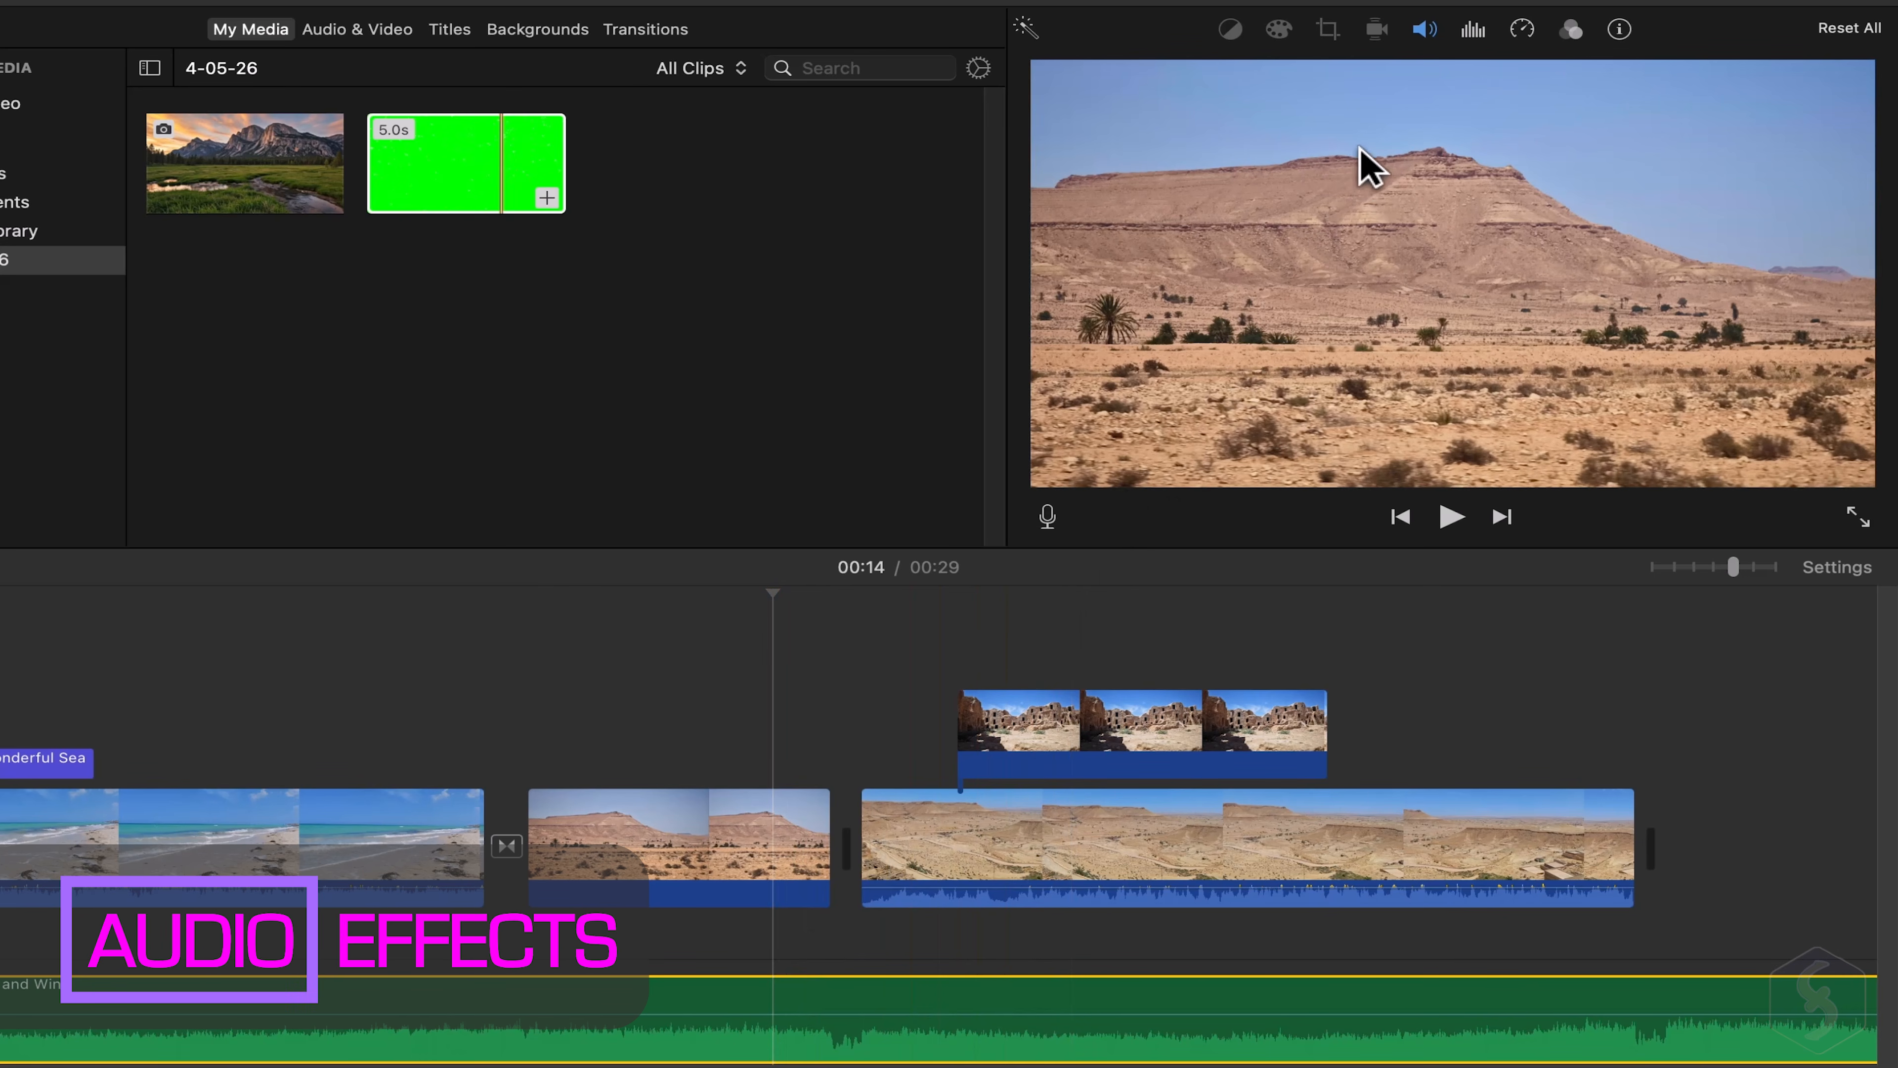
pyautogui.click(1428, 31)
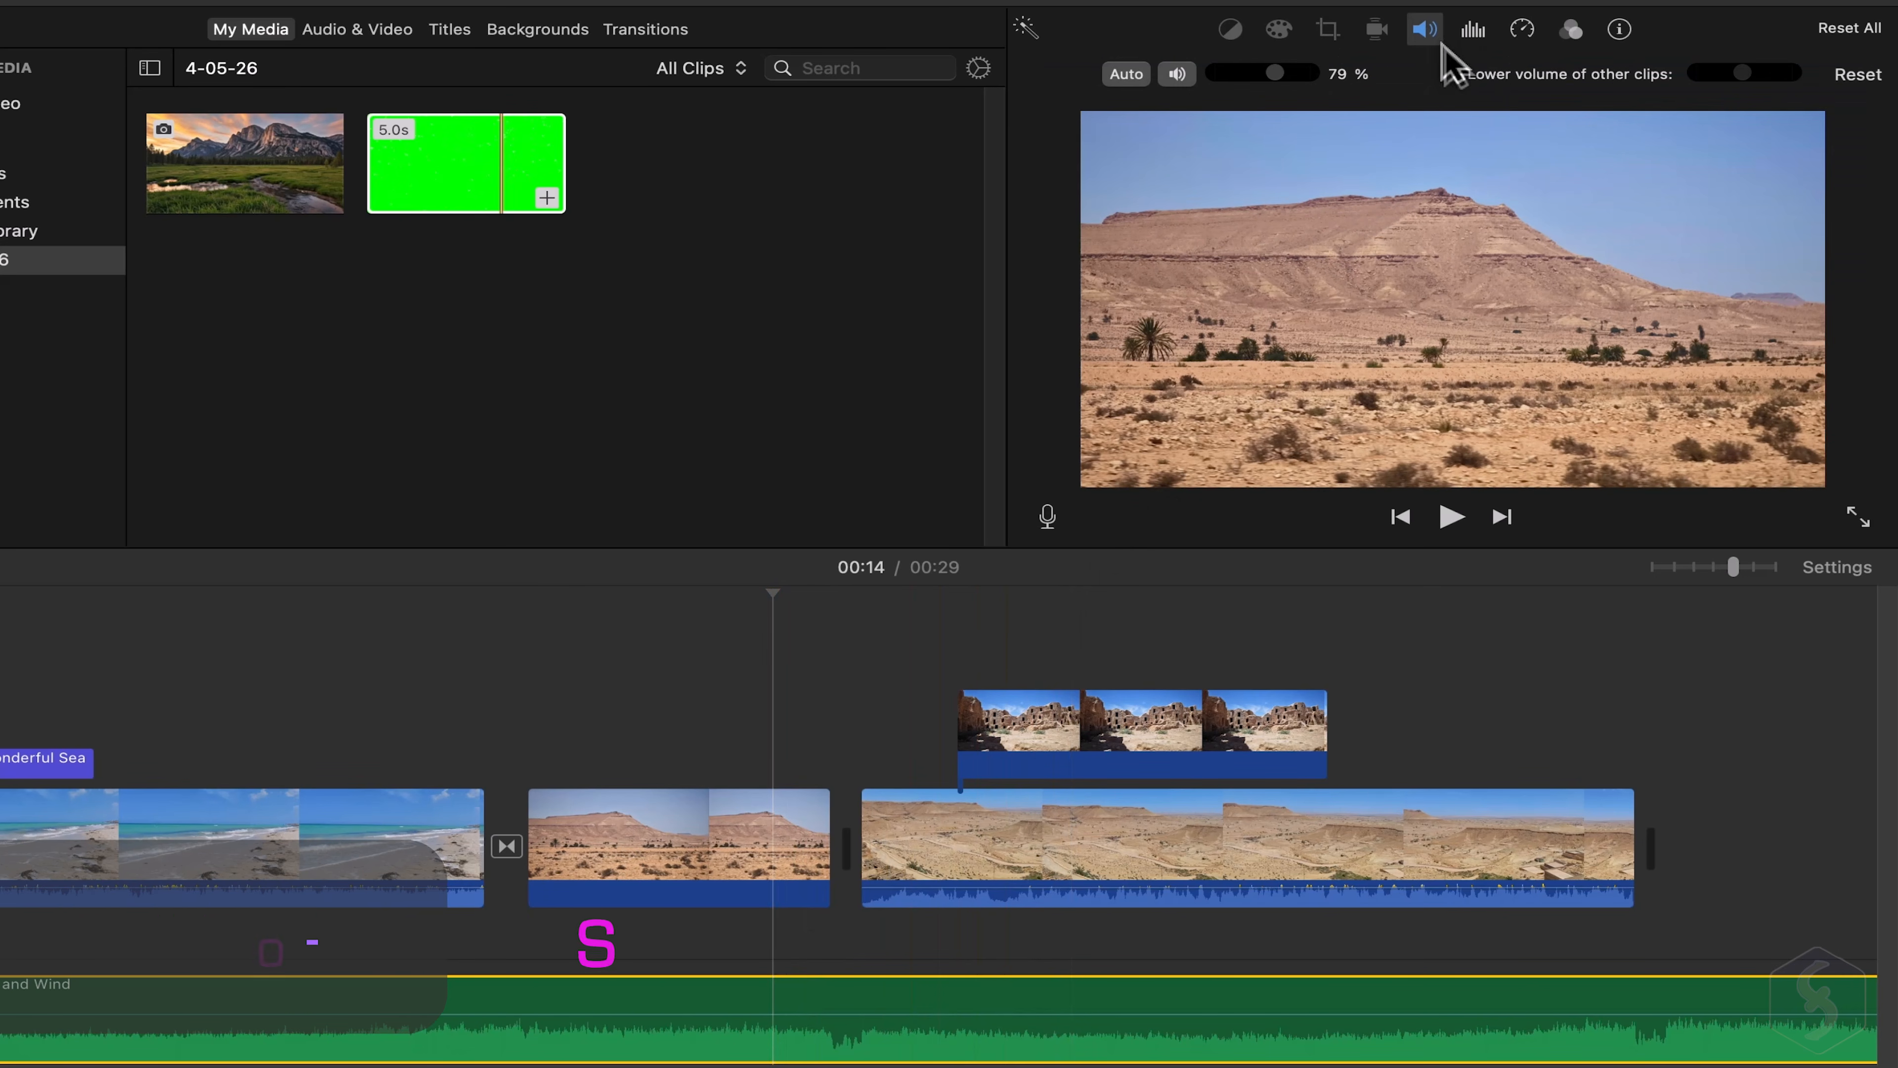
pyautogui.click(1473, 30)
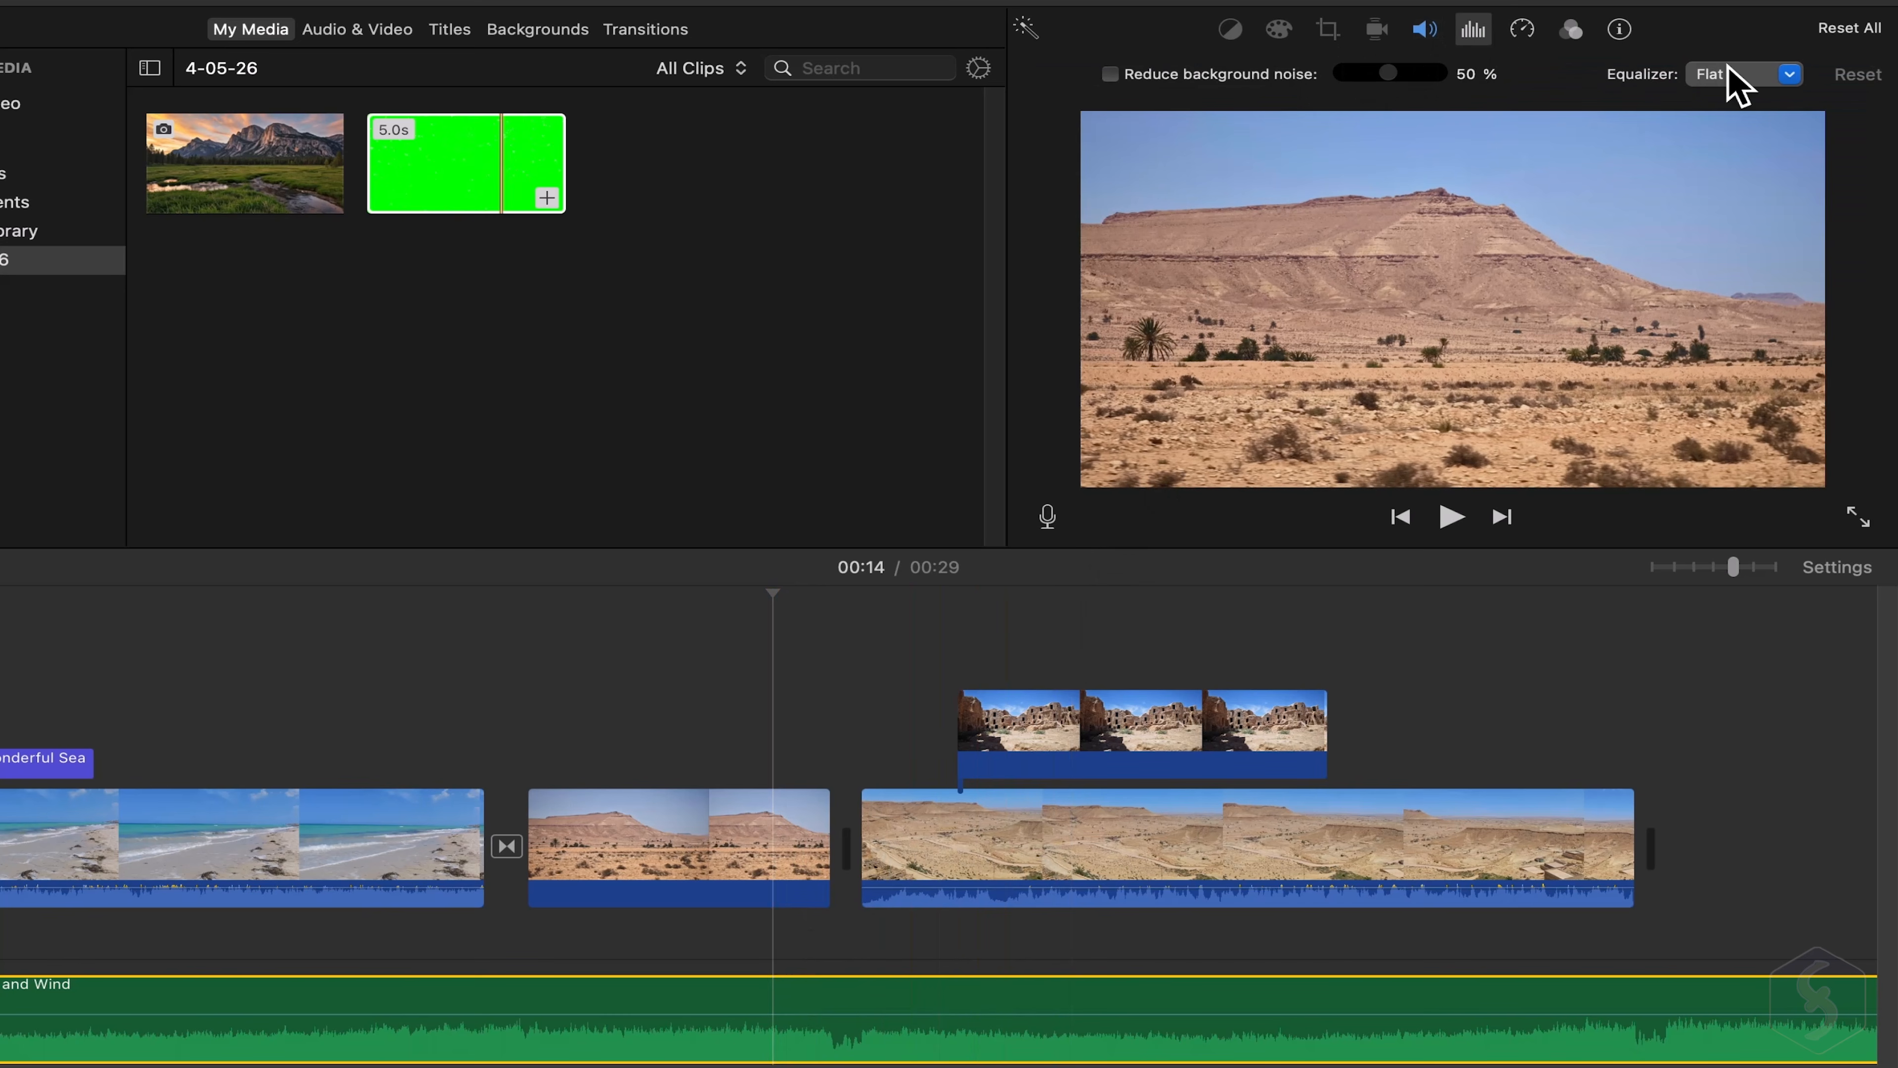
pyautogui.click(1793, 78)
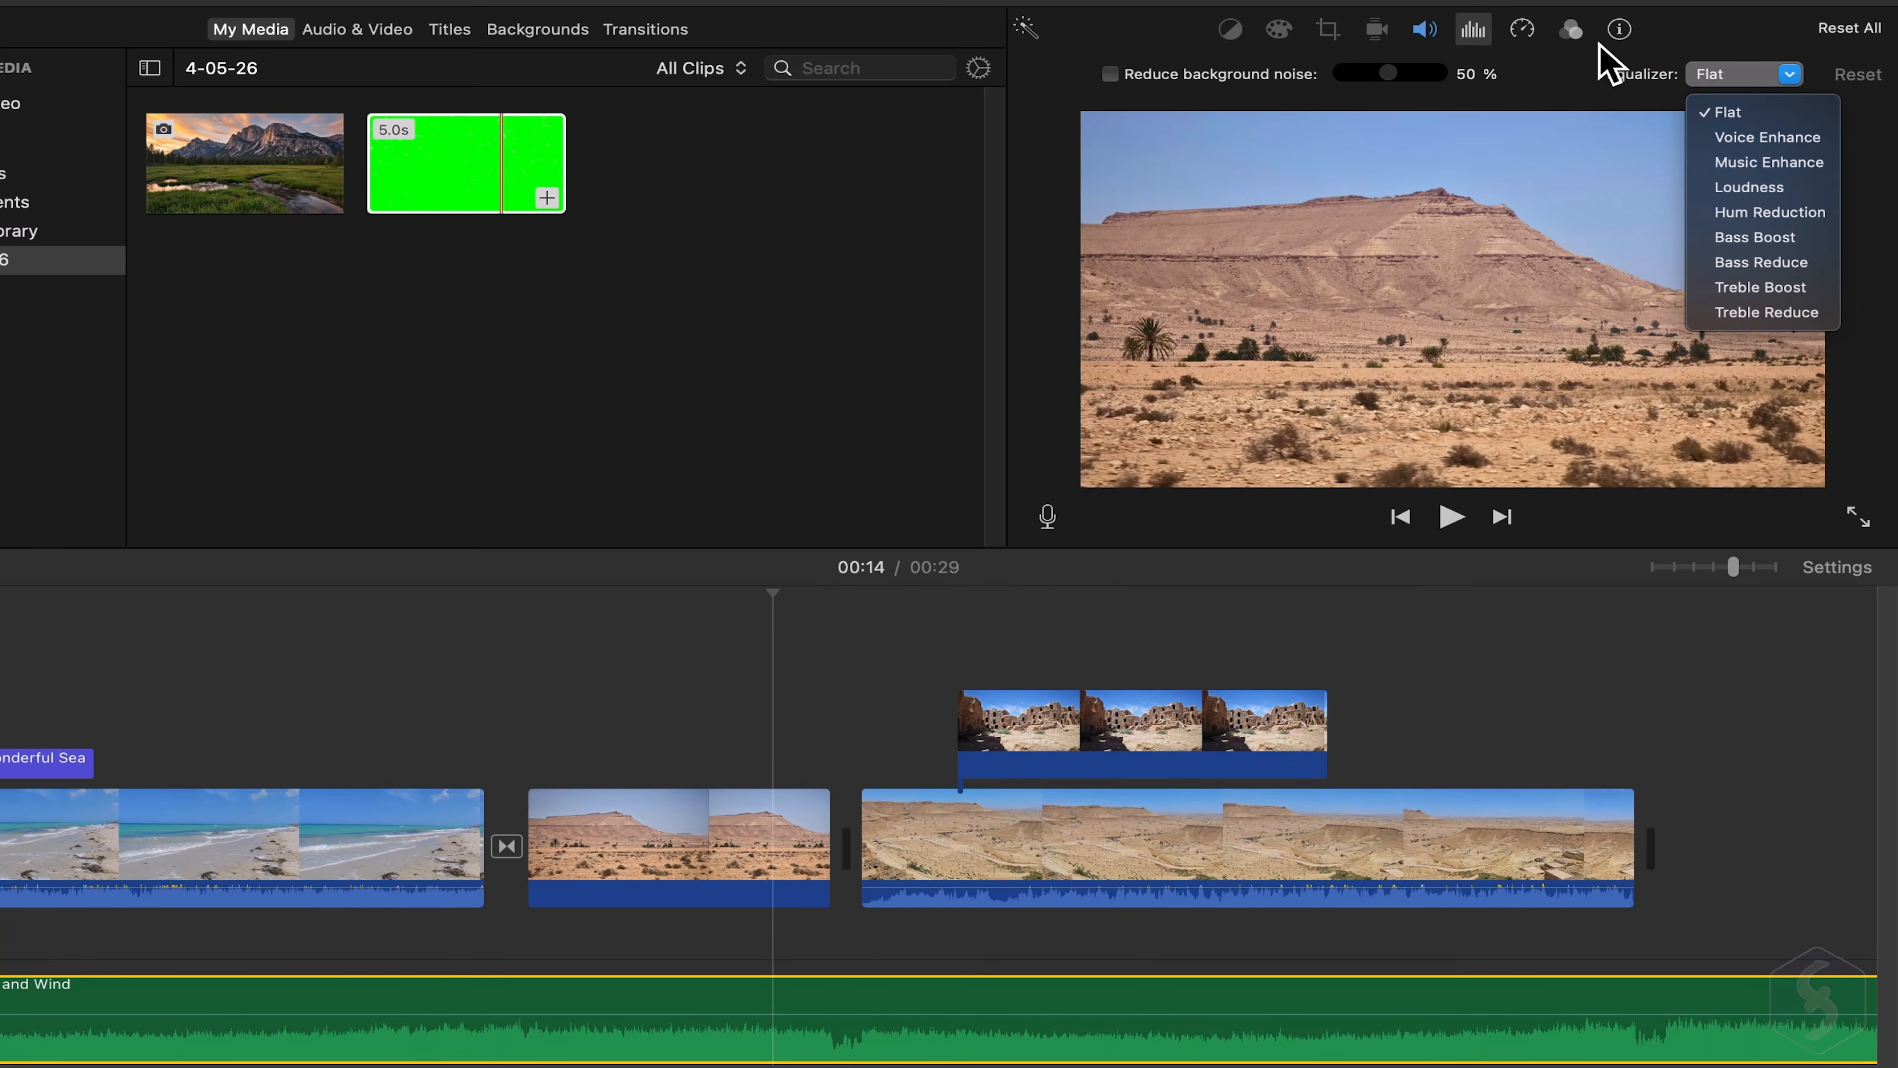
pyautogui.click(1522, 30)
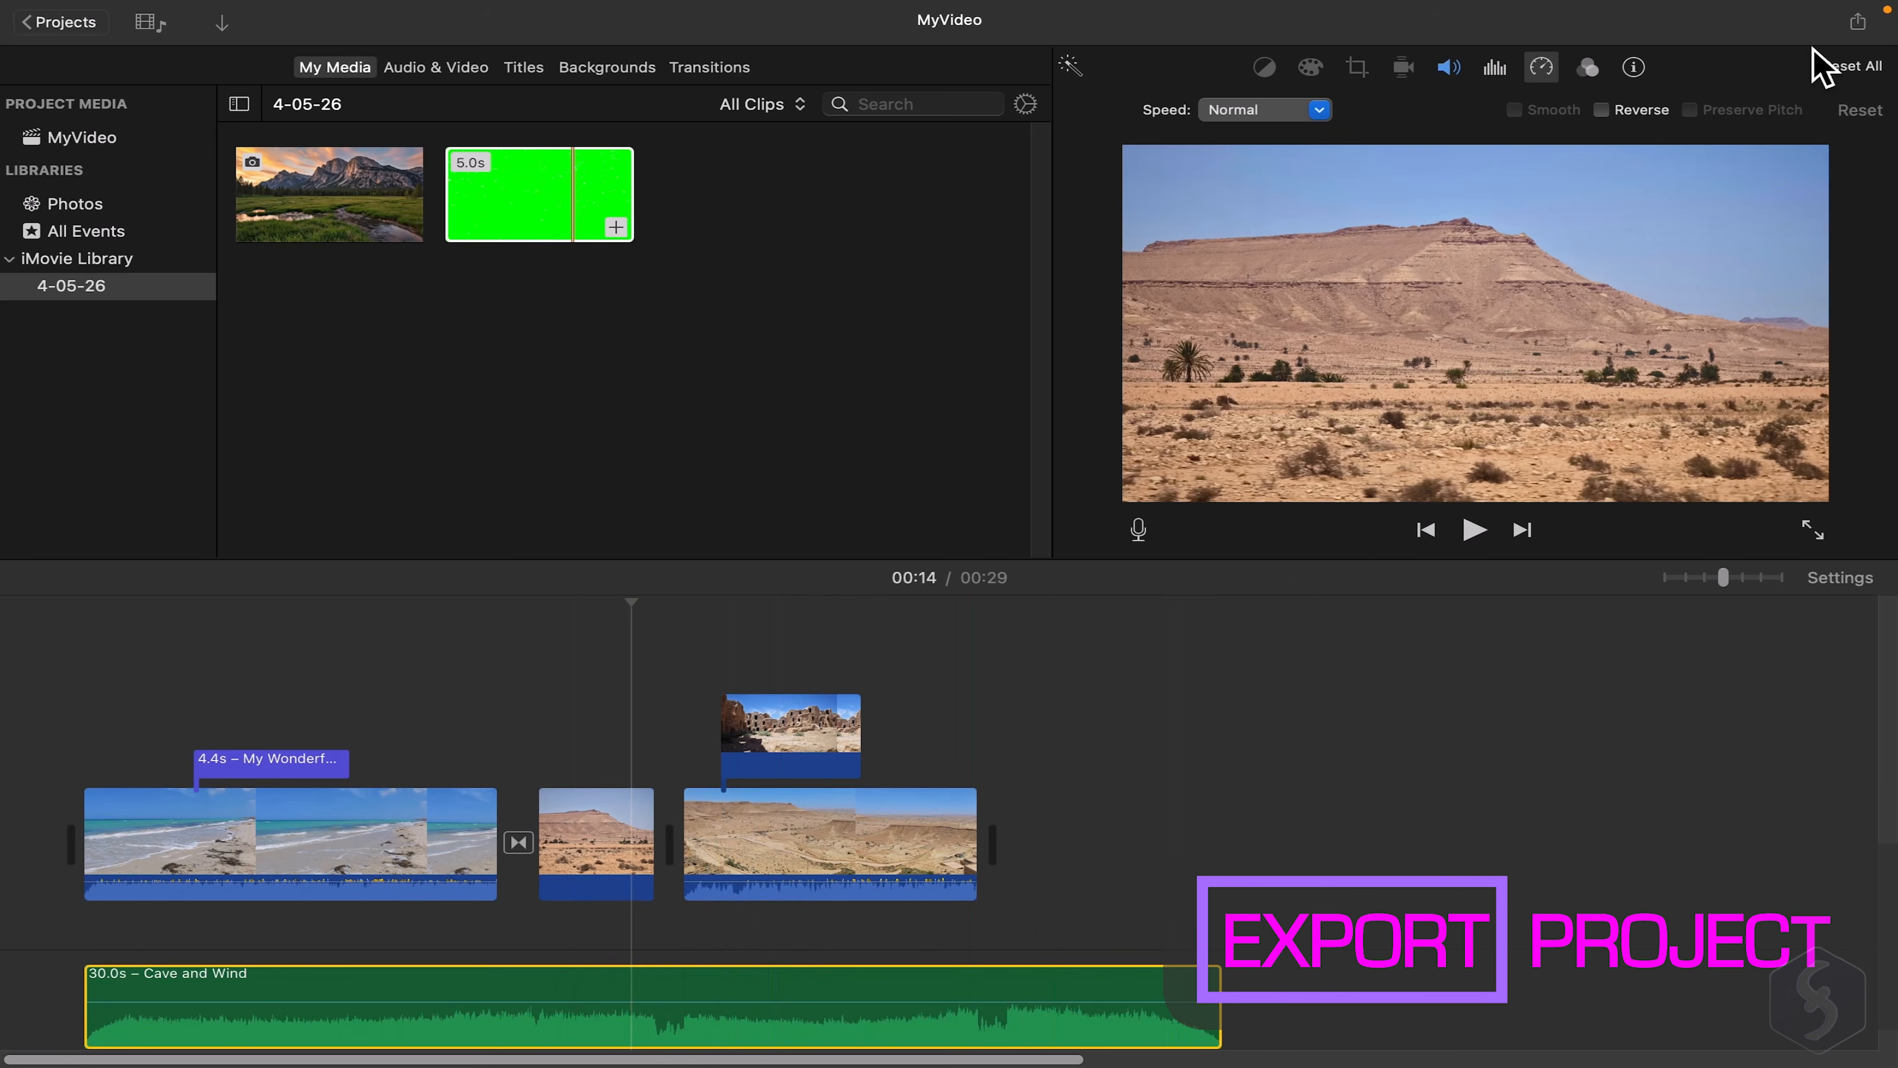
# Open the project's file export settings and go through the description and tags fields.
pyautogui.click(1861, 24)
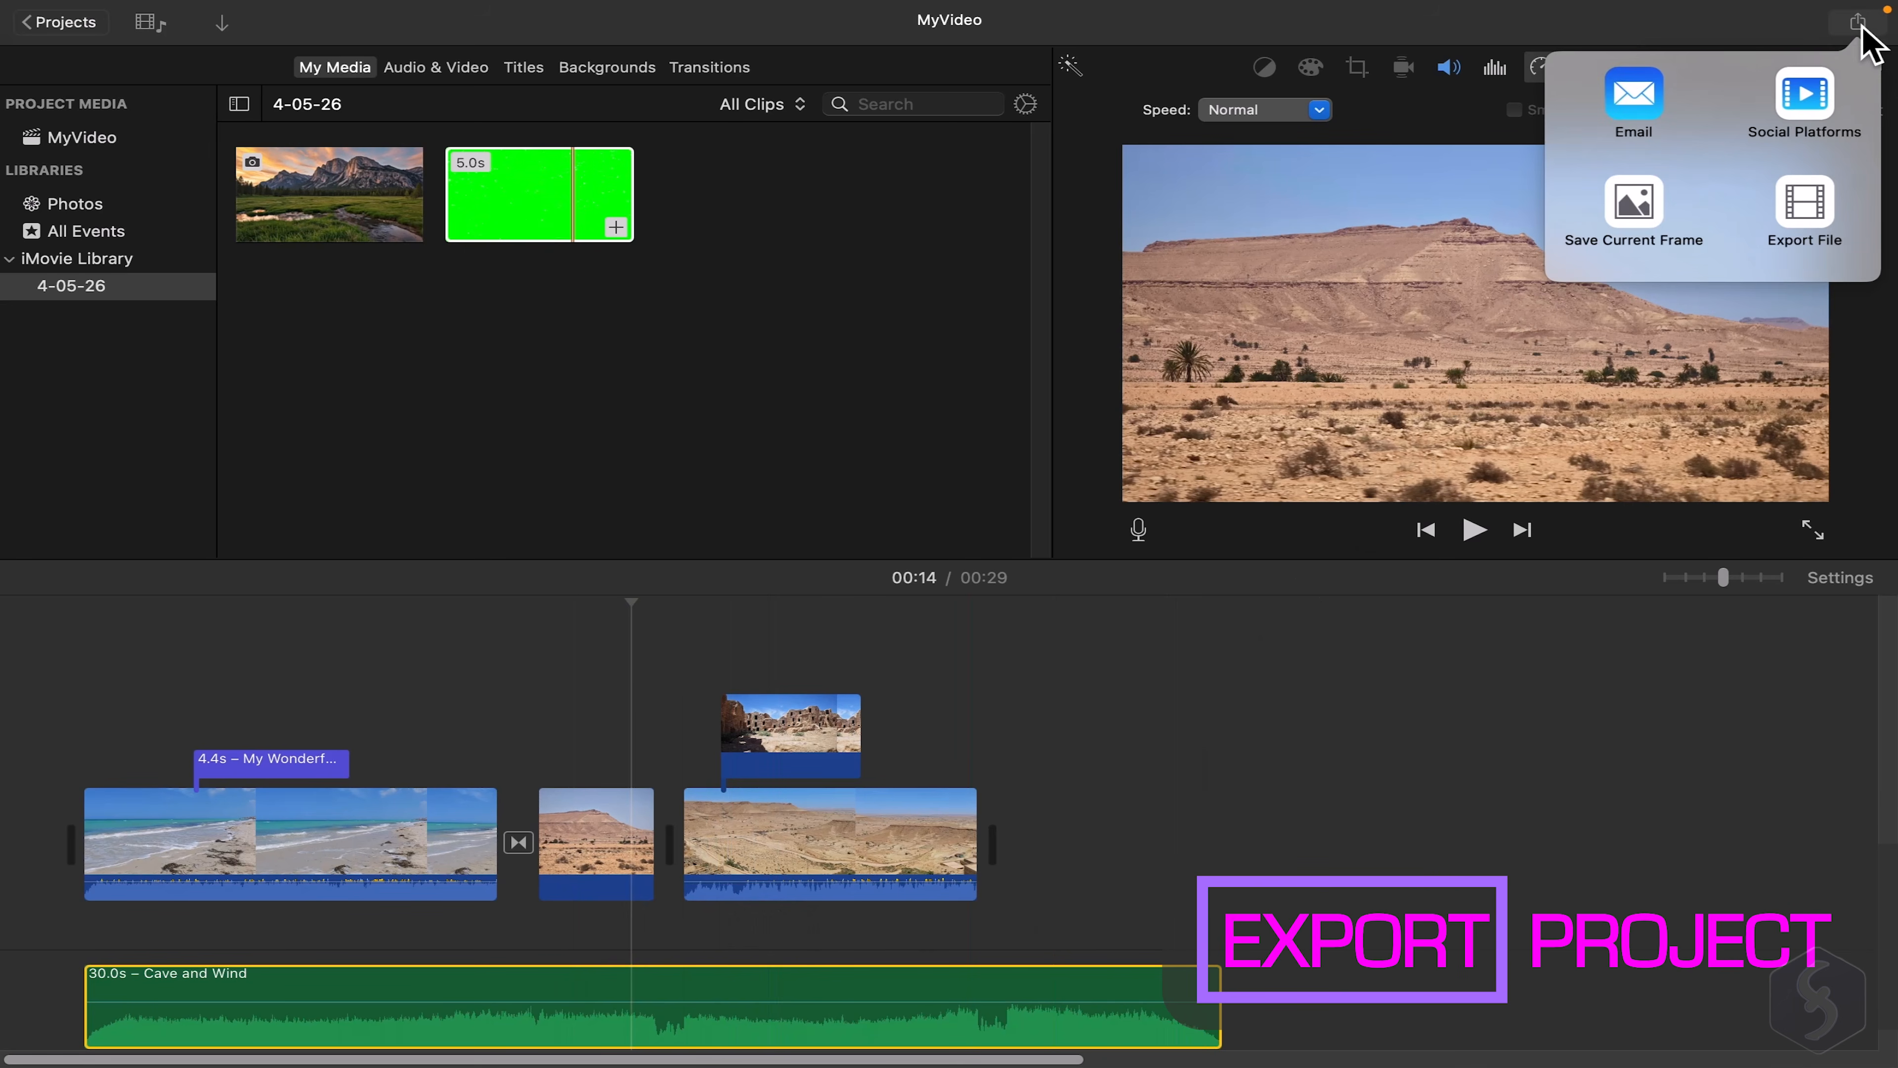
pyautogui.click(1829, 203)
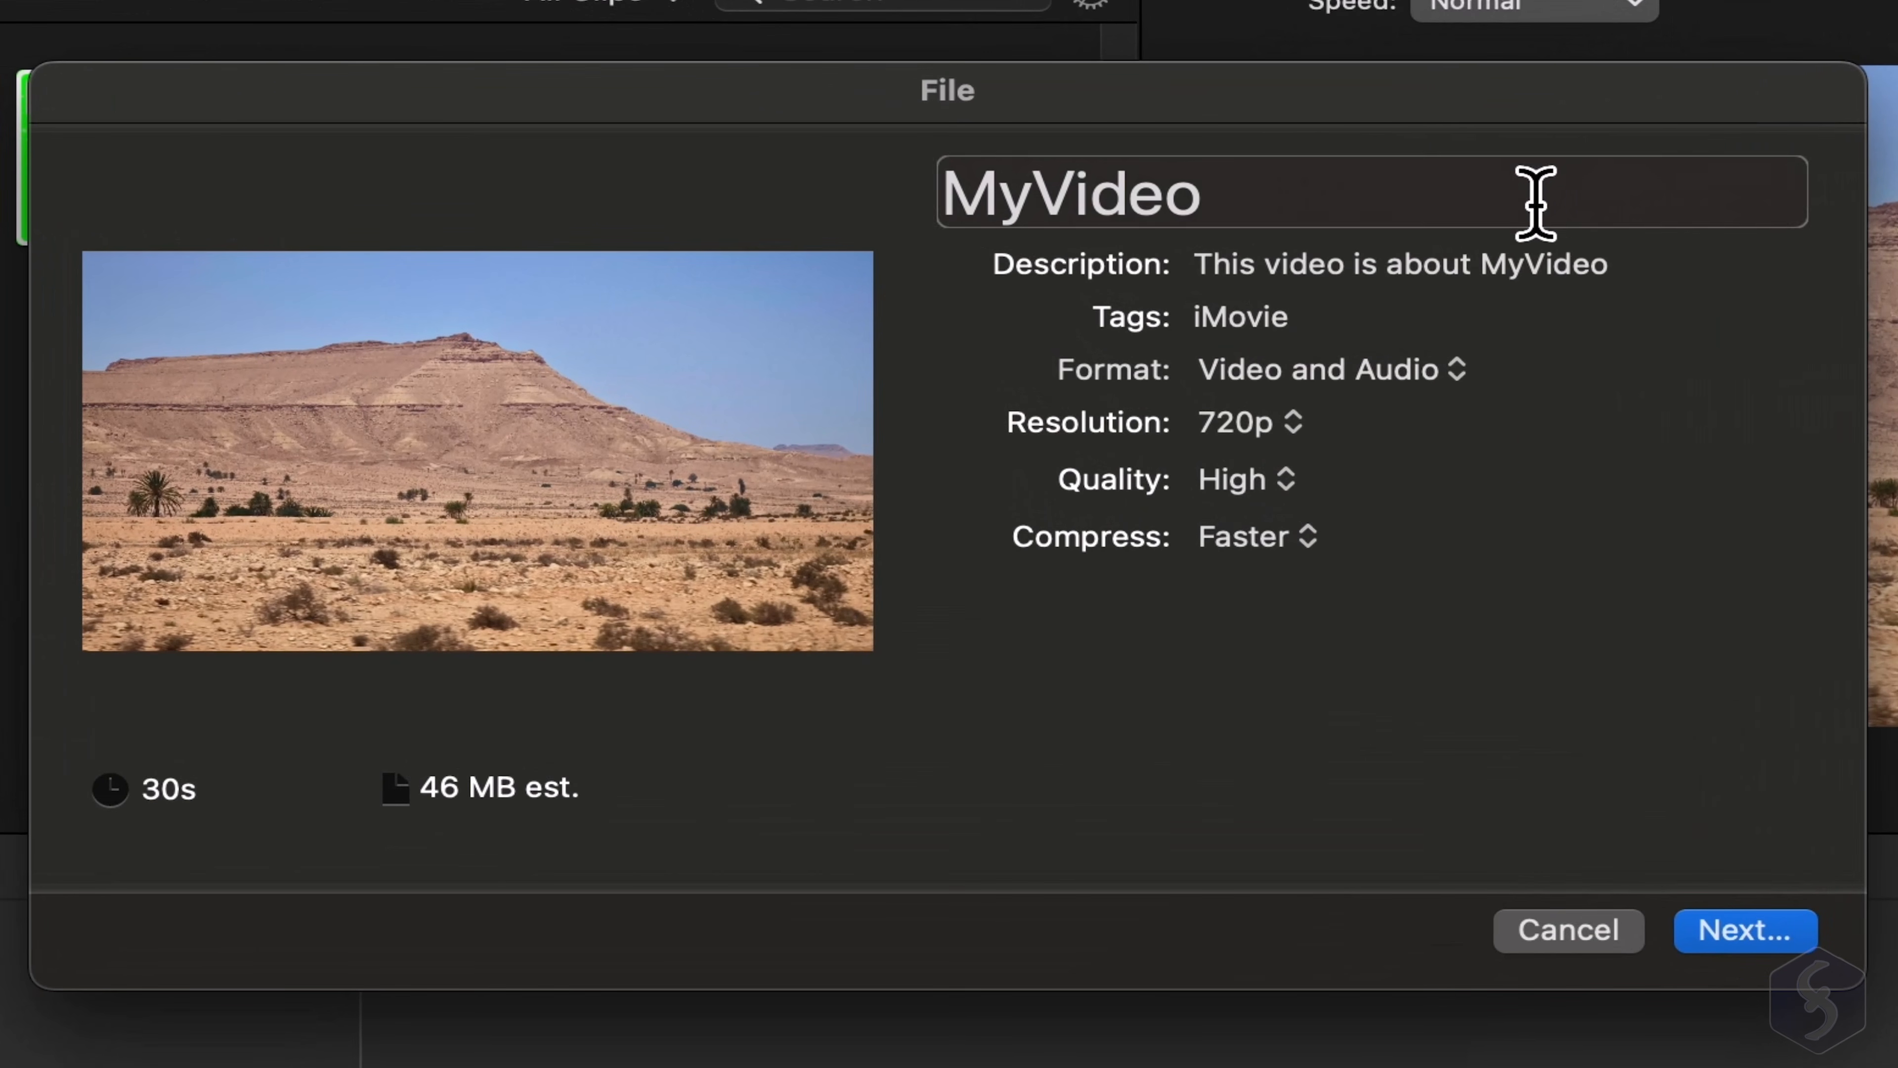
pyautogui.click(1255, 296)
pyautogui.moveTo(1524, 292); pyautogui.dragTo(1117, 284)
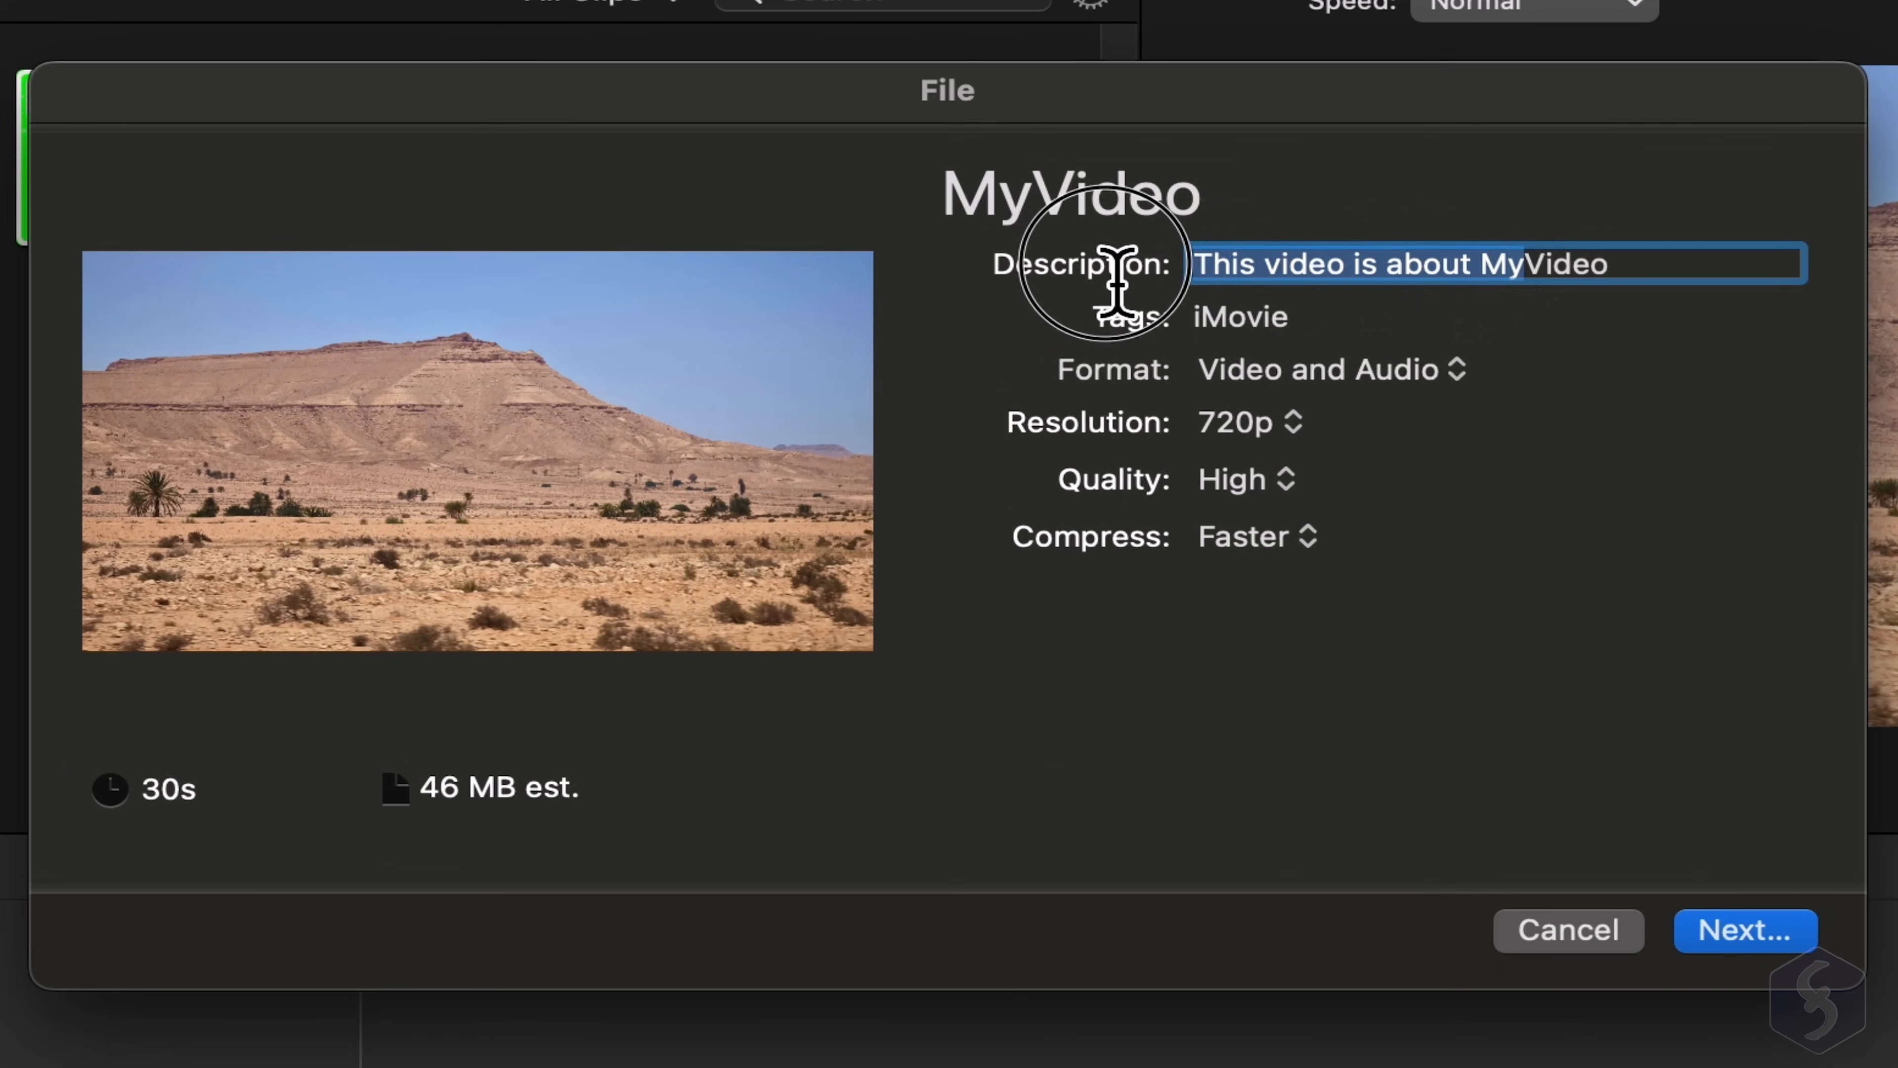
pyautogui.click(1253, 325)
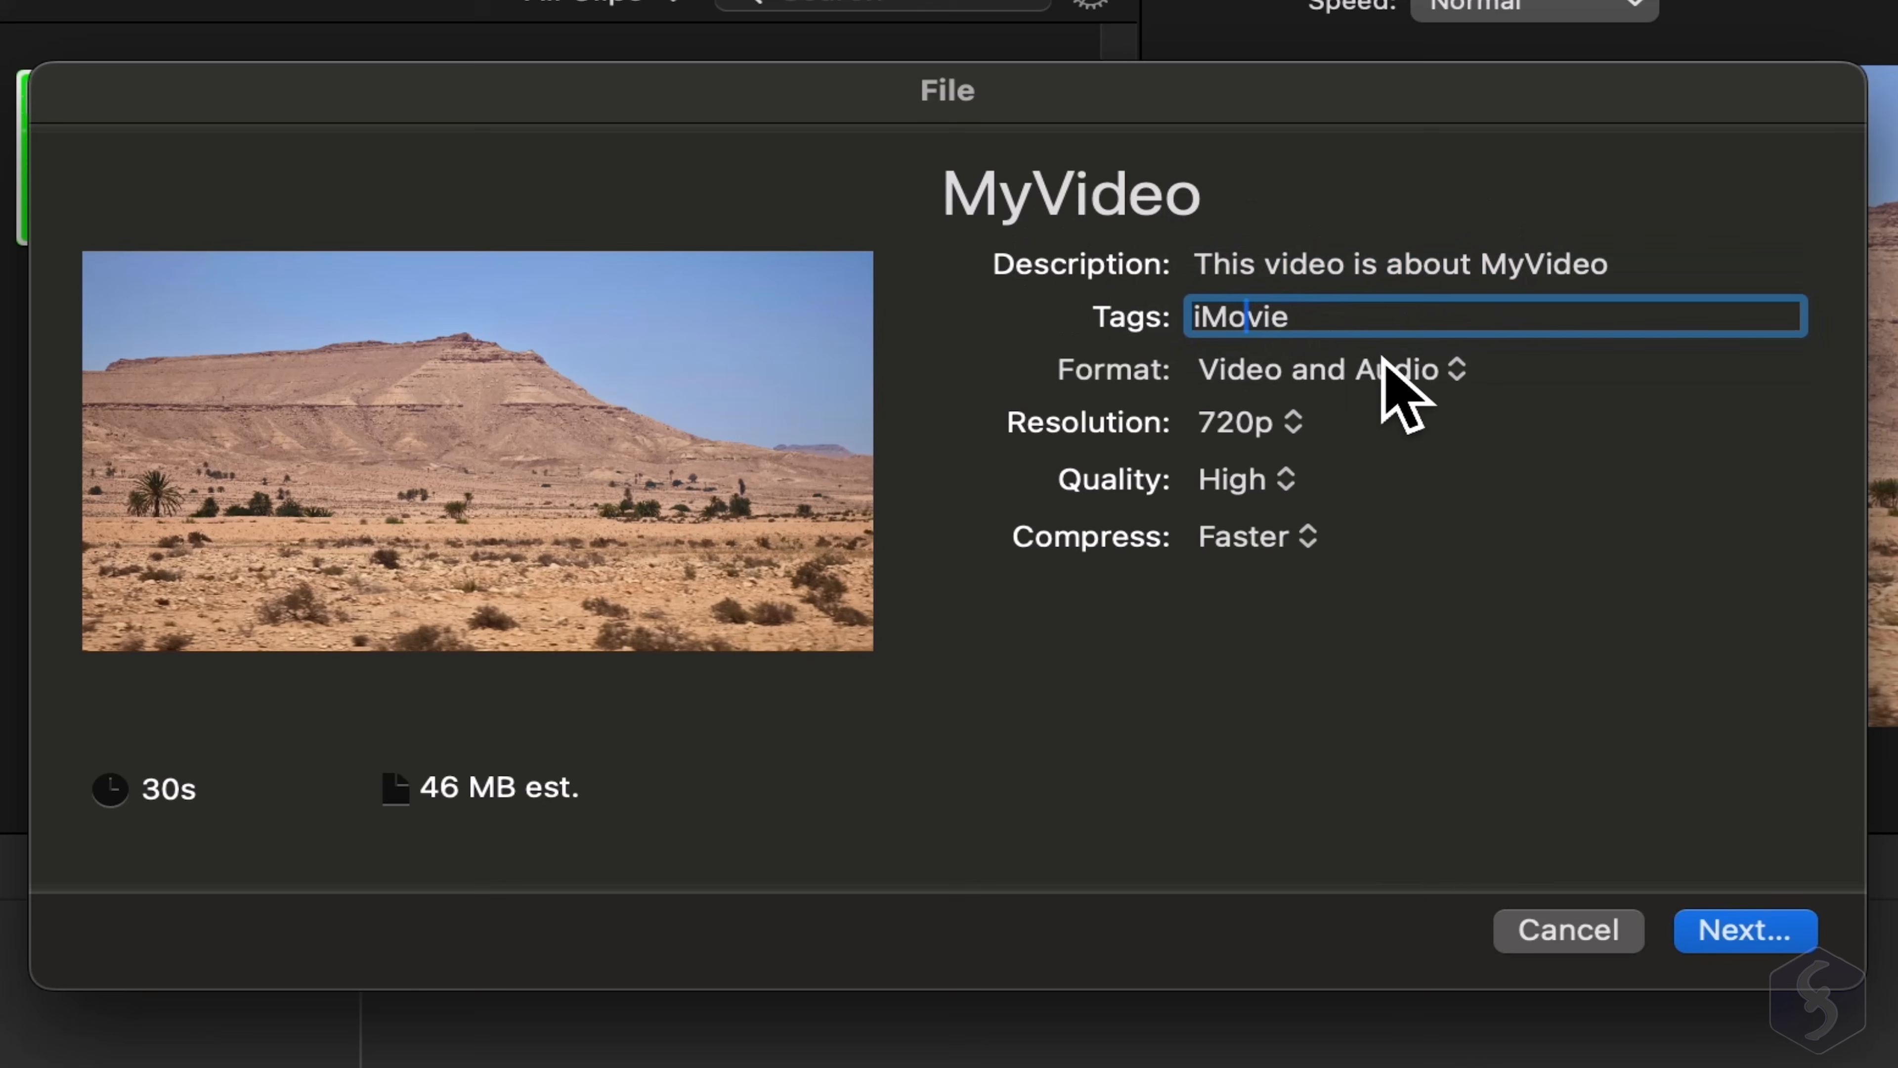
# Review the format, resolution, quality and compression choices for the exported file without changing them.
pyautogui.click(1456, 370)
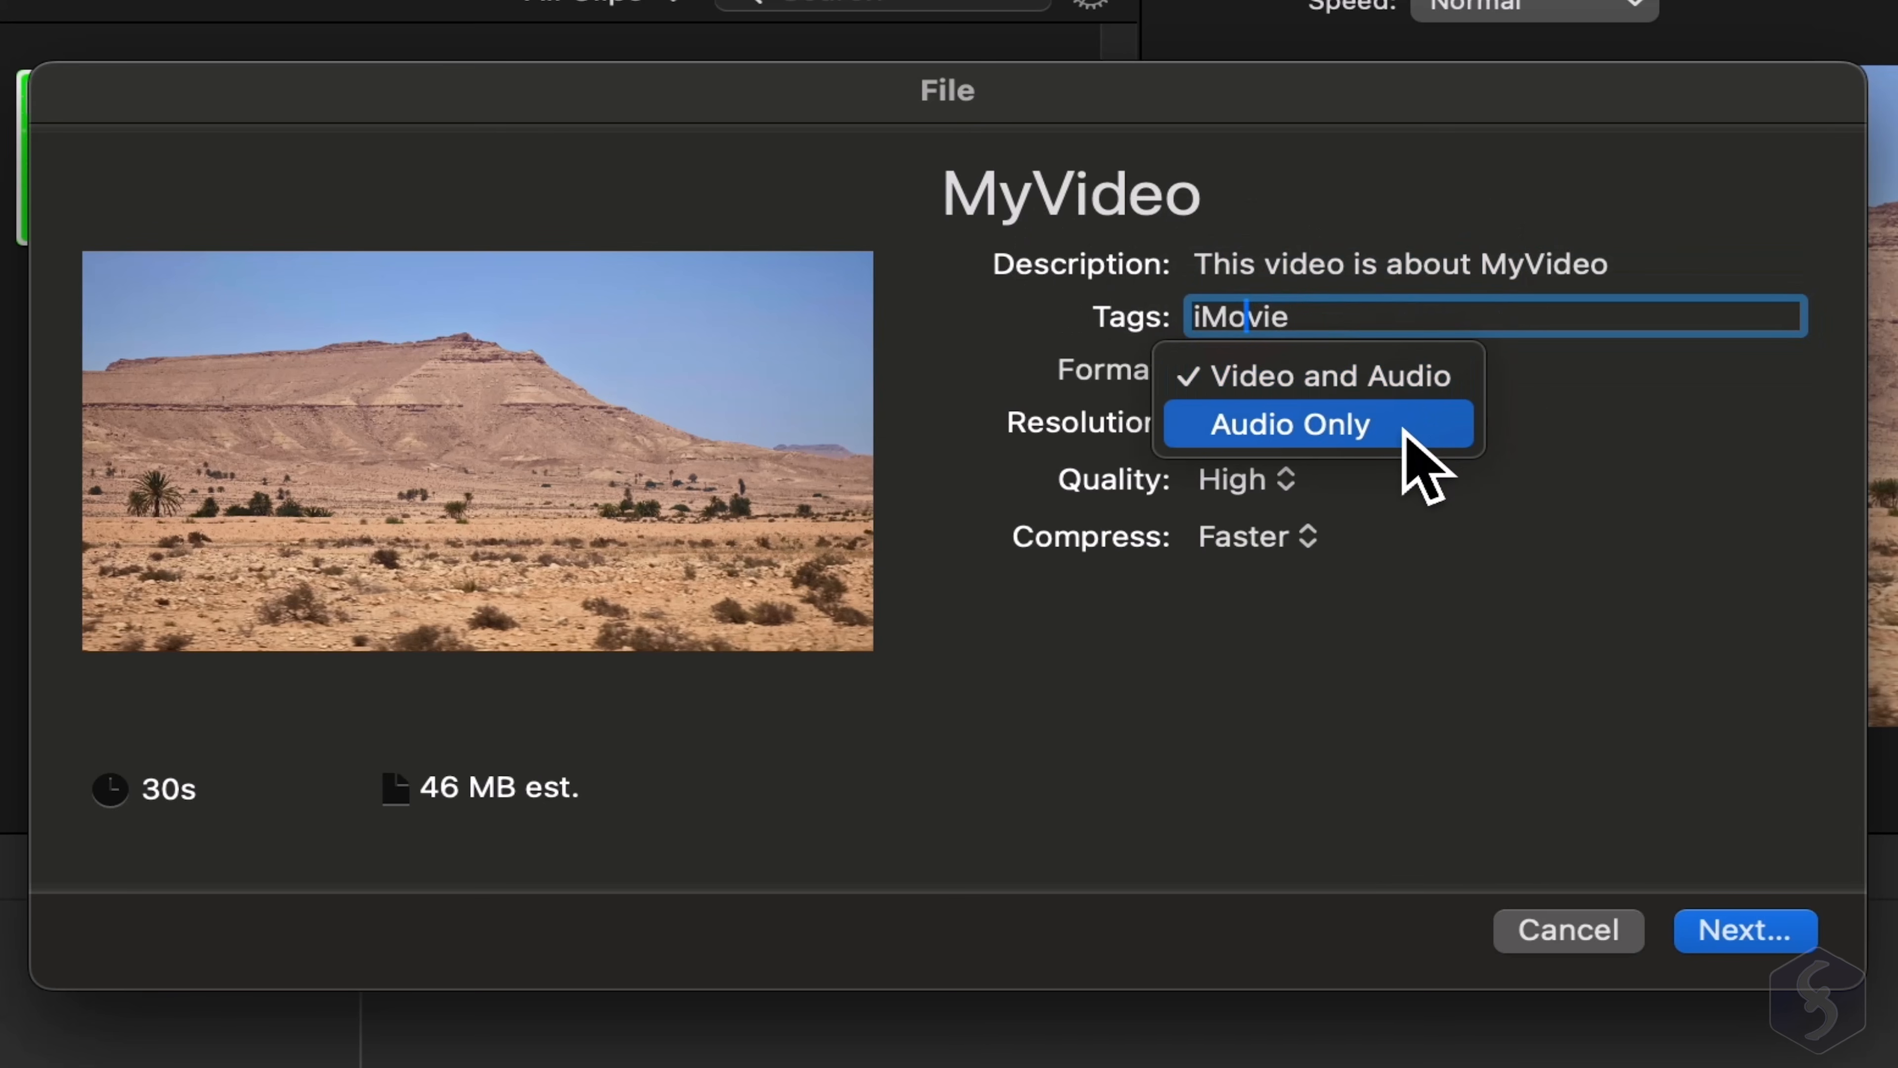
pyautogui.press('Escape')
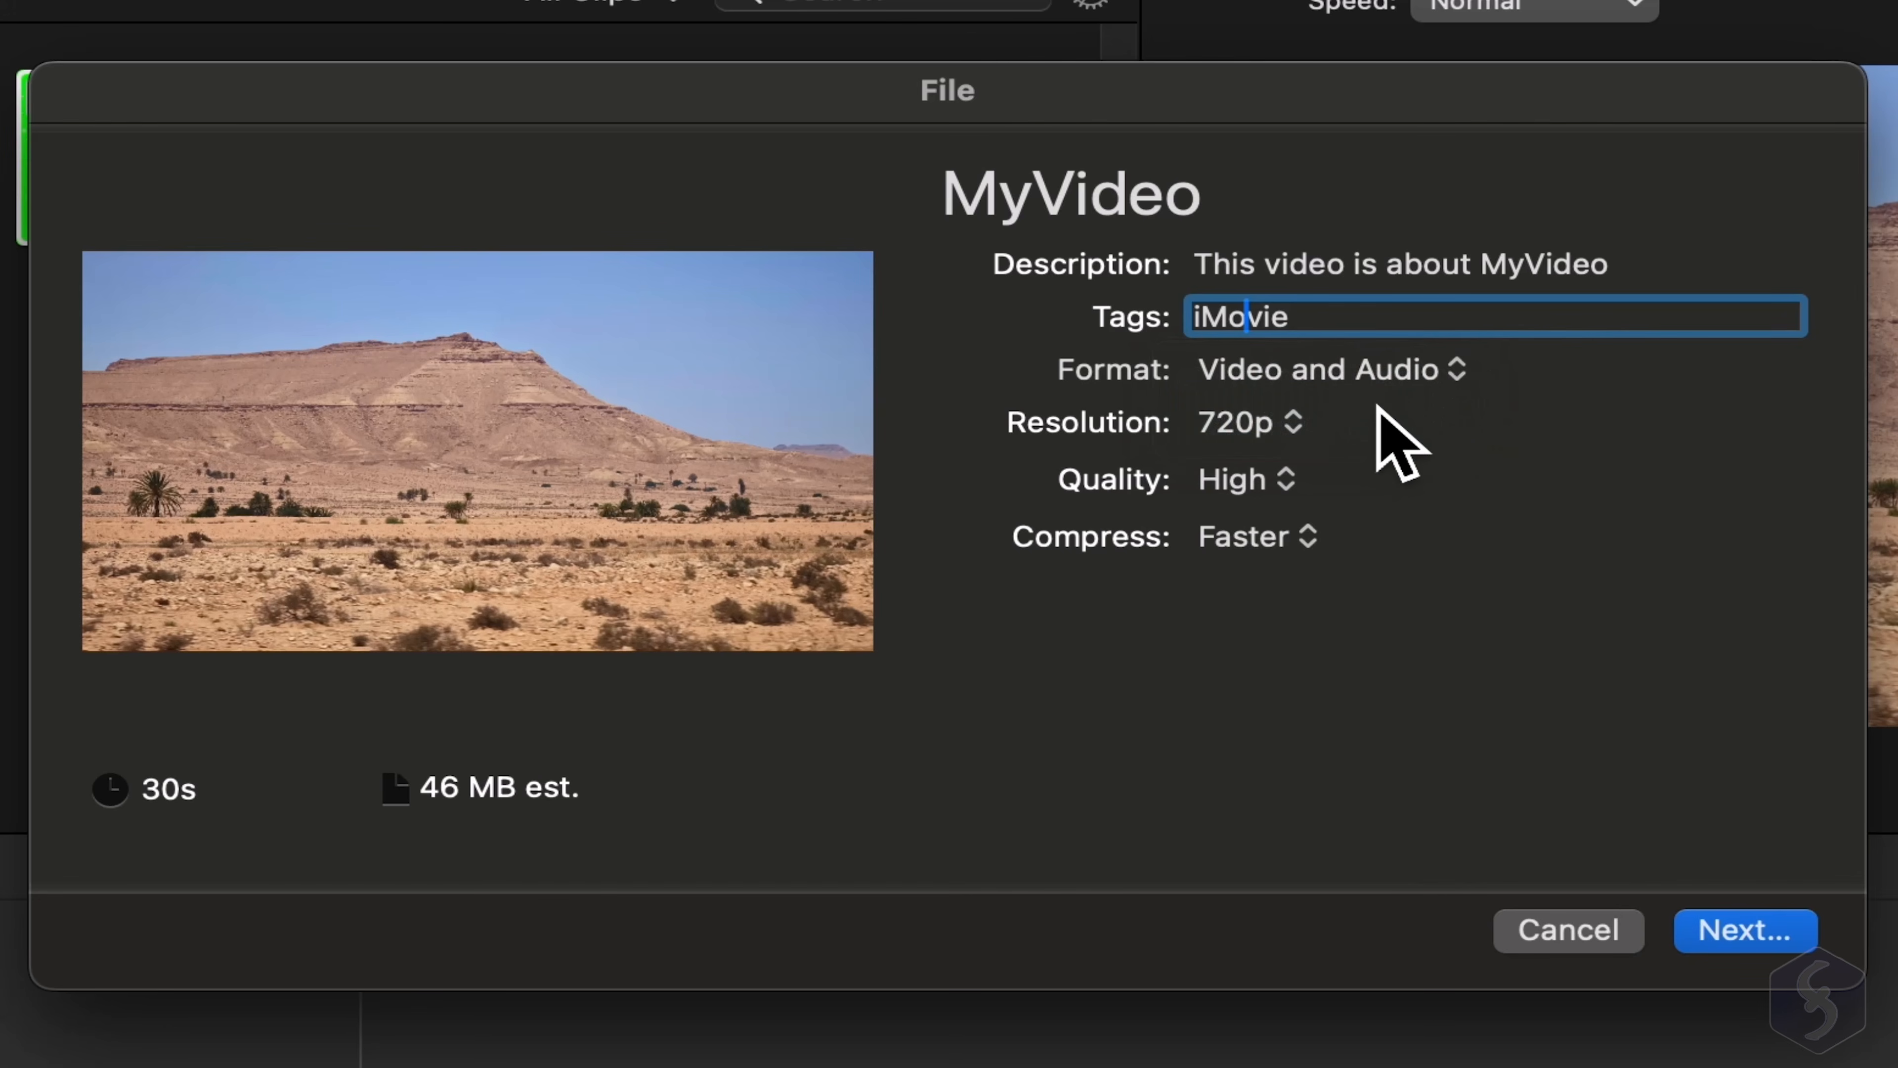
pyautogui.click(1292, 424)
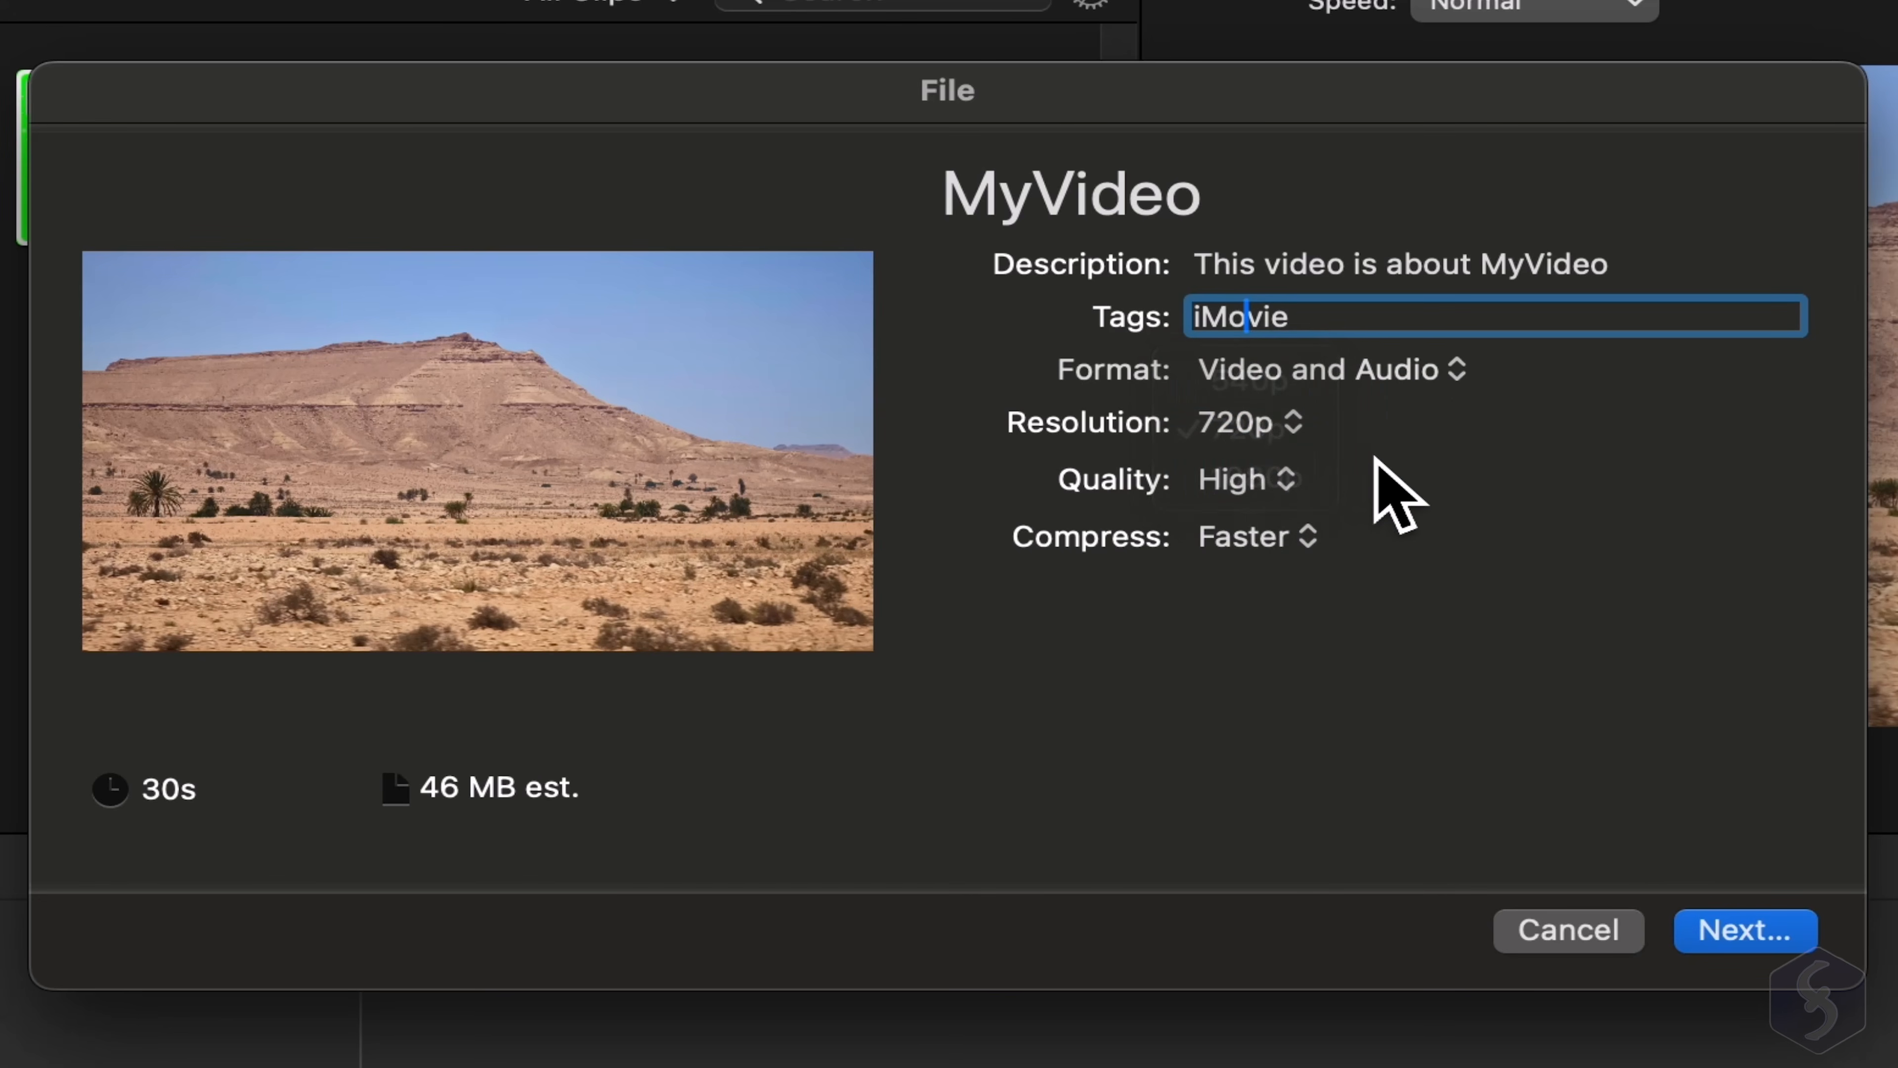
pyautogui.click(1297, 484)
pyautogui.press('Escape')
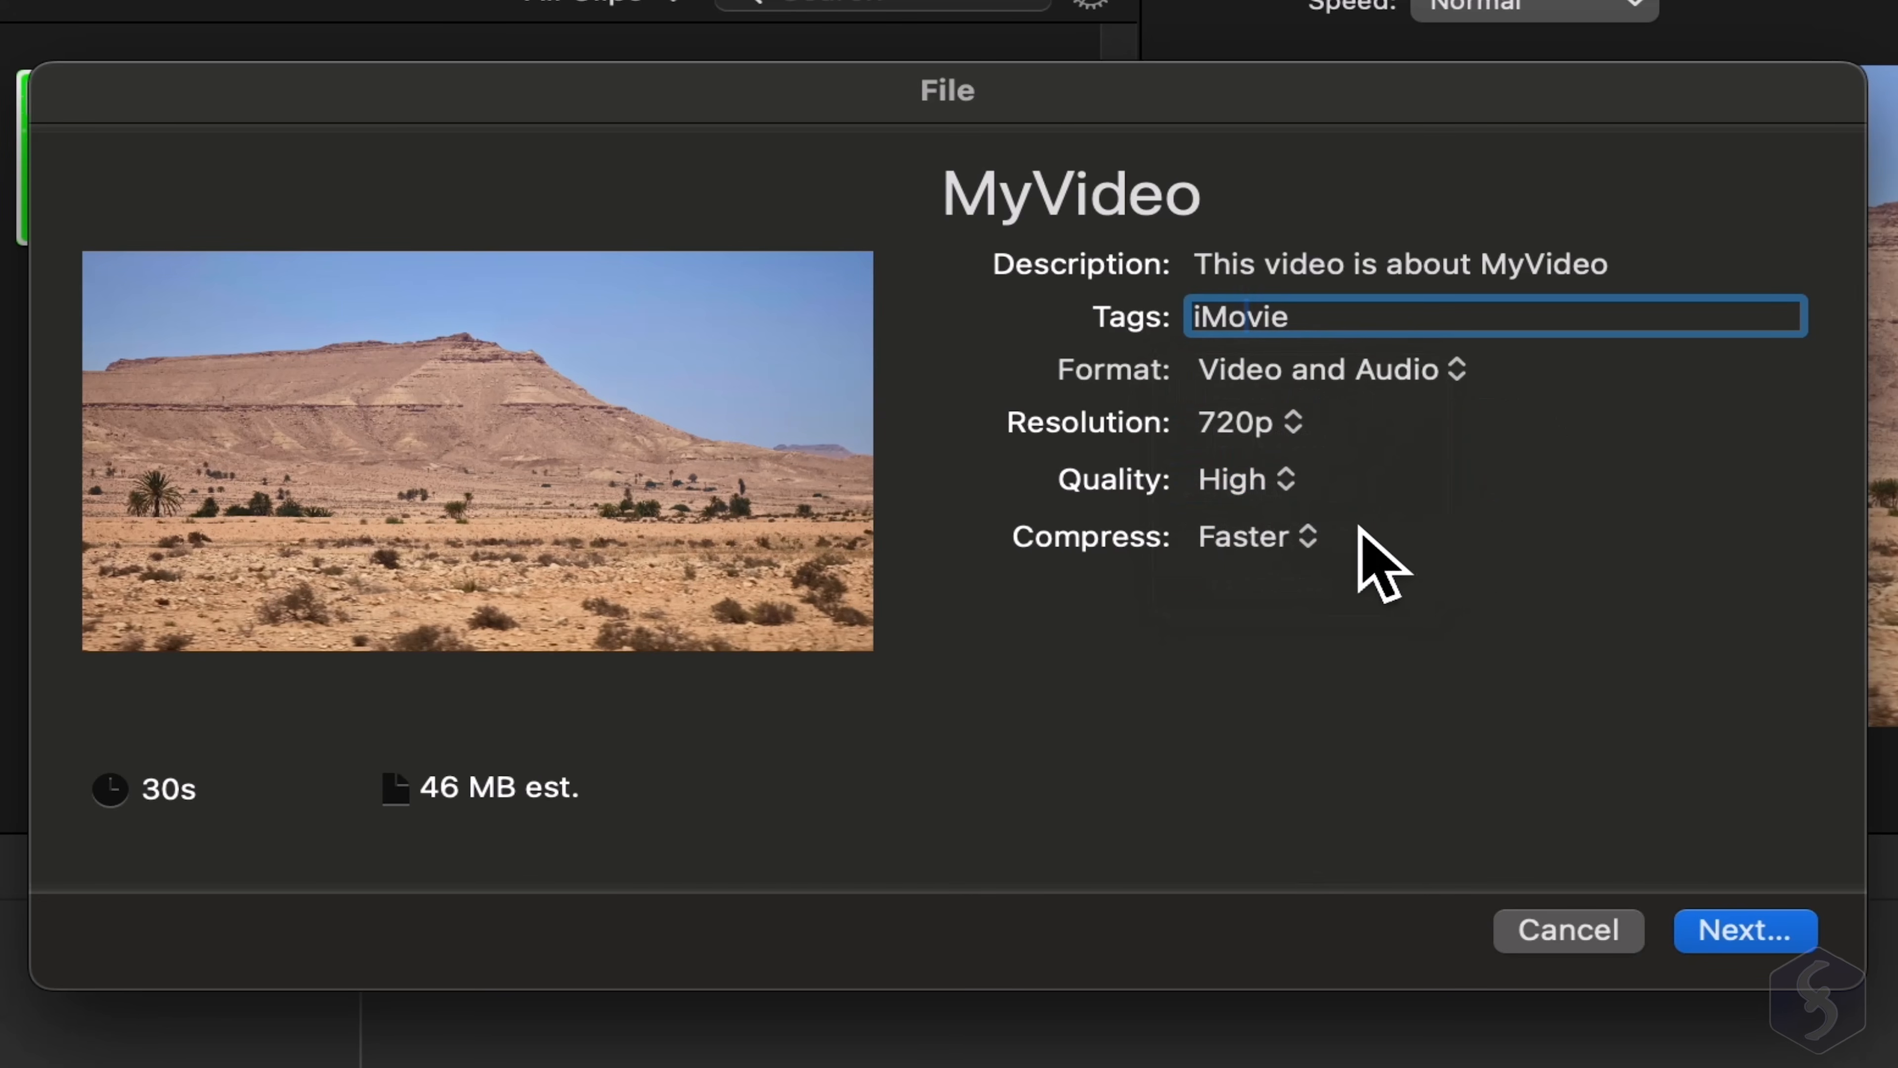
pyautogui.click(1304, 539)
pyautogui.press('Escape')
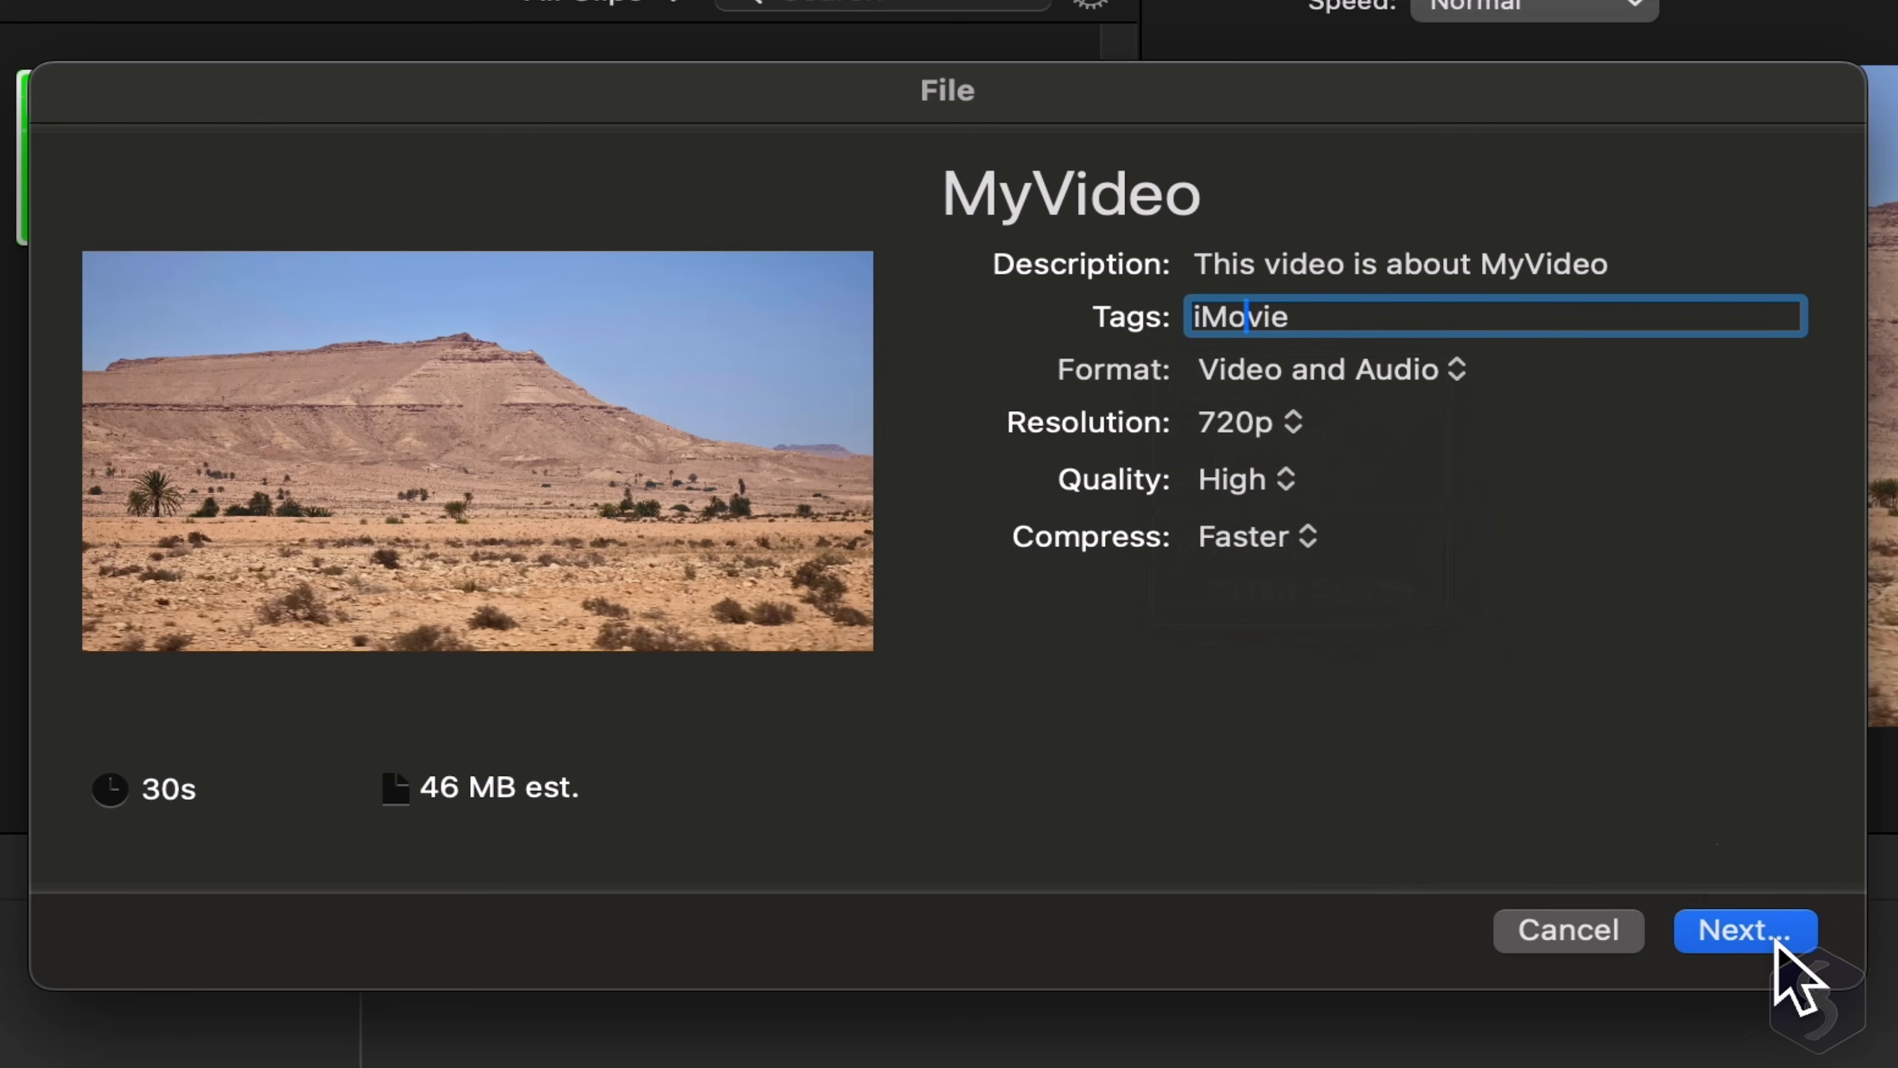
# Export the video as MyVideo into the iMovie2026(1) folder and check the export progress.
pyautogui.click(1779, 944)
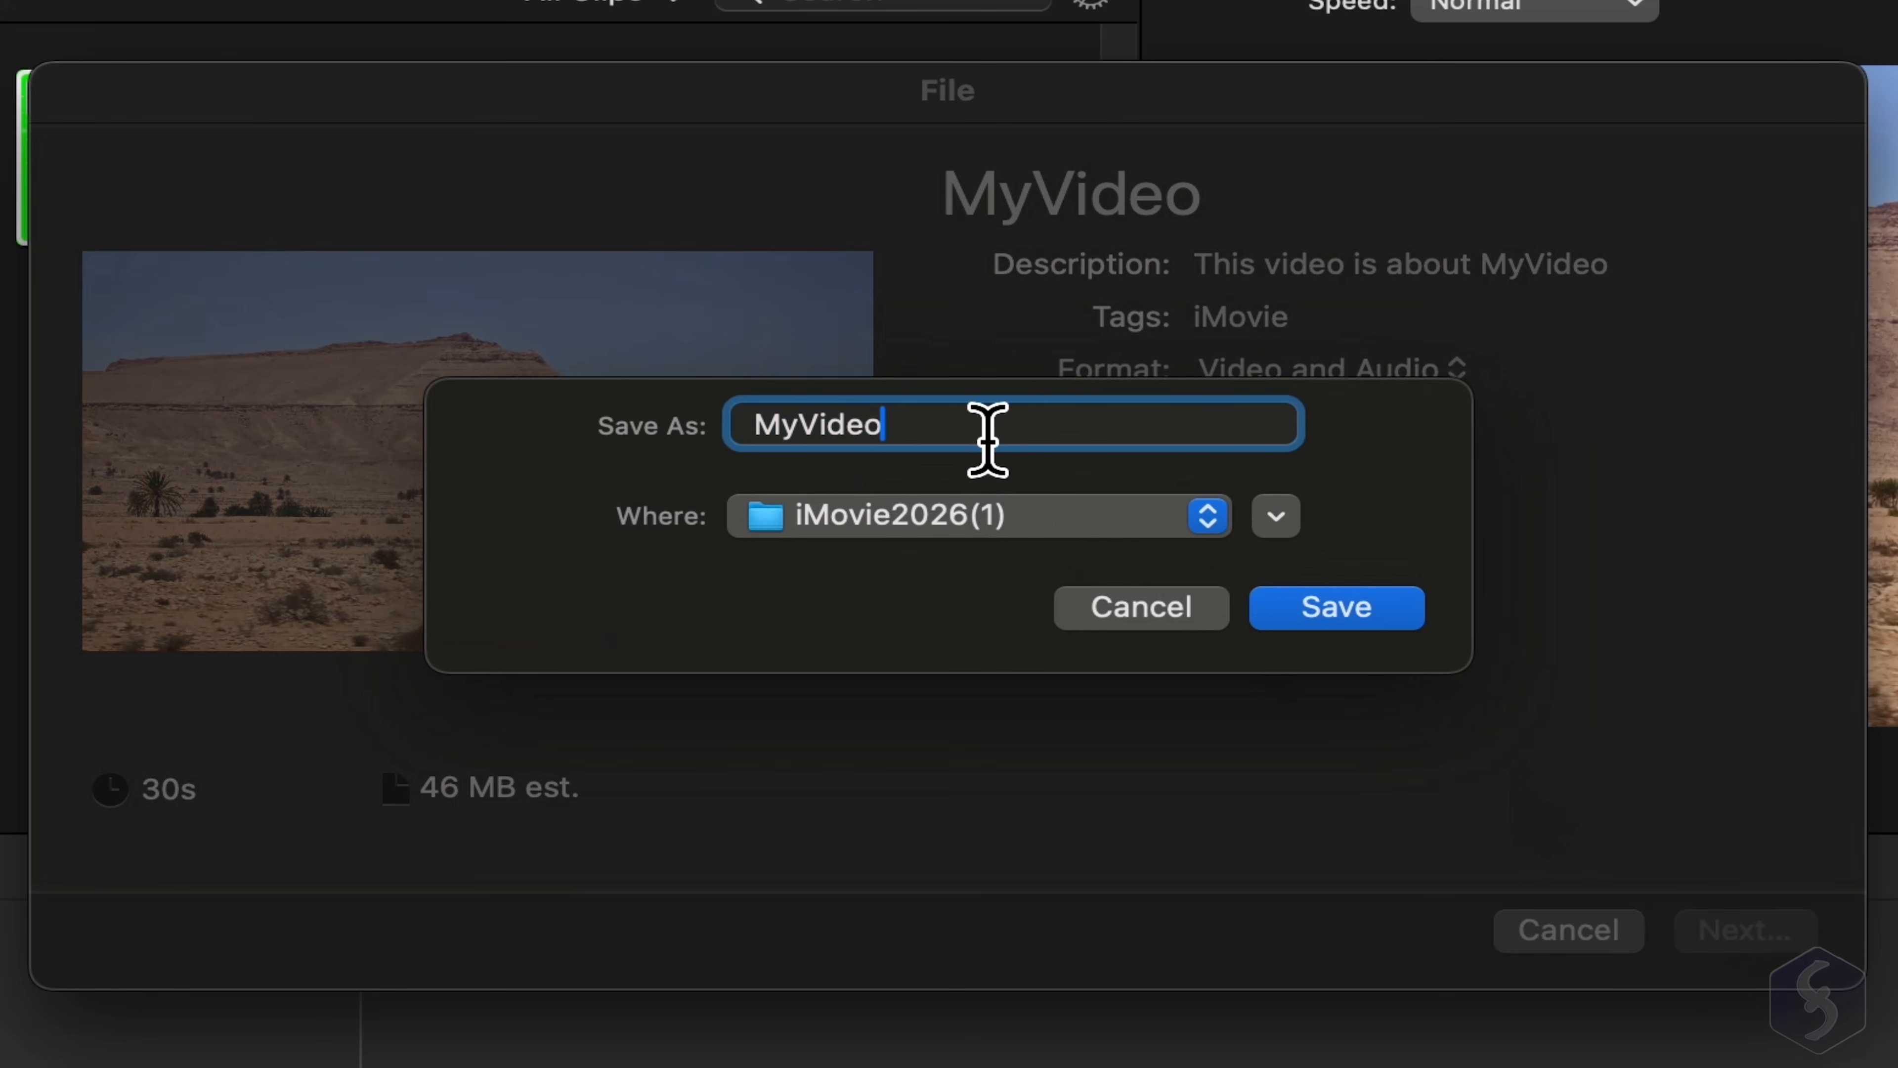
pyautogui.click(1333, 622)
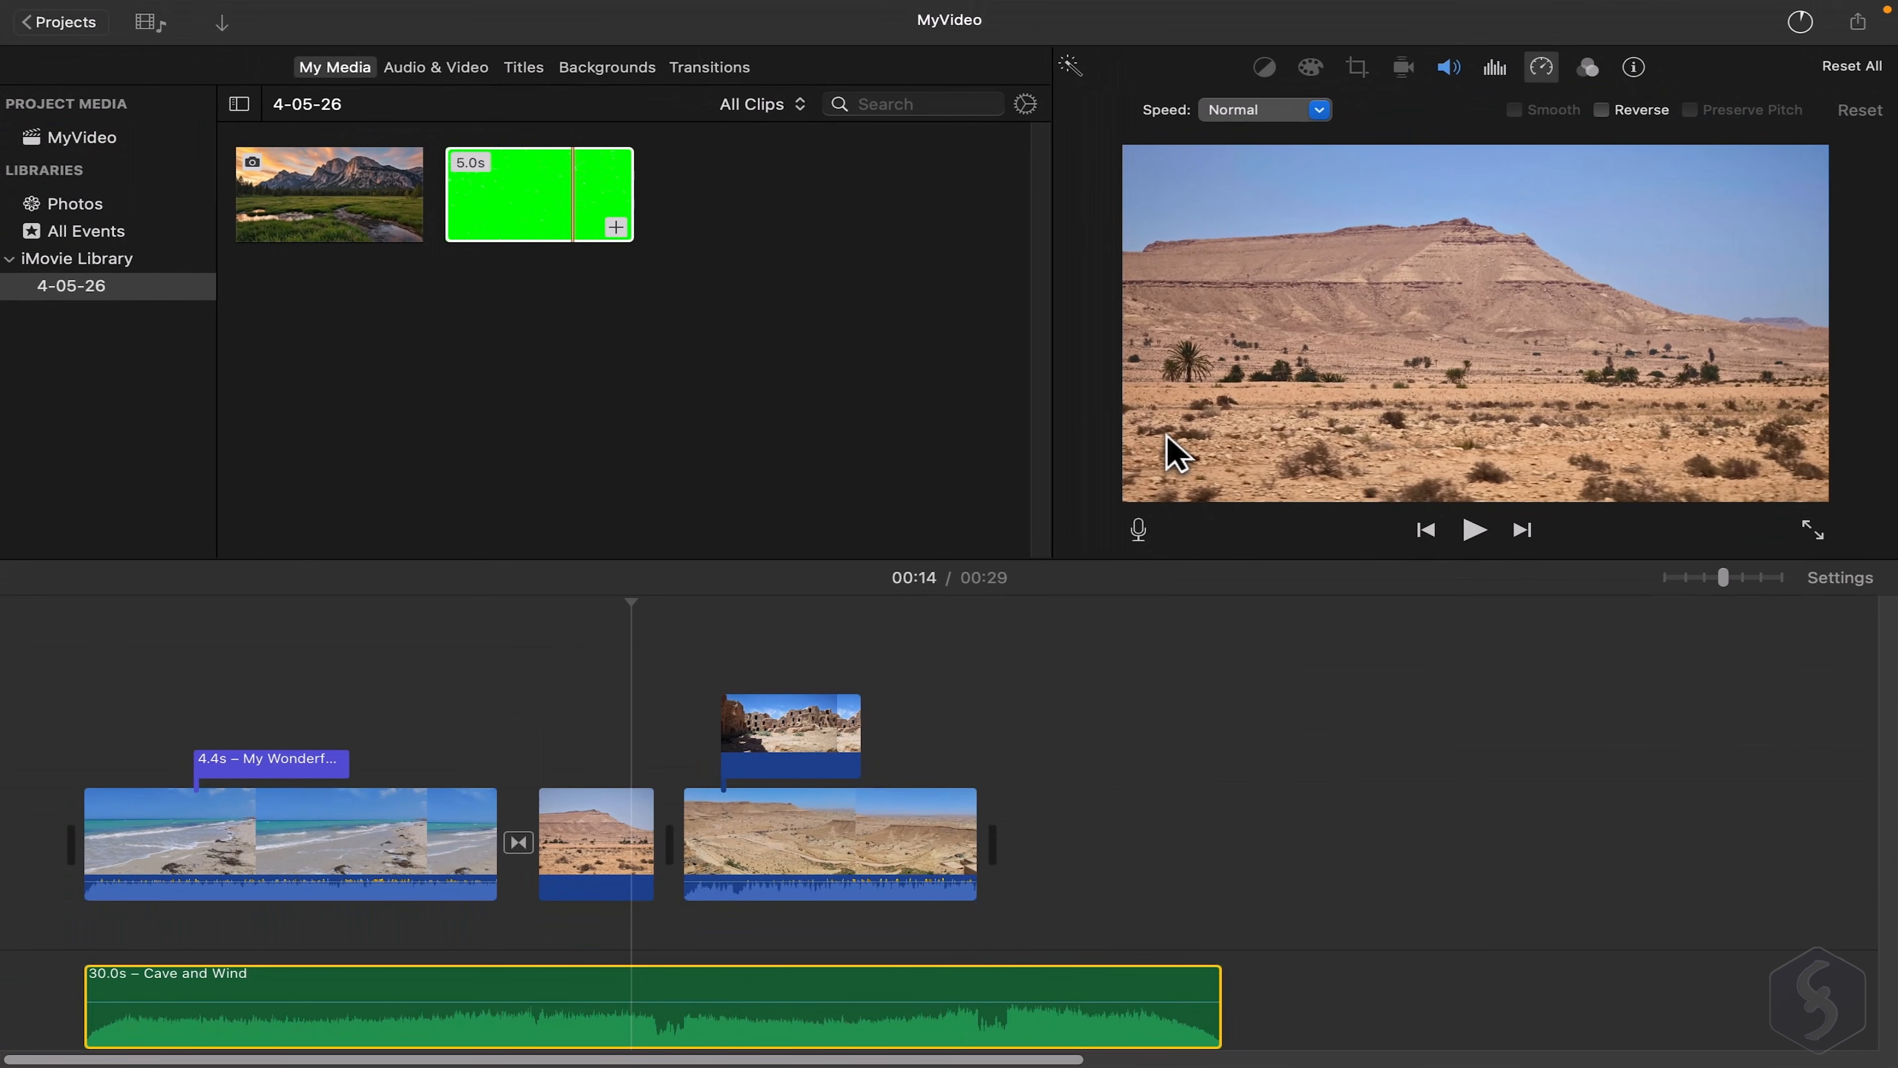
pyautogui.click(1803, 27)
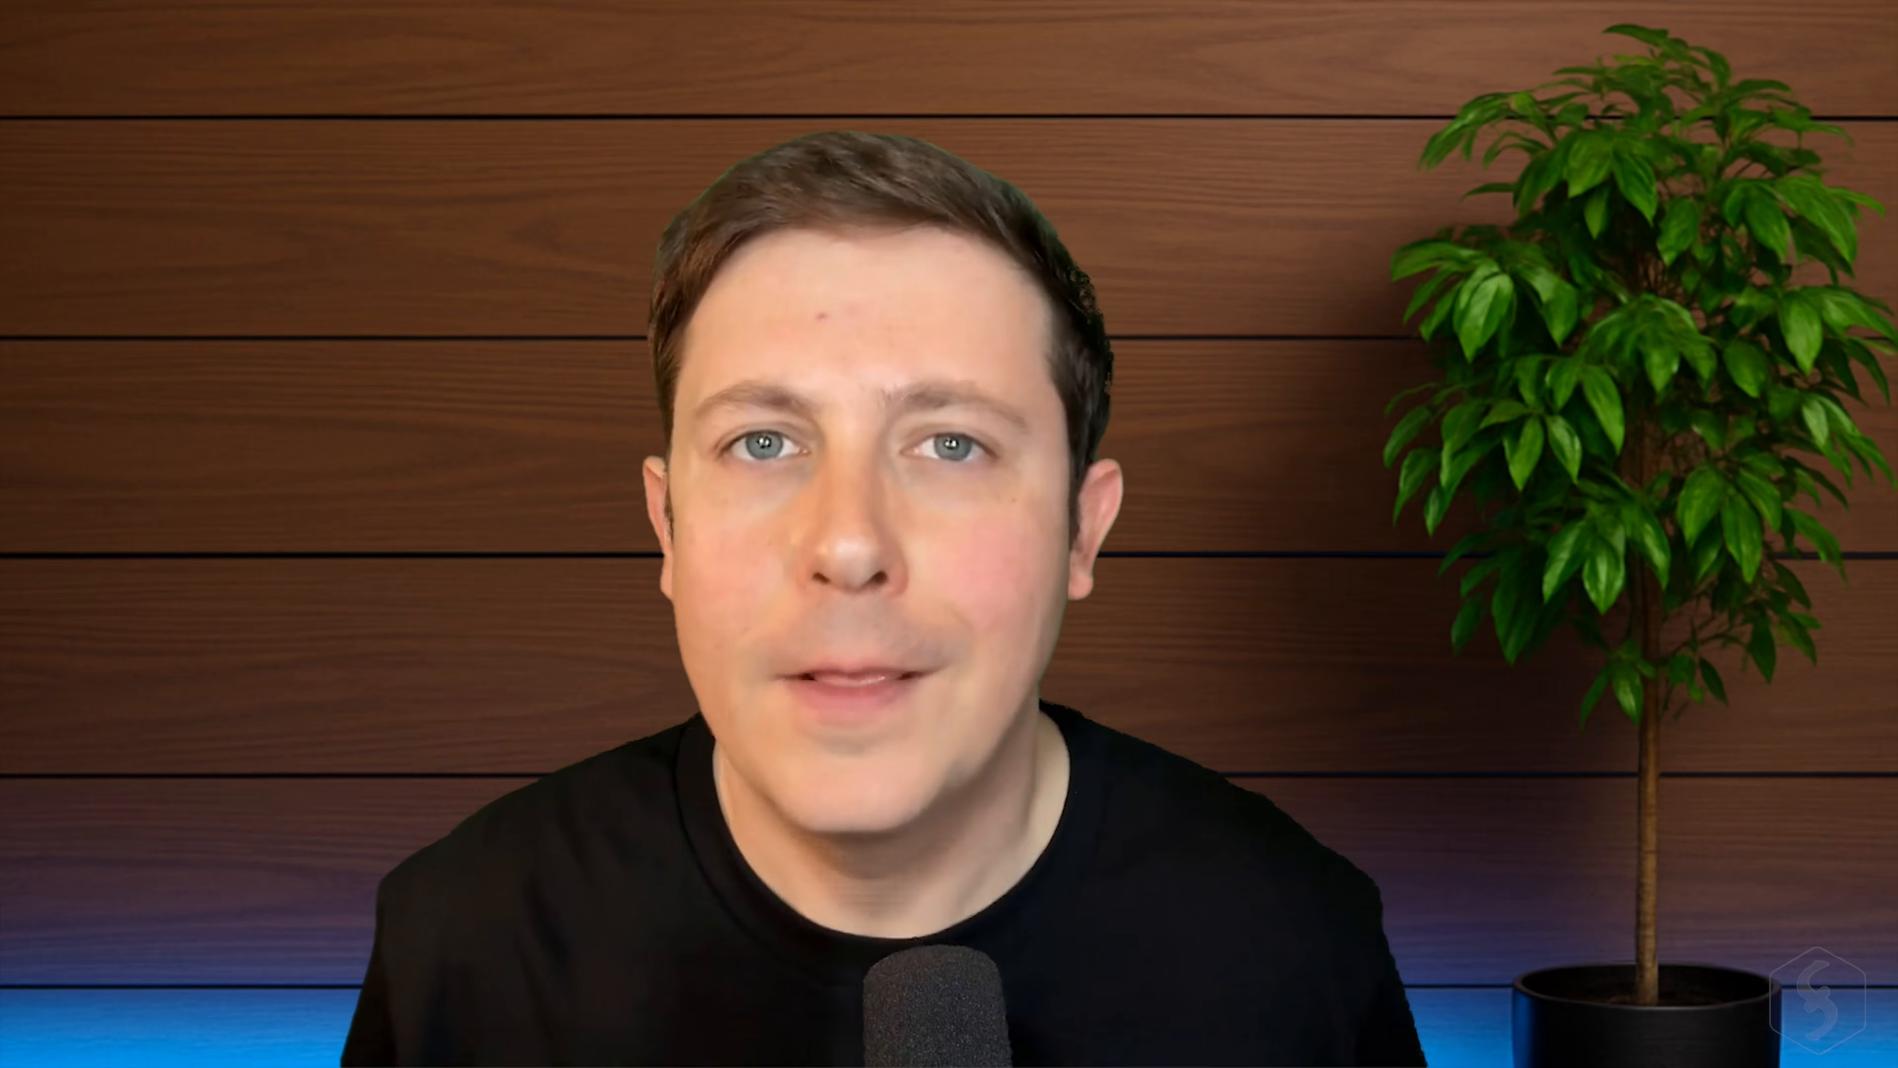